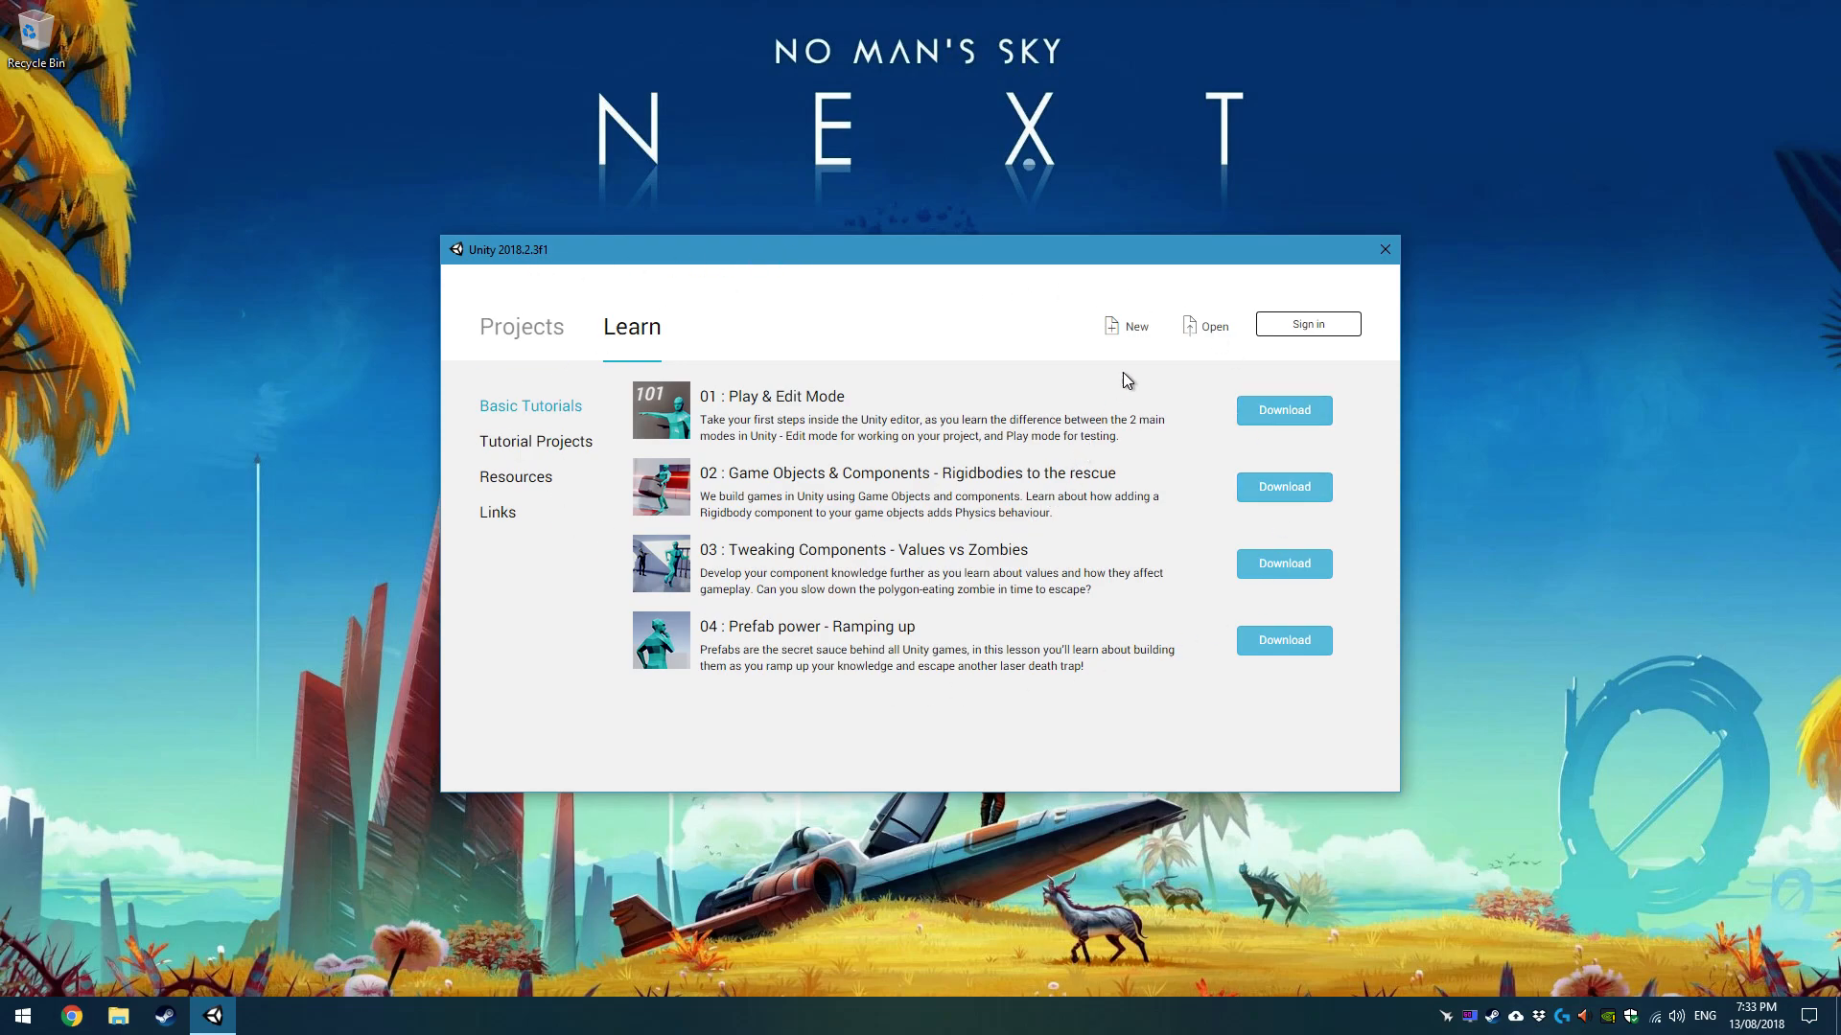
# Step: In Unity Hub, create a new project named 'Intro to Unity' saved in the Desktop folder
pyautogui.click(1141, 336)
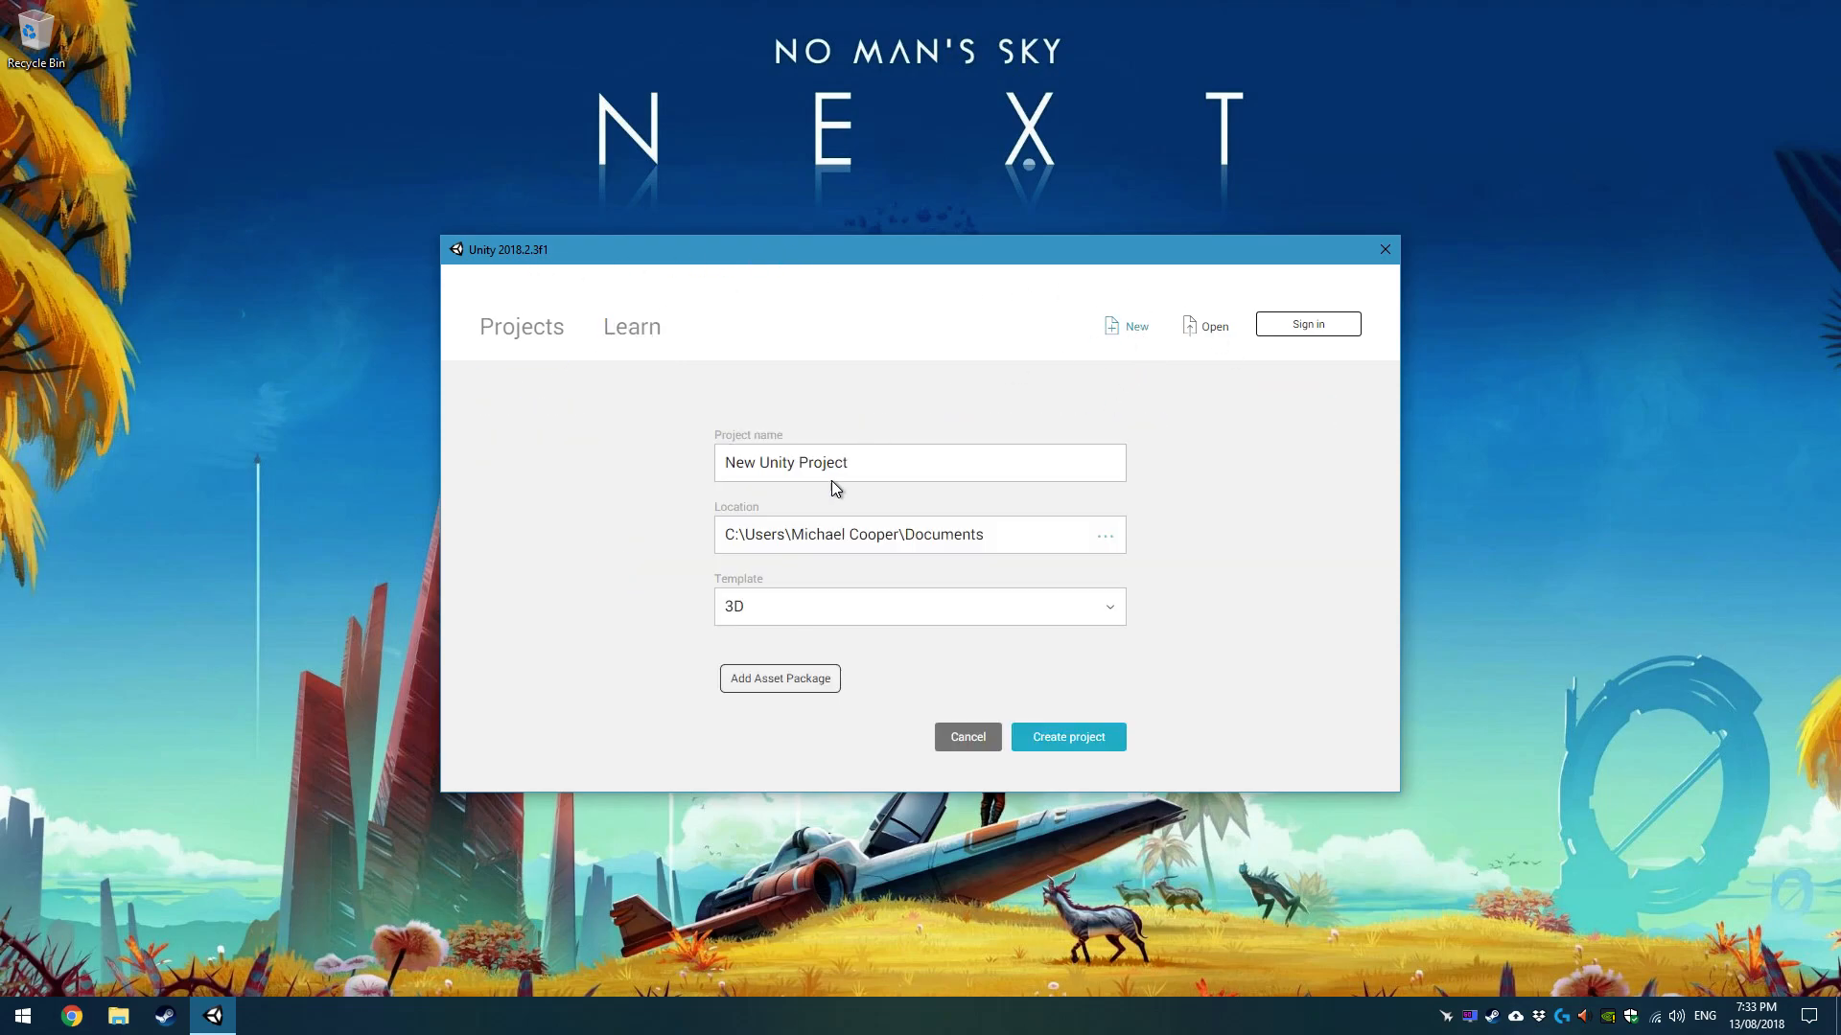
pyautogui.moveTo(848, 464); pyautogui.dragTo(677, 459)
pyautogui.write('Intro to Unitry')
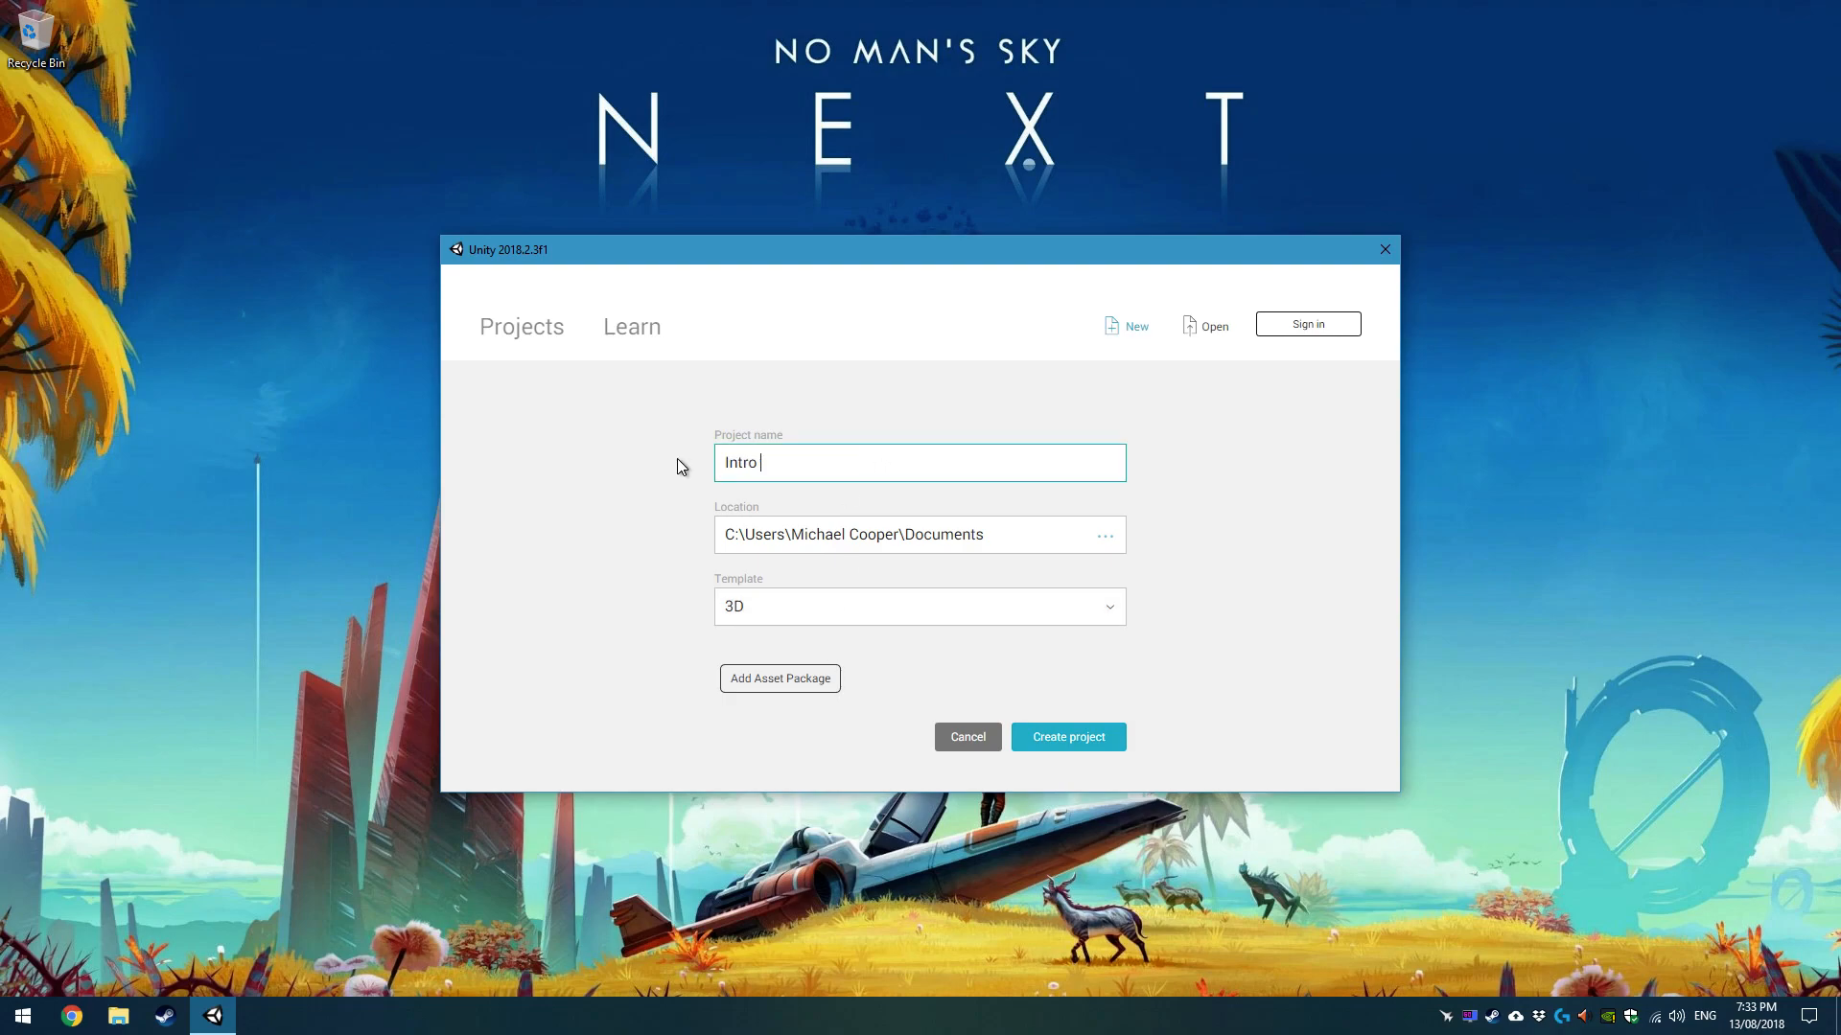
pyautogui.press('BackSpace')
pyautogui.press('BackSpace')
pyautogui.write('y')
pyautogui.click(1104, 536)
pyautogui.click(524, 484)
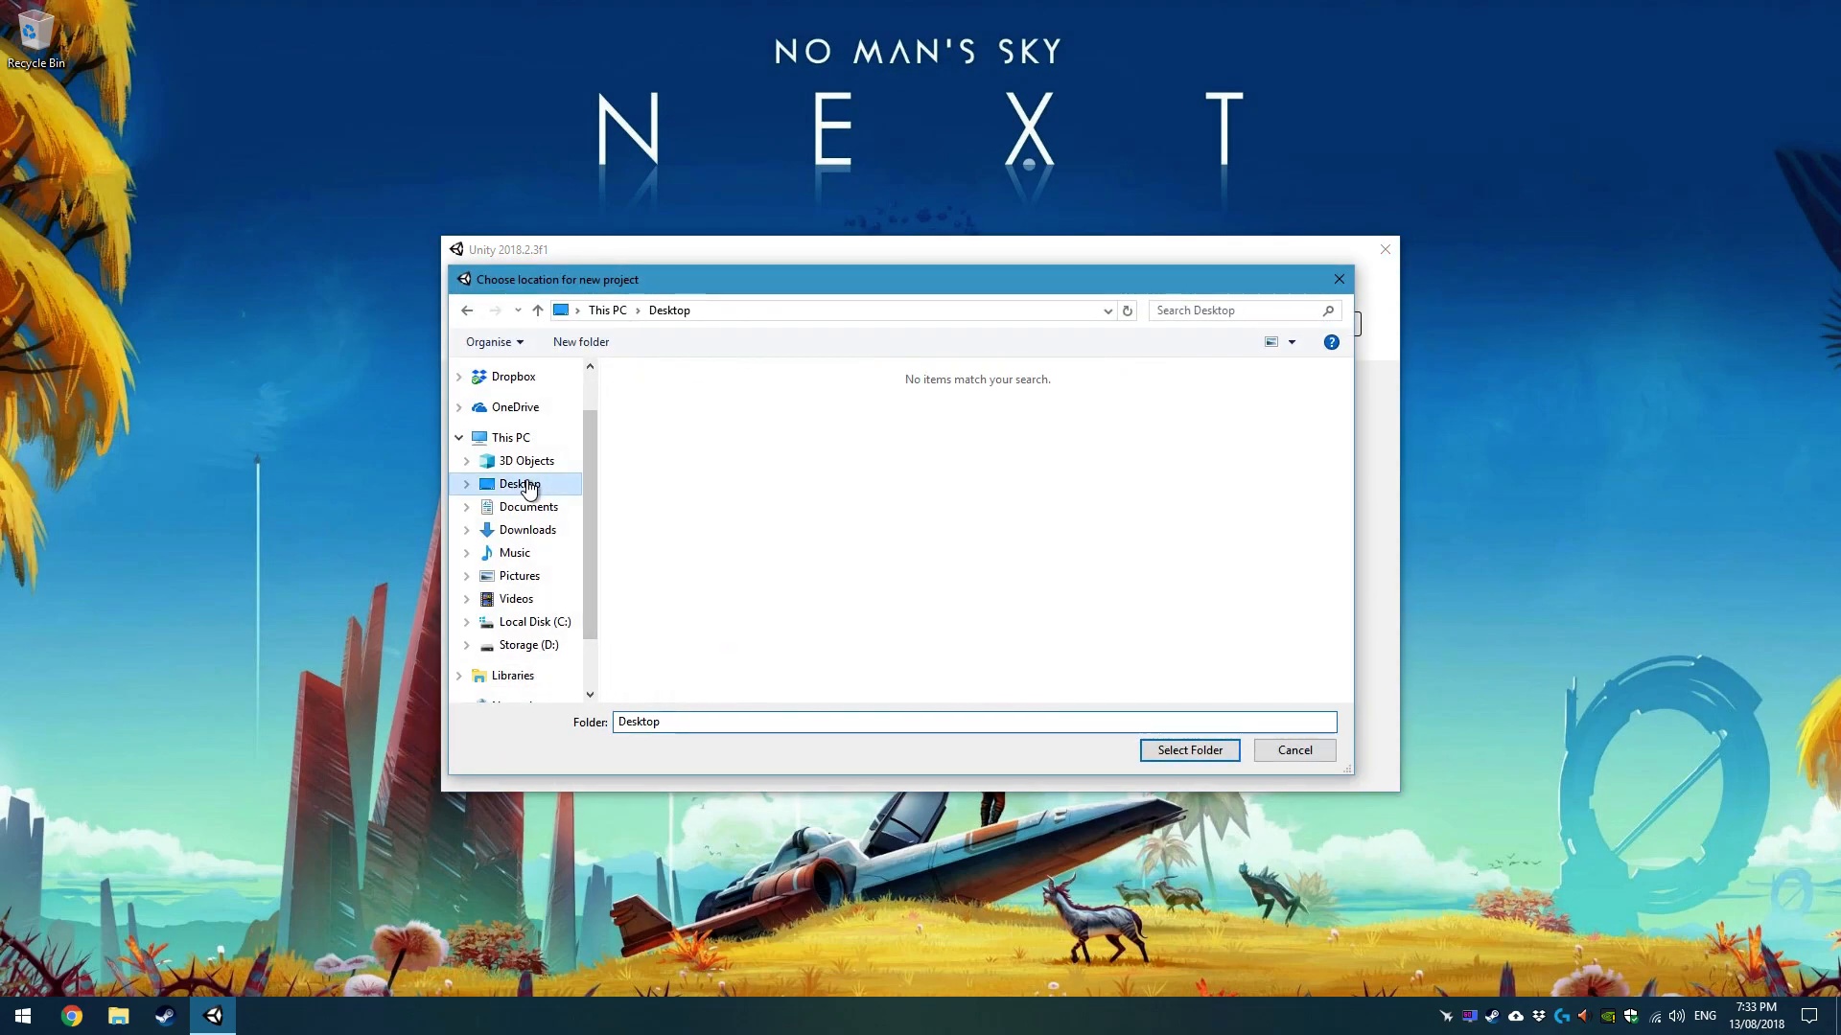
pyautogui.click(1206, 754)
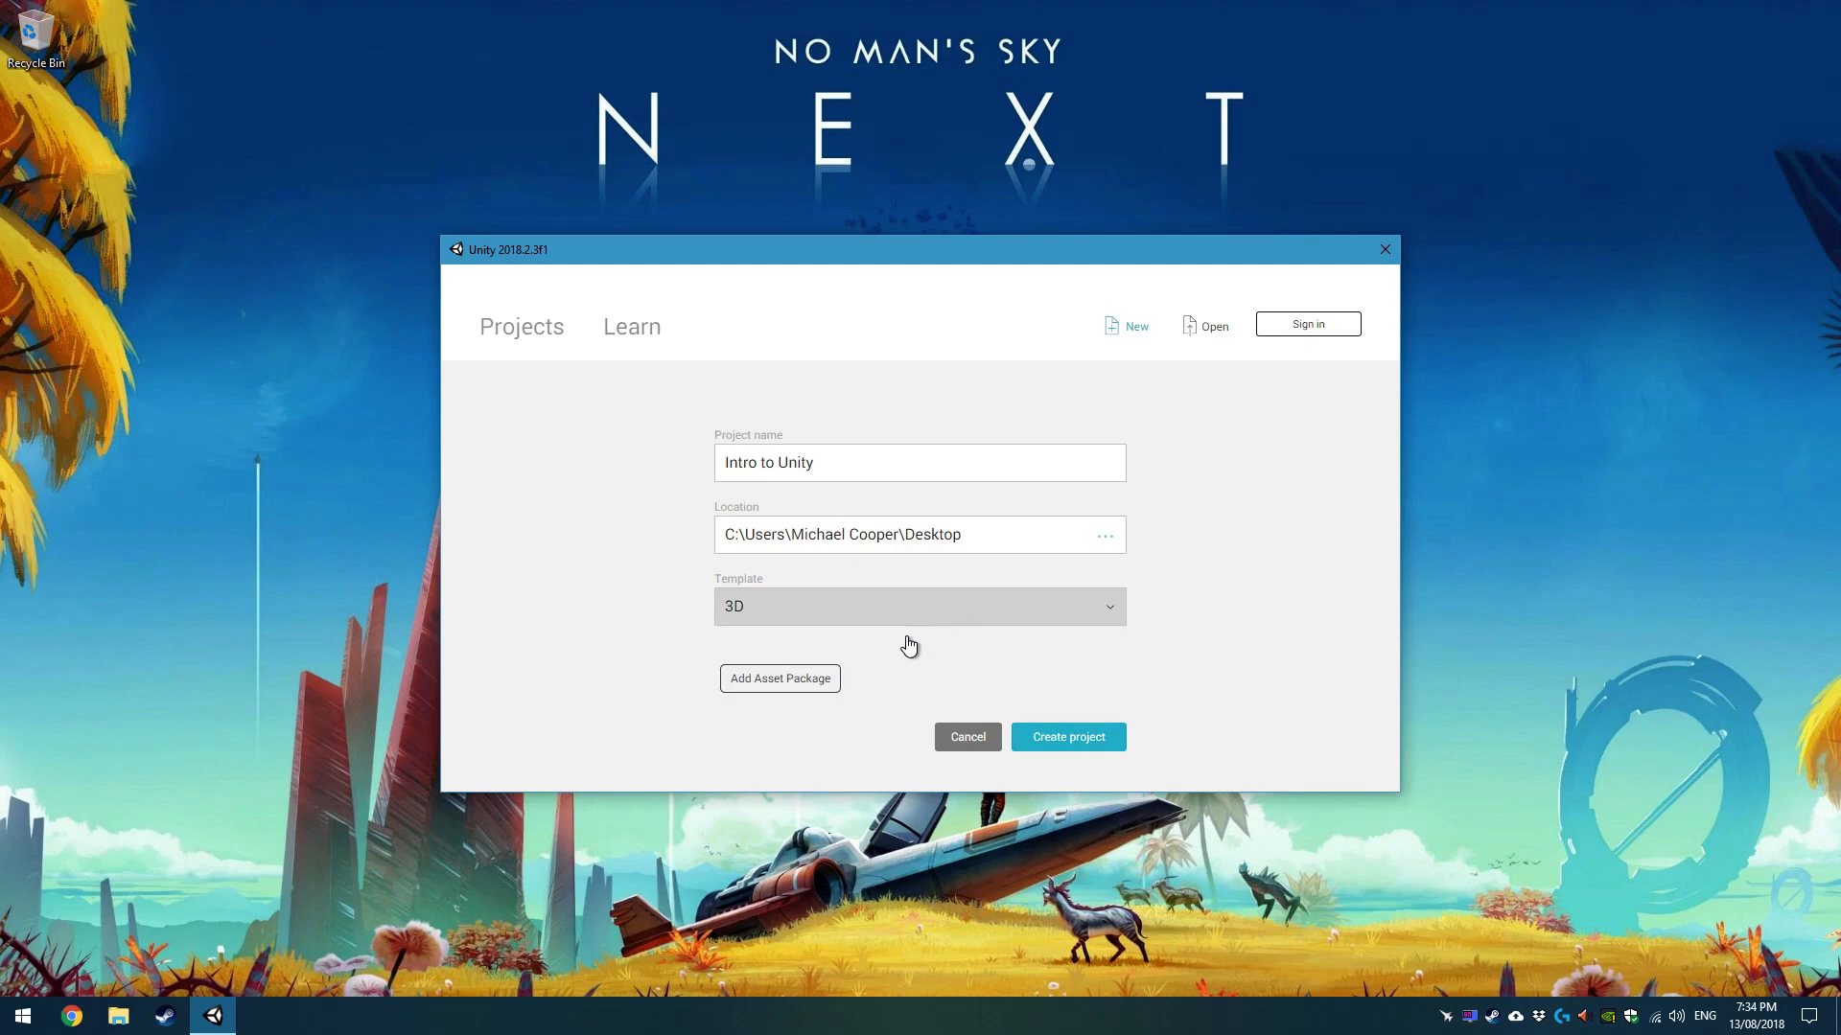
pyautogui.click(1085, 743)
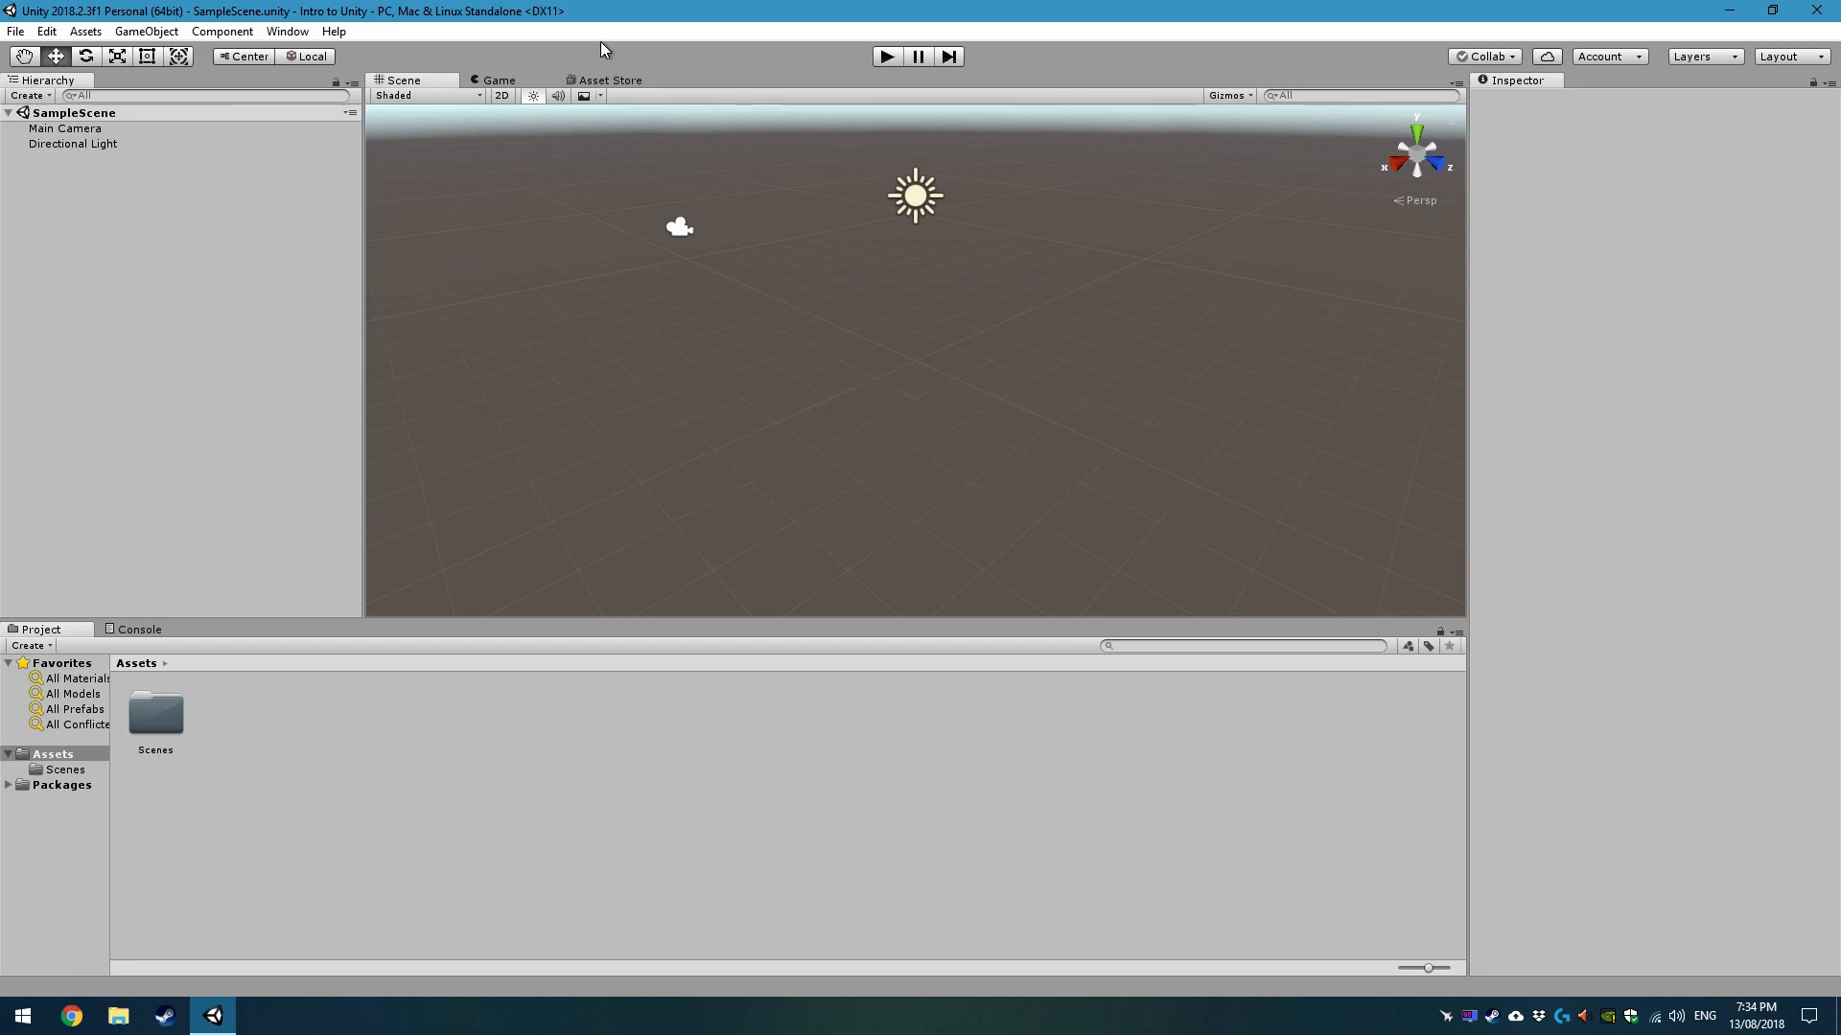
# Step: Try the Default, 2 by 3 and 4 Split editor layouts in turn
pyautogui.click(1781, 56)
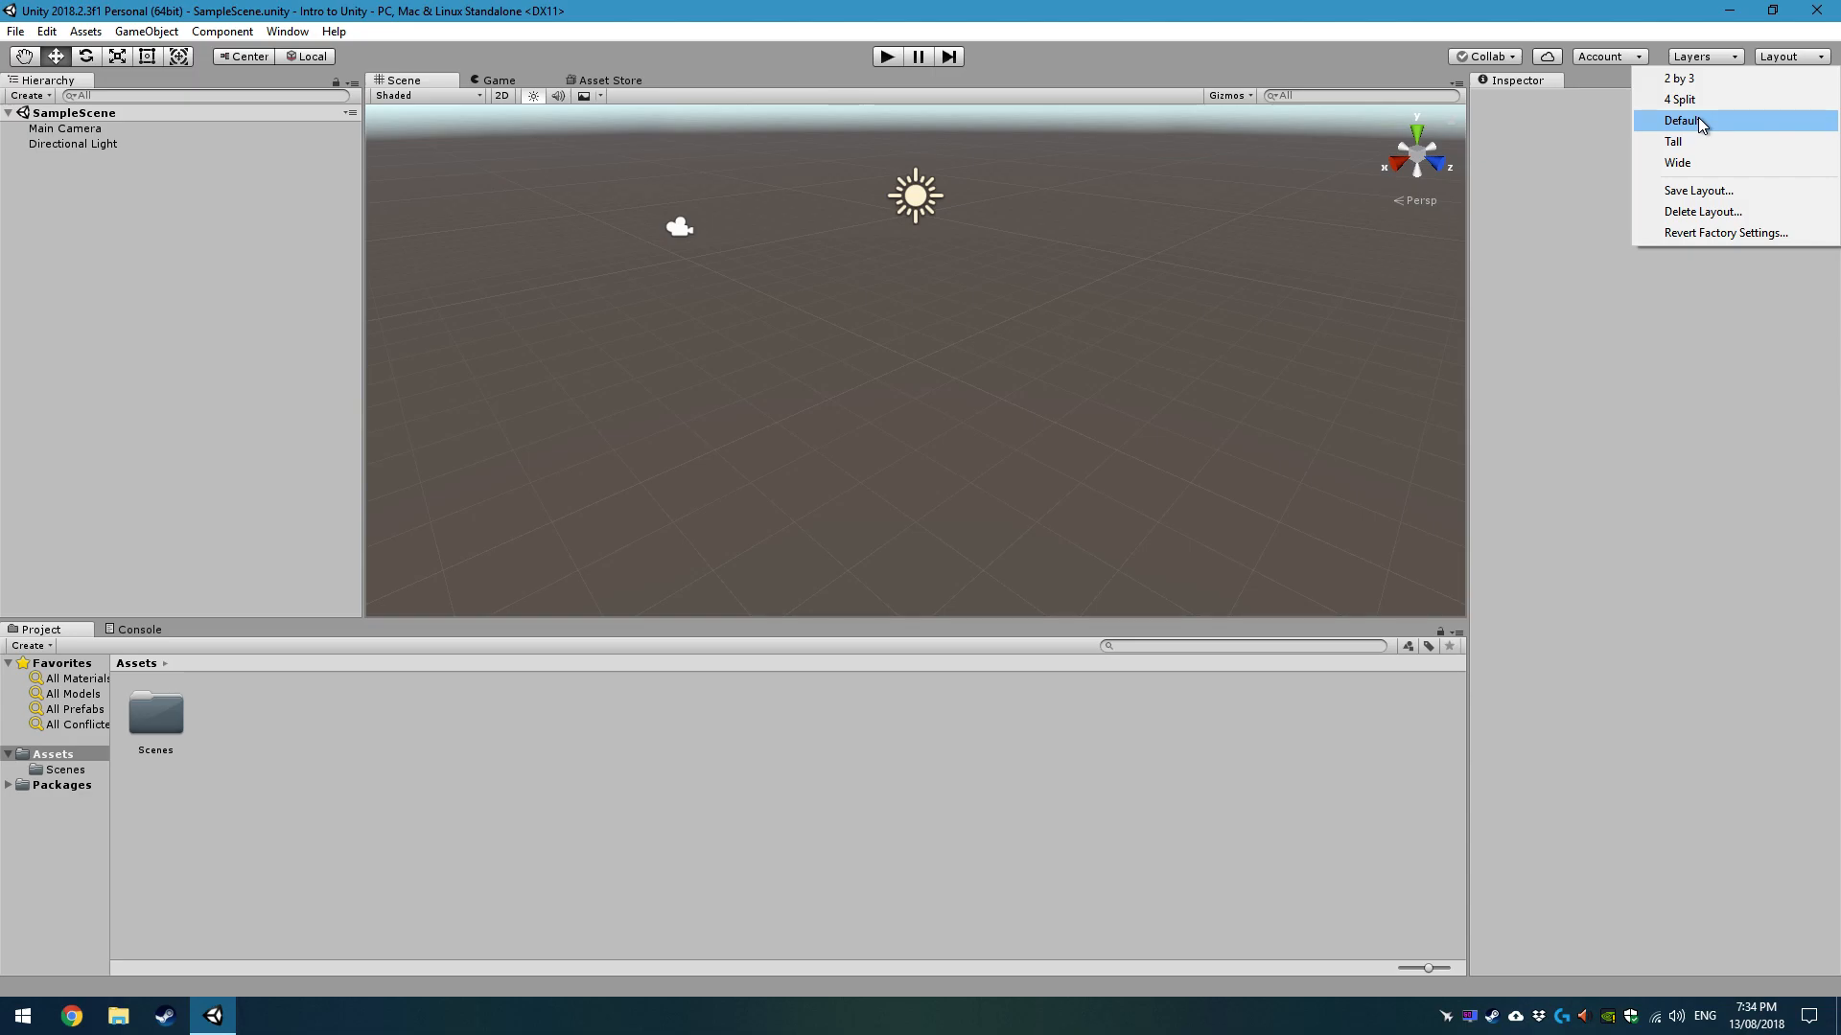
pyautogui.click(1699, 117)
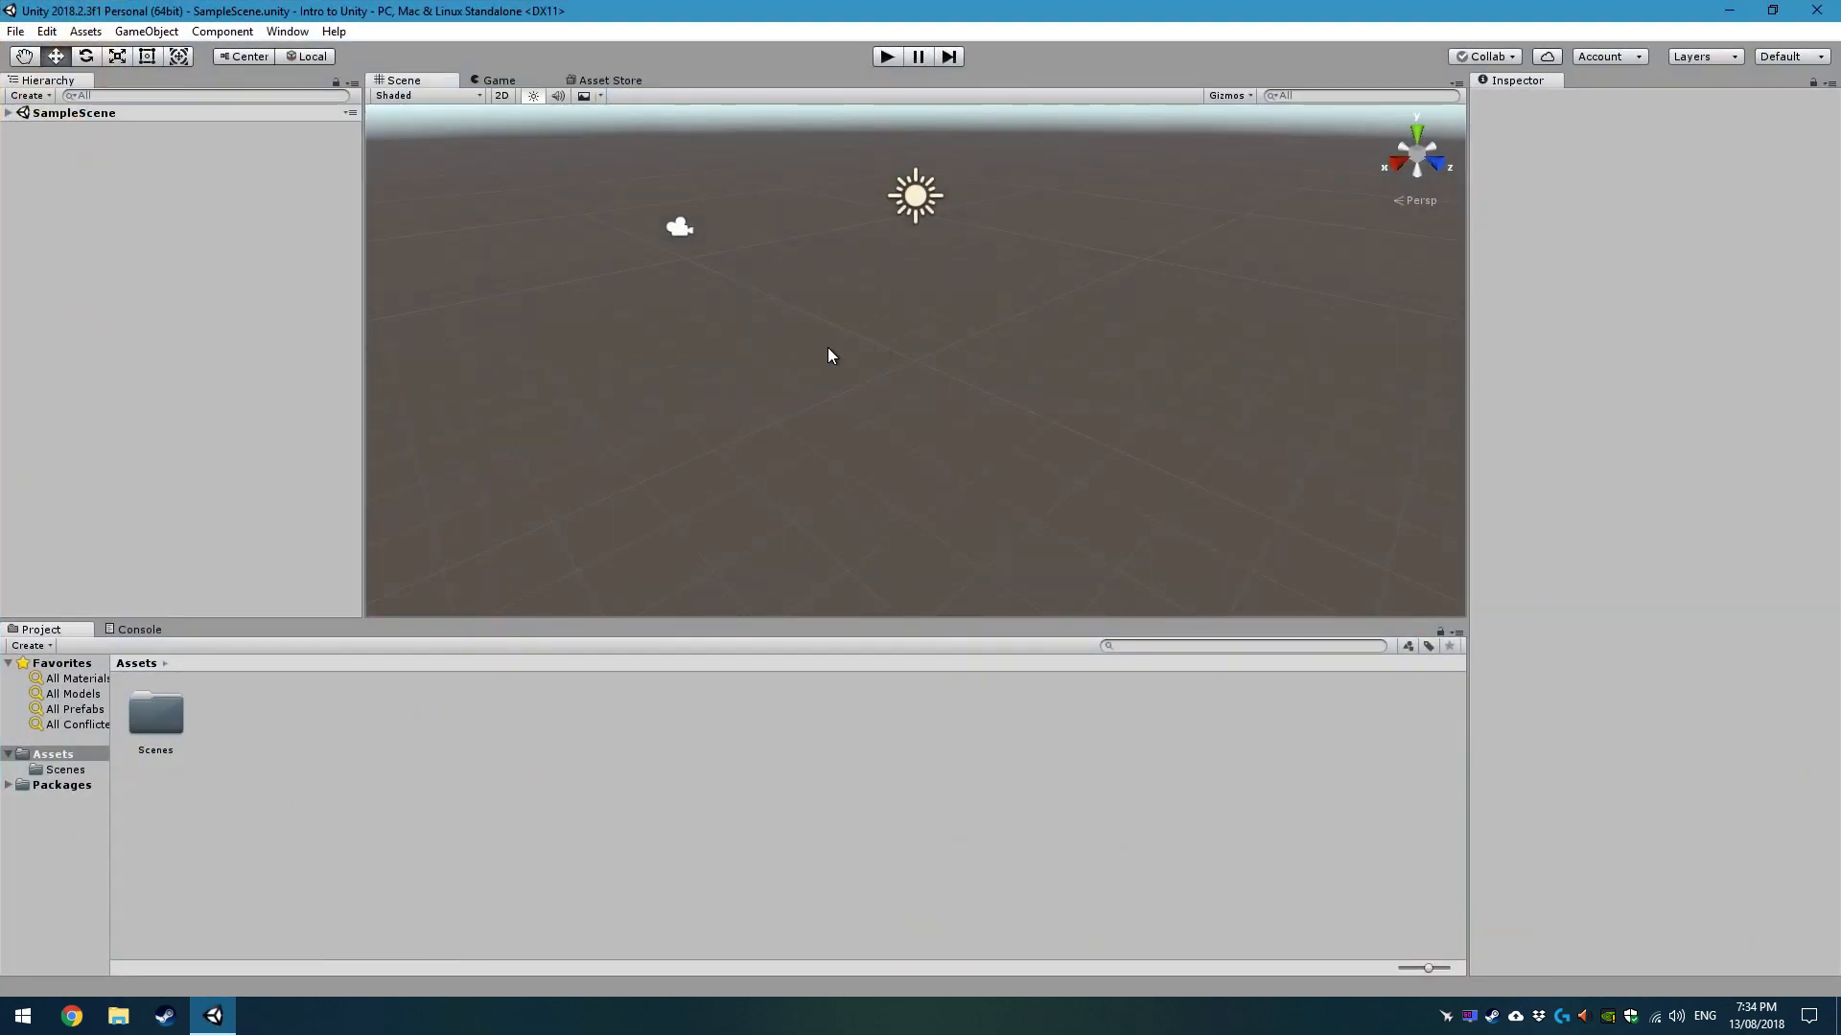
pyautogui.click(1783, 54)
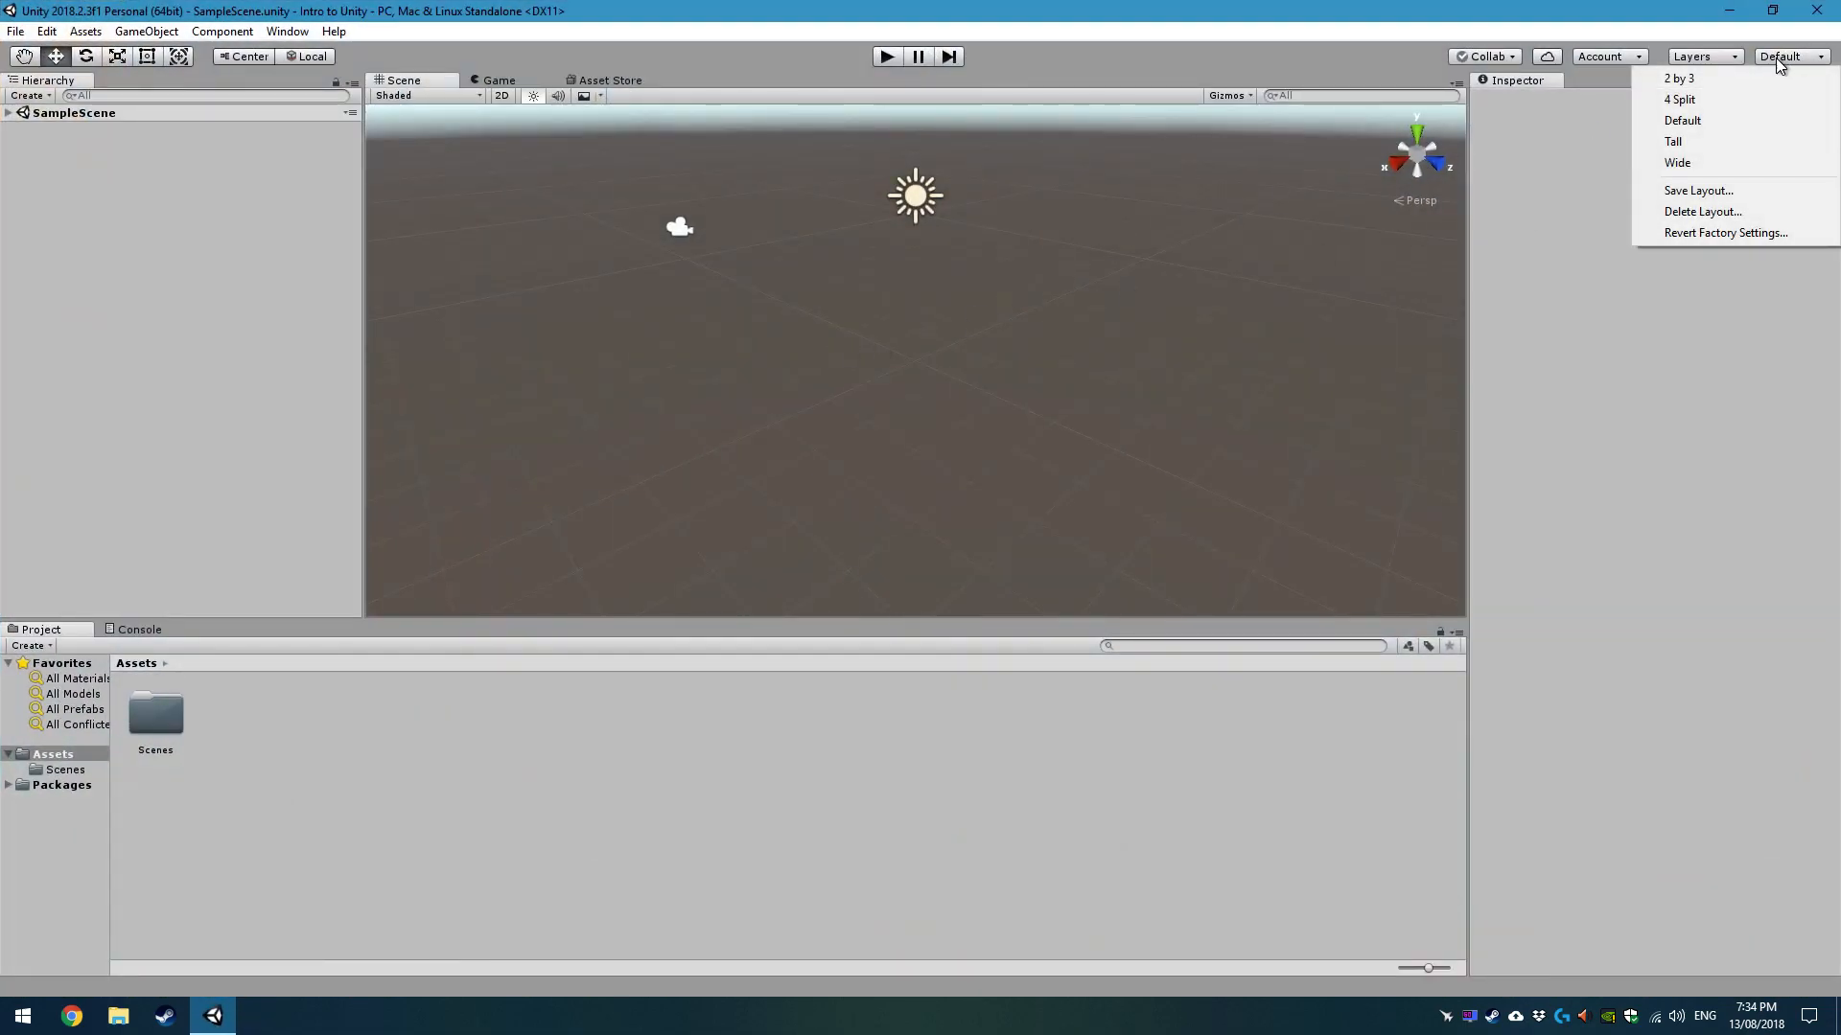
pyautogui.click(1744, 75)
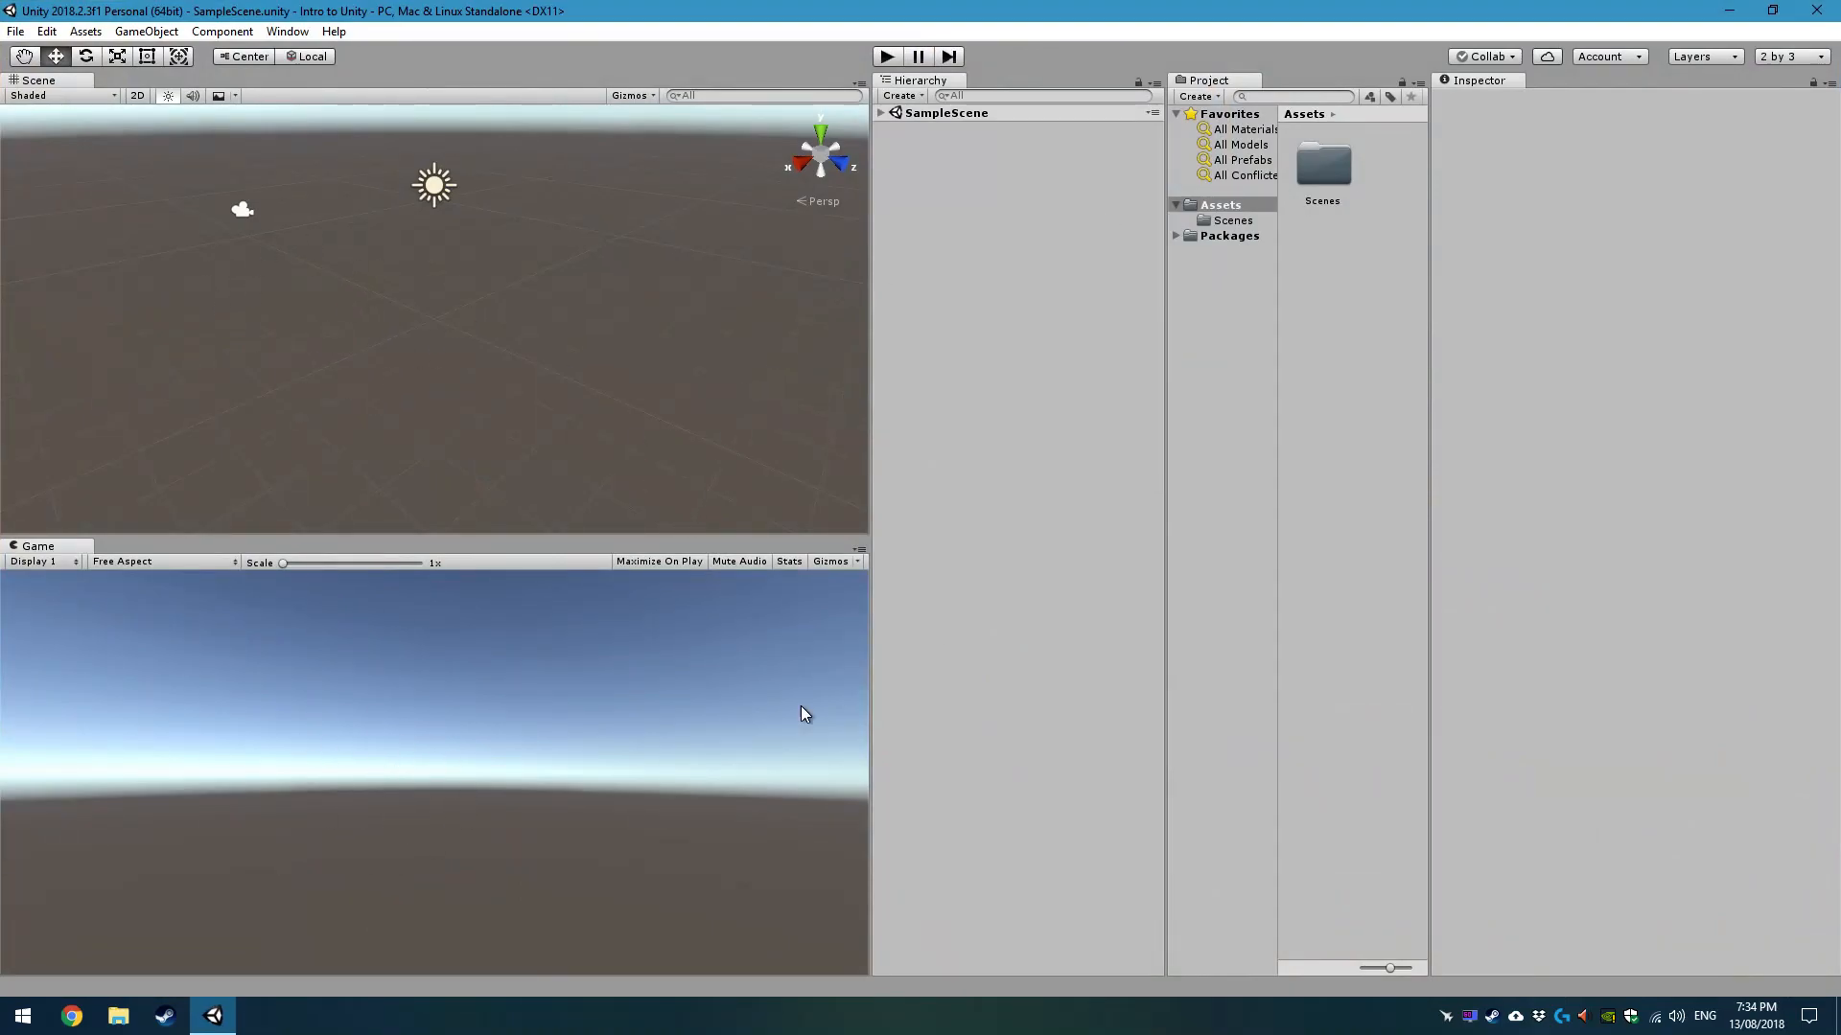
pyautogui.click(1791, 56)
pyautogui.click(1739, 101)
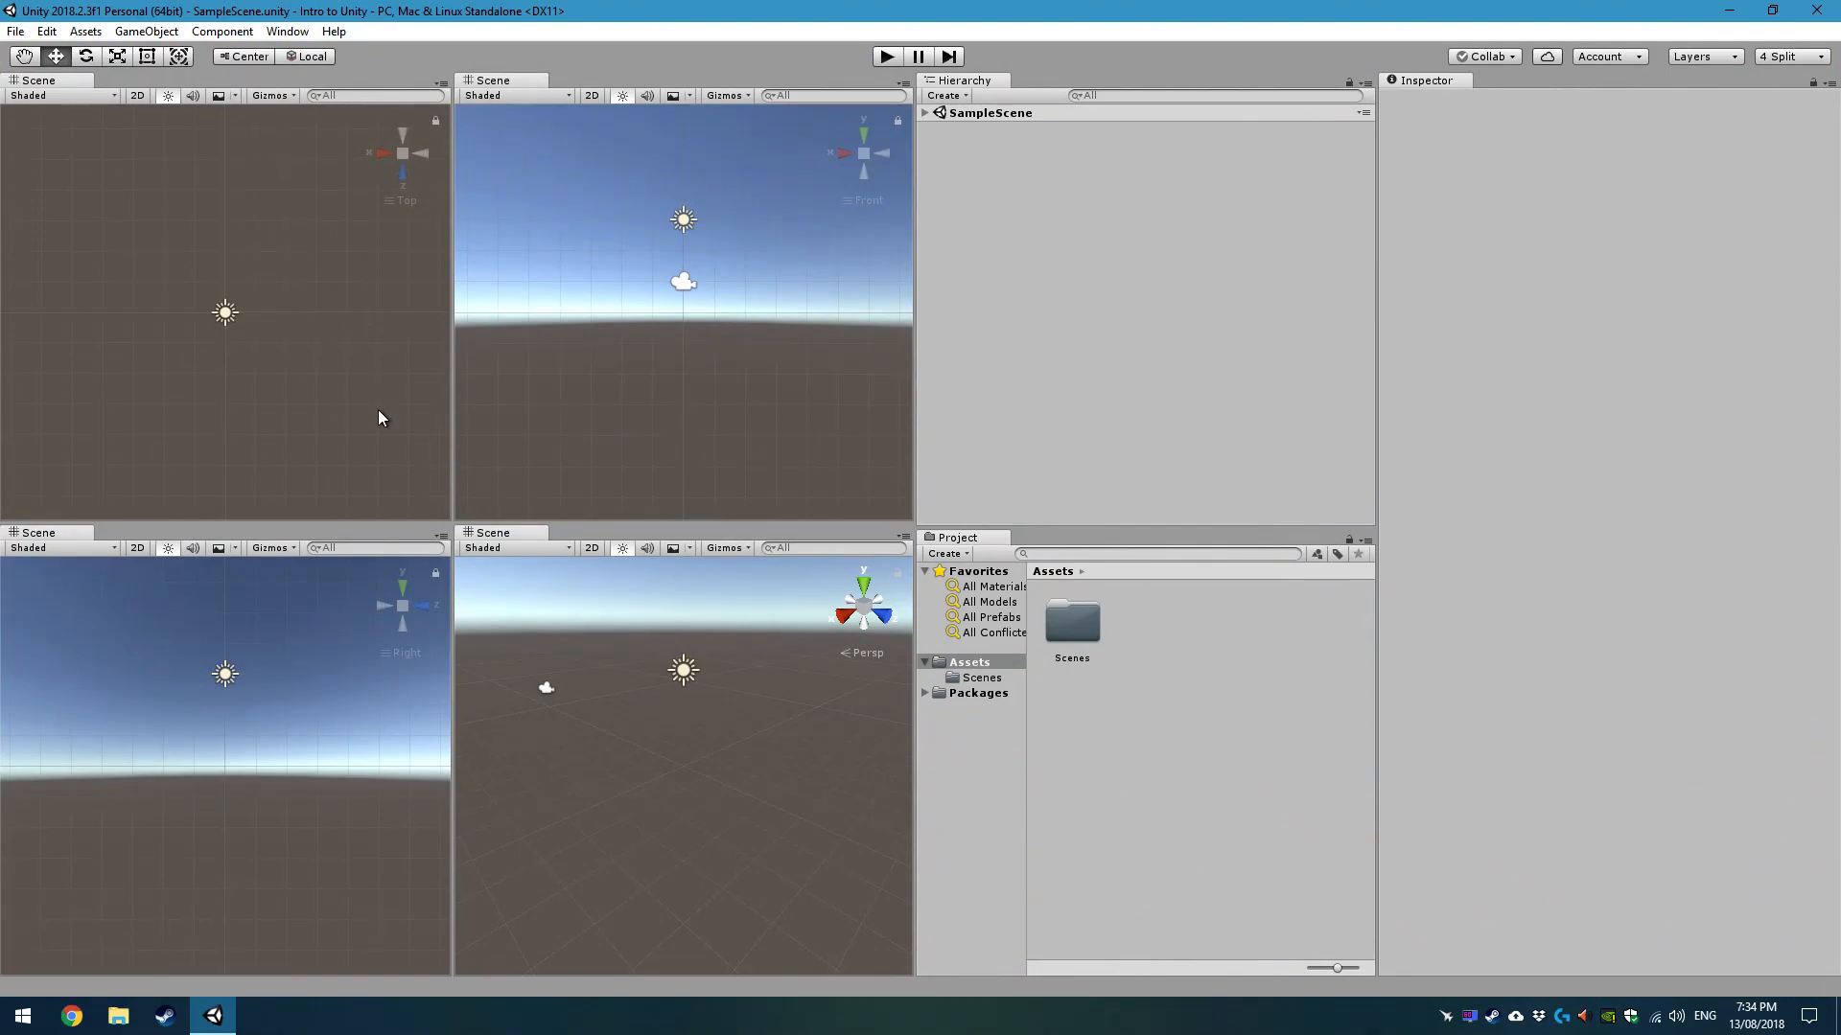
# Step: Try the Tall and Wide layouts, then settle on 2 by 3
pyautogui.click(1788, 56)
pyautogui.click(1716, 144)
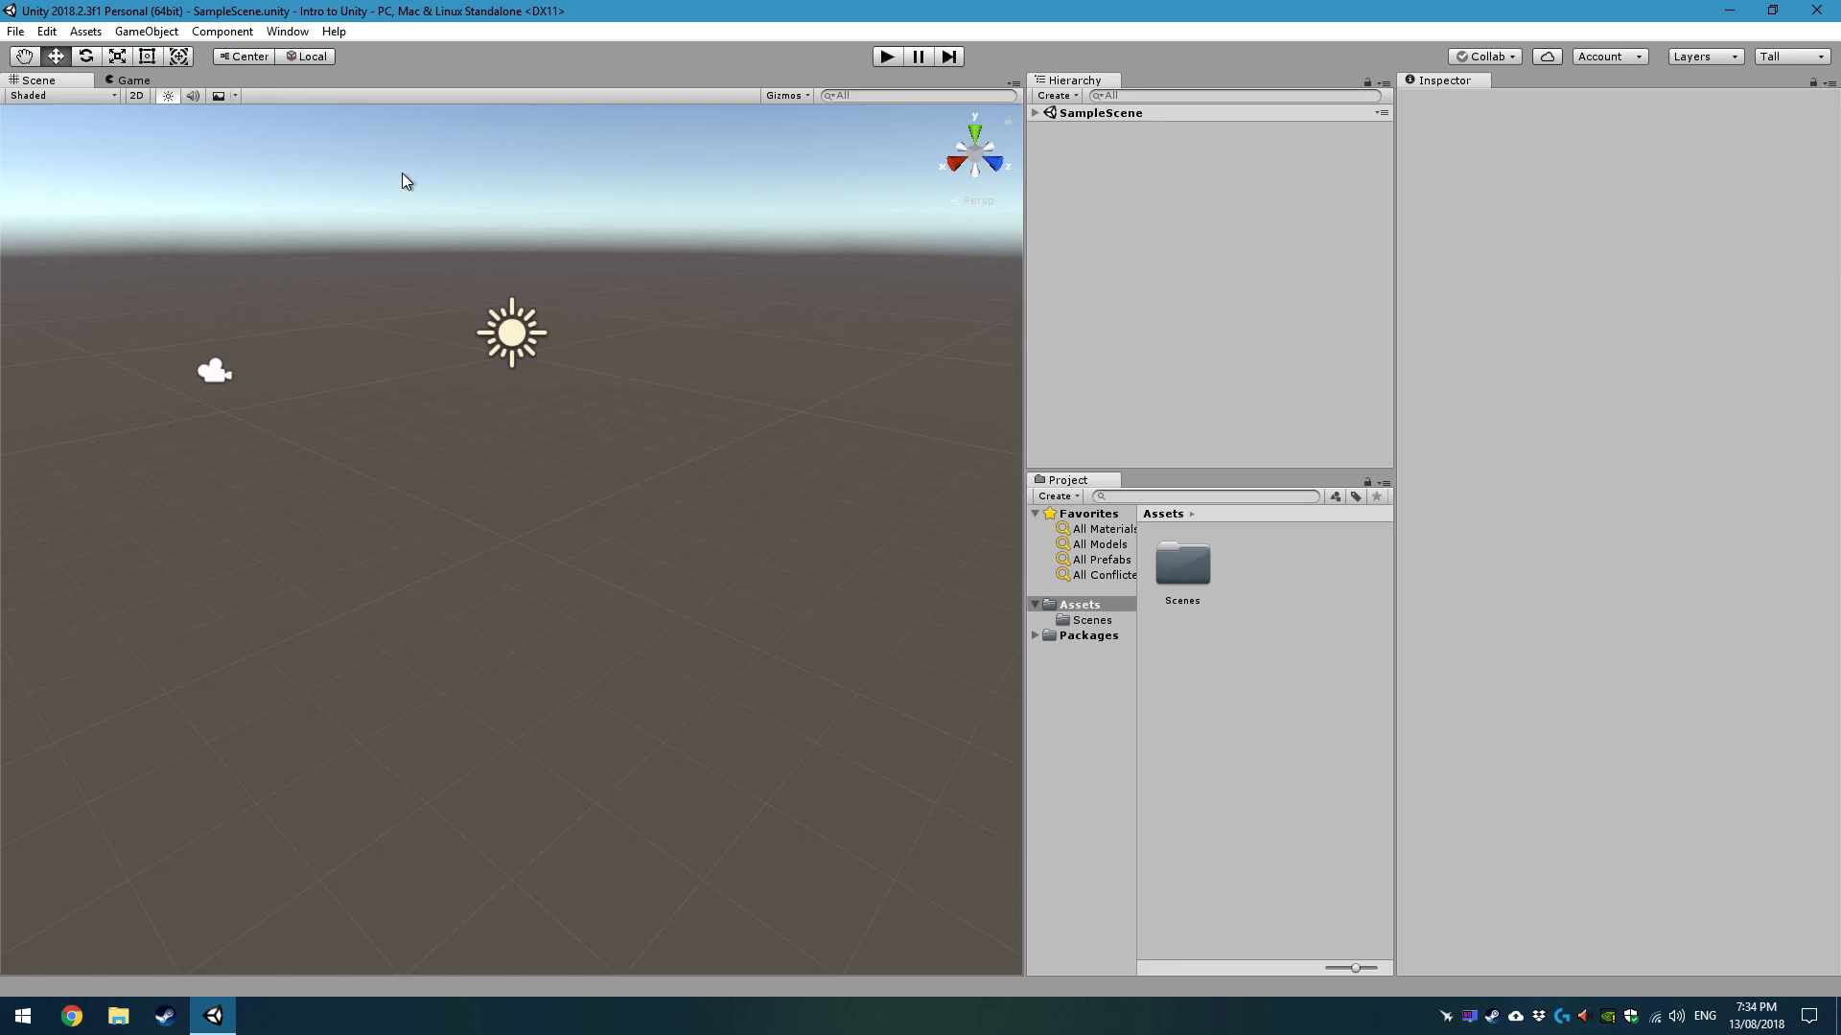
pyautogui.click(1769, 55)
pyautogui.click(1719, 157)
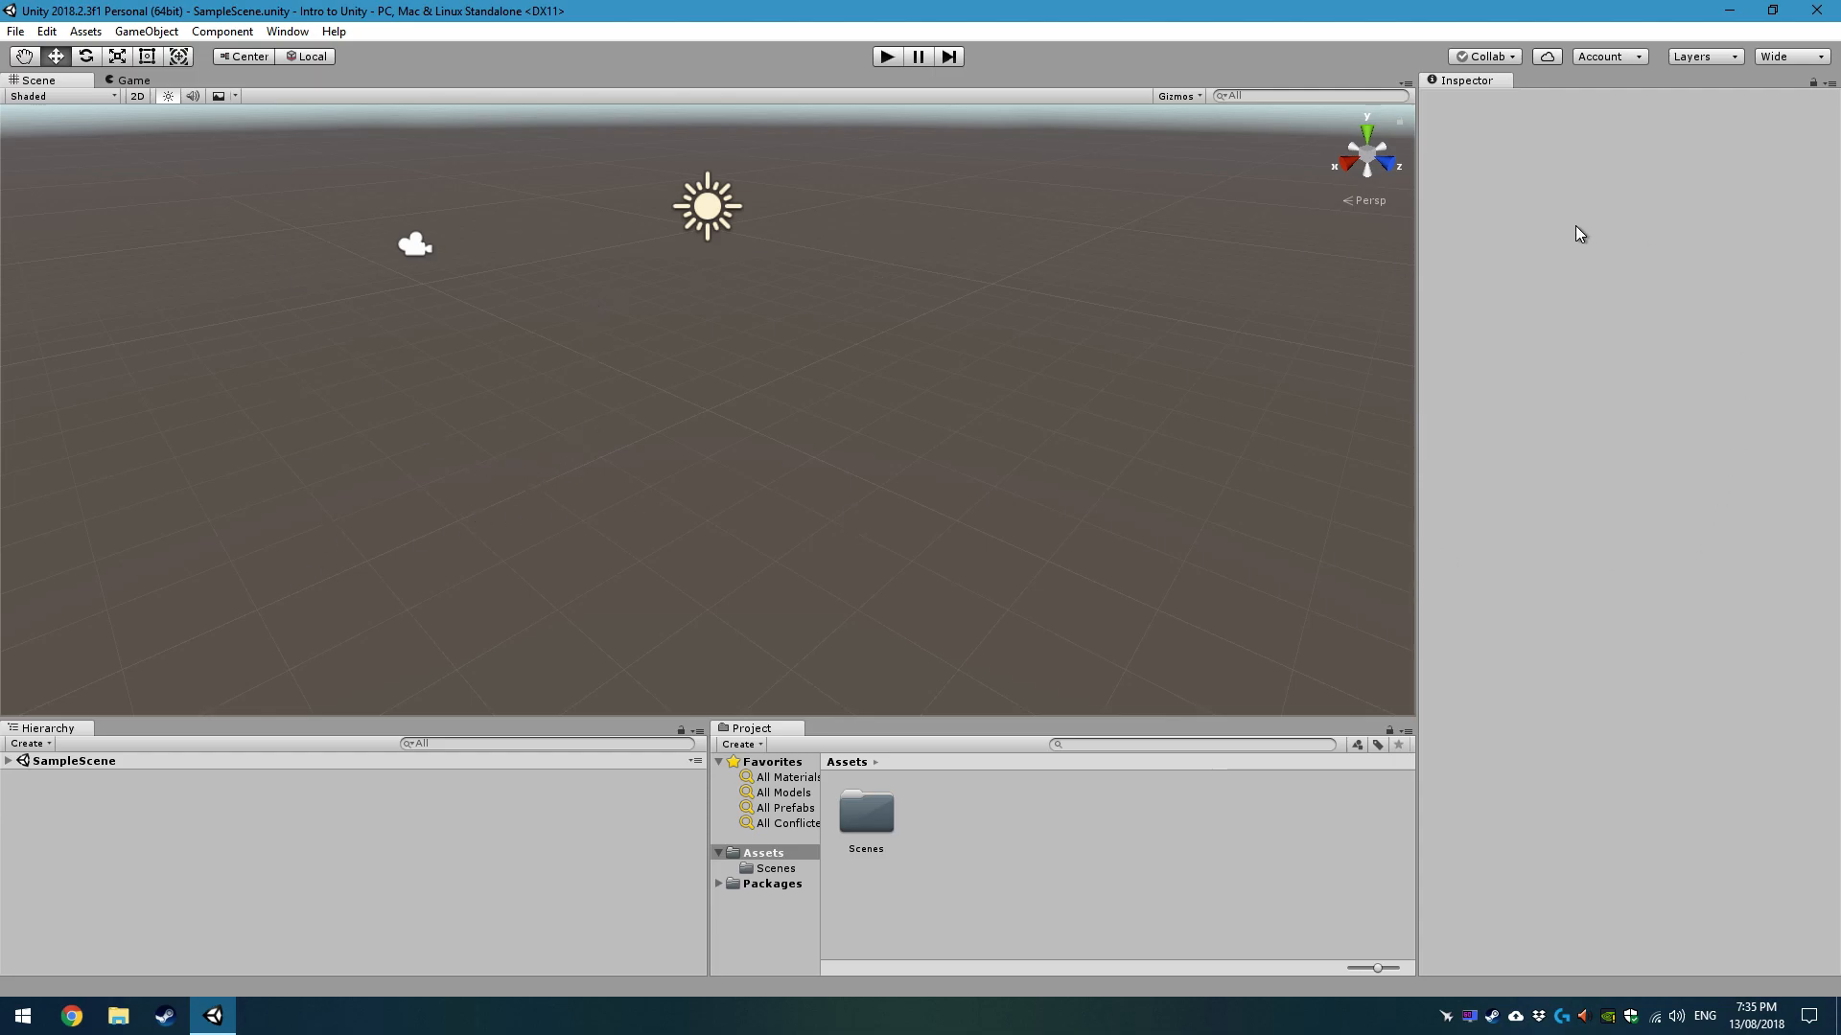
pyautogui.click(1785, 55)
pyautogui.click(1702, 79)
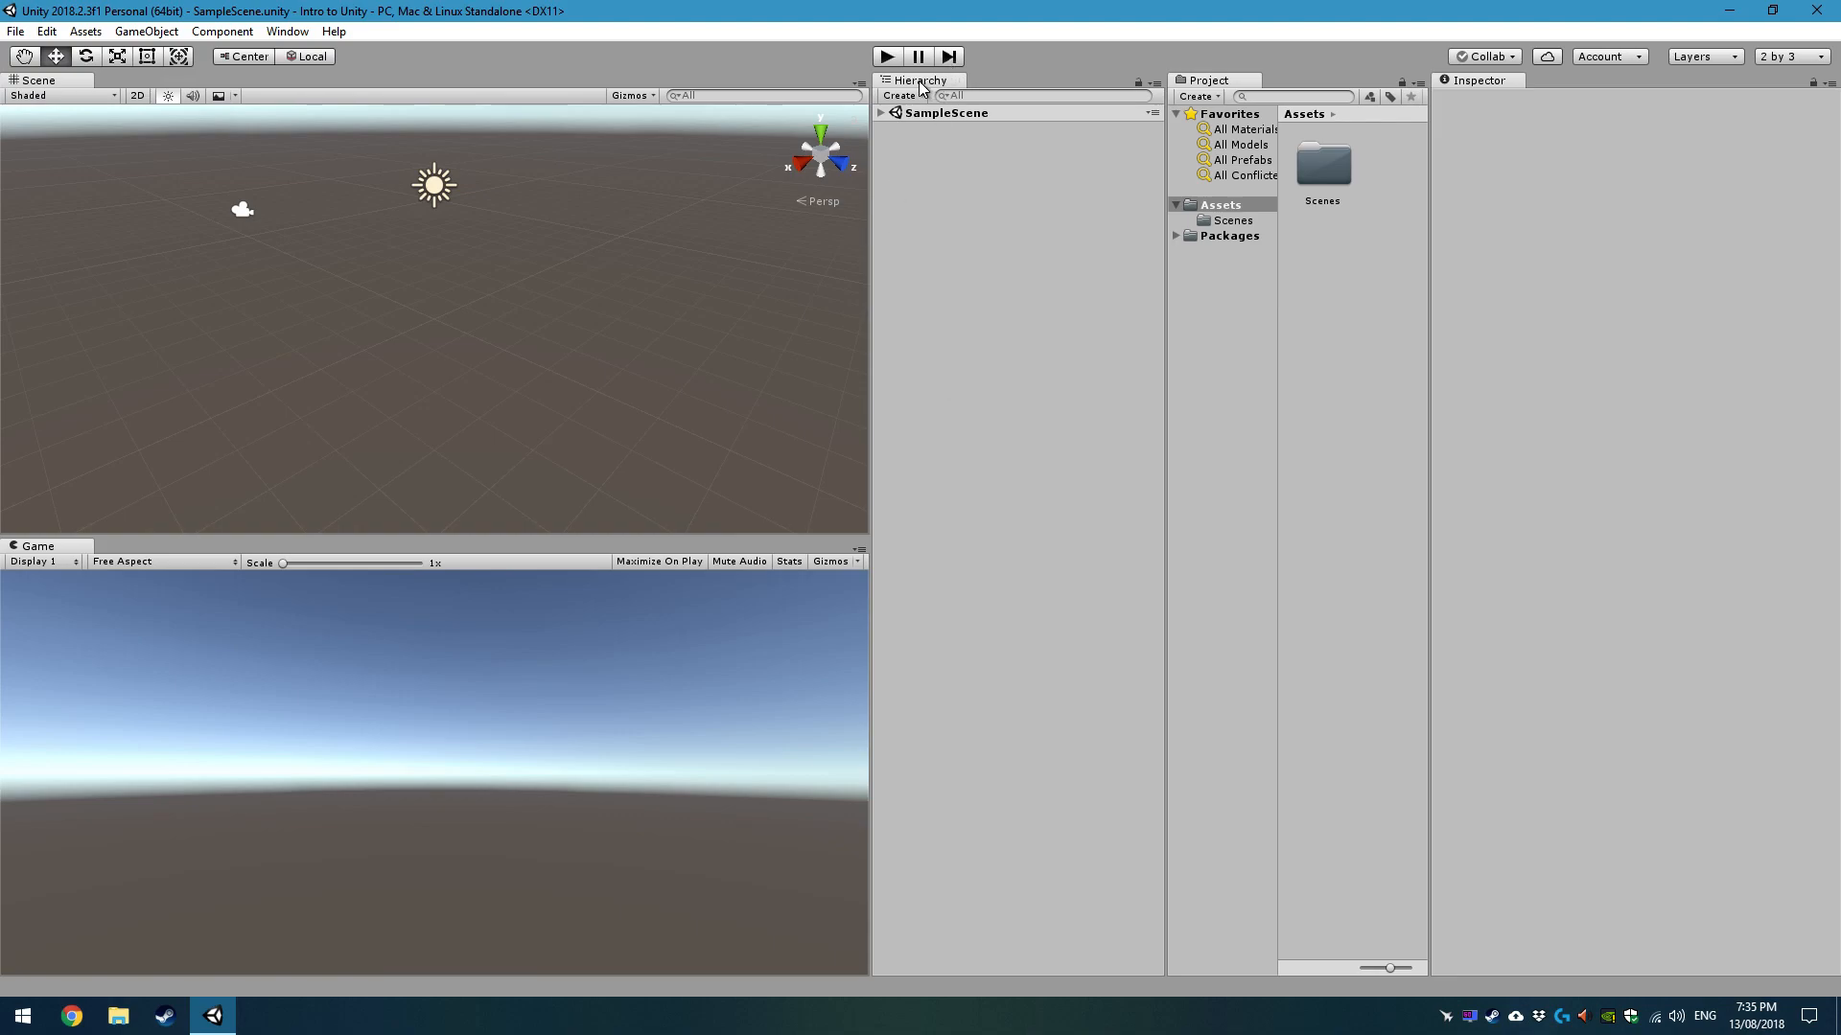
pyautogui.moveTo(918, 82); pyautogui.dragTo(1195, 91)
# Step: Re-dock the Hierarchy and Project panels so Project sits directly below Hierarchy
pyautogui.click(1153, 83)
pyautogui.click(1066, 81)
pyautogui.moveTo(1149, 82); pyautogui.dragTo(1106, 472)
pyautogui.moveTo(1112, 600); pyautogui.dragTo(1139, 534)
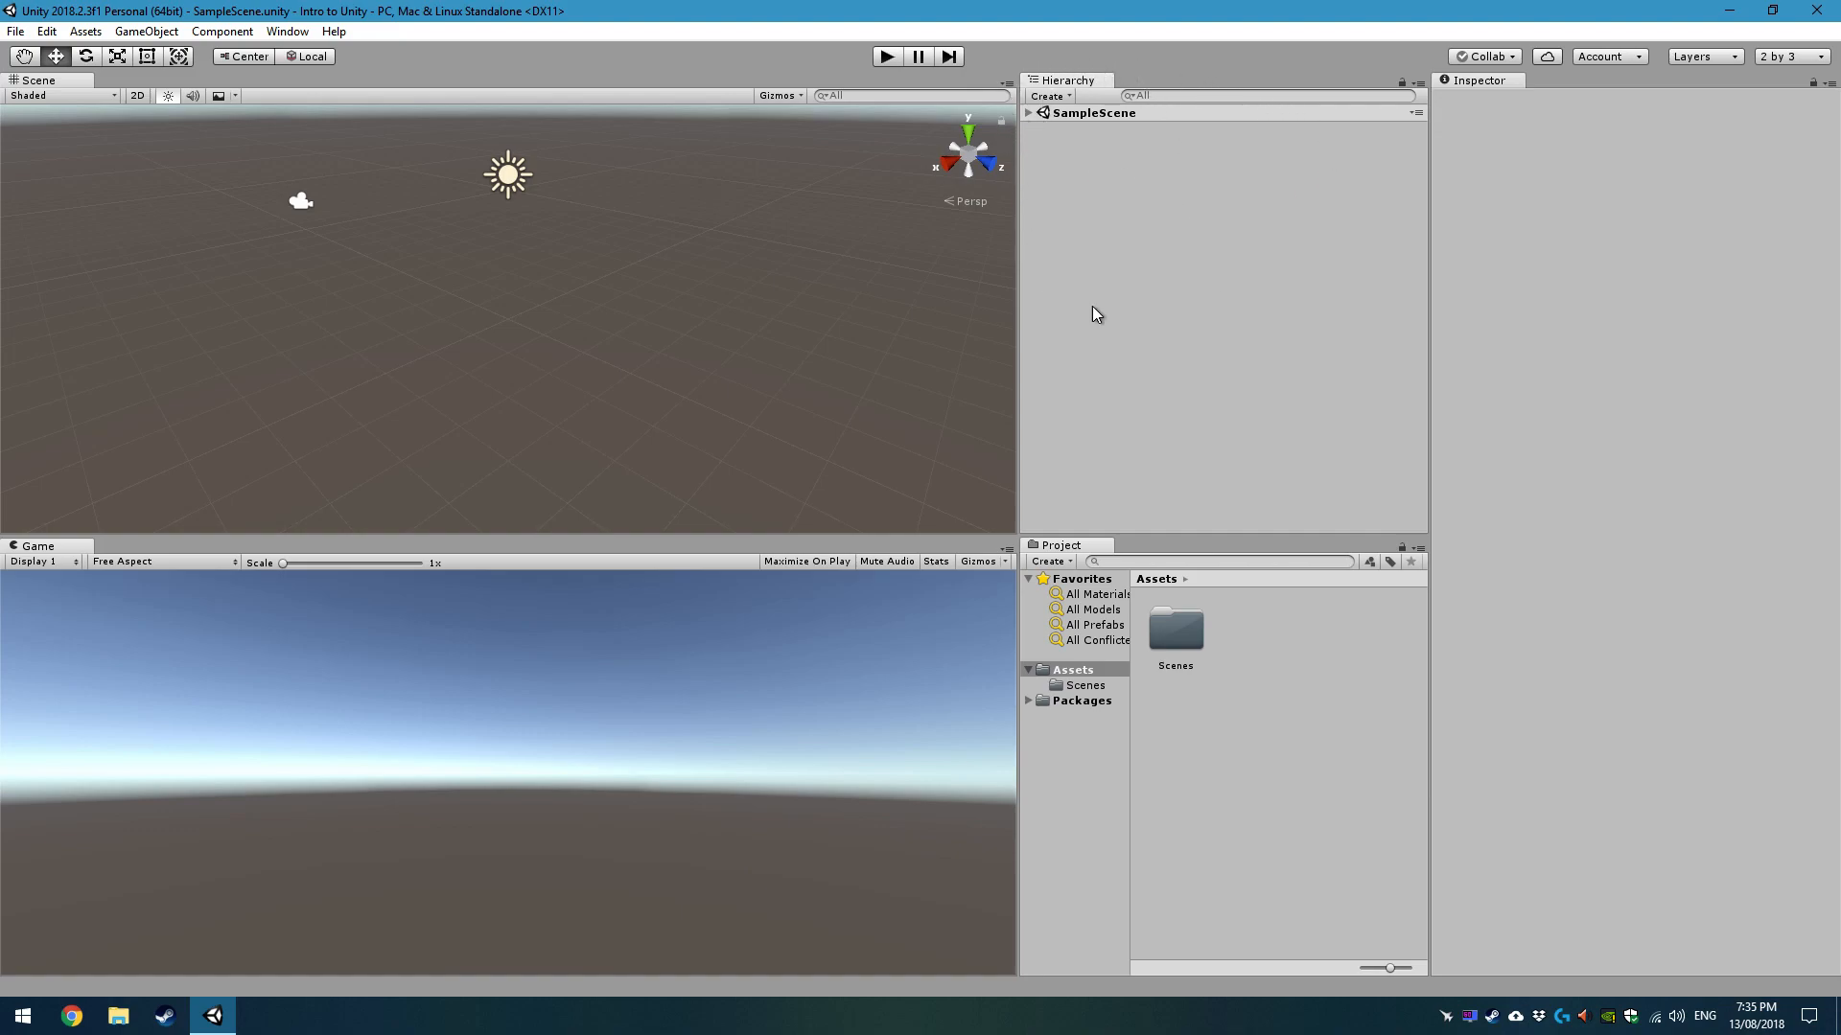
# Step: Expand SampleScene and compare the Main Camera and Directional Light settings in the Inspector
pyautogui.click(1028, 112)
pyautogui.click(1115, 132)
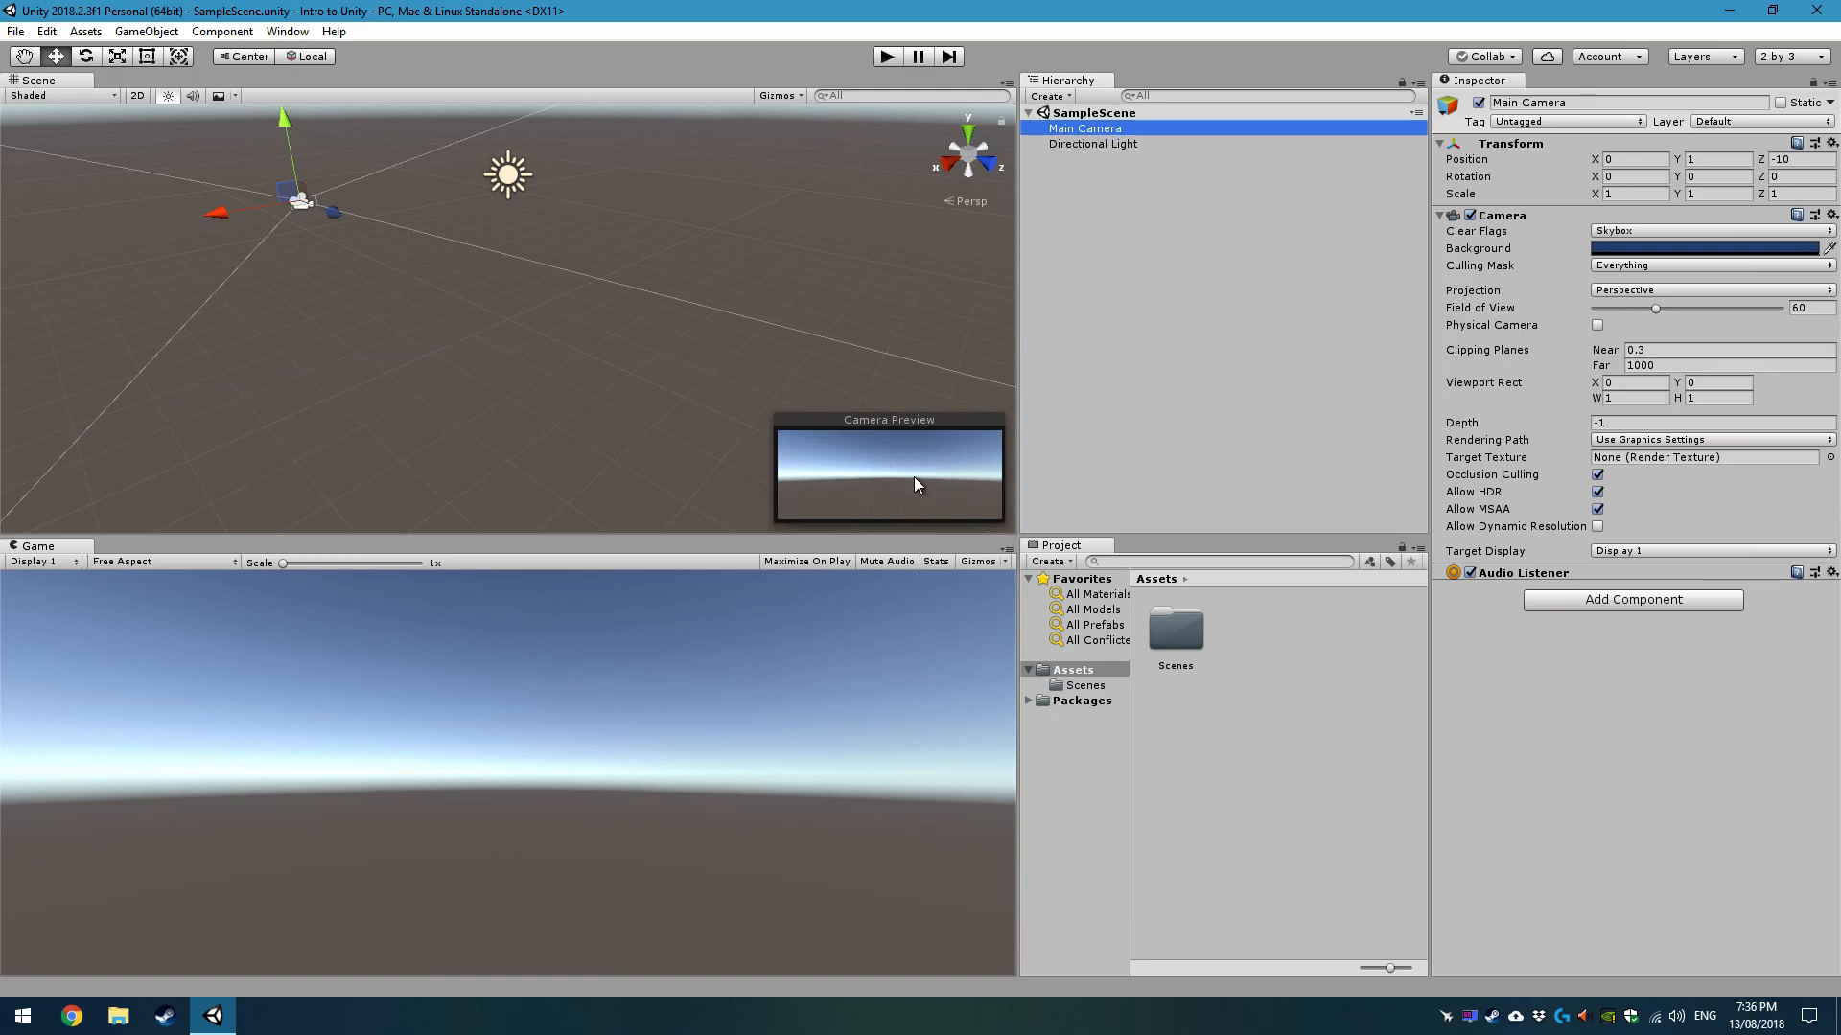
pyautogui.click(1089, 147)
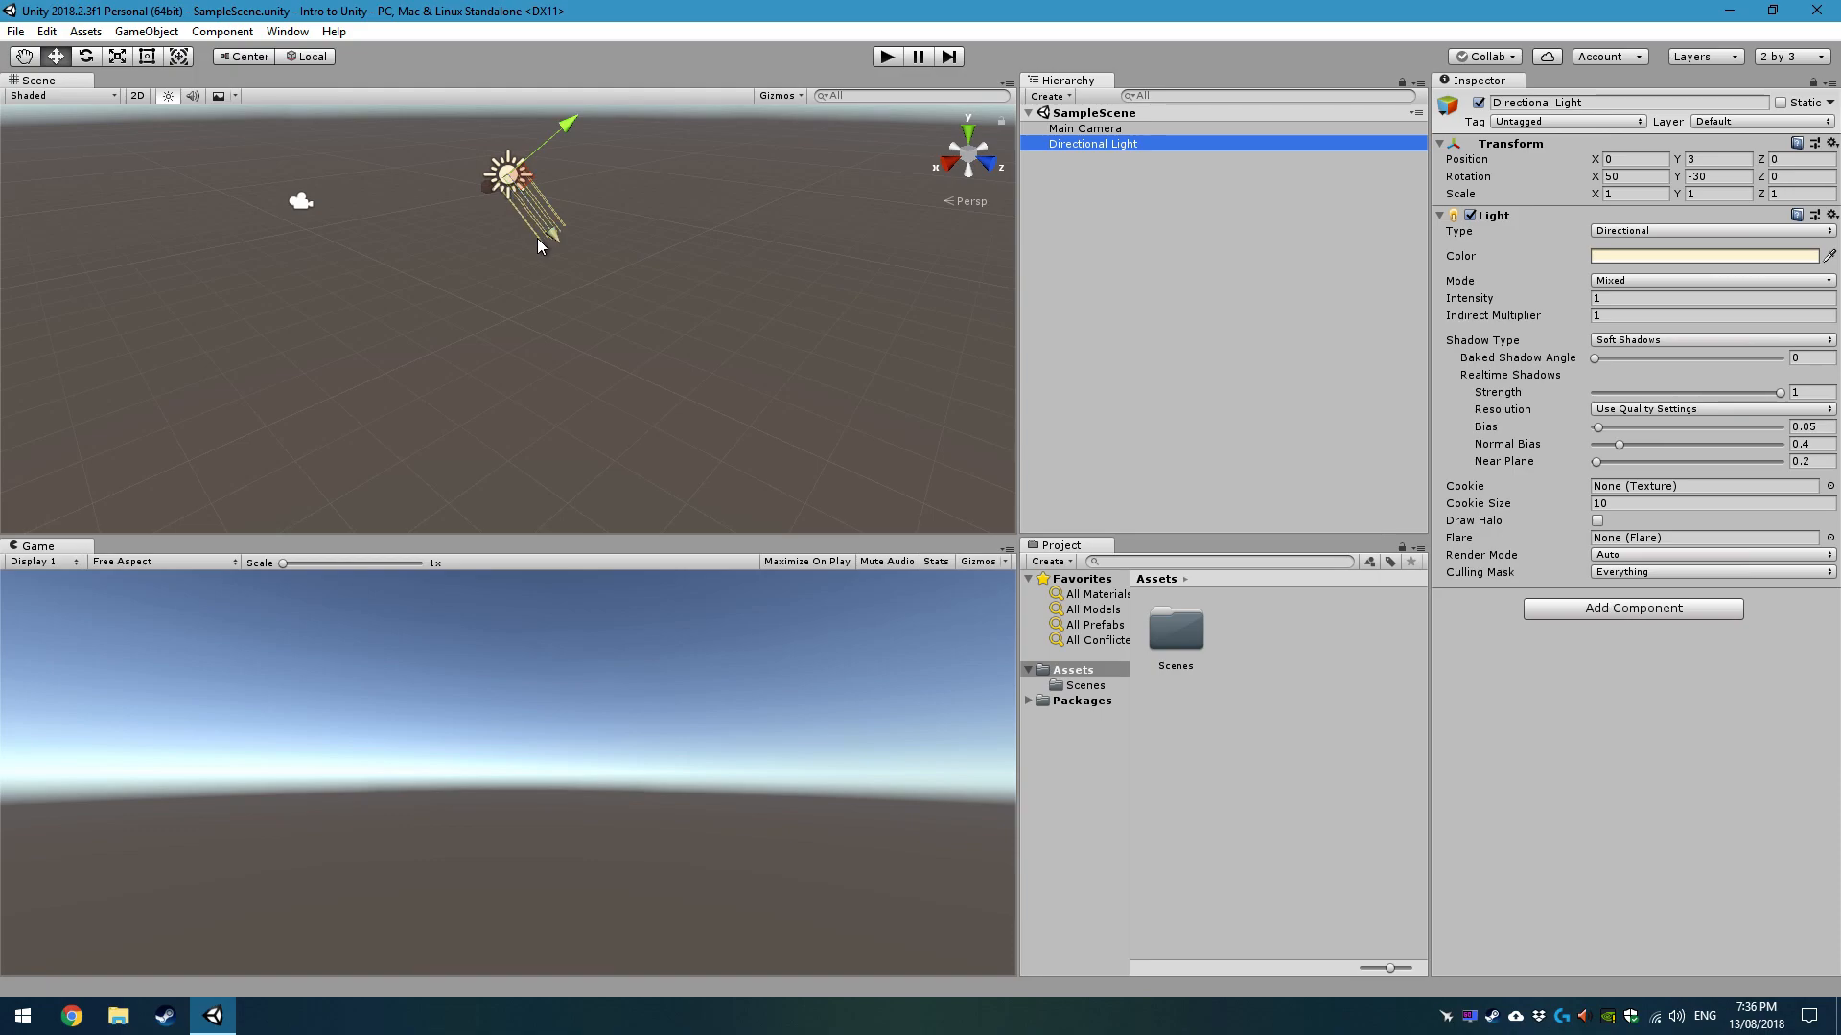
pyautogui.click(1072, 128)
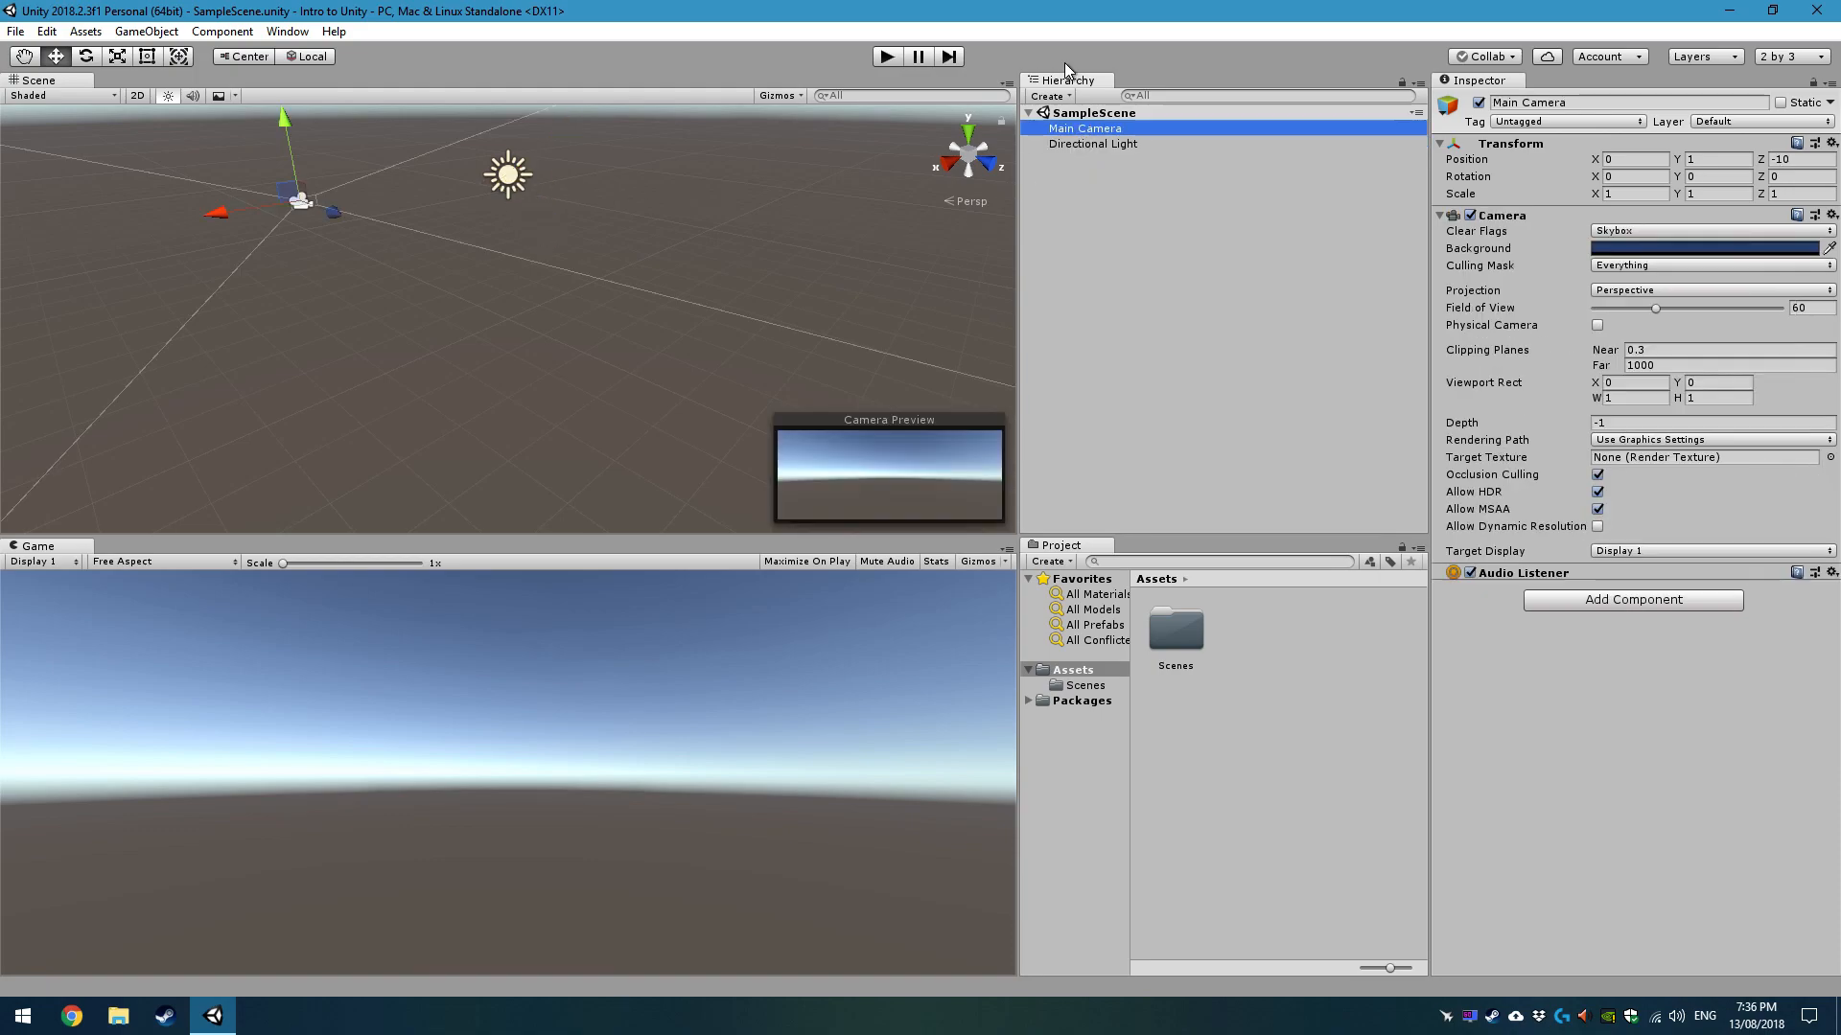
pyautogui.click(1108, 143)
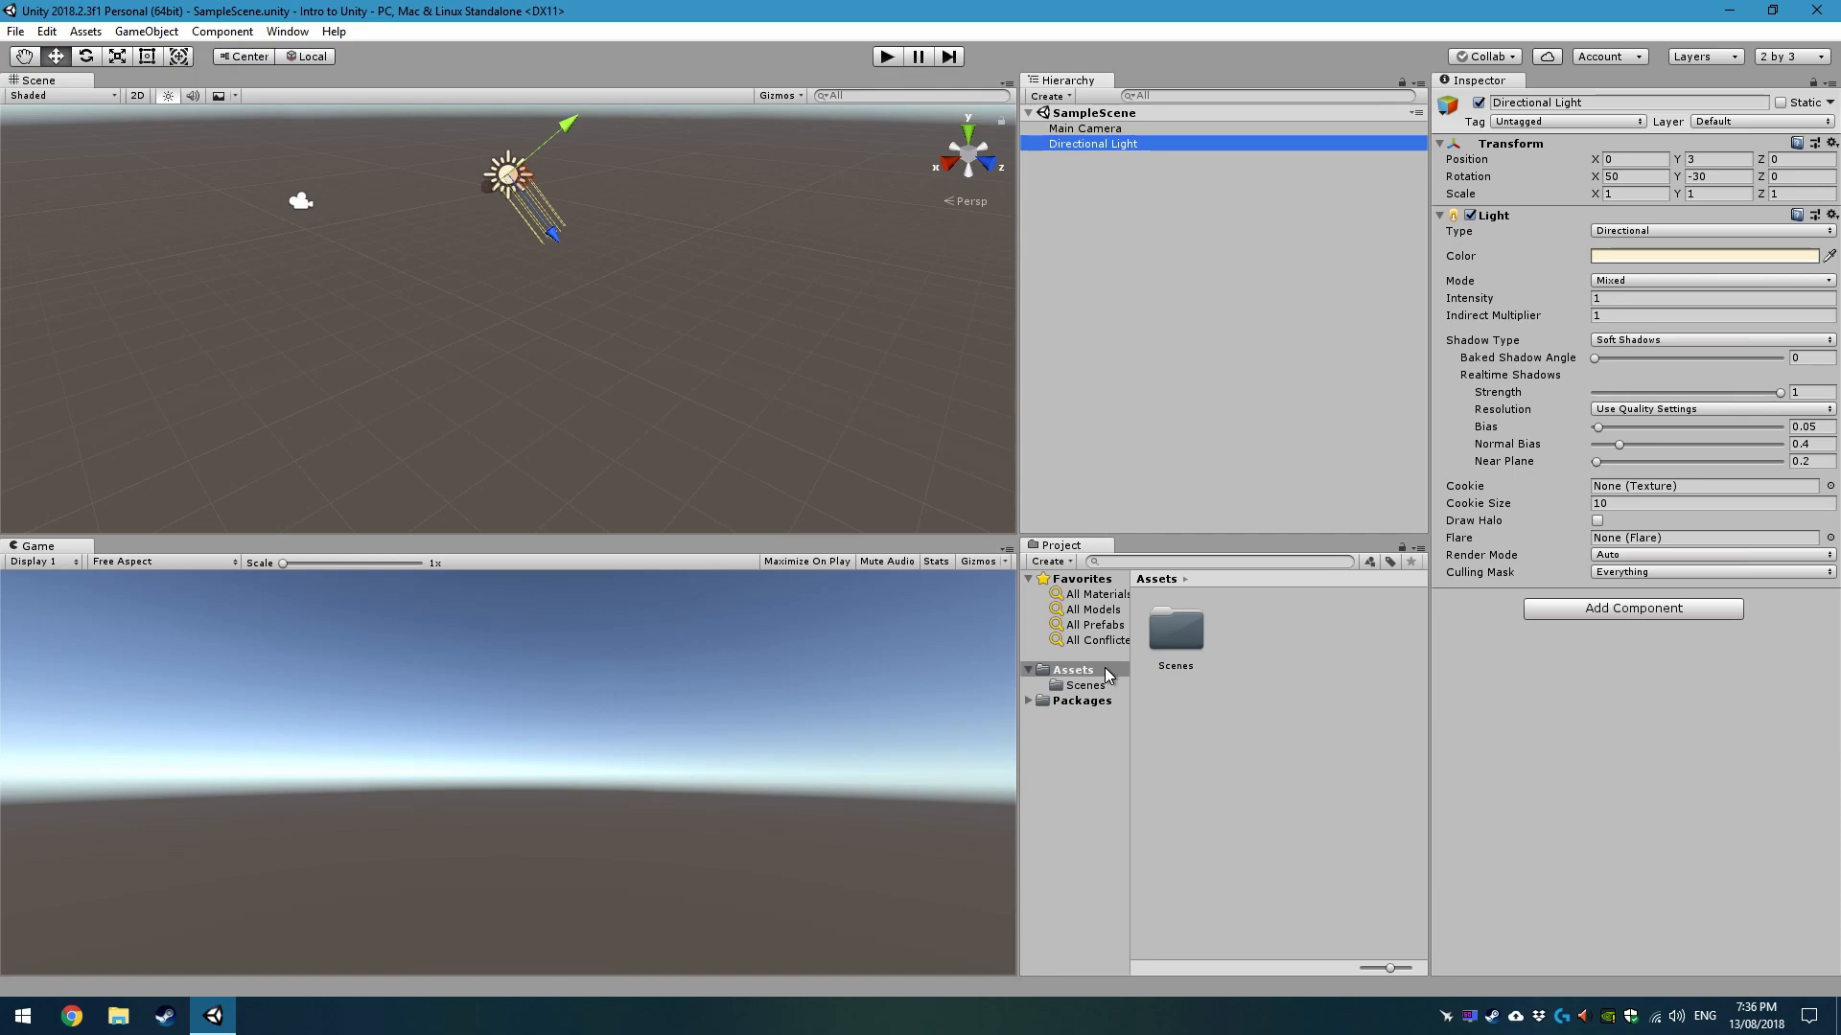
pyautogui.moveTo(1130, 704)
pyautogui.mouseDown()
pyautogui.moveTo(1170, 716)
pyautogui.moveTo(1148, 719)
pyautogui.mouseUp()
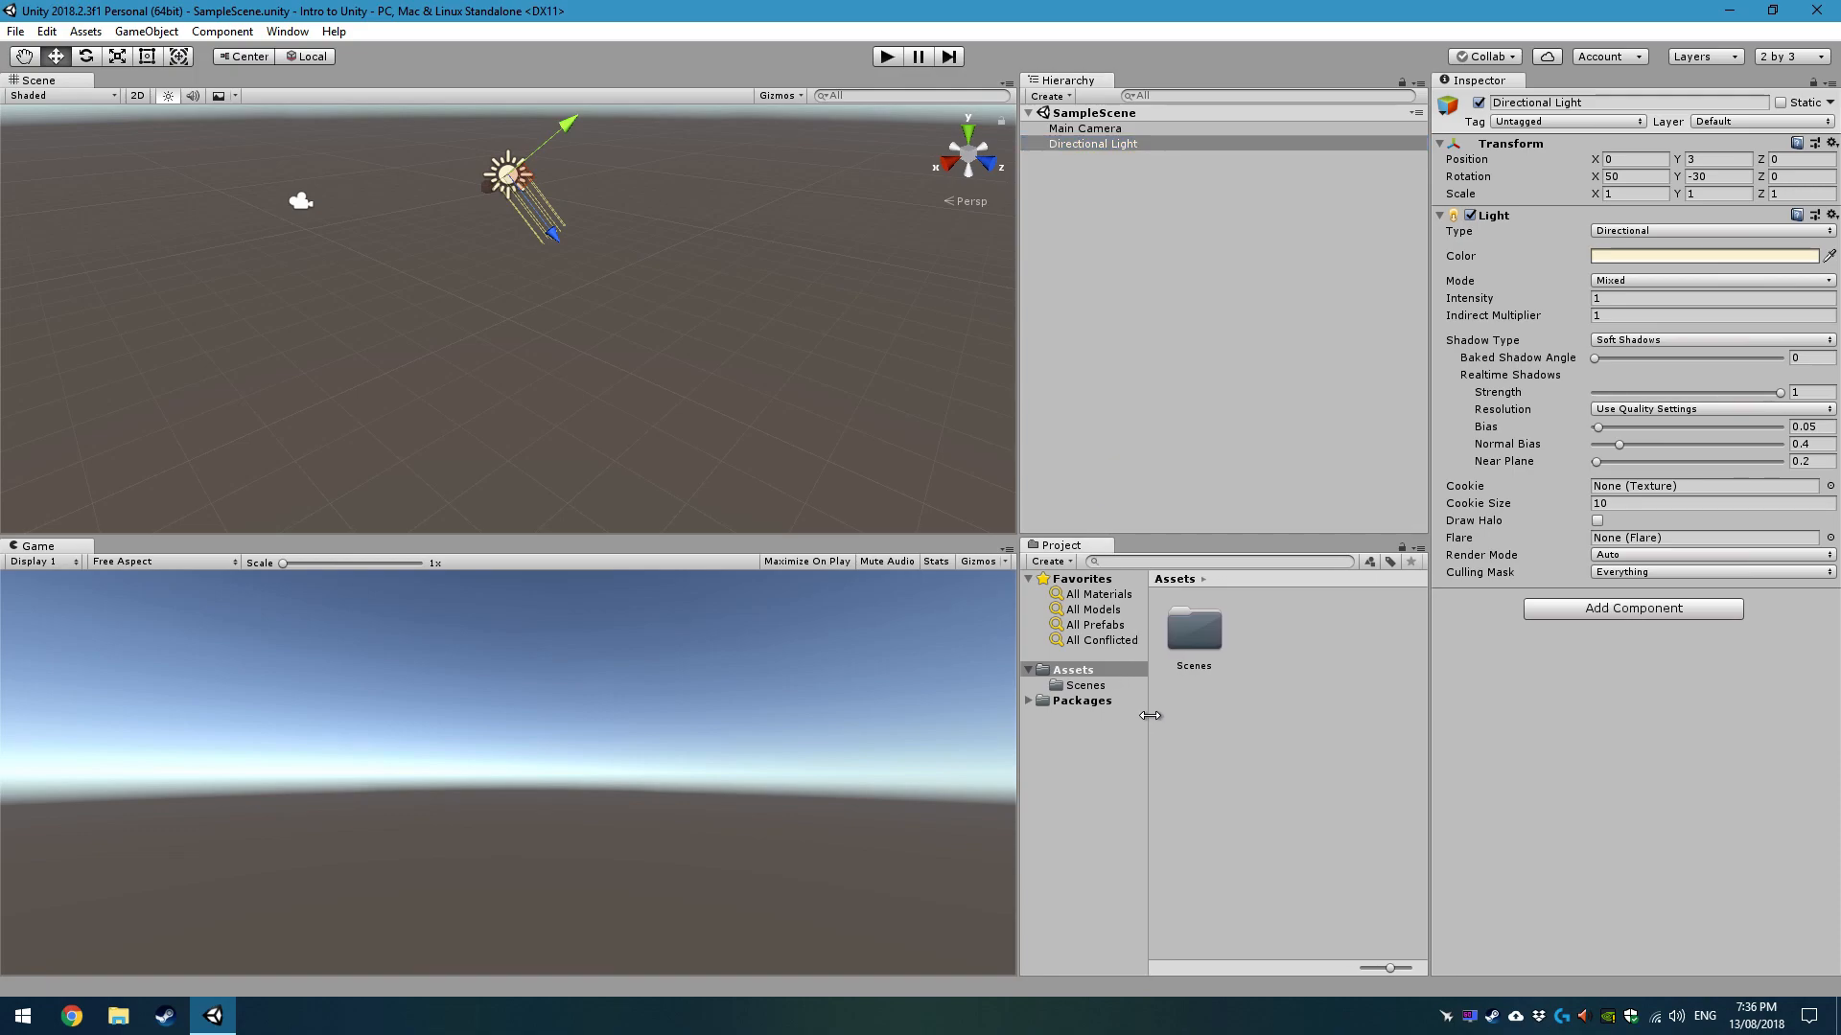
# Step: Browse the Scenes folder's SampleScene asset, peek at Packages, widen the panels, and return to Assets
pyautogui.doubleClick(1189, 652)
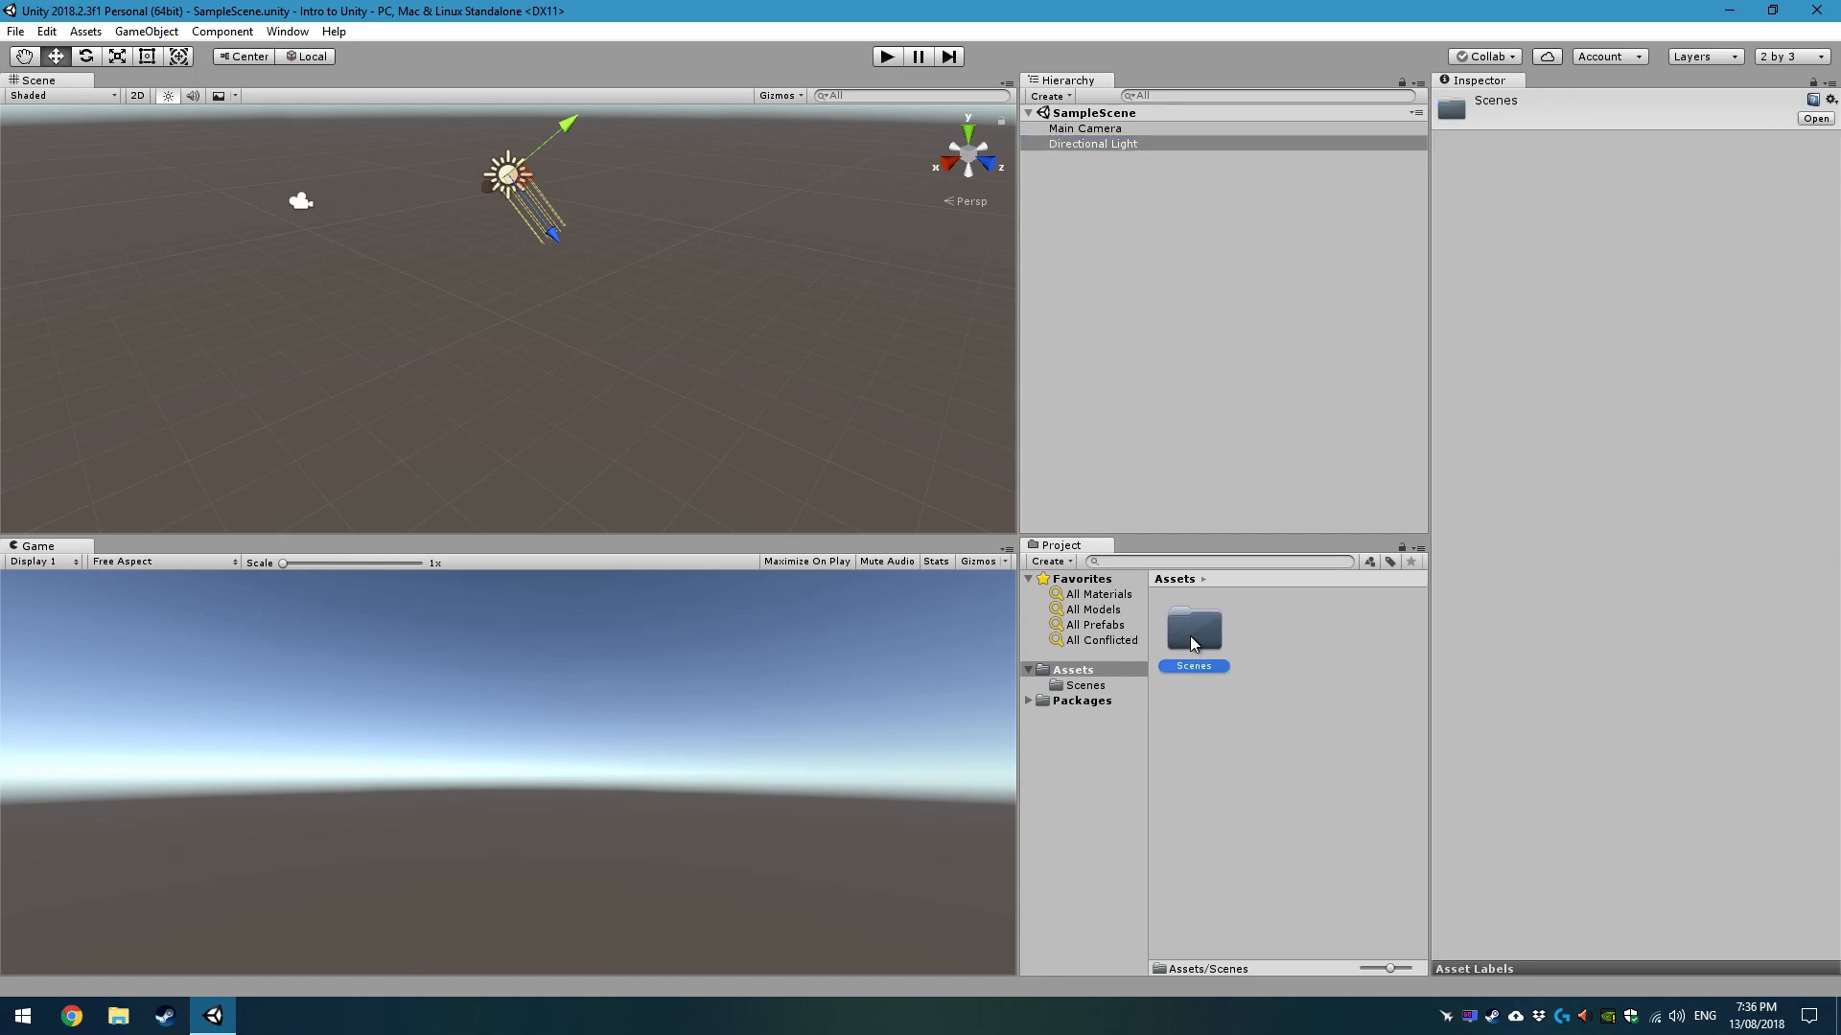
pyautogui.click(1196, 640)
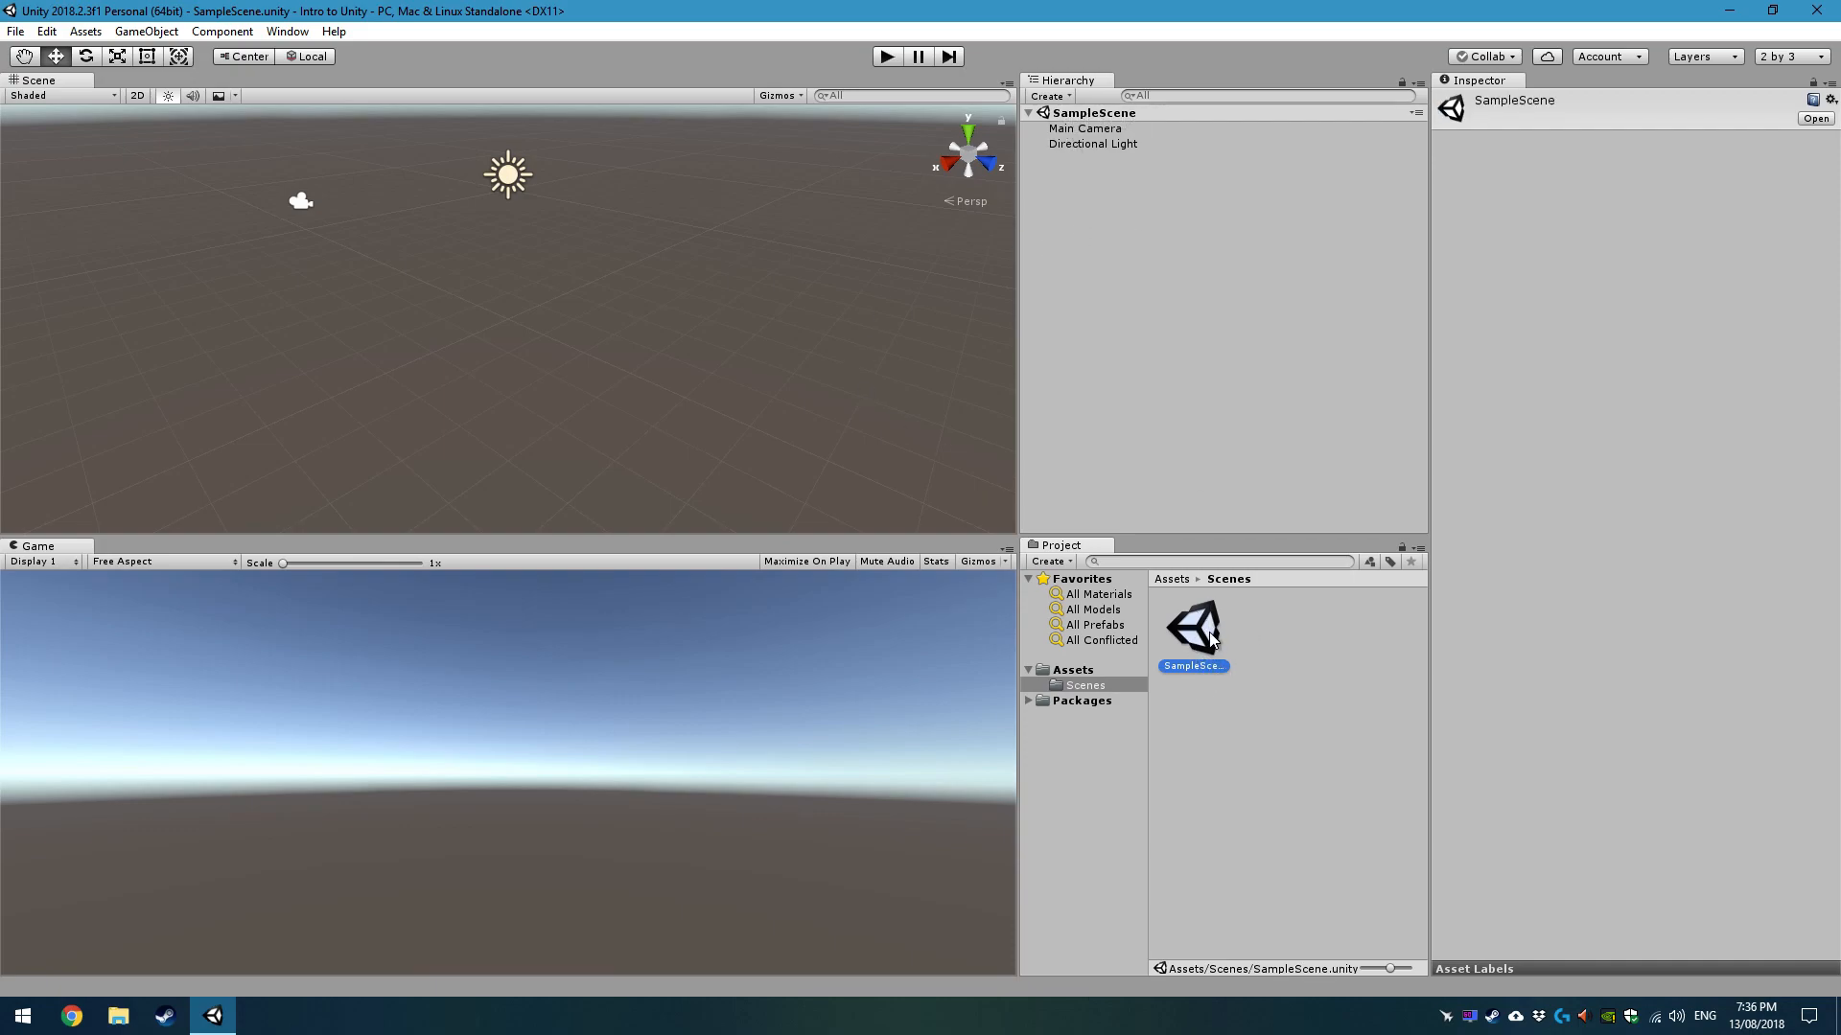
pyautogui.click(1071, 671)
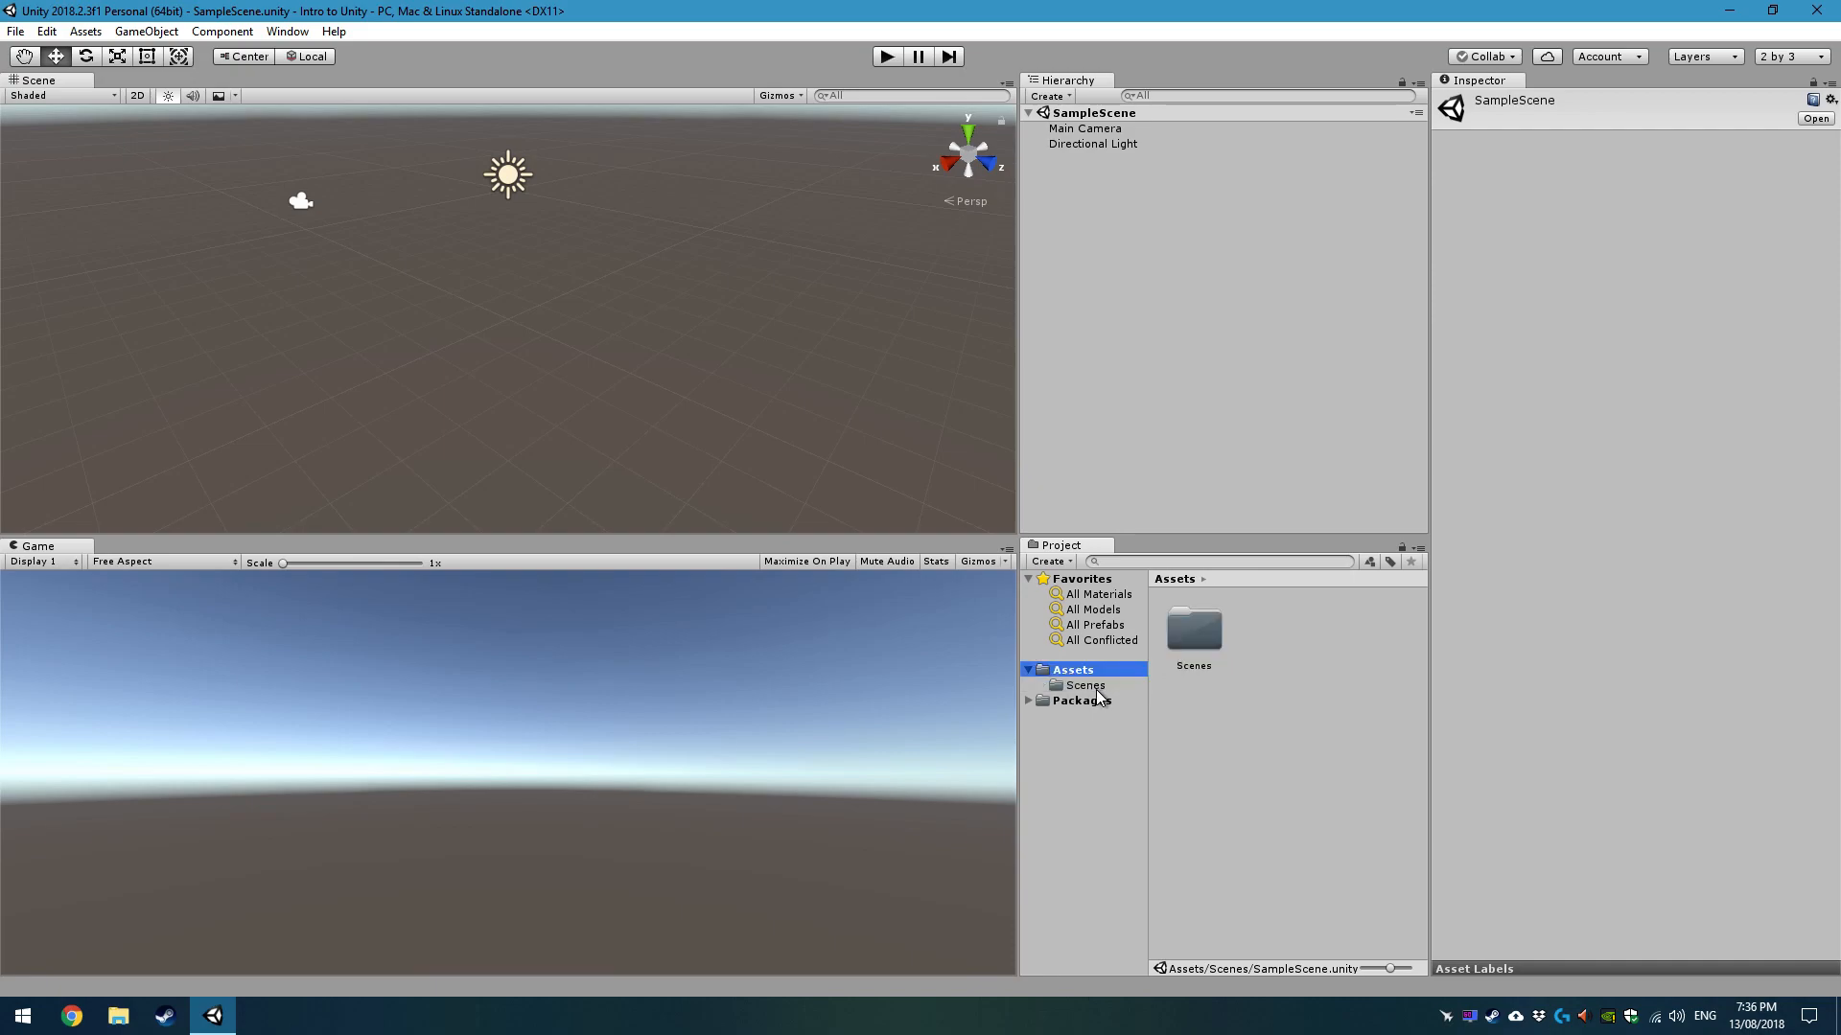
pyautogui.click(1028, 702)
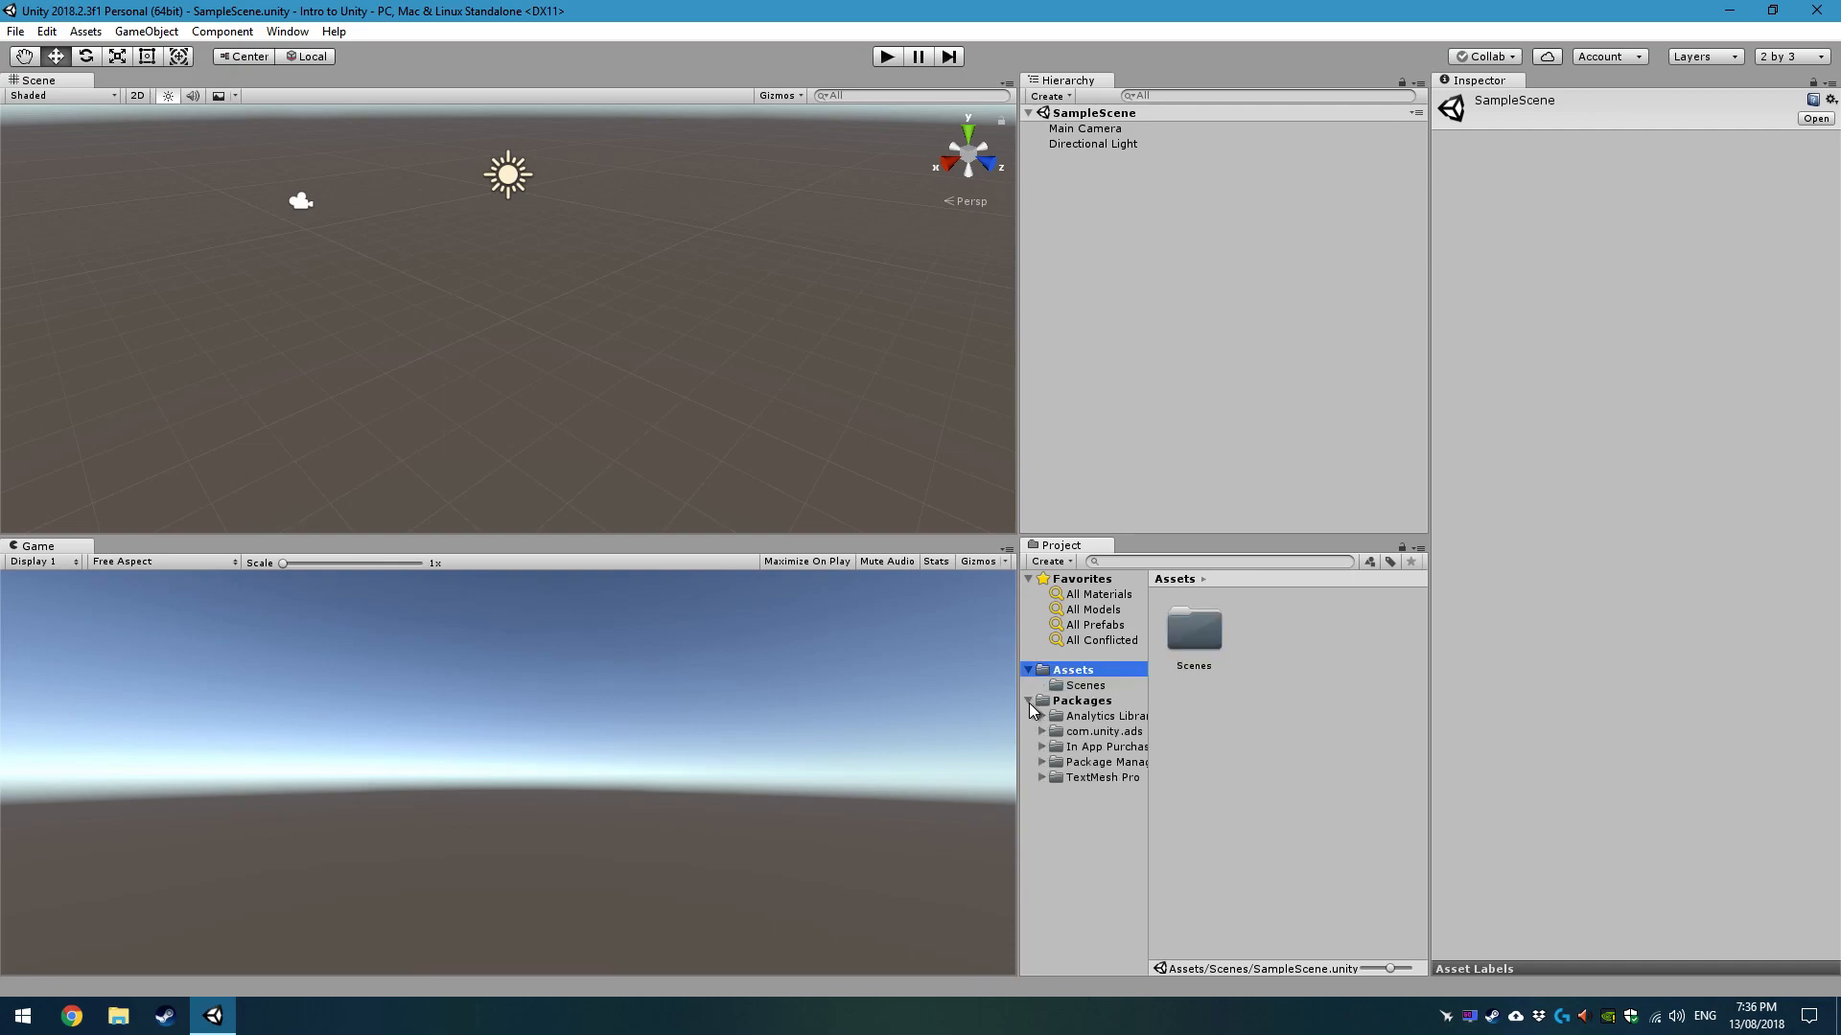
pyautogui.click(1029, 701)
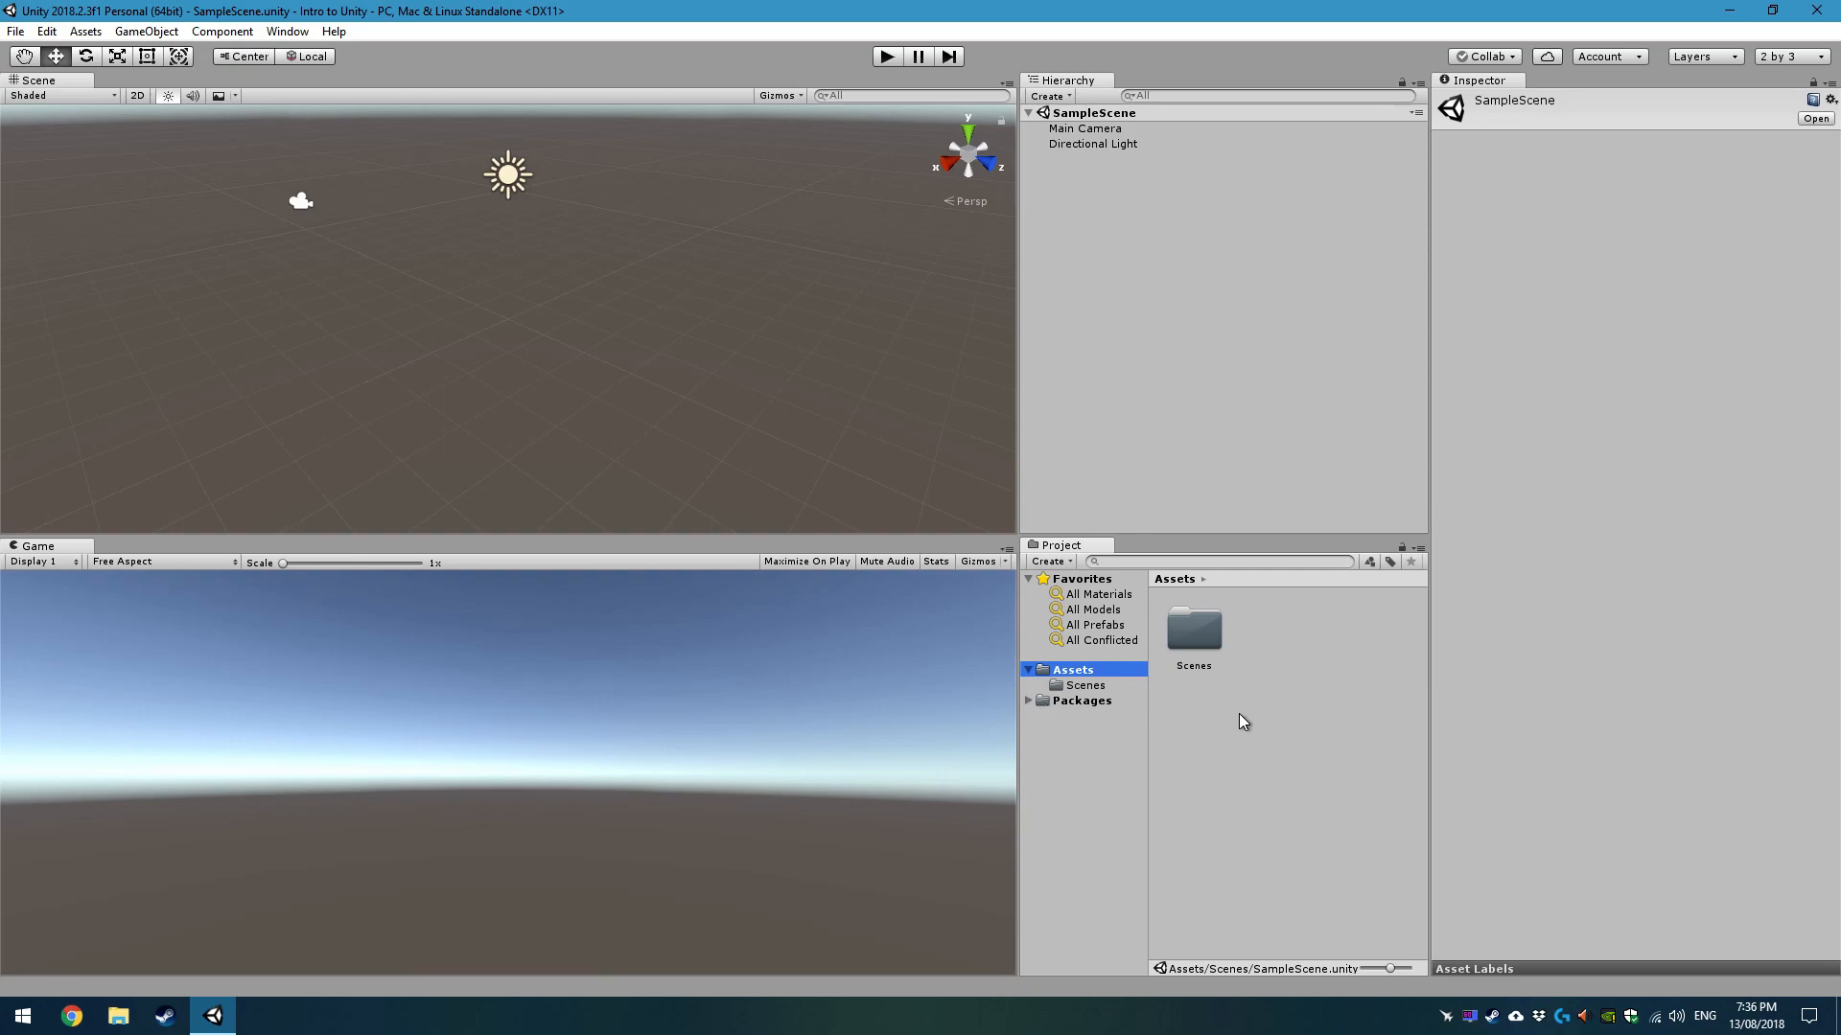
pyautogui.moveTo(1430, 654); pyautogui.dragTo(1456, 653)
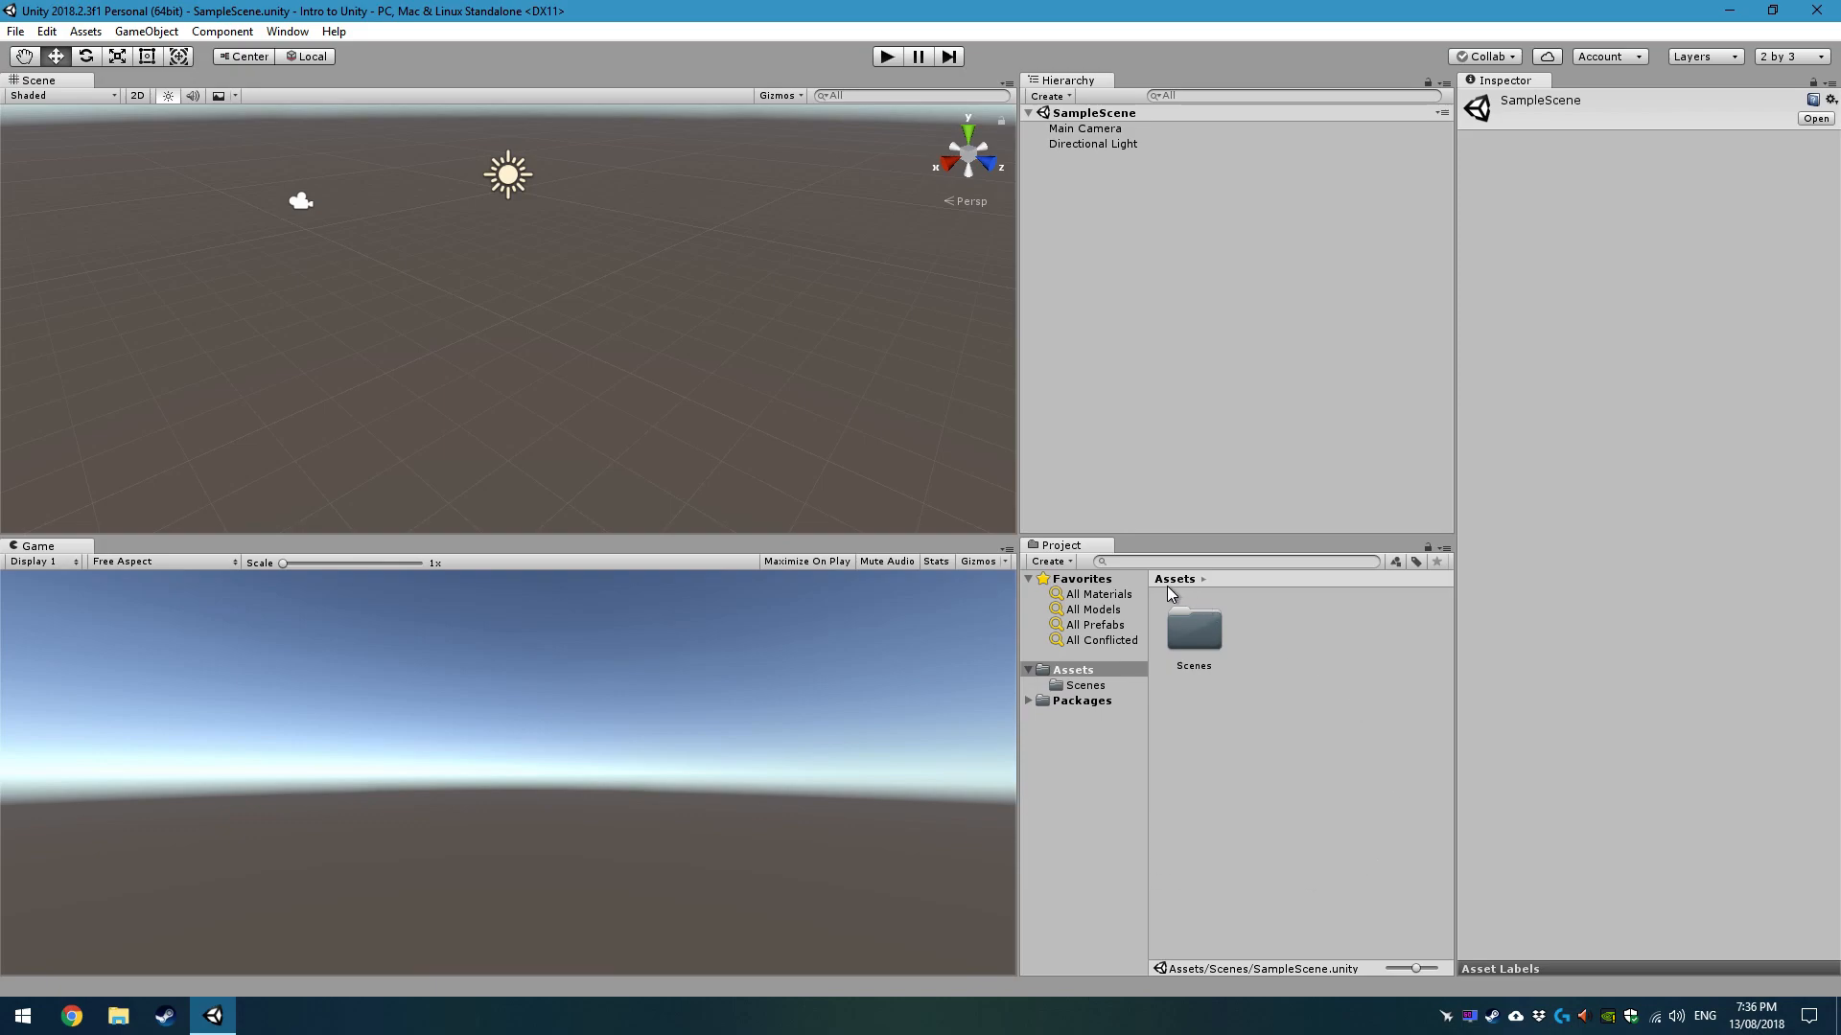
pyautogui.doubleClick(1200, 640)
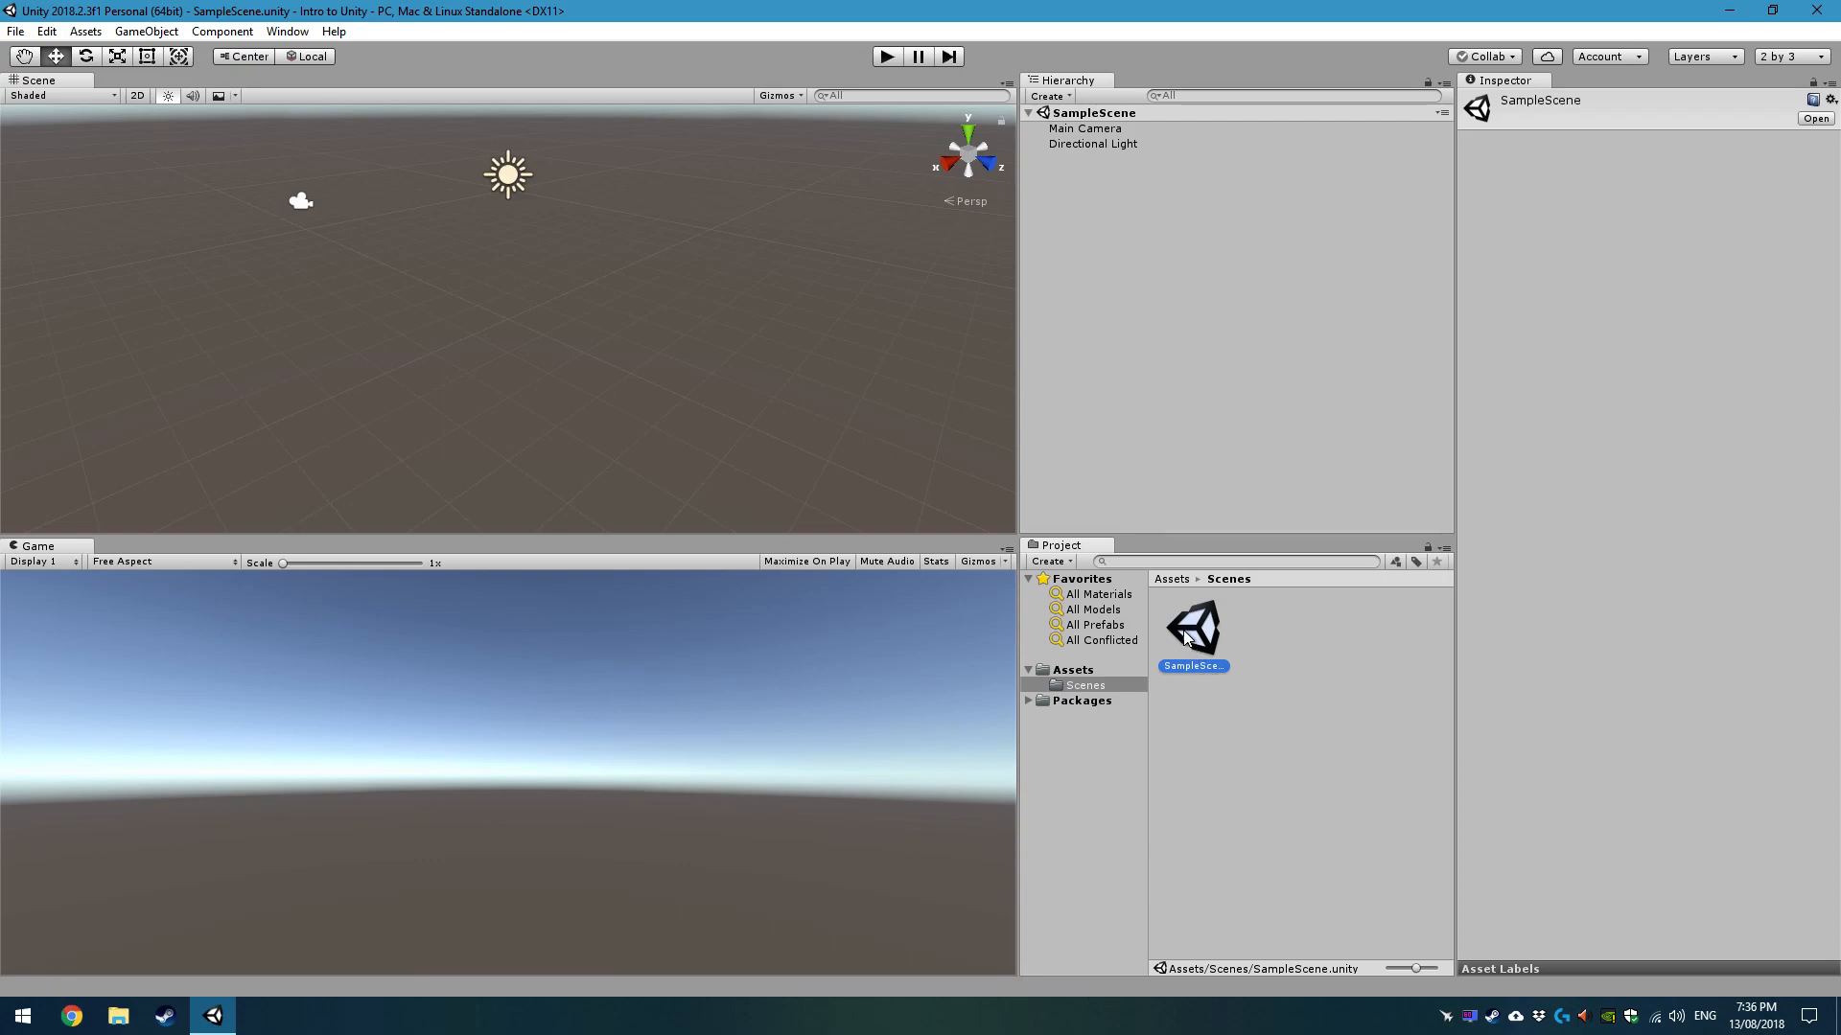
pyautogui.click(1093, 669)
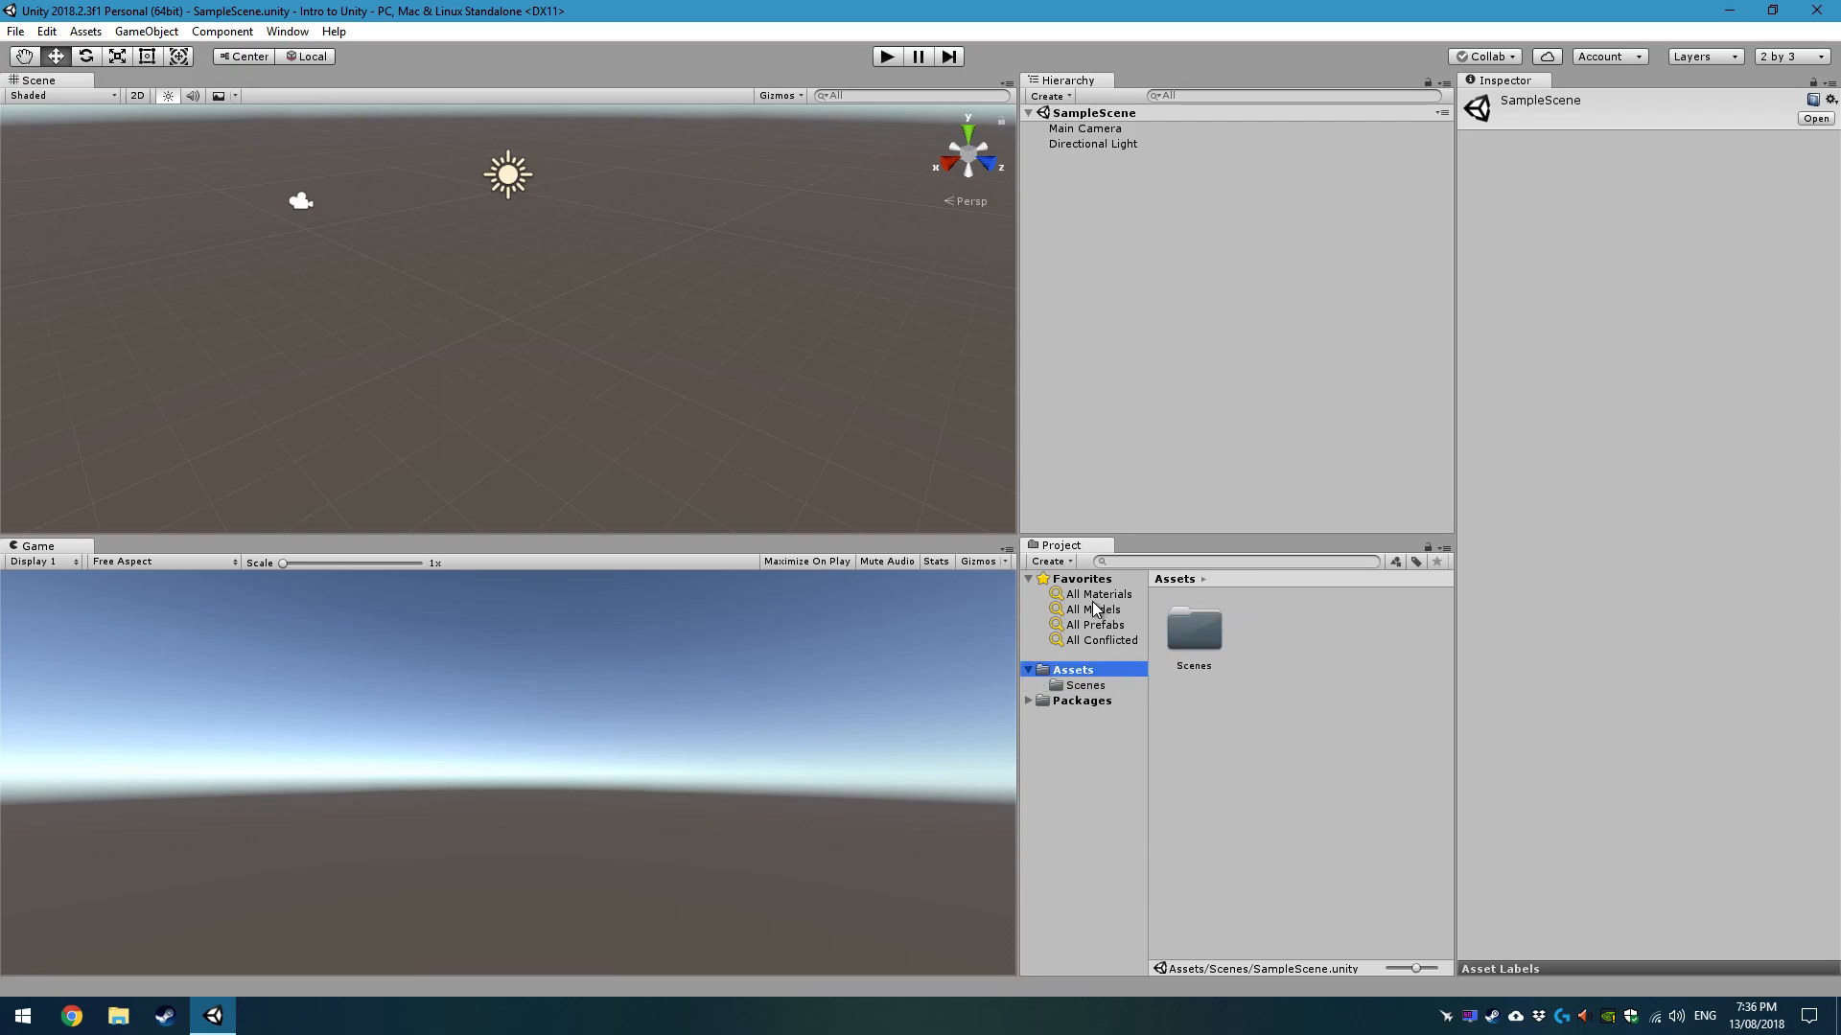
# Step: Review the Main Camera's Transform and Camera components, then view the Directional Light's settings
pyautogui.click(1079, 129)
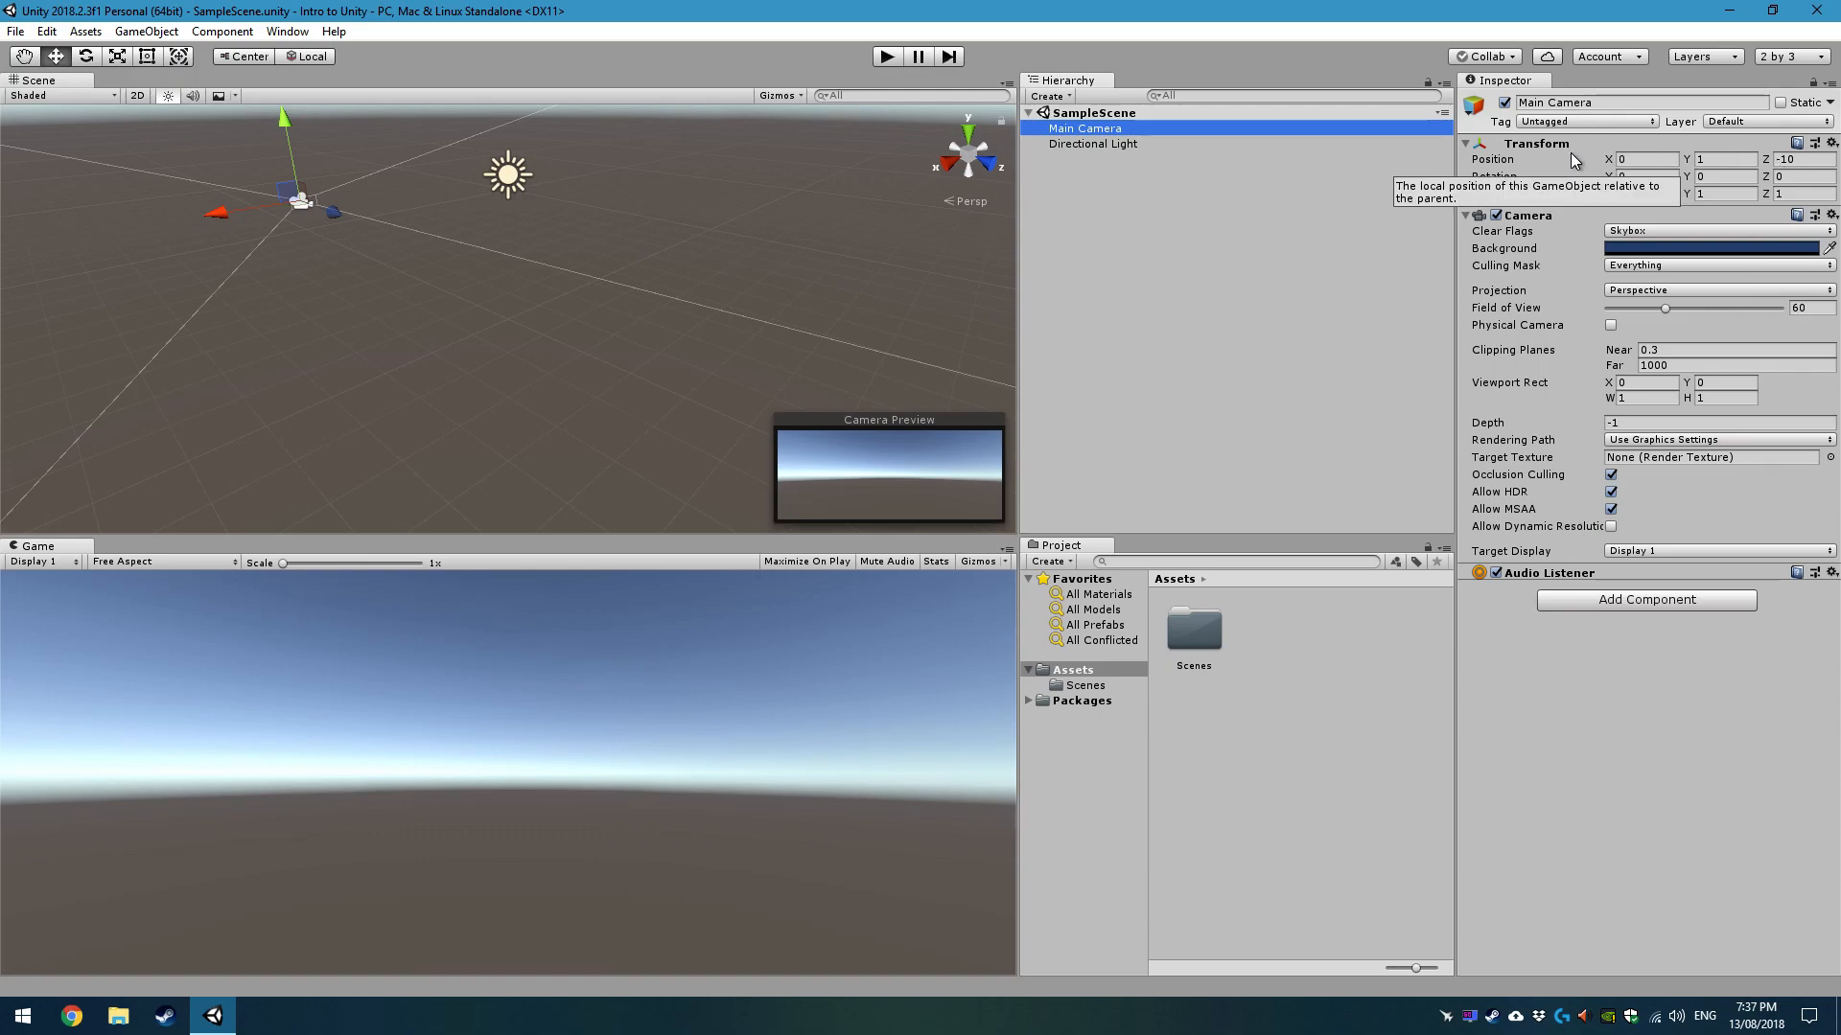
pyautogui.click(1467, 215)
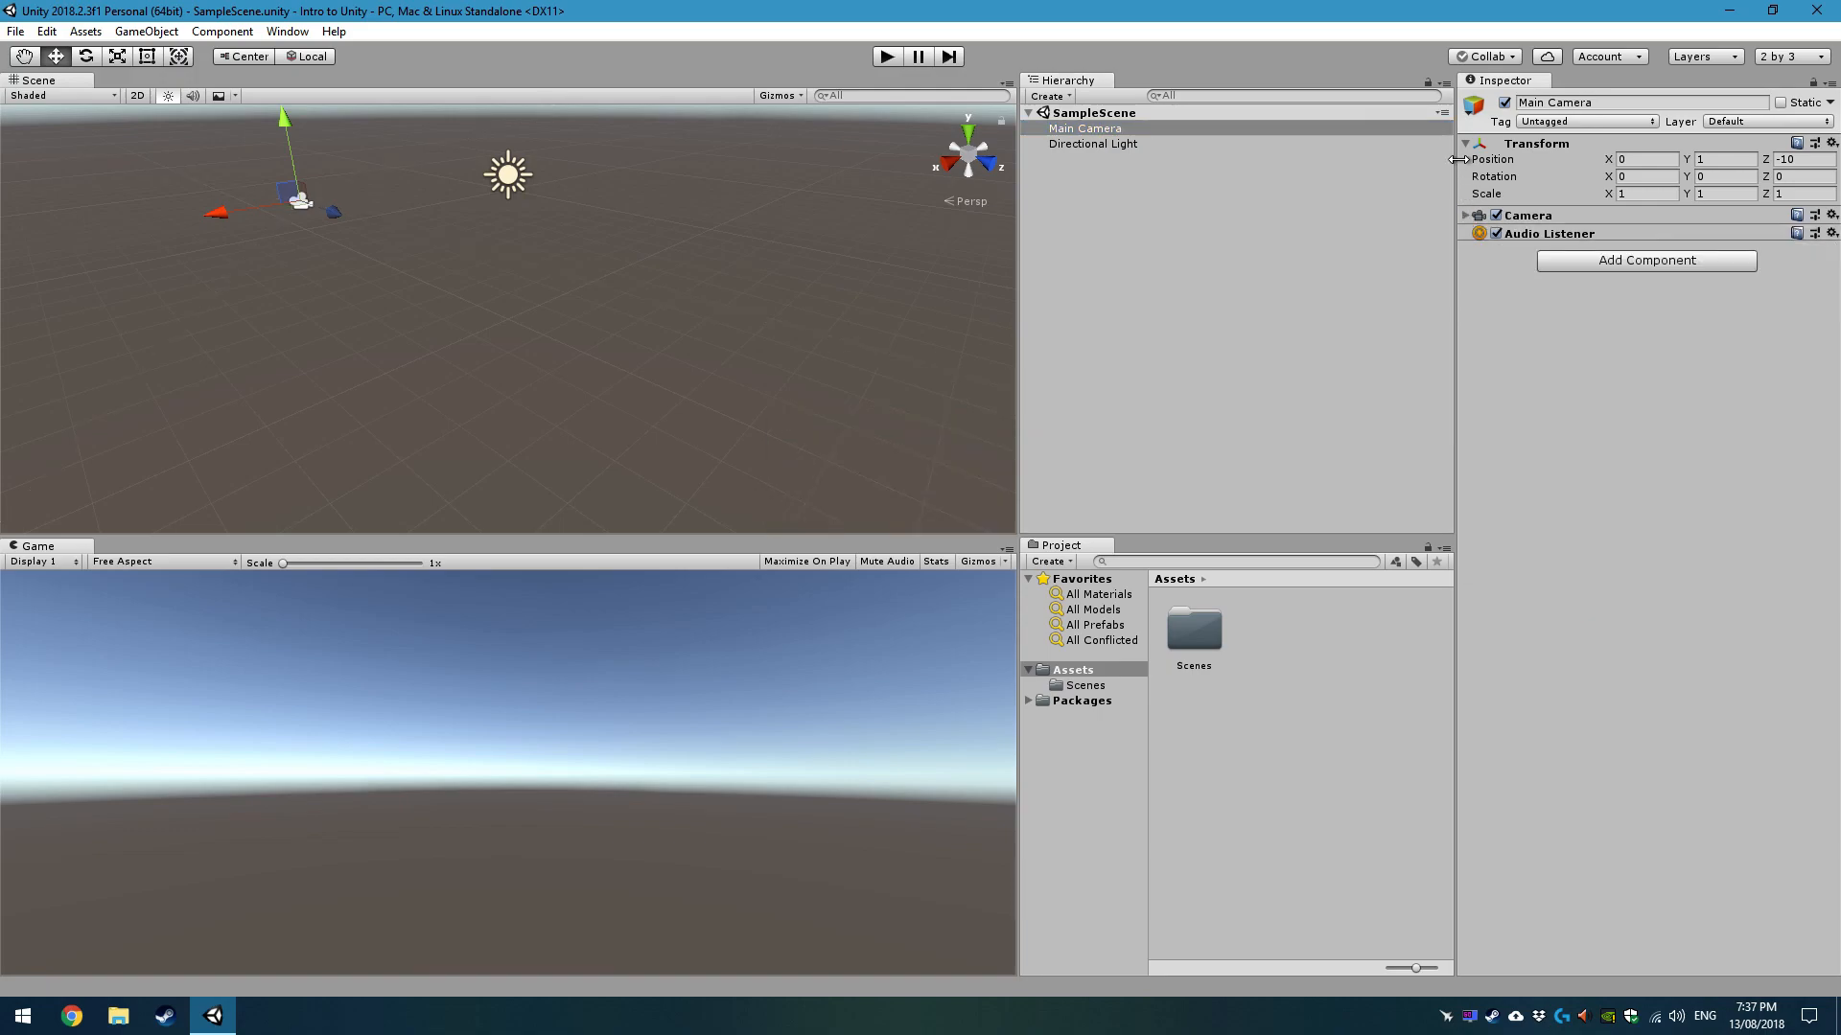
pyautogui.click(1466, 143)
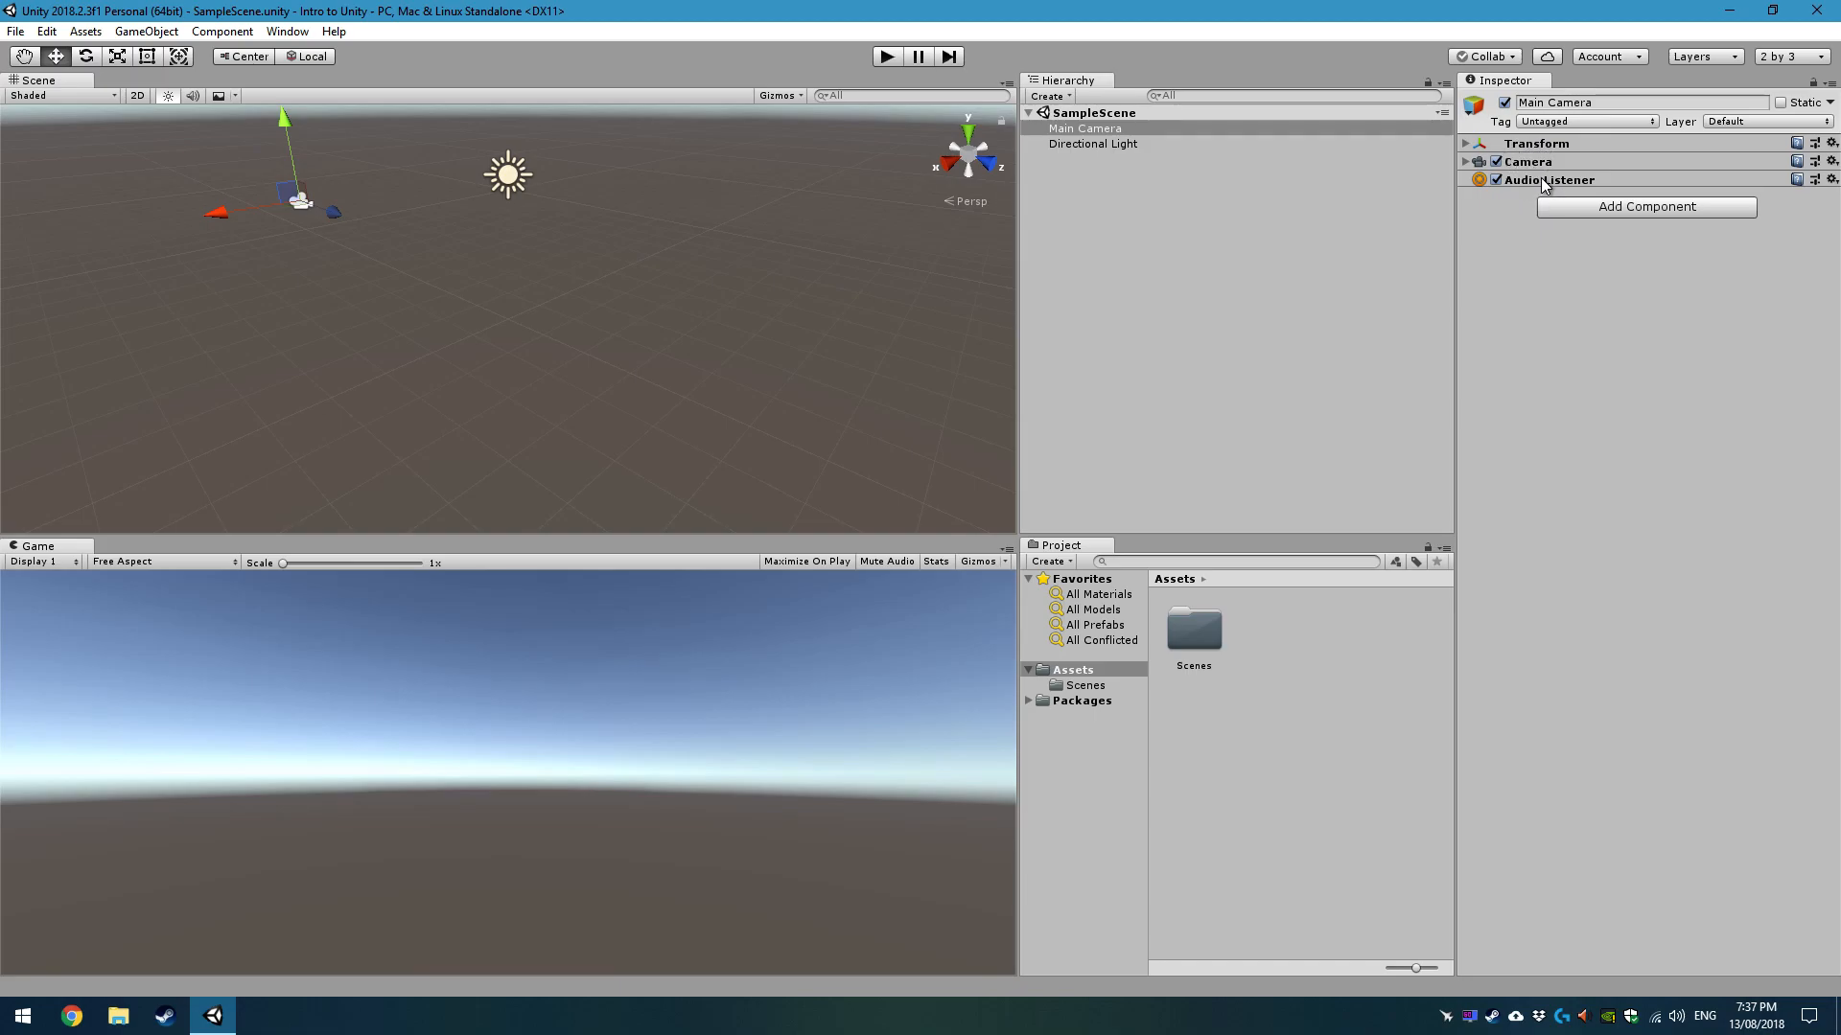
pyautogui.click(1465, 145)
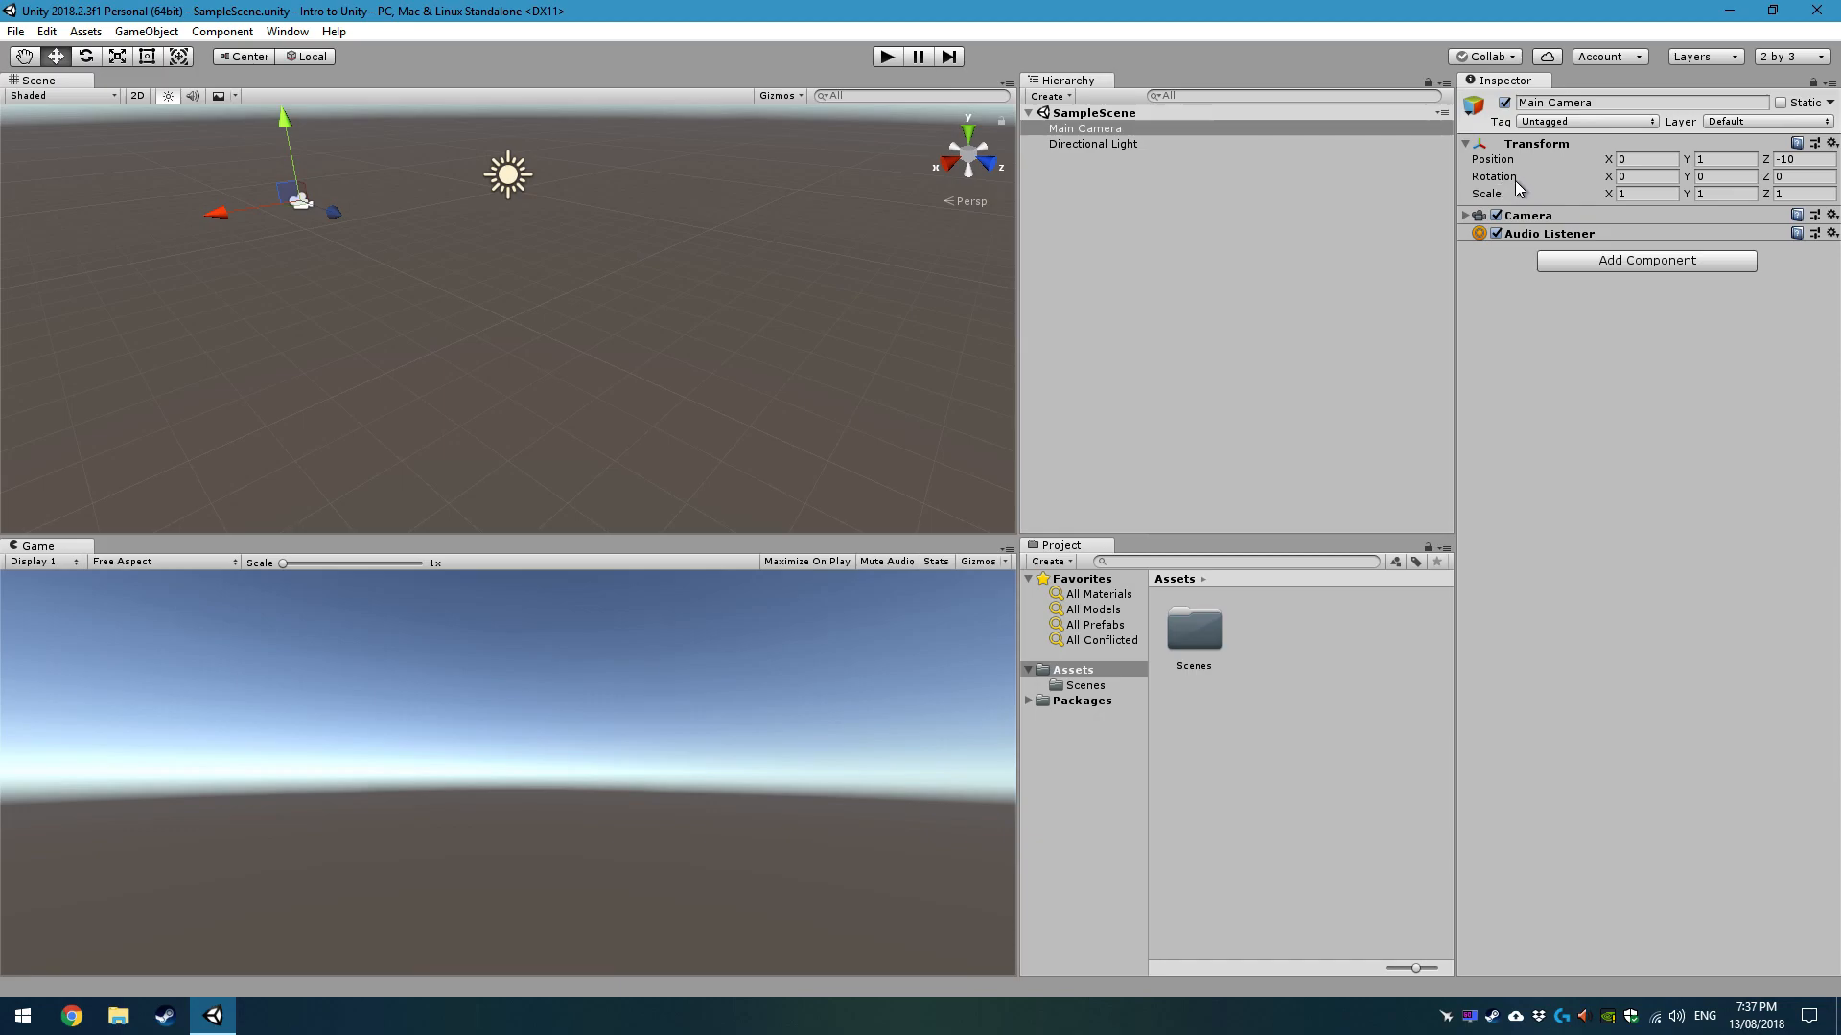
pyautogui.moveTo(1485, 192)
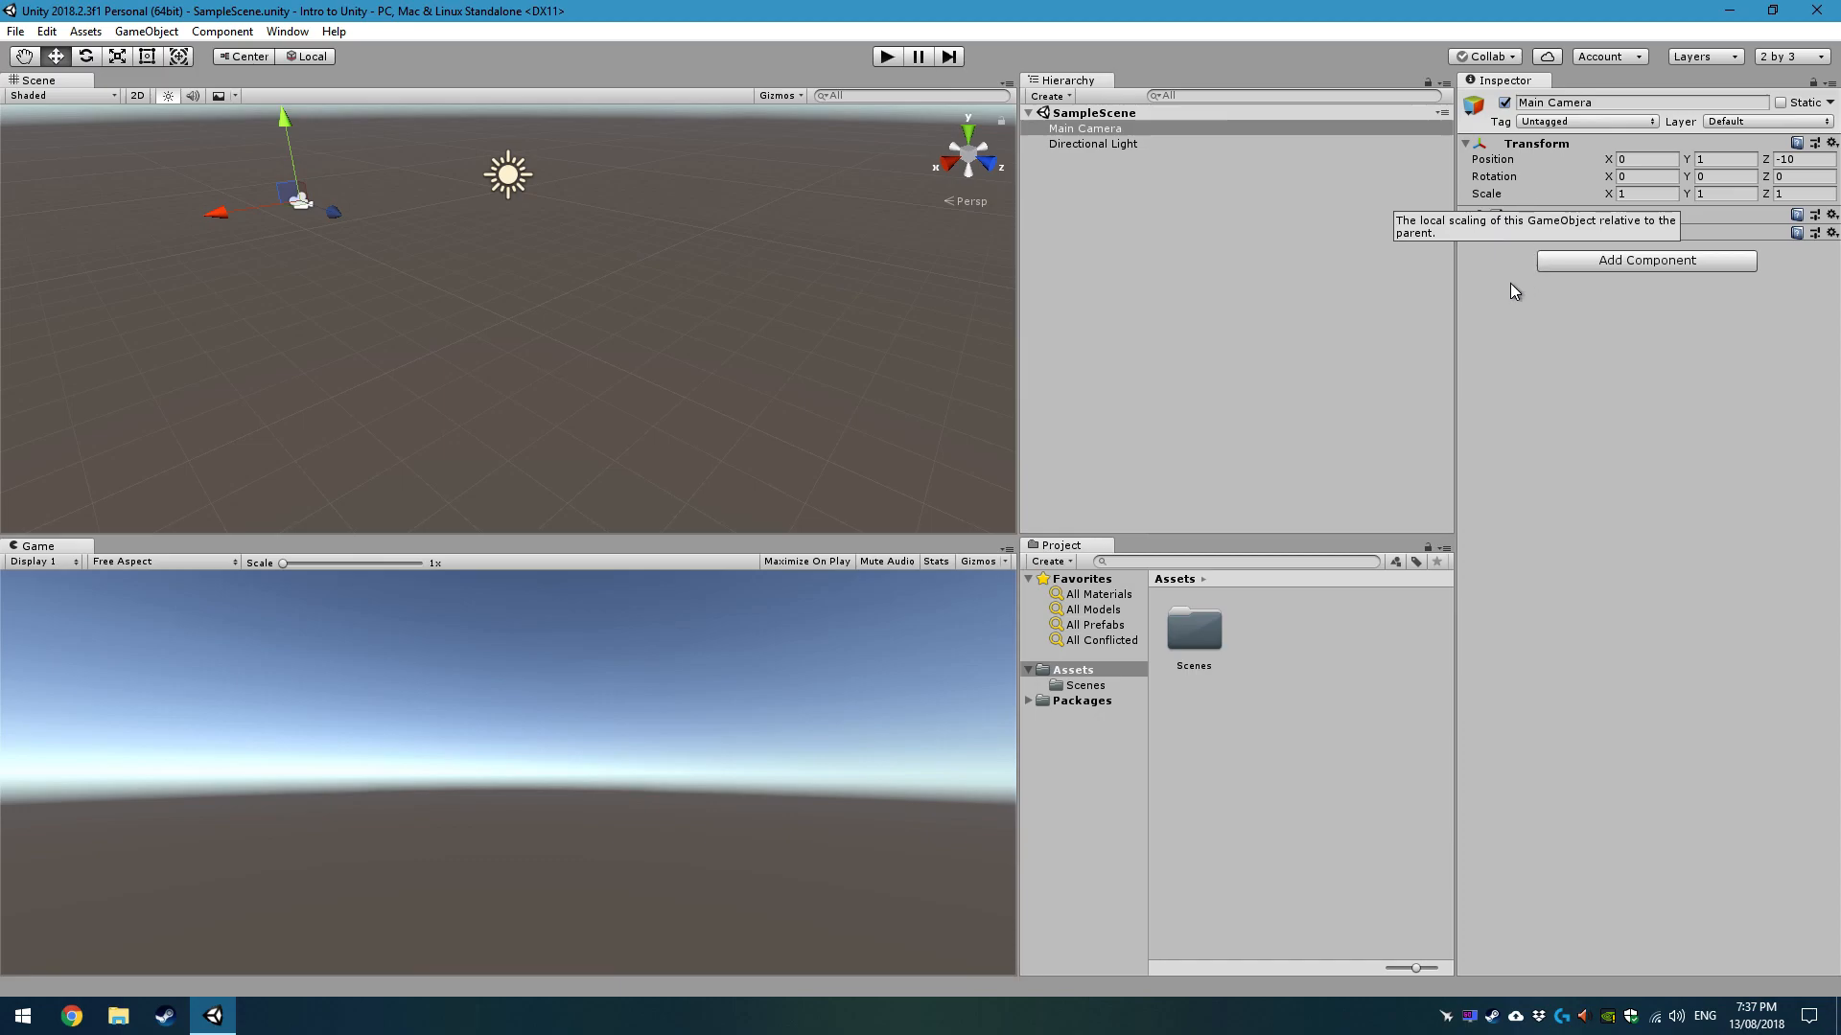
pyautogui.click(1465, 215)
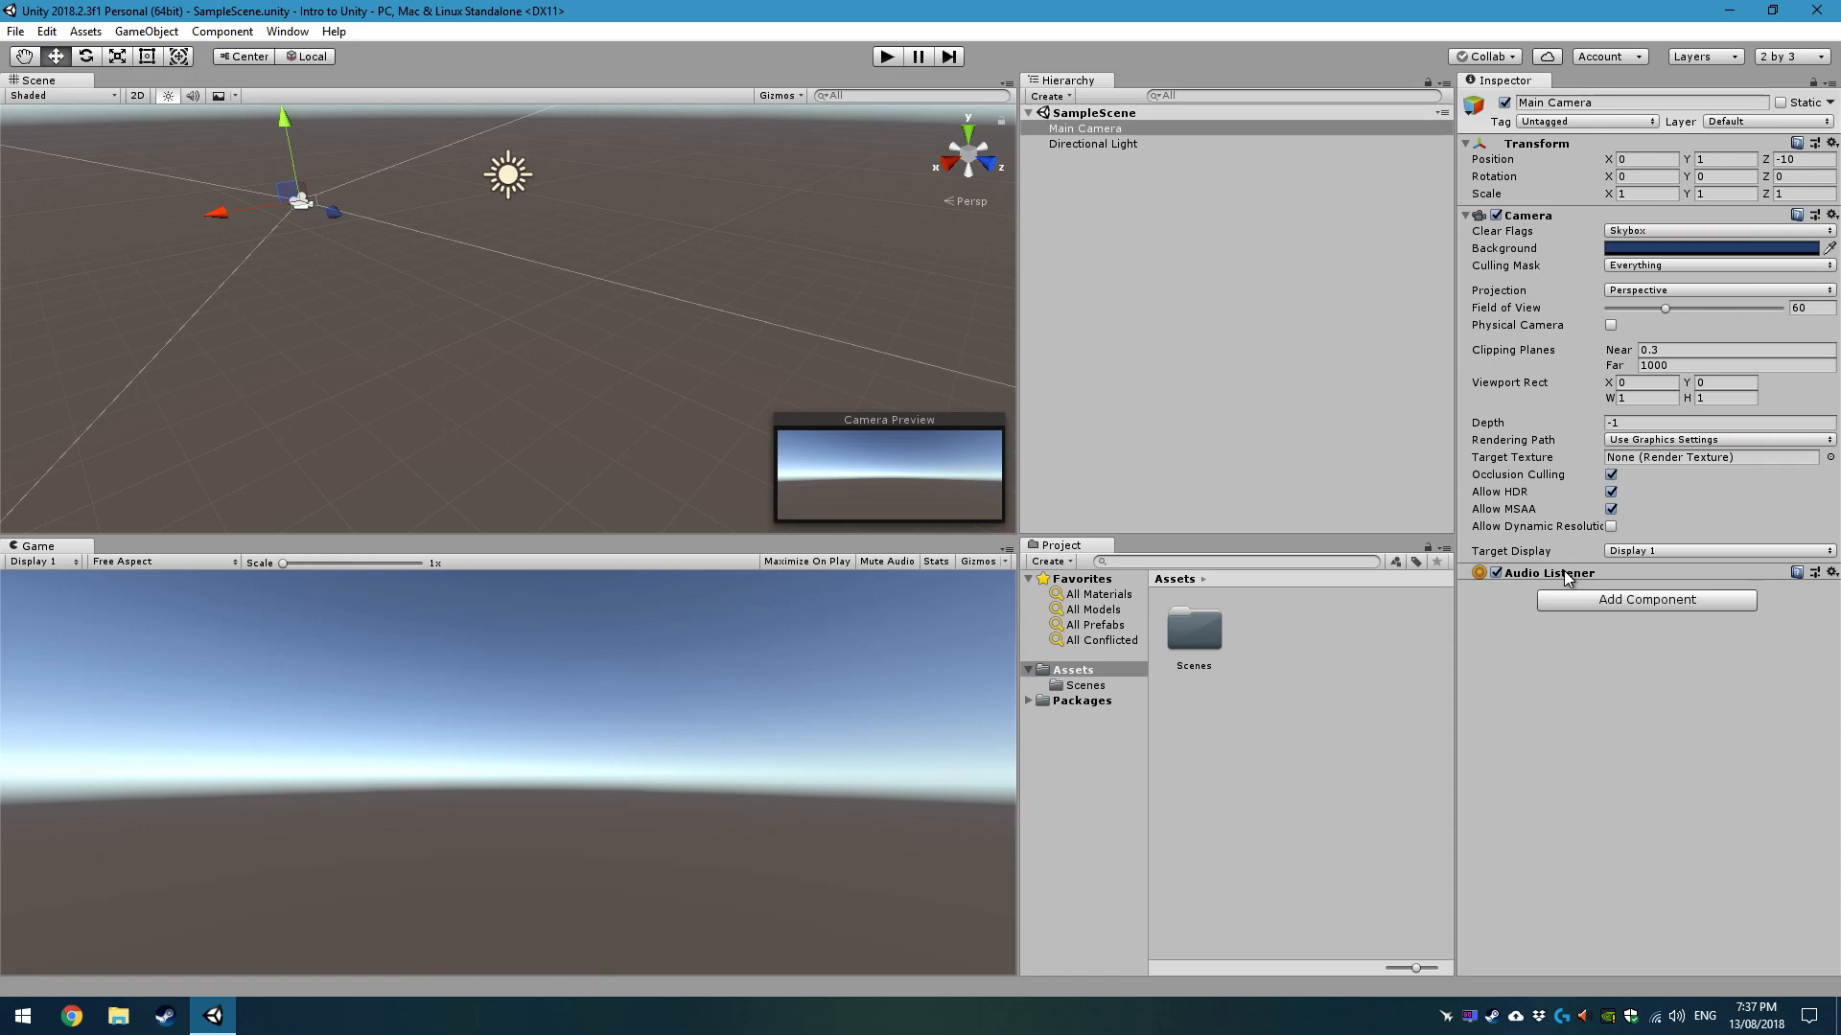
pyautogui.click(1118, 143)
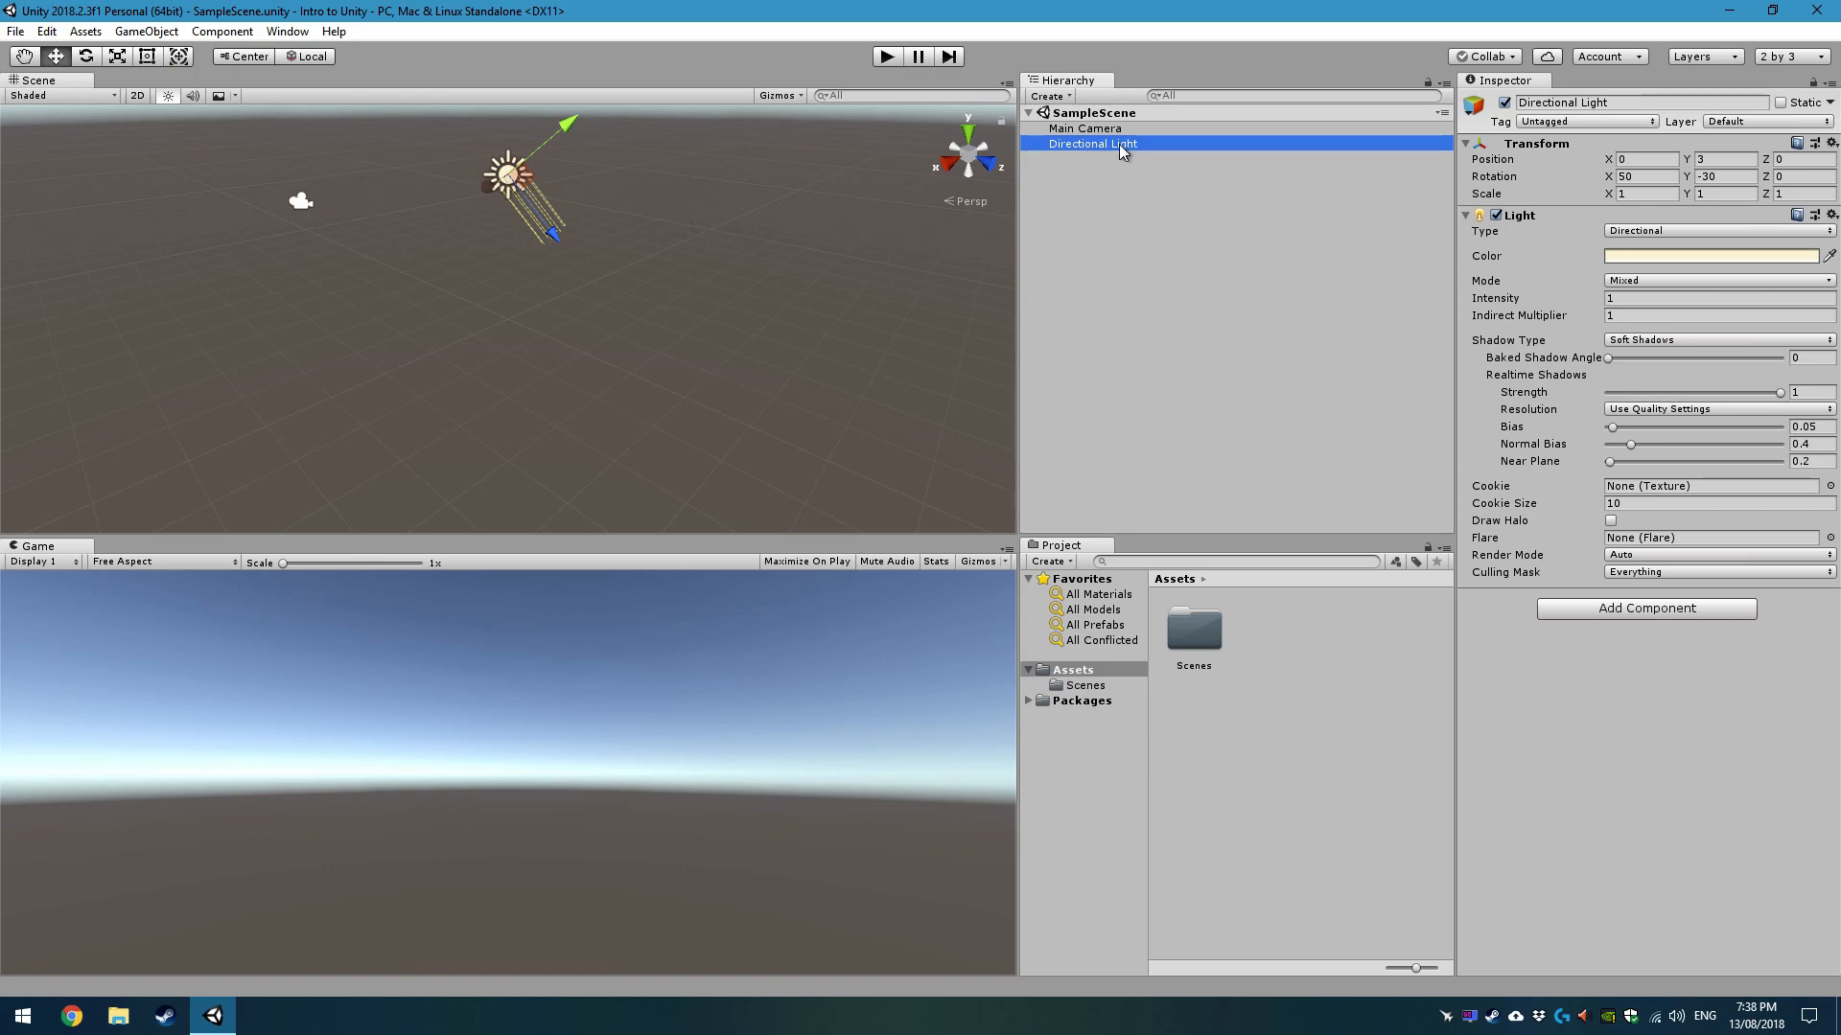
pyautogui.rightClick(1124, 203)
pyautogui.moveTo(1204, 386)
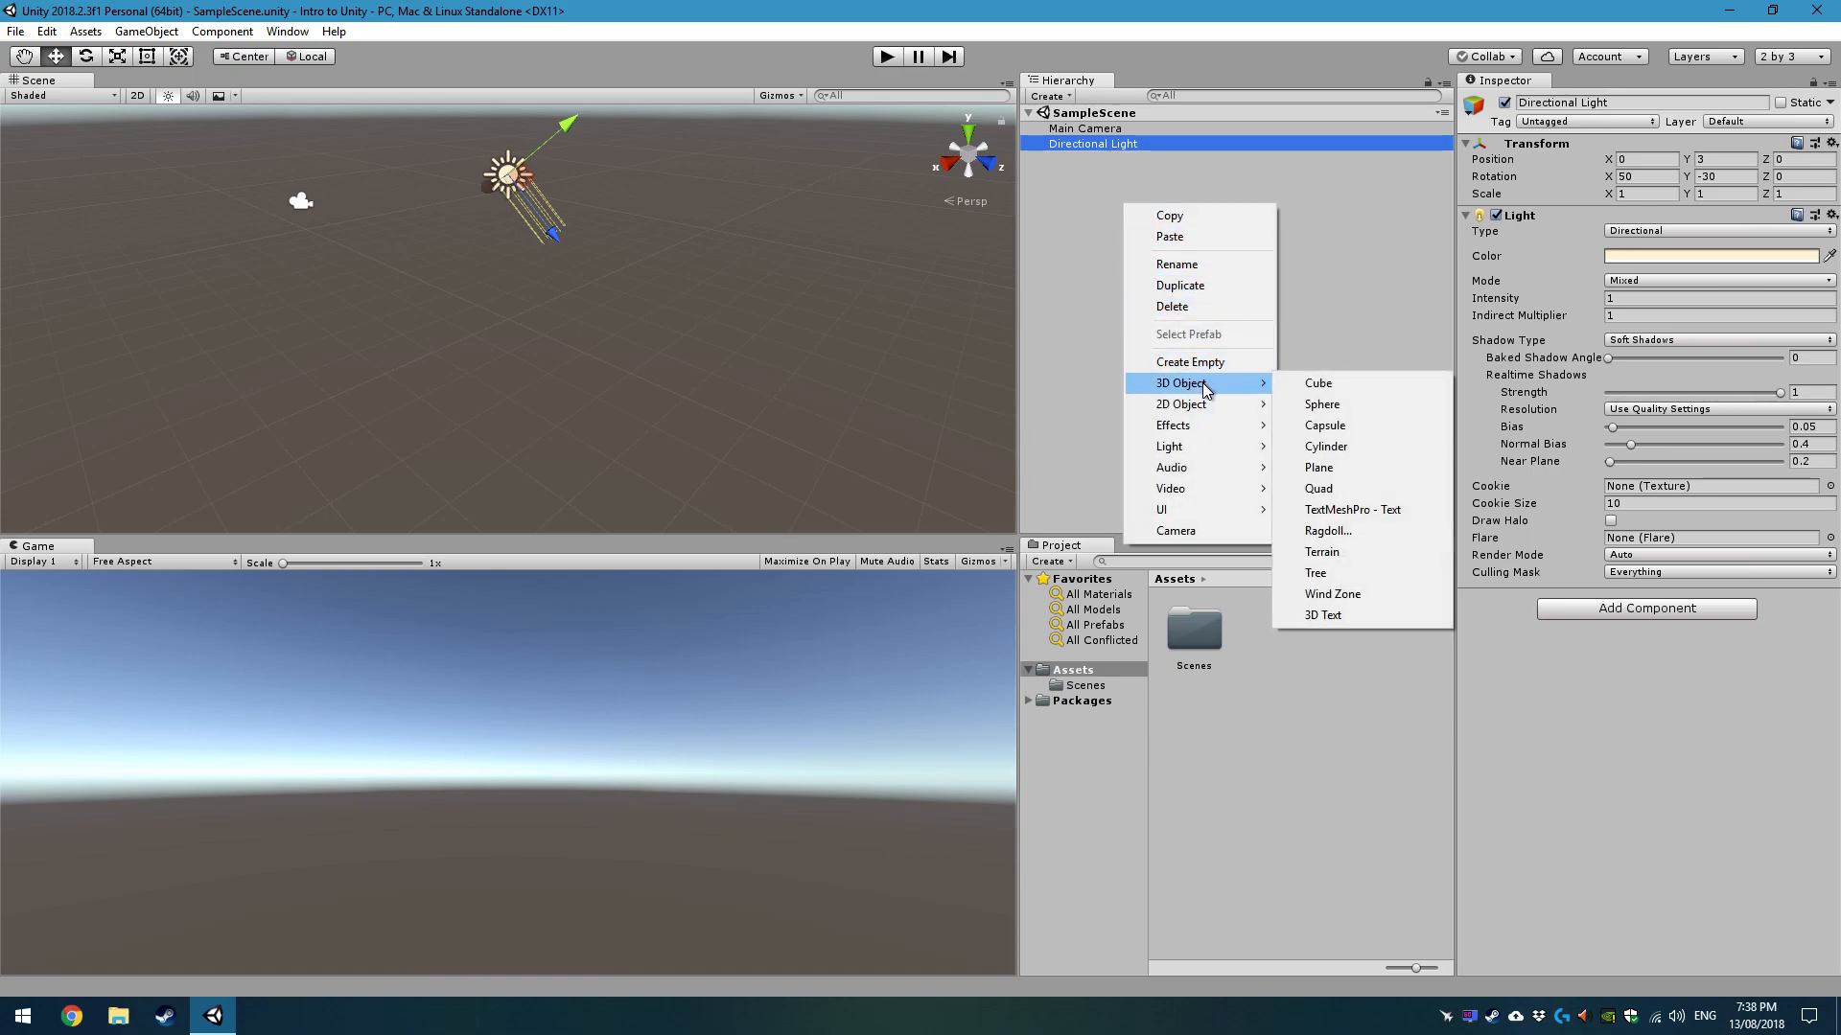
pyautogui.click(1291, 384)
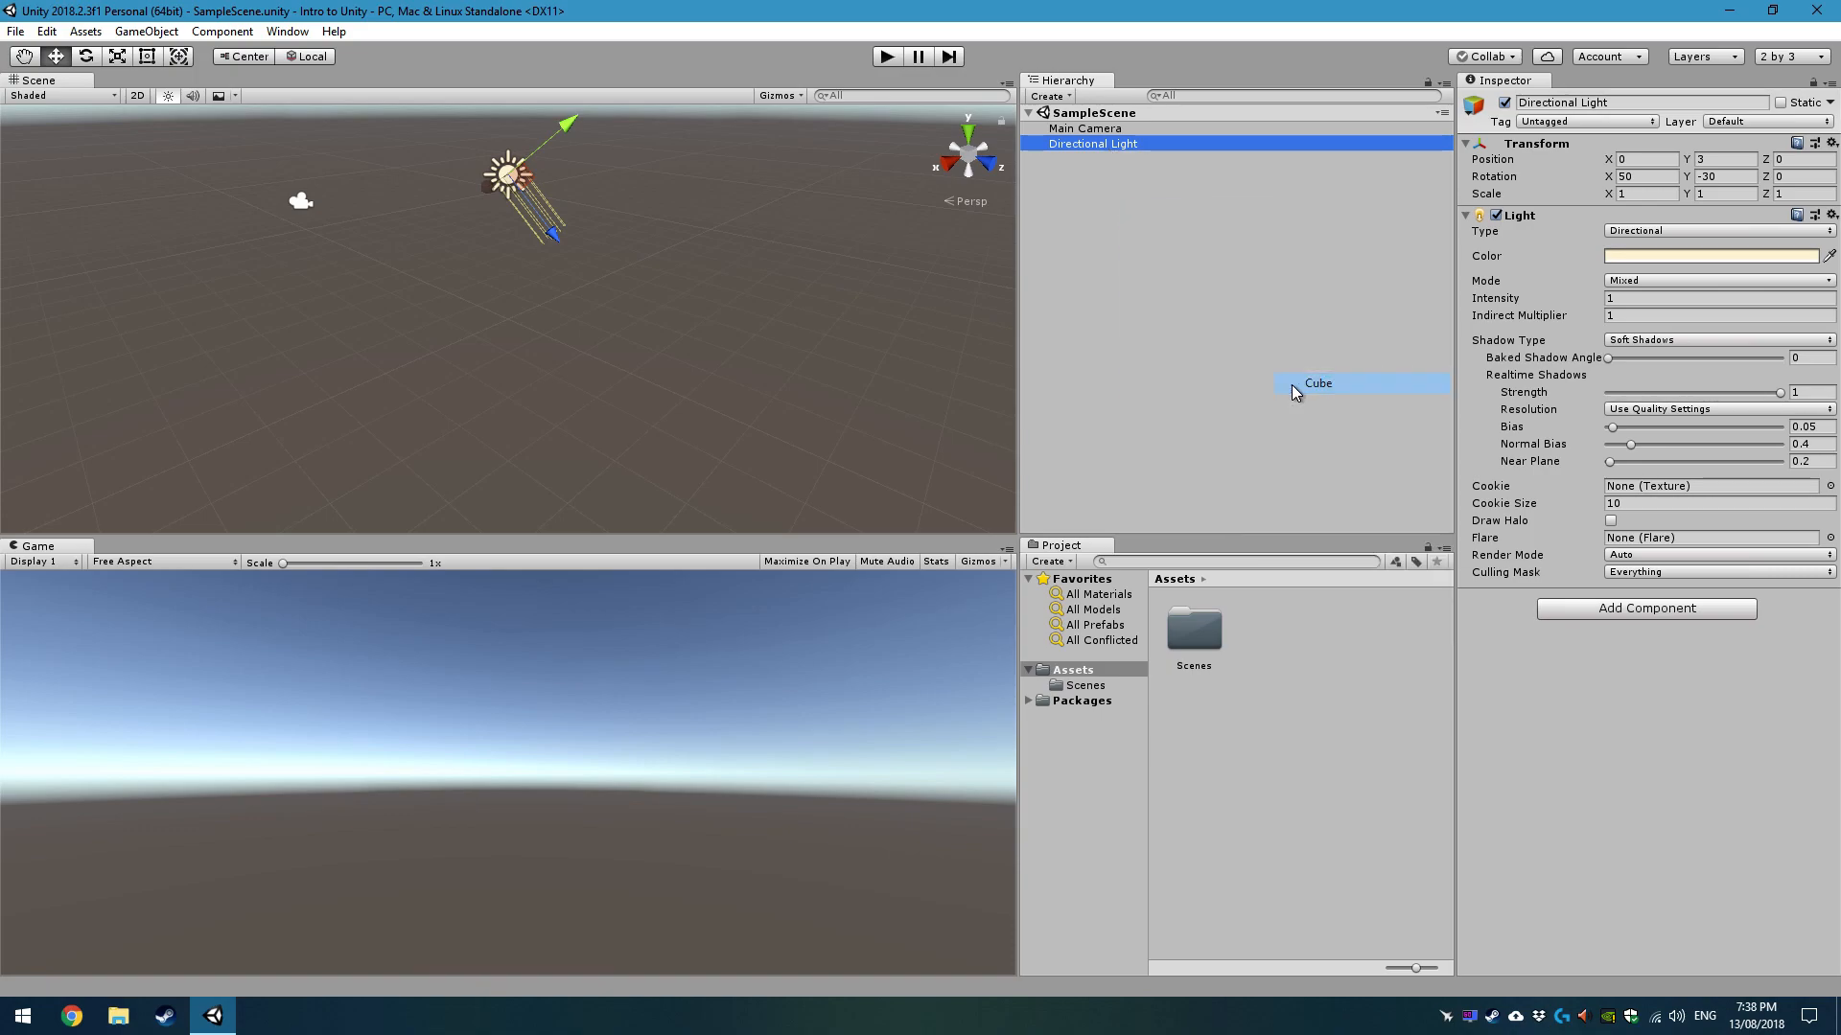
pyautogui.click(1088, 146)
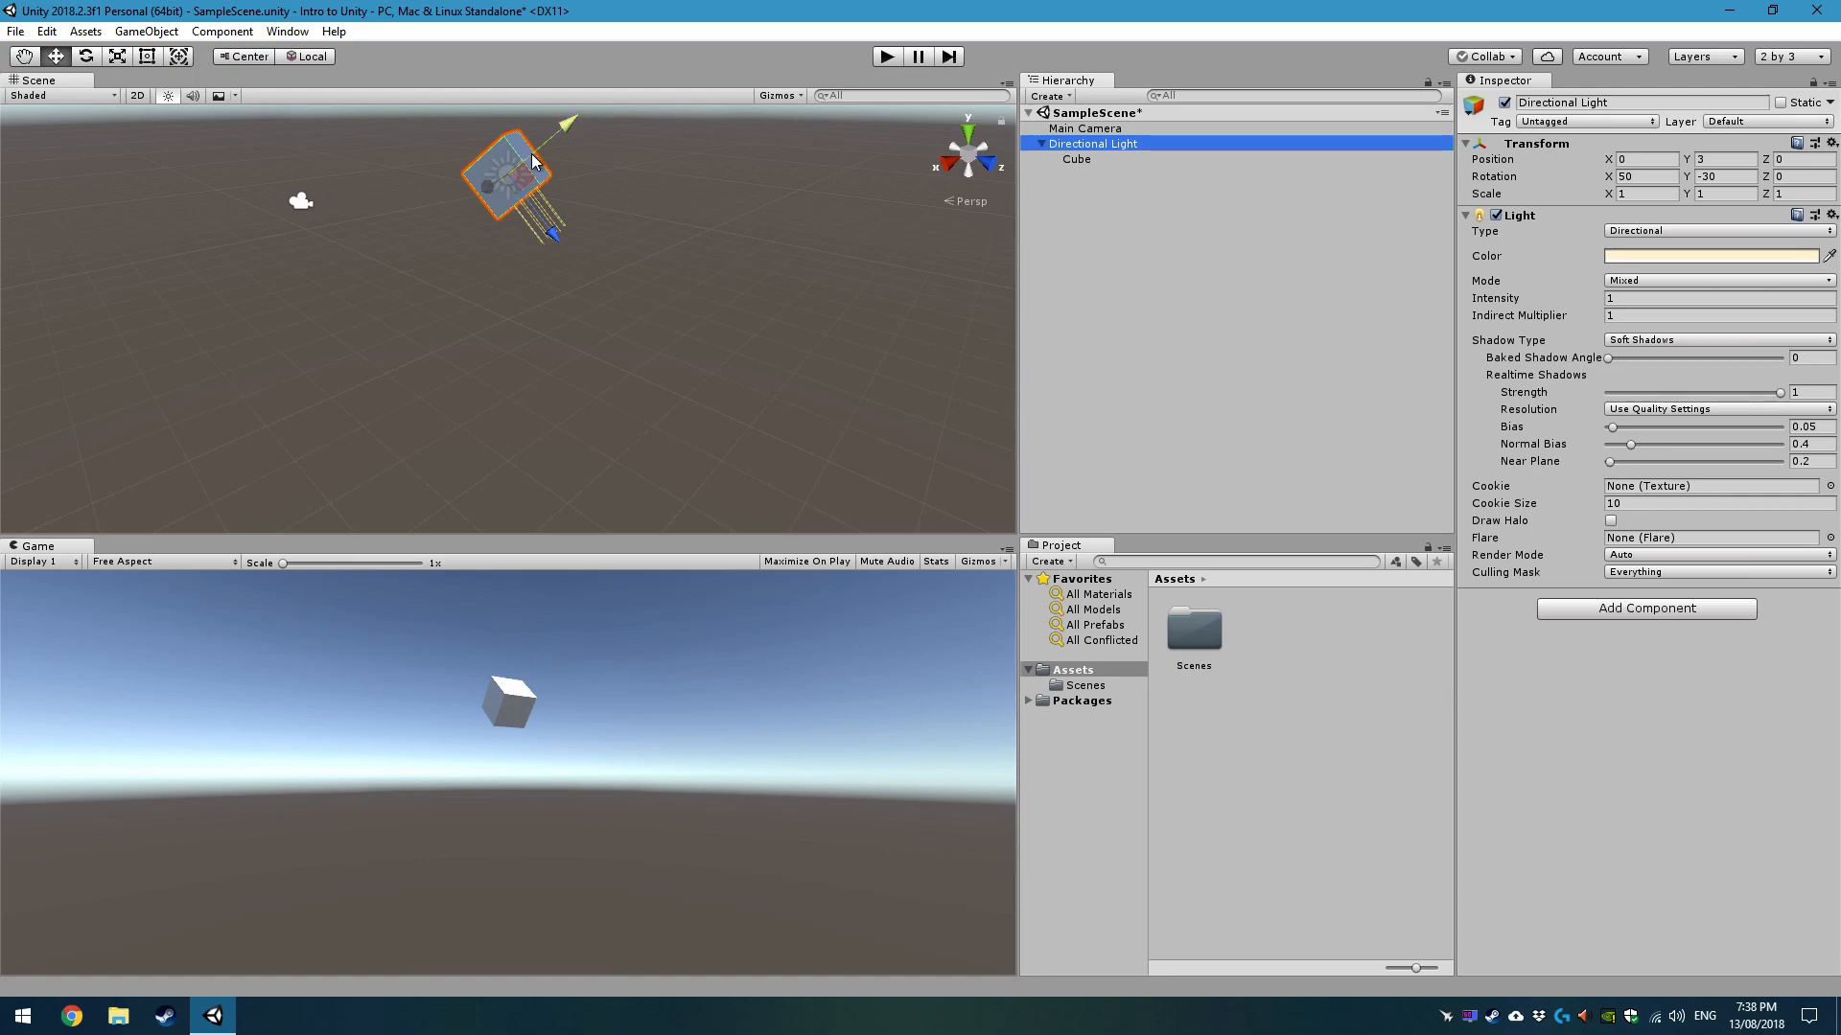
pyautogui.click(1091, 161)
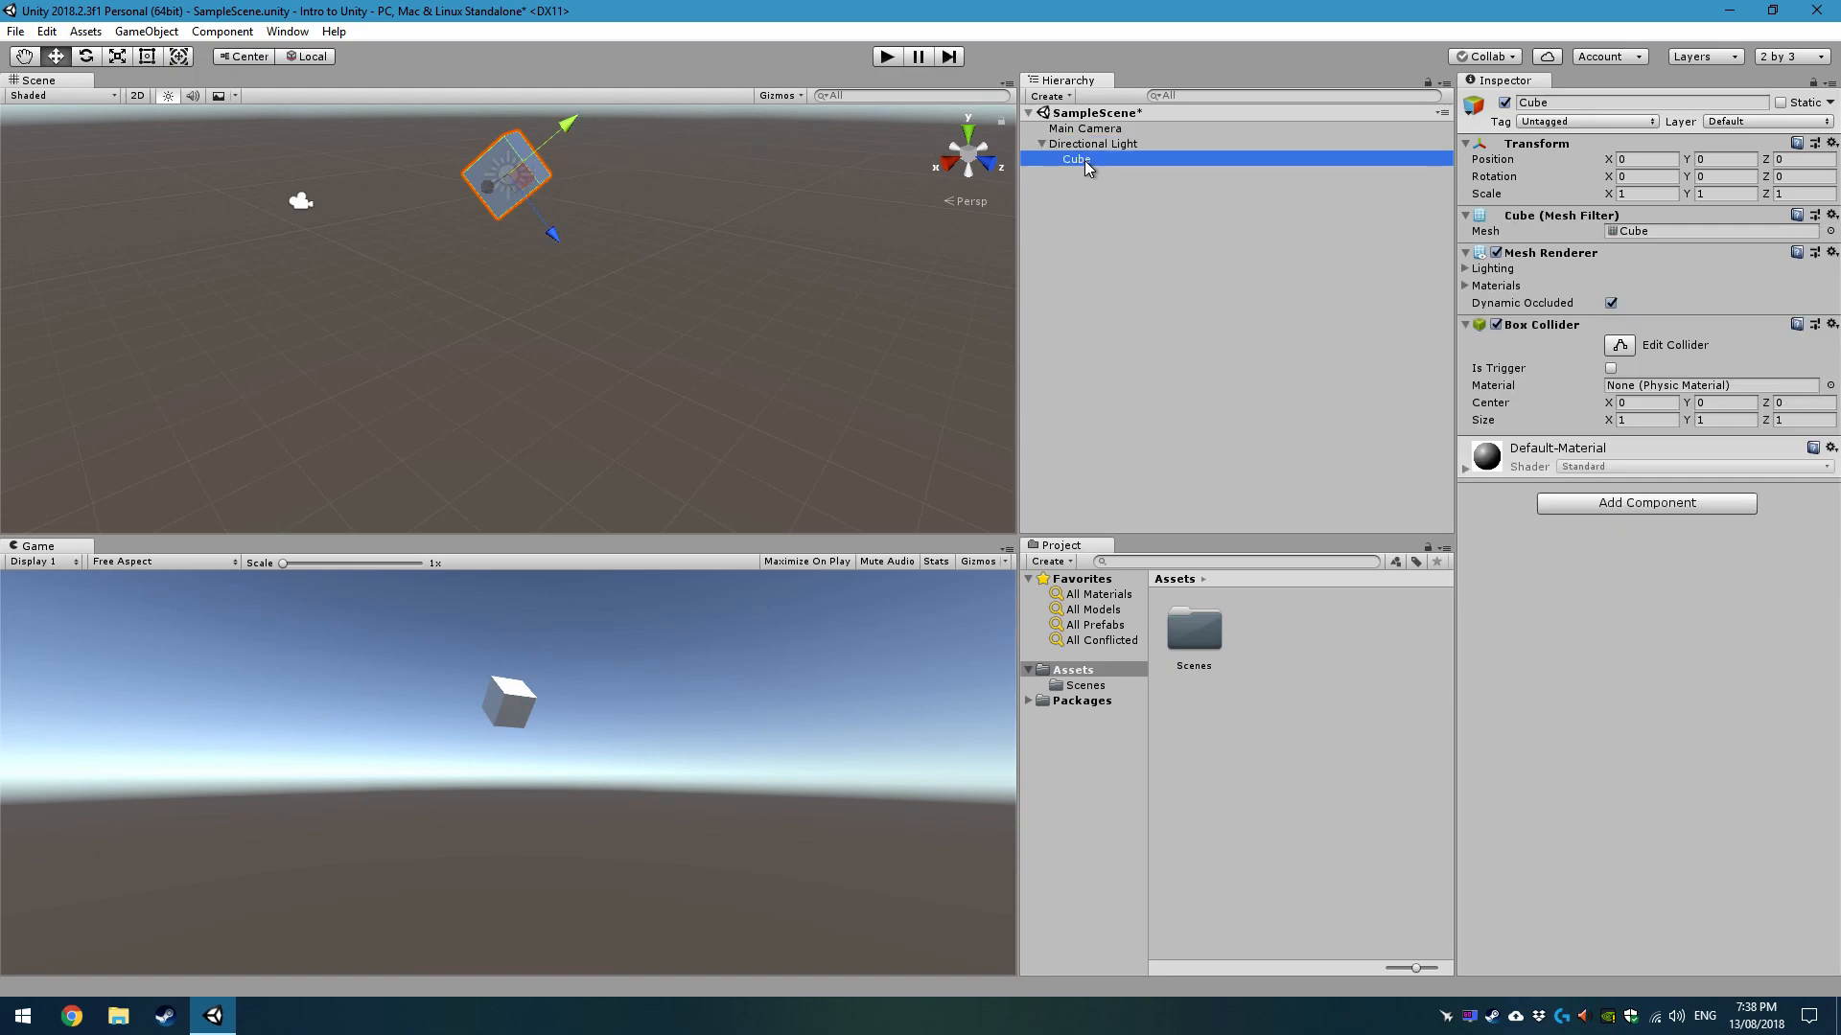
pyautogui.press('Delete')
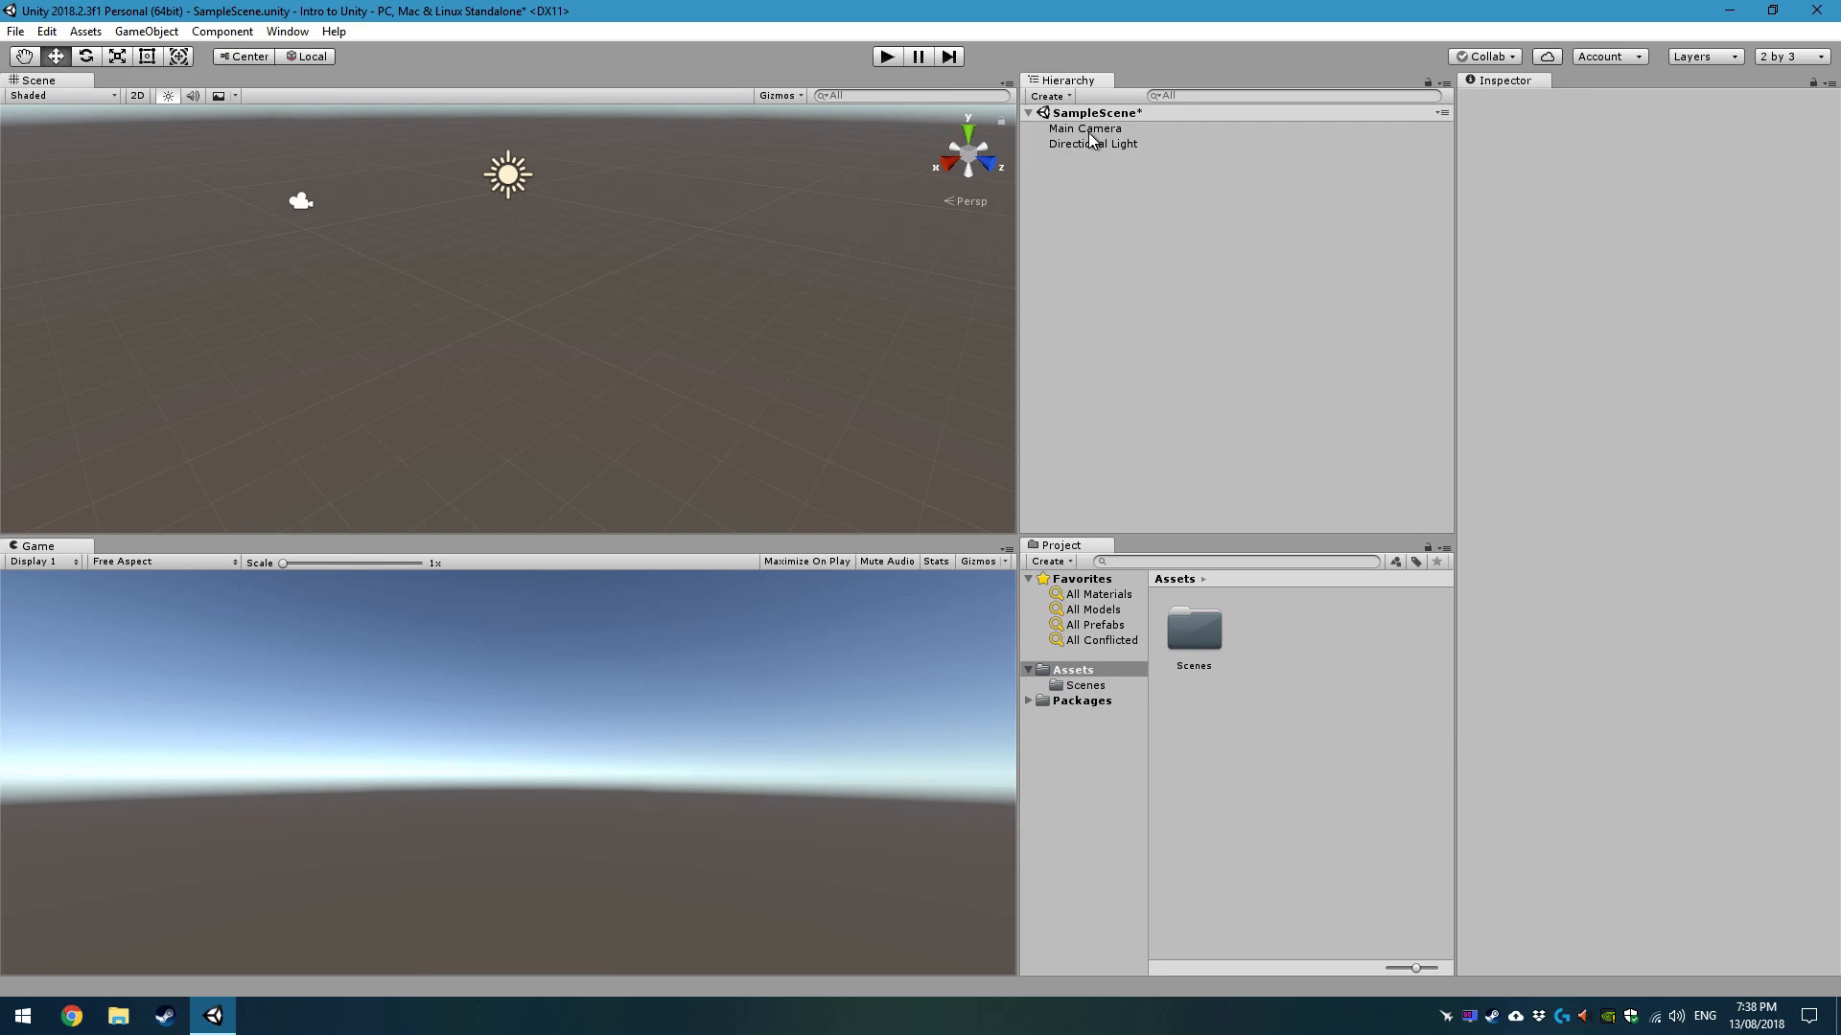
# Step: Add a Cube at the scene root from the Hierarchy's 3D Object menu
pyautogui.rightClick(1081, 190)
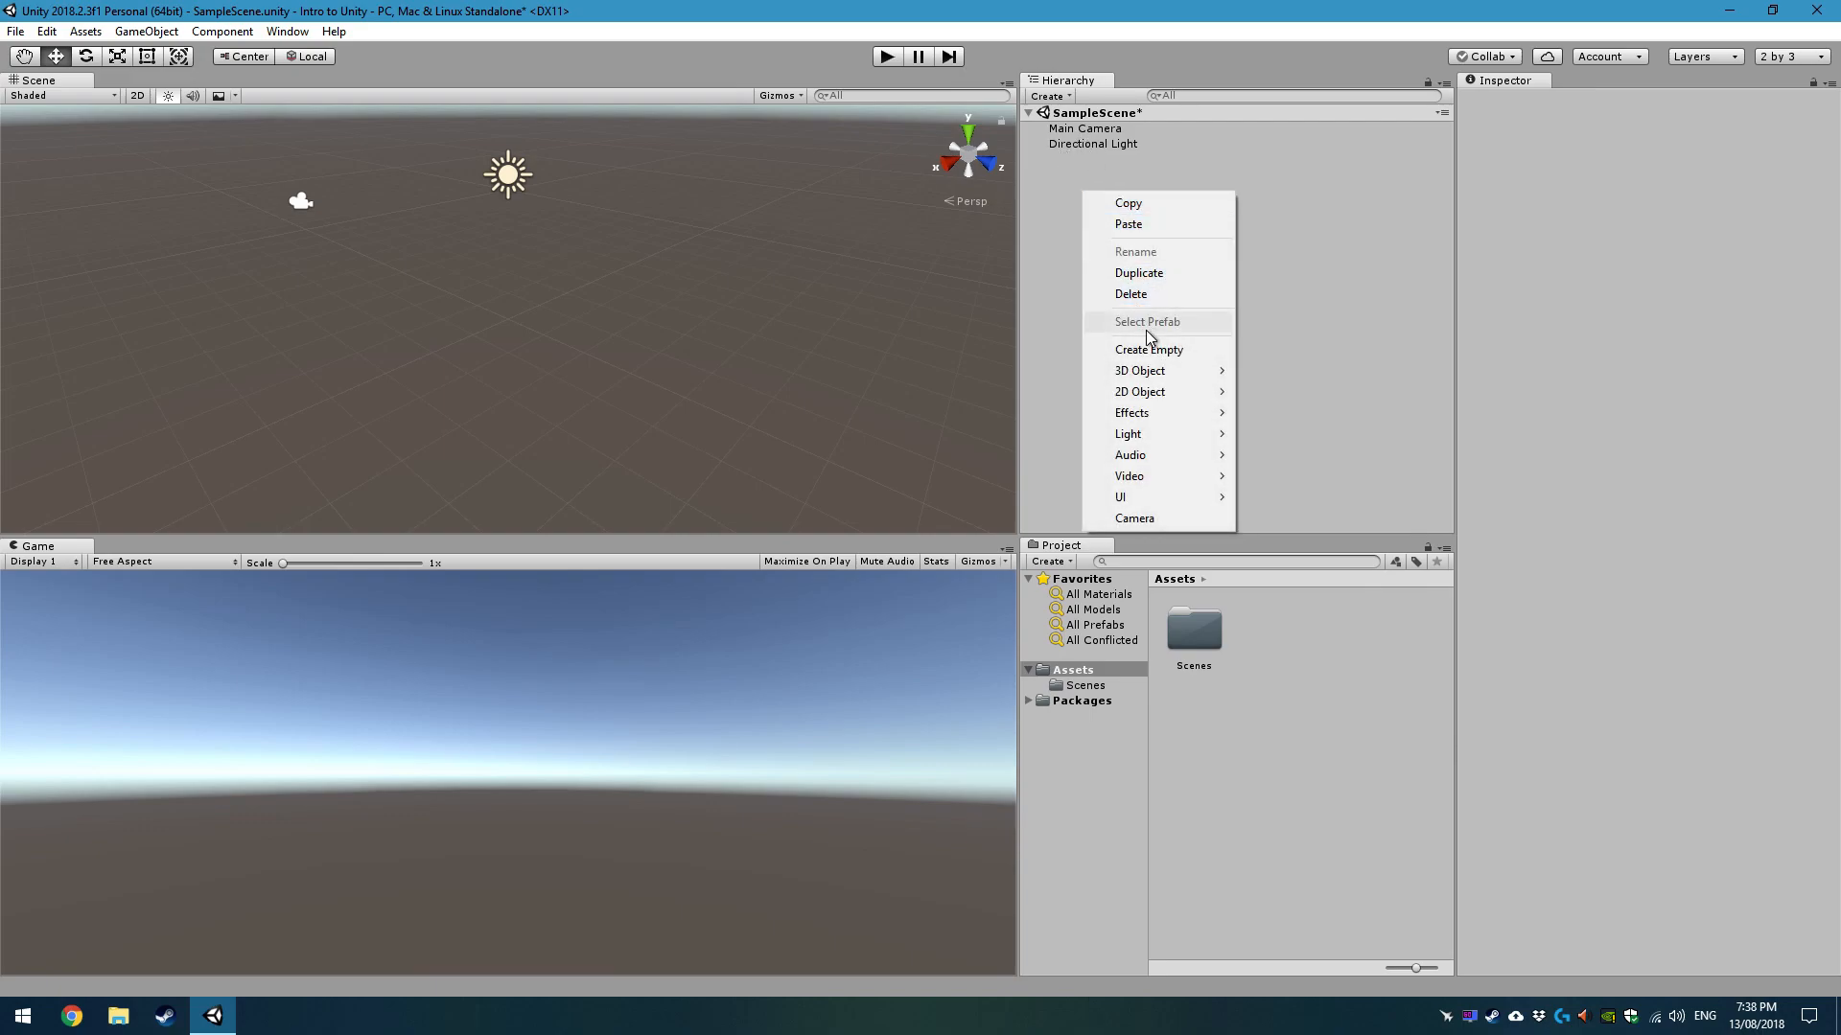
pyautogui.moveTo(1159, 372)
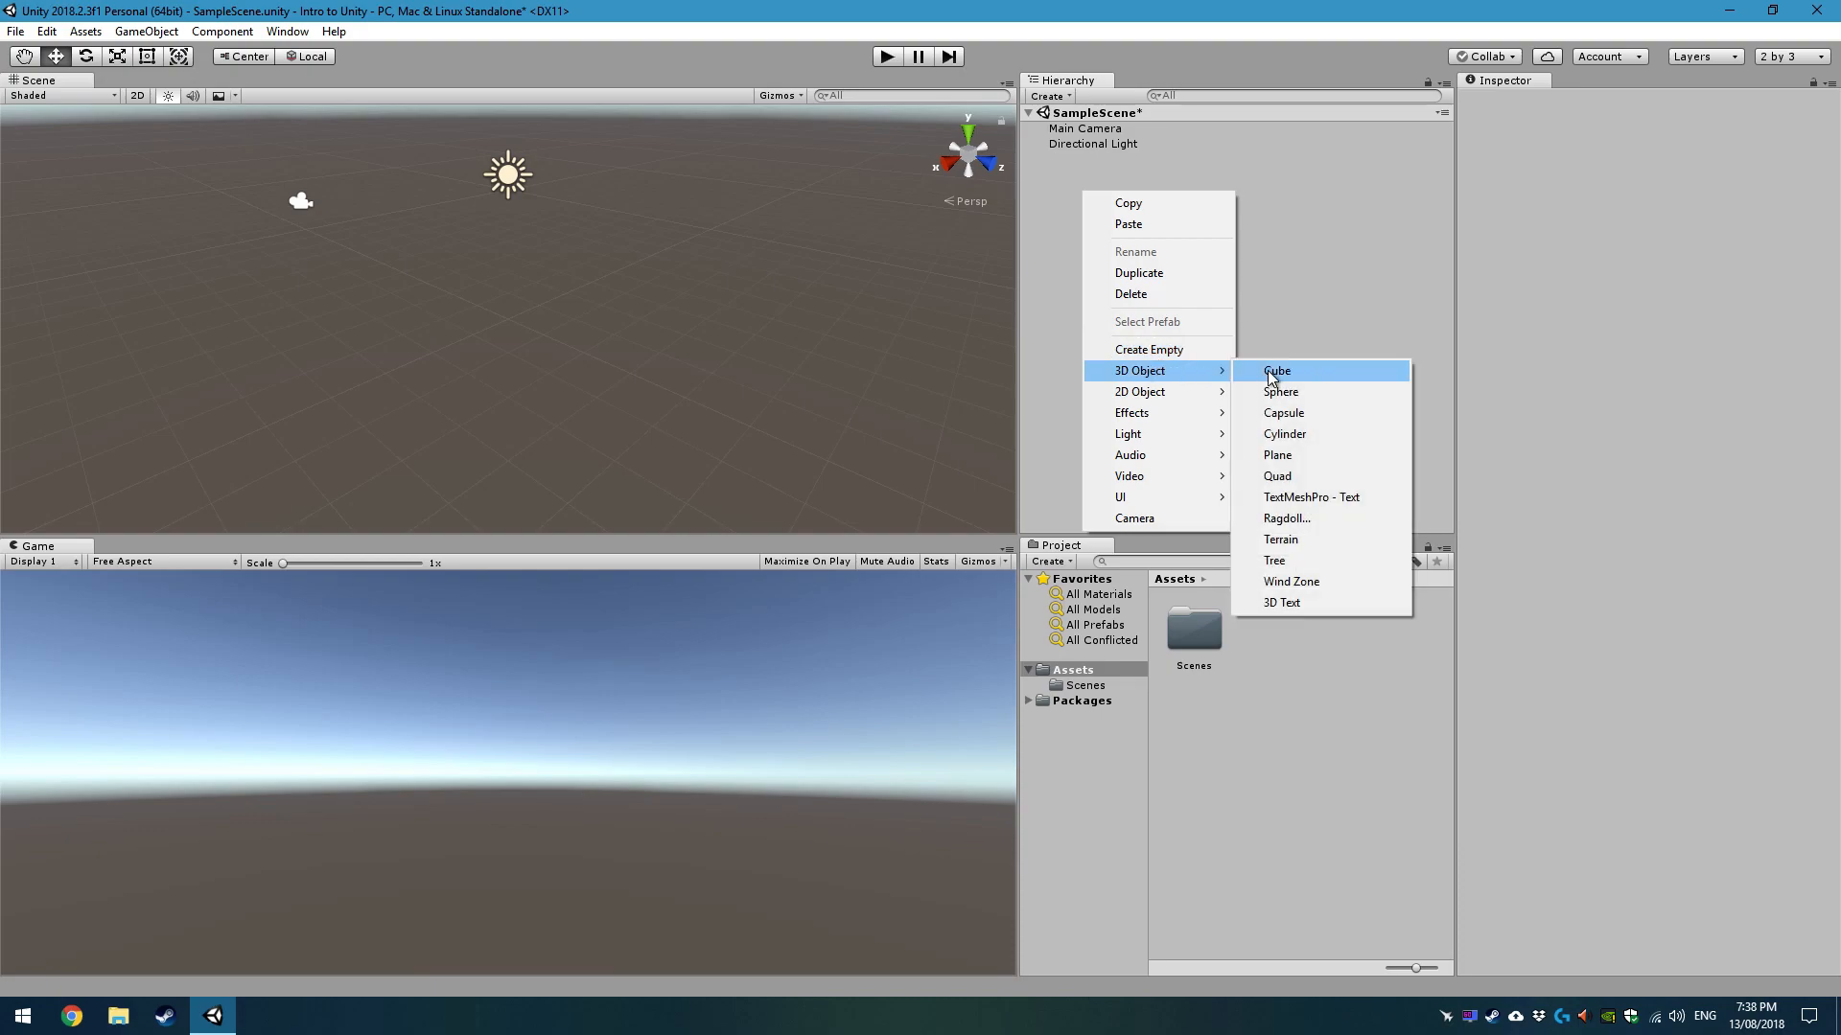
pyautogui.click(1271, 374)
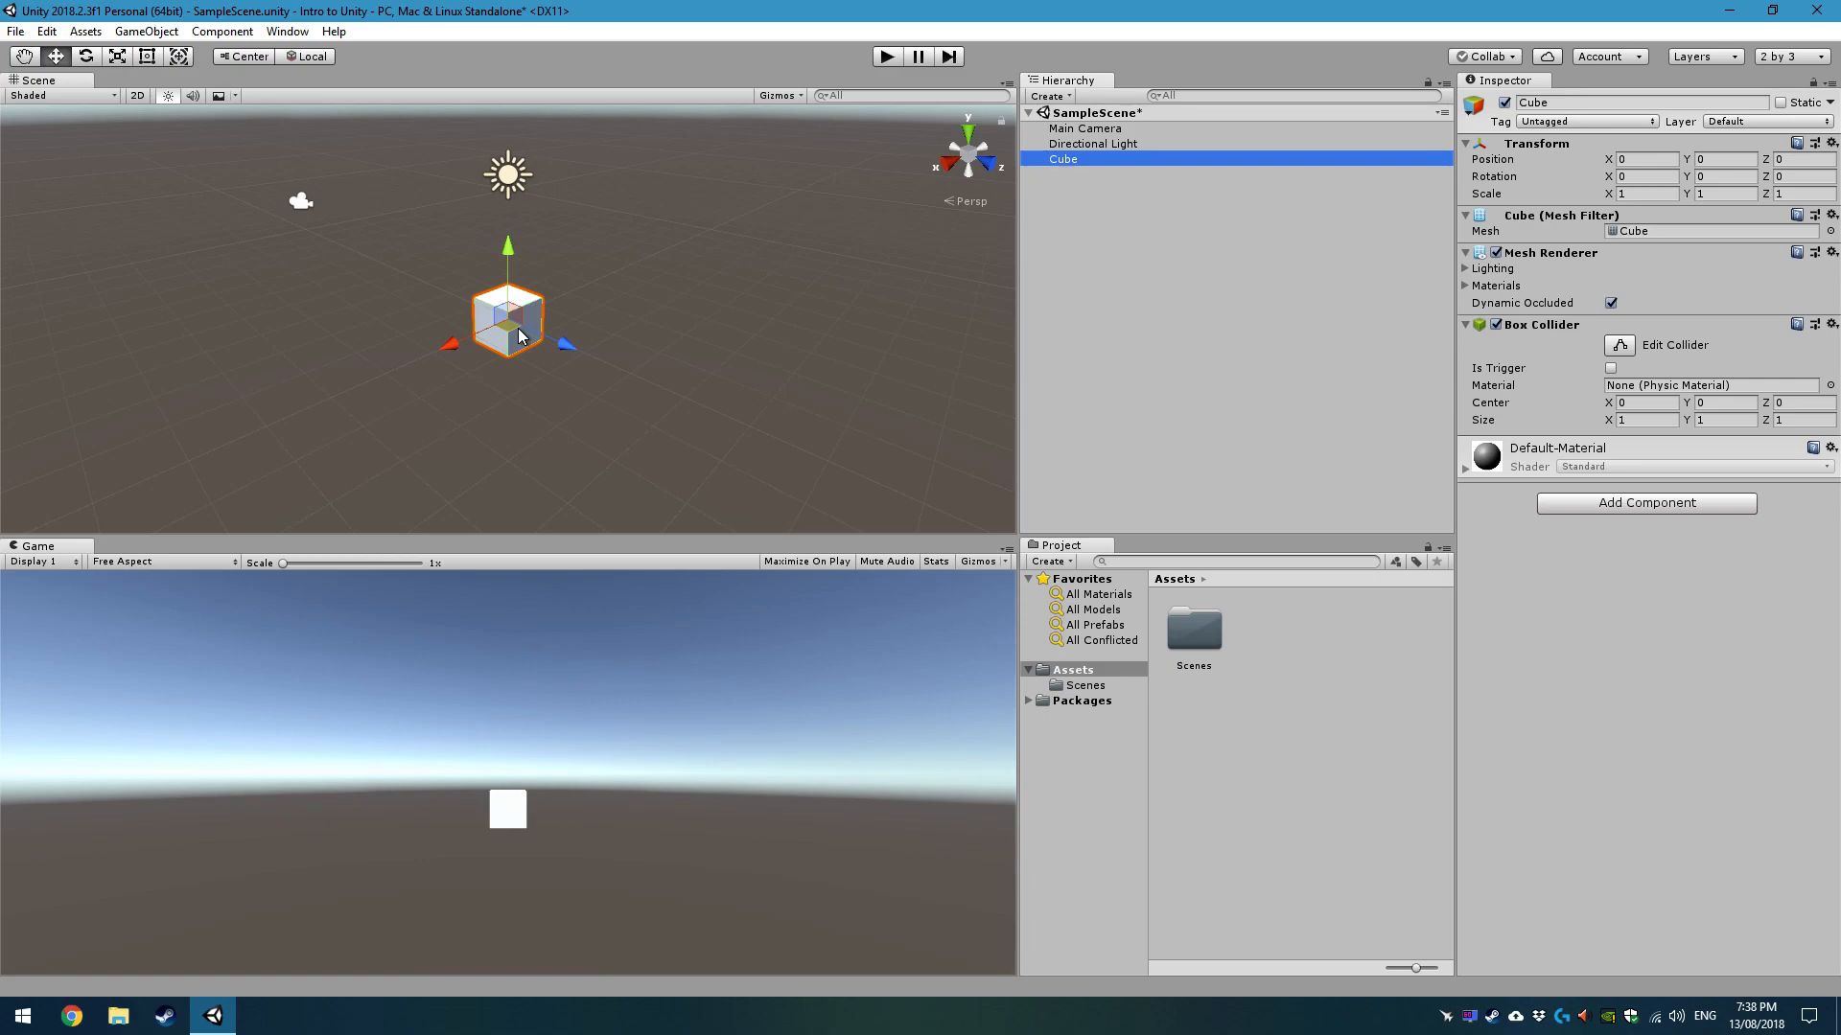
# Step: Collapse the Cube's Mesh Filter, Box Collider and Mesh Renderer, and reset its Transform to 0, 0, 0
pyautogui.click(1464, 219)
pyautogui.click(1465, 306)
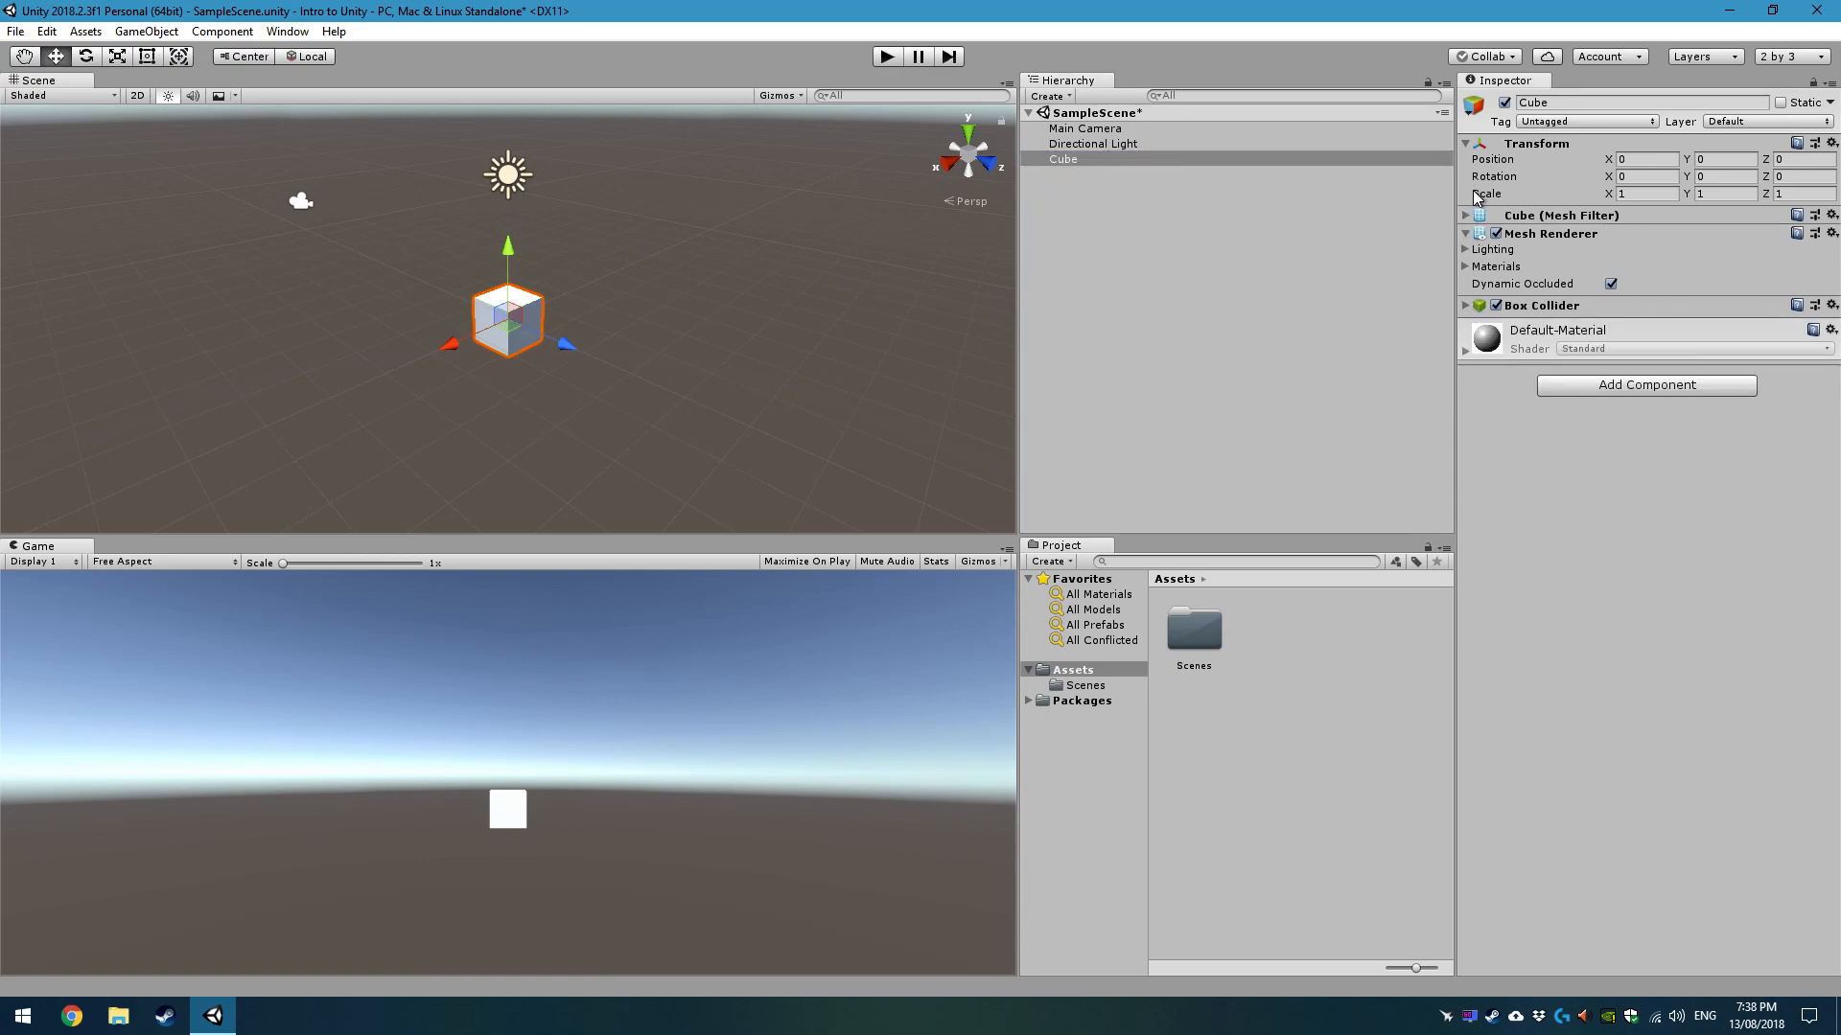
pyautogui.click(1465, 234)
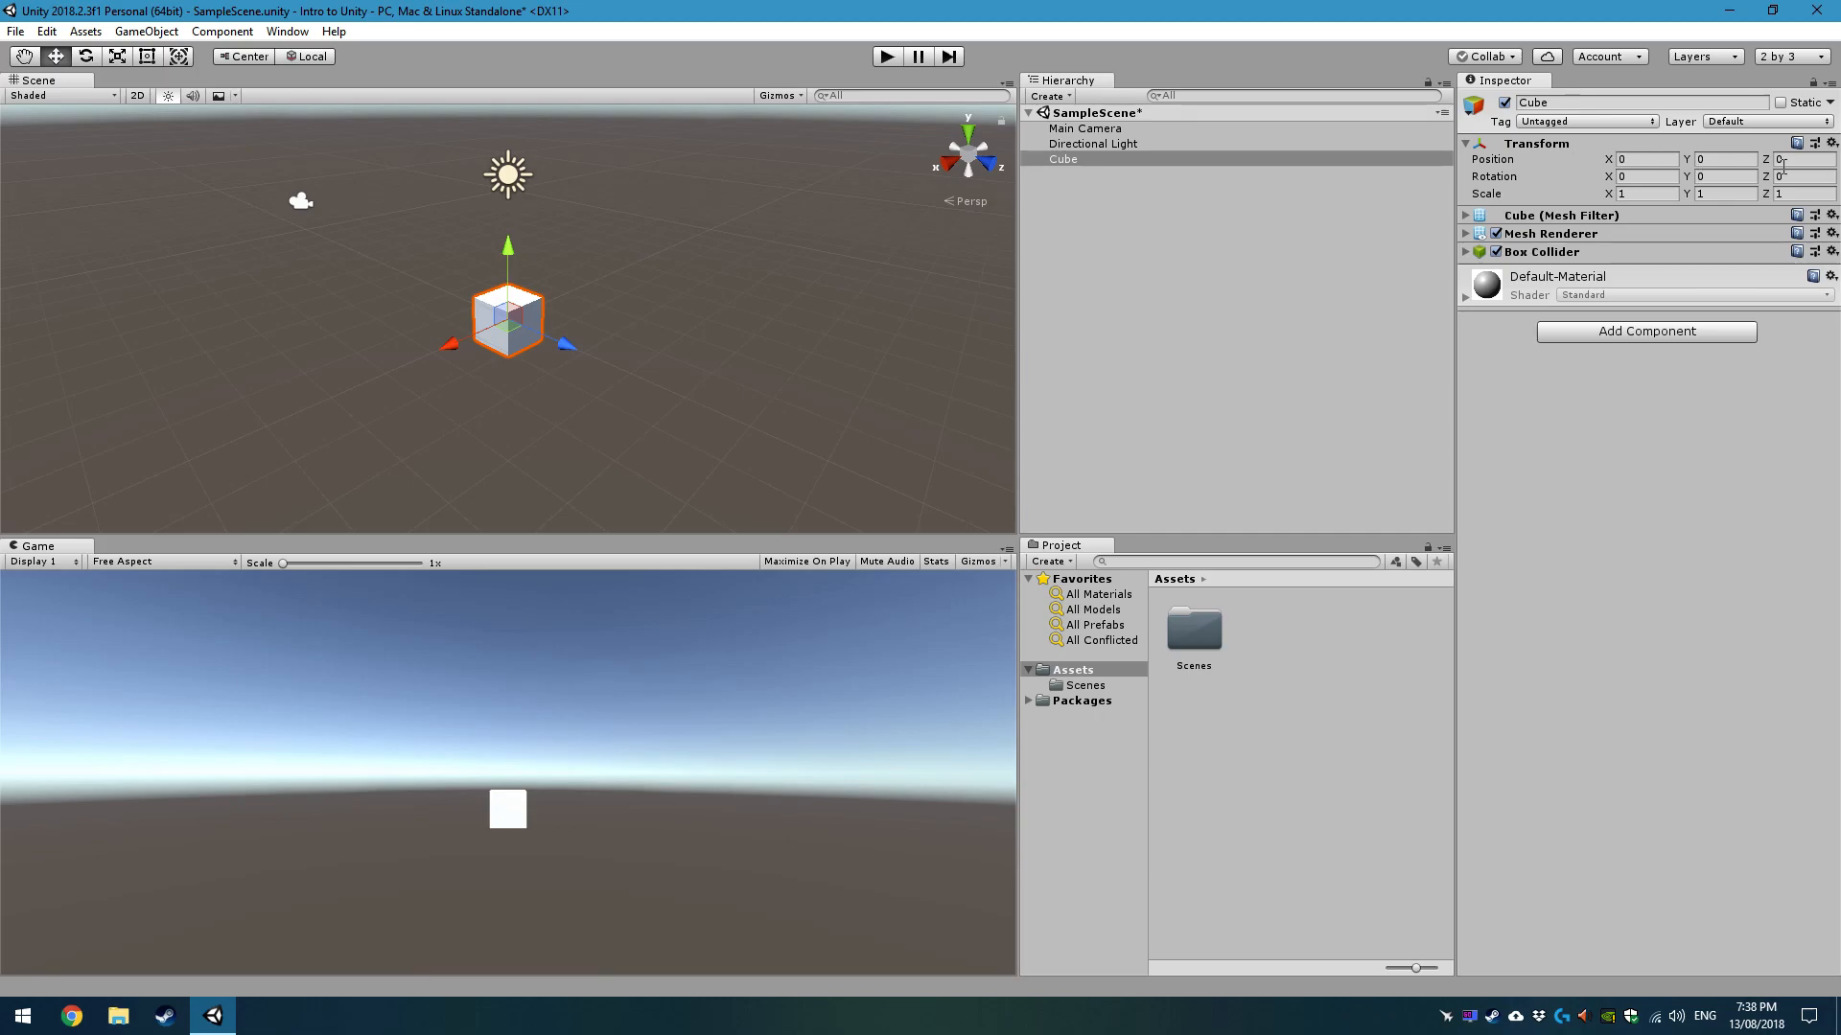
pyautogui.click(1832, 142)
pyautogui.click(1725, 163)
pyautogui.click(1088, 195)
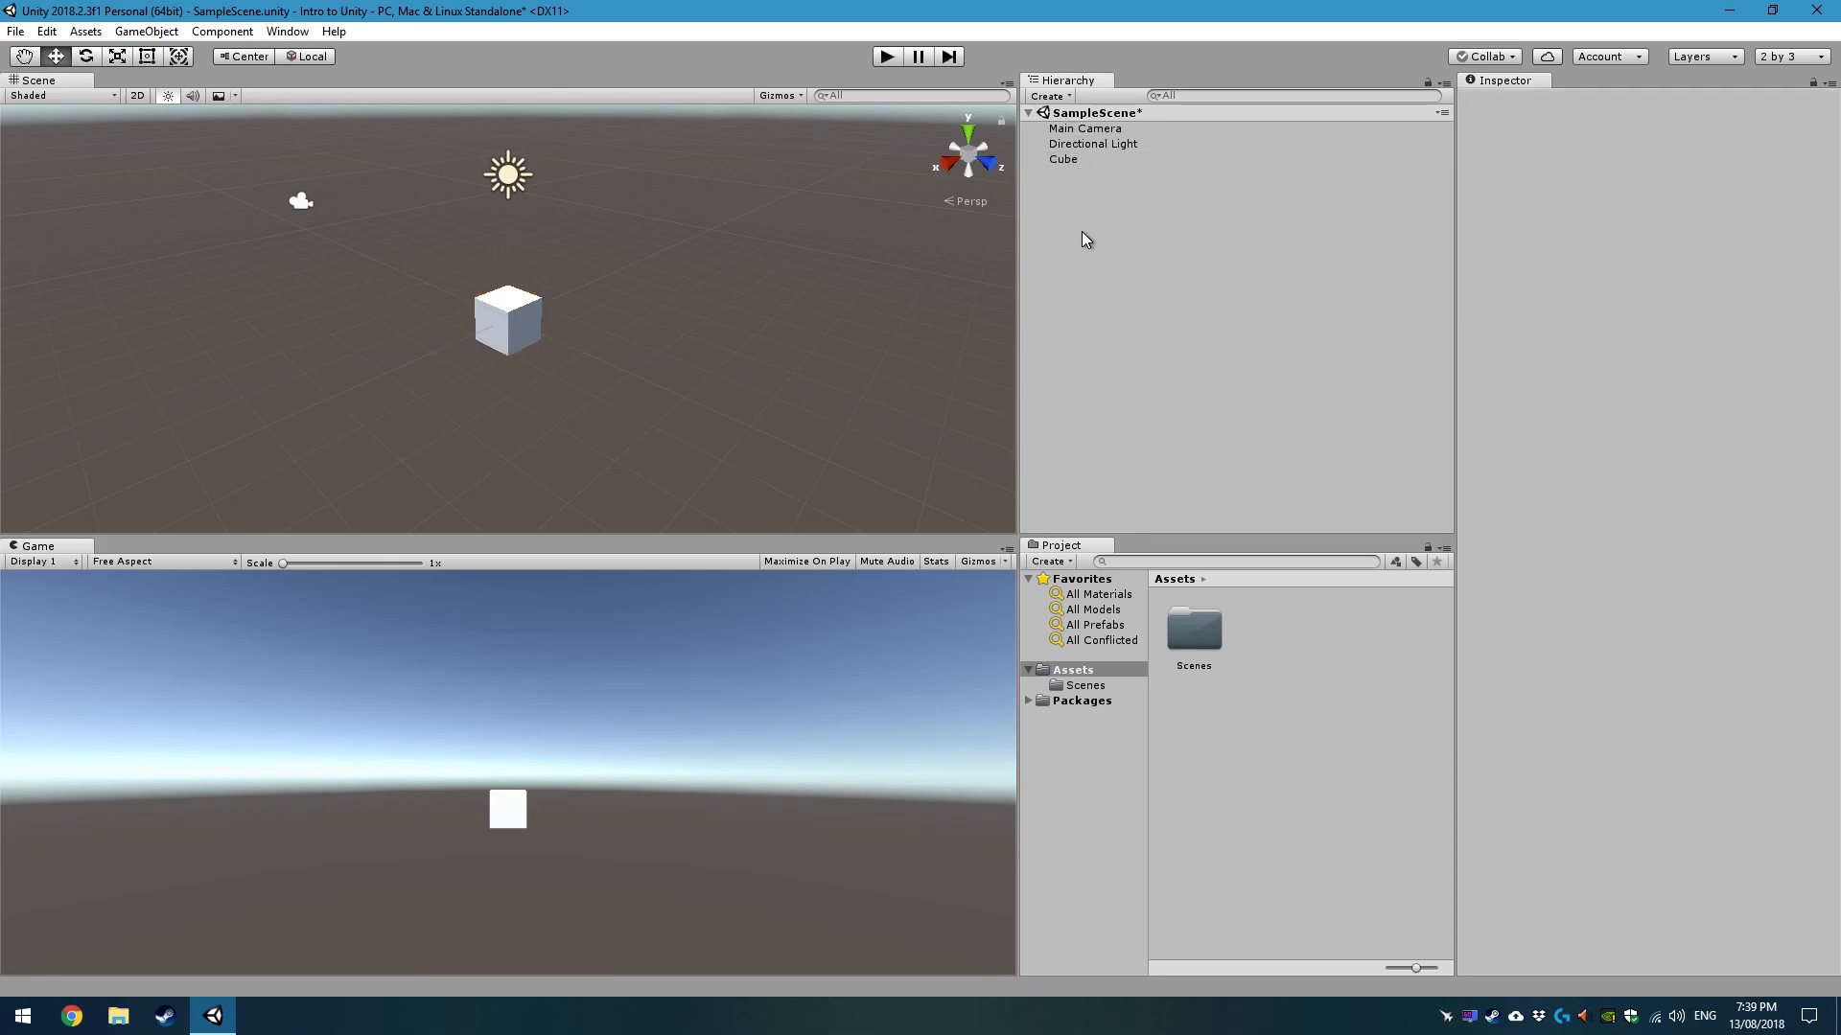
pyautogui.rightClick(1082, 230)
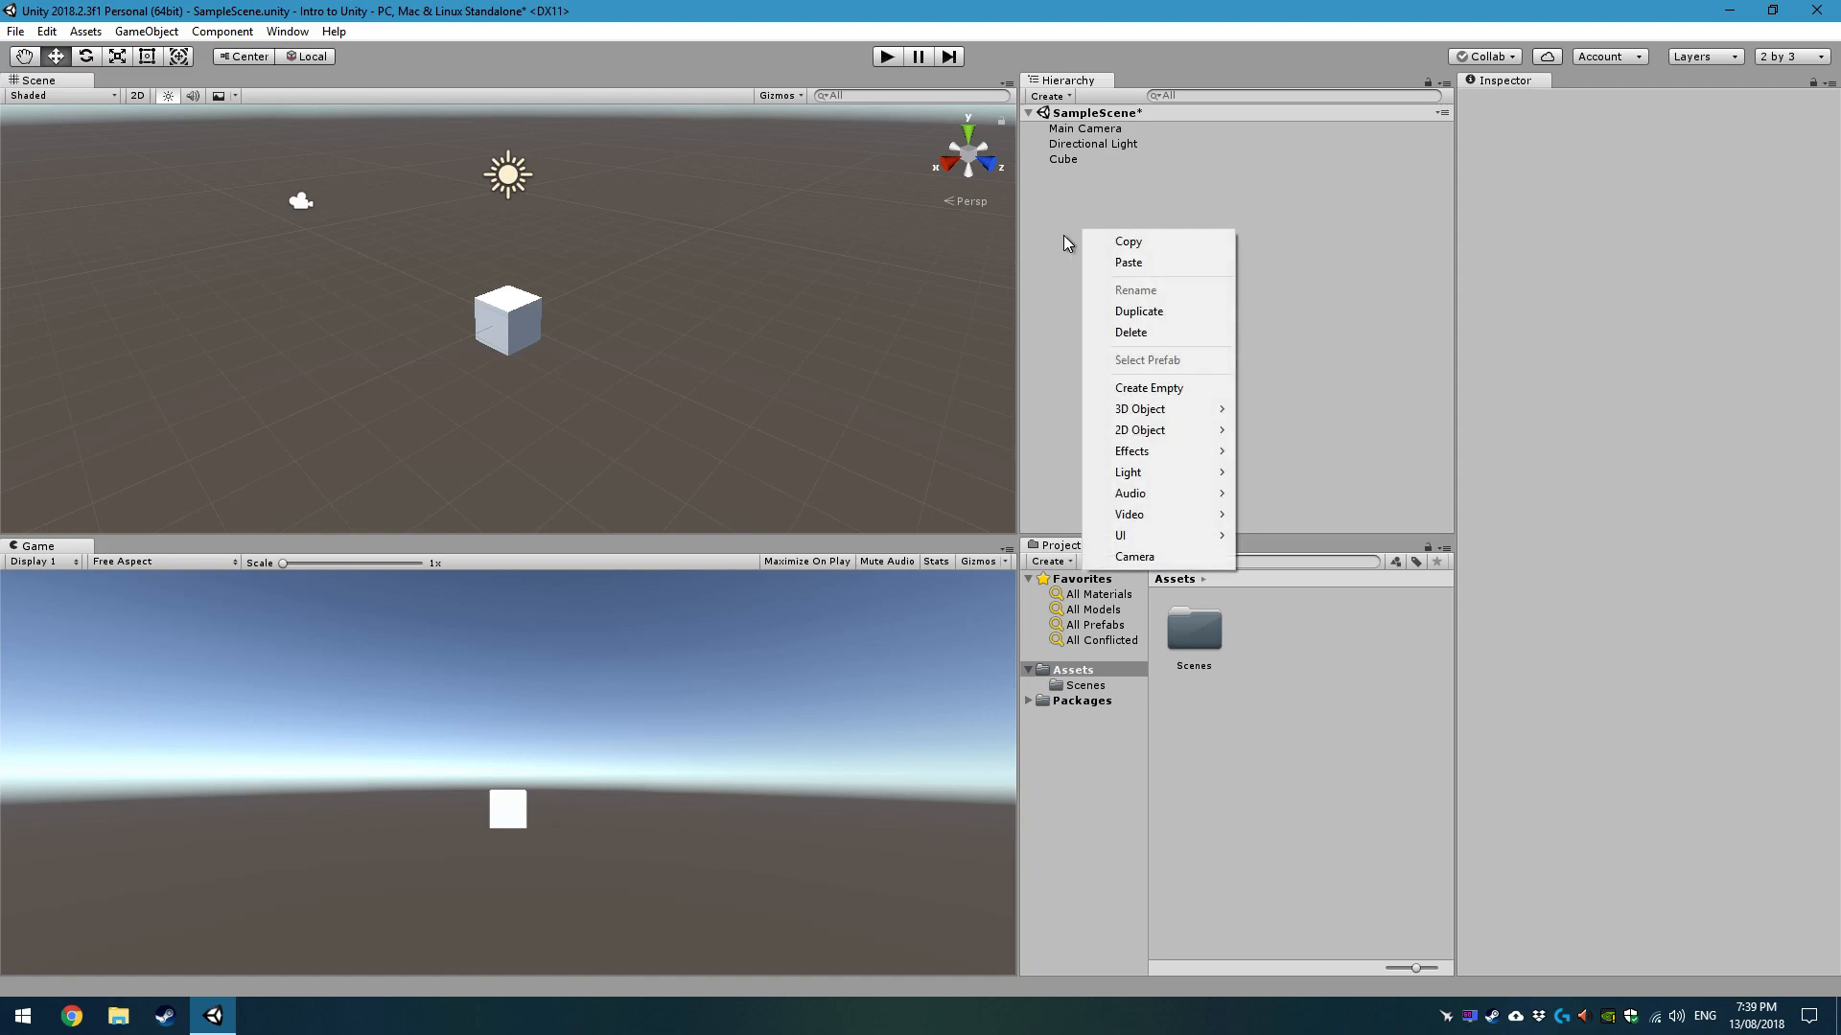
# Step: Add a Plane at the origin as the floor and reselect the Cube
pyautogui.moveTo(1160, 409)
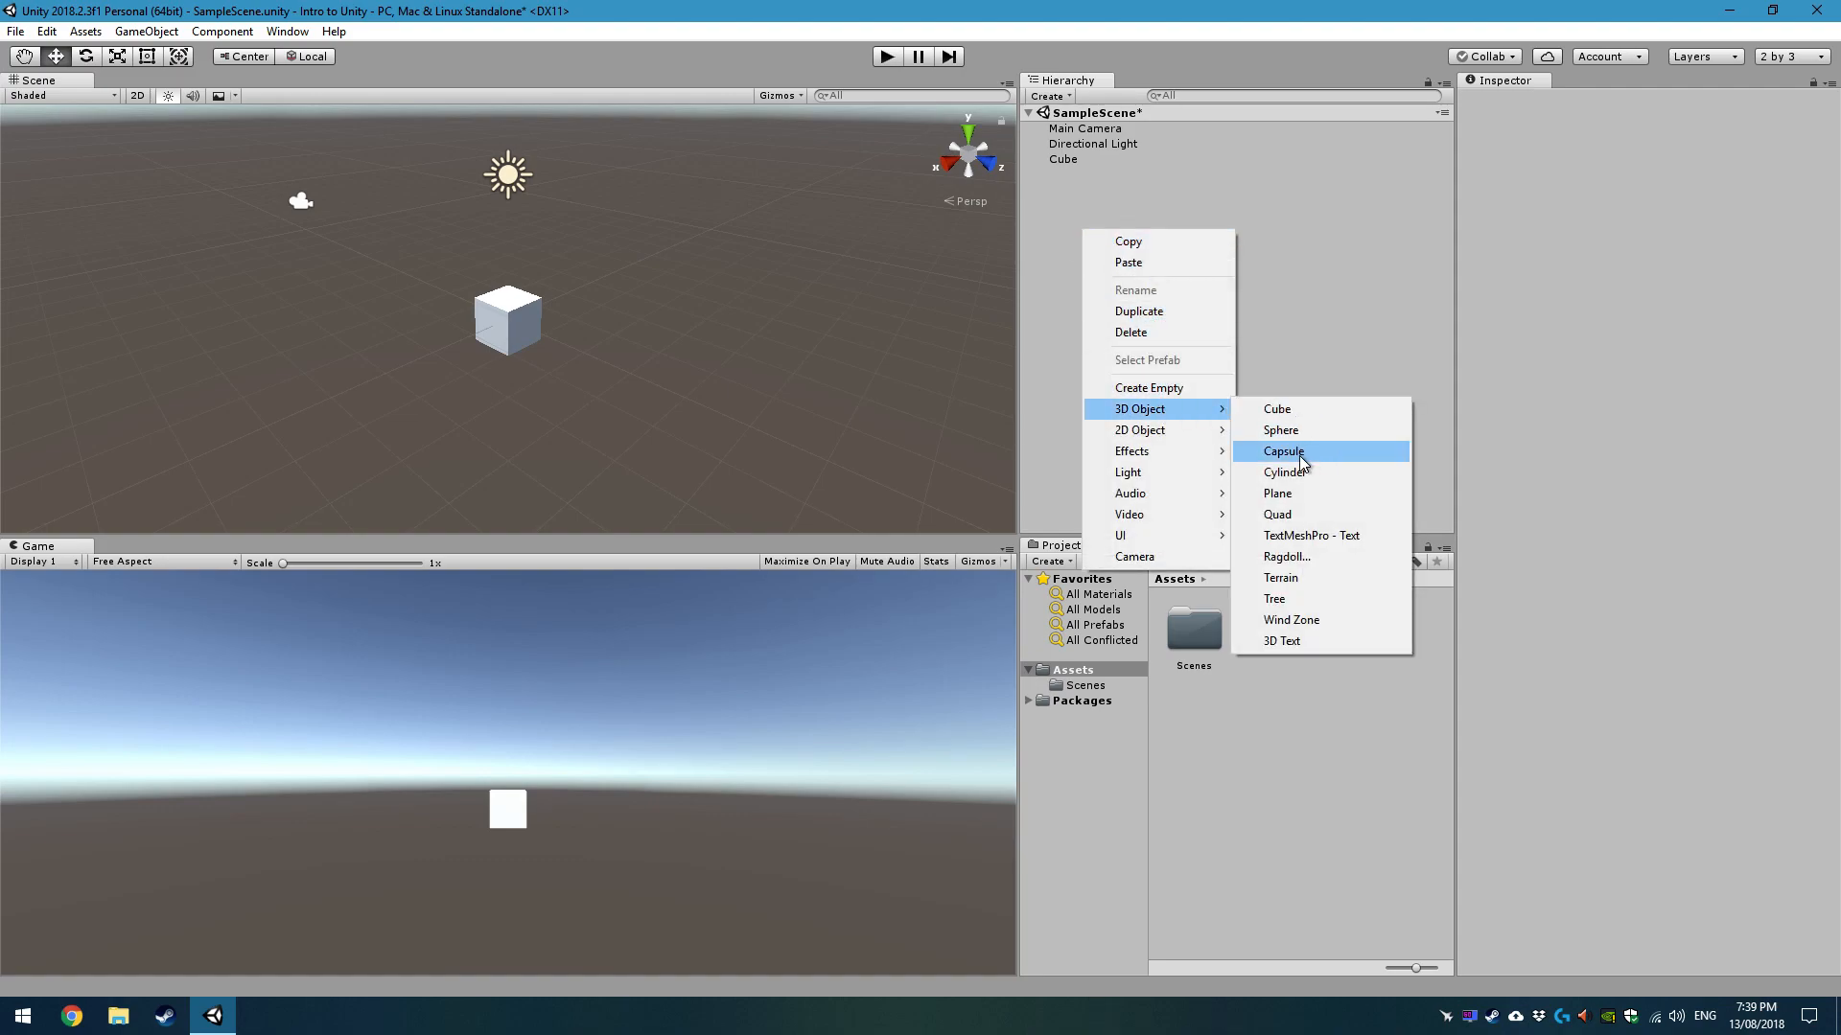
pyautogui.click(1285, 493)
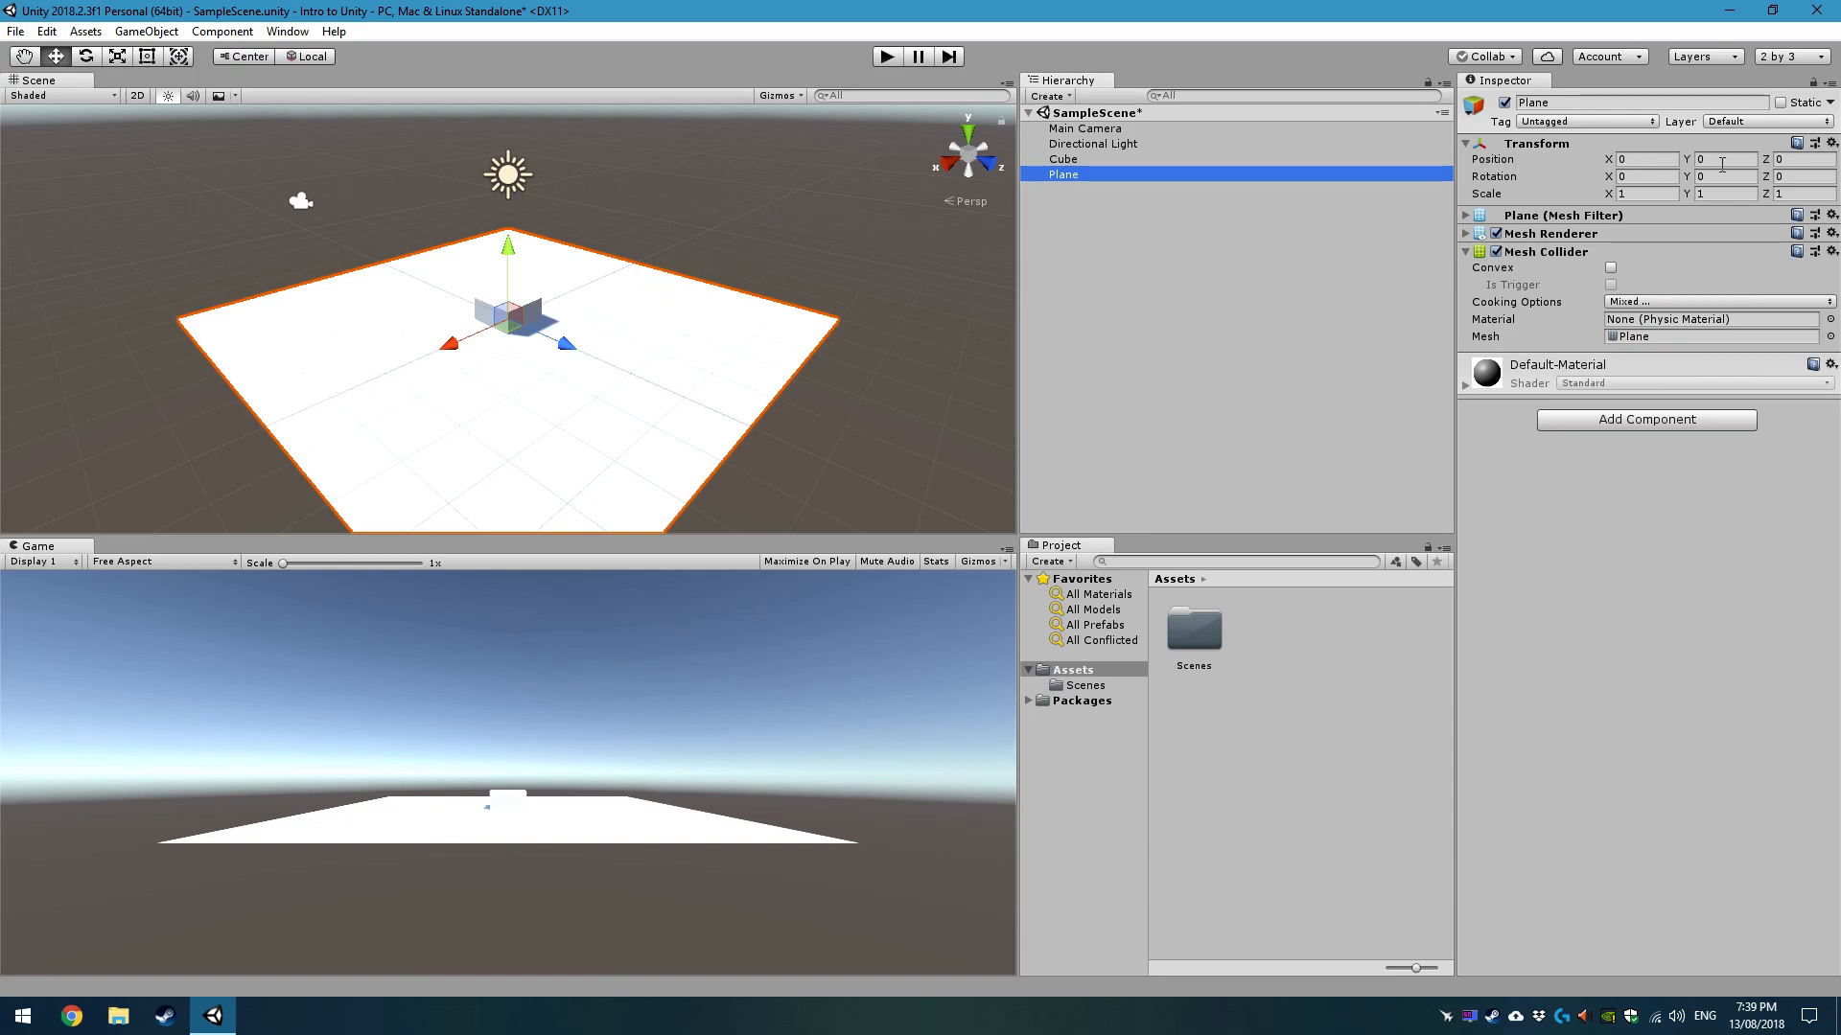
pyautogui.click(1066, 160)
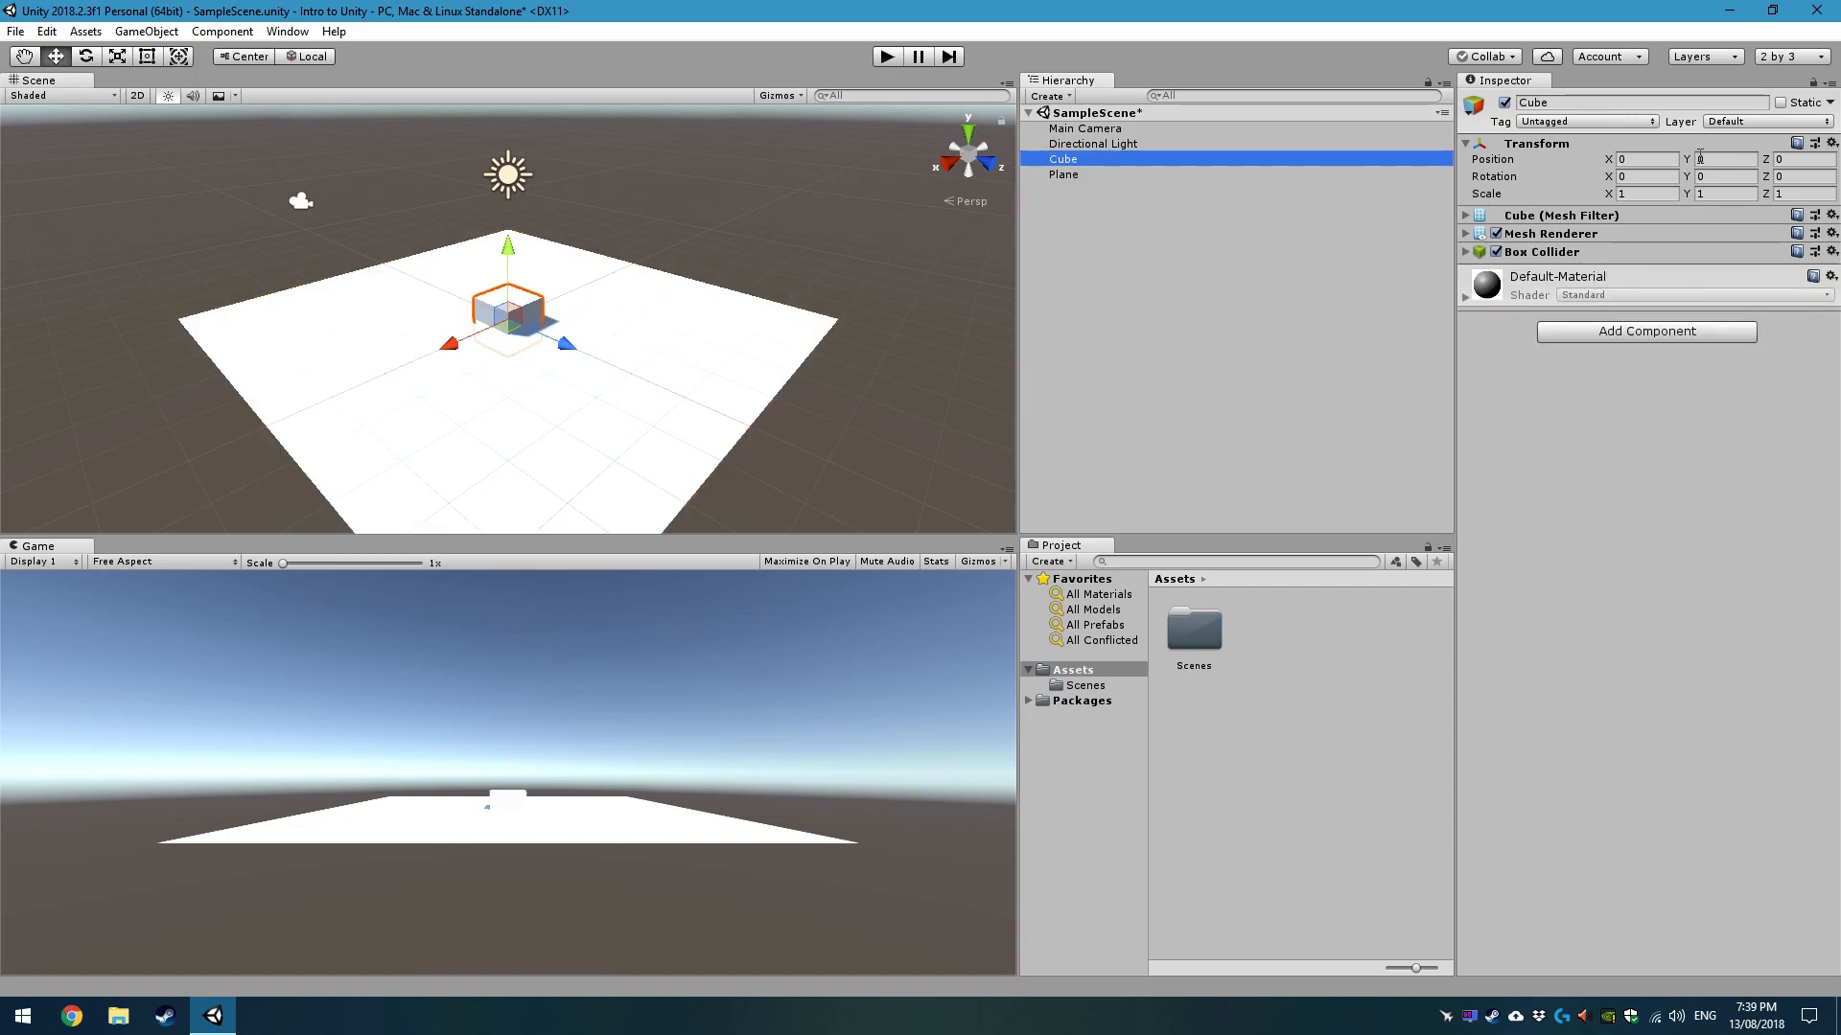
# Step: Set the Cube's Position Y to 2 so it floats above the Plane
pyautogui.click(1731, 163)
pyautogui.write('2')
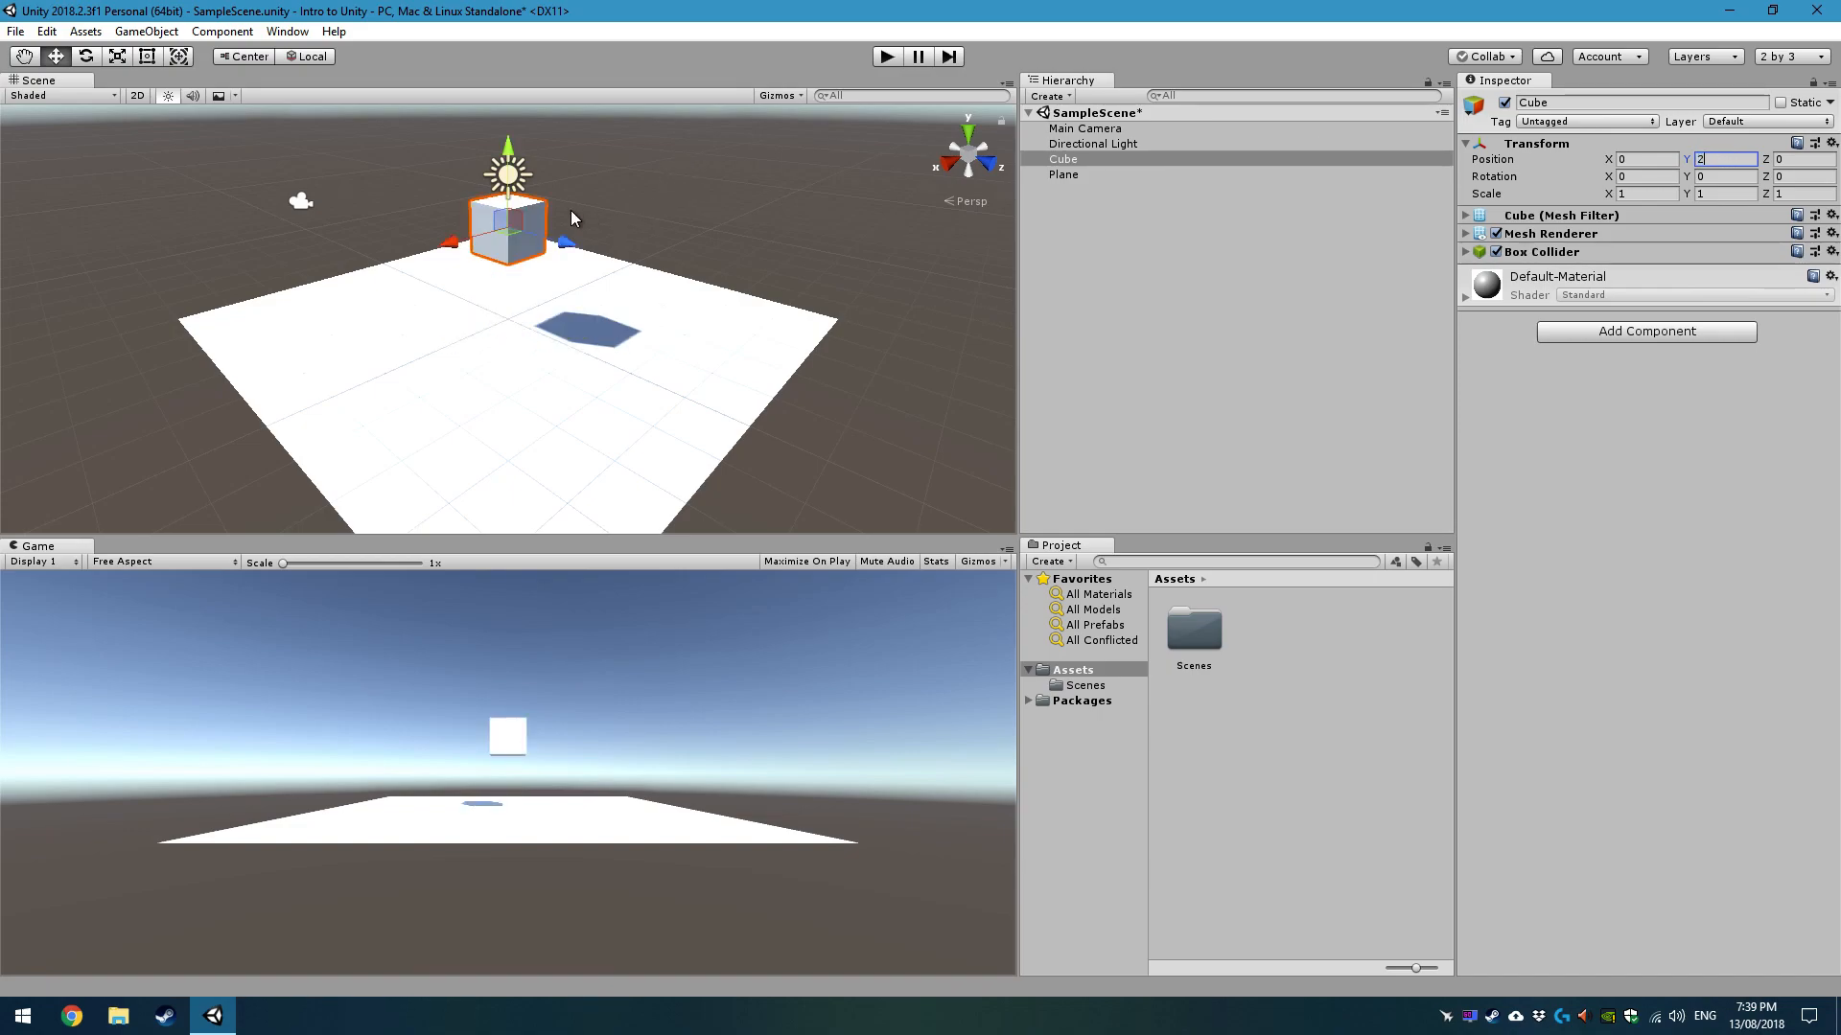
pyautogui.click(1201, 238)
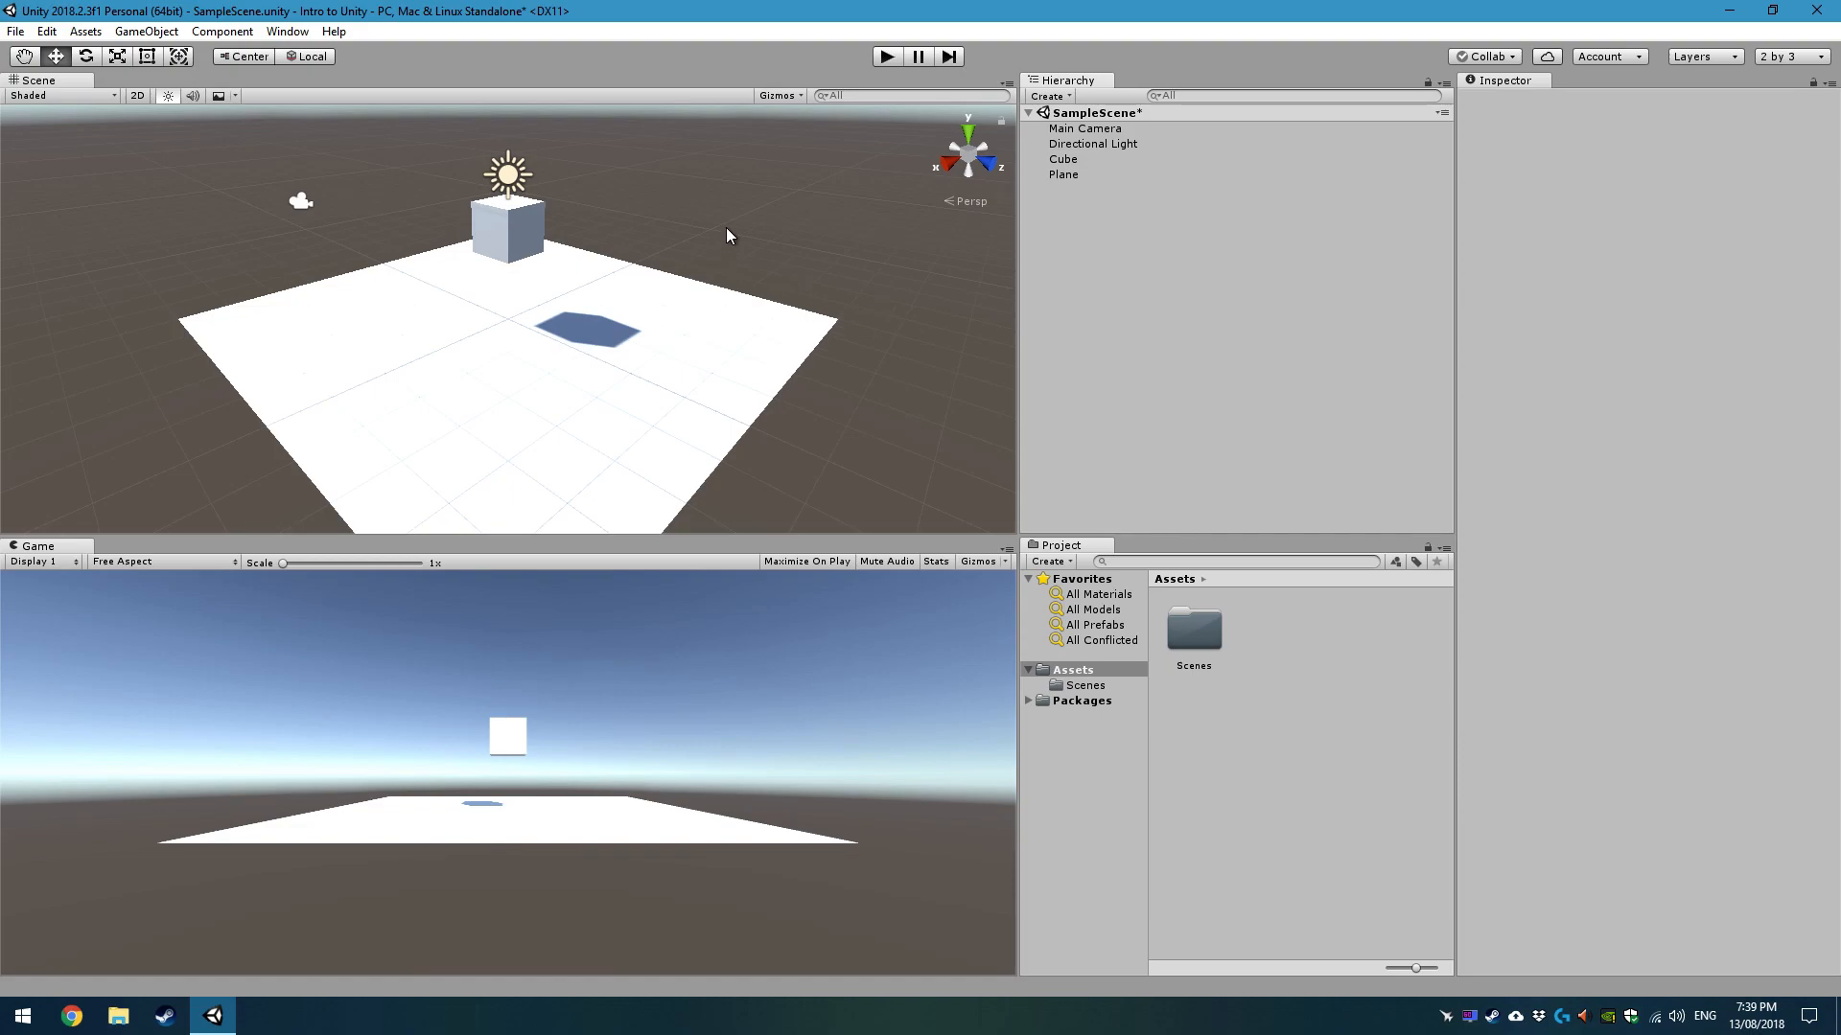
pyautogui.click(1067, 163)
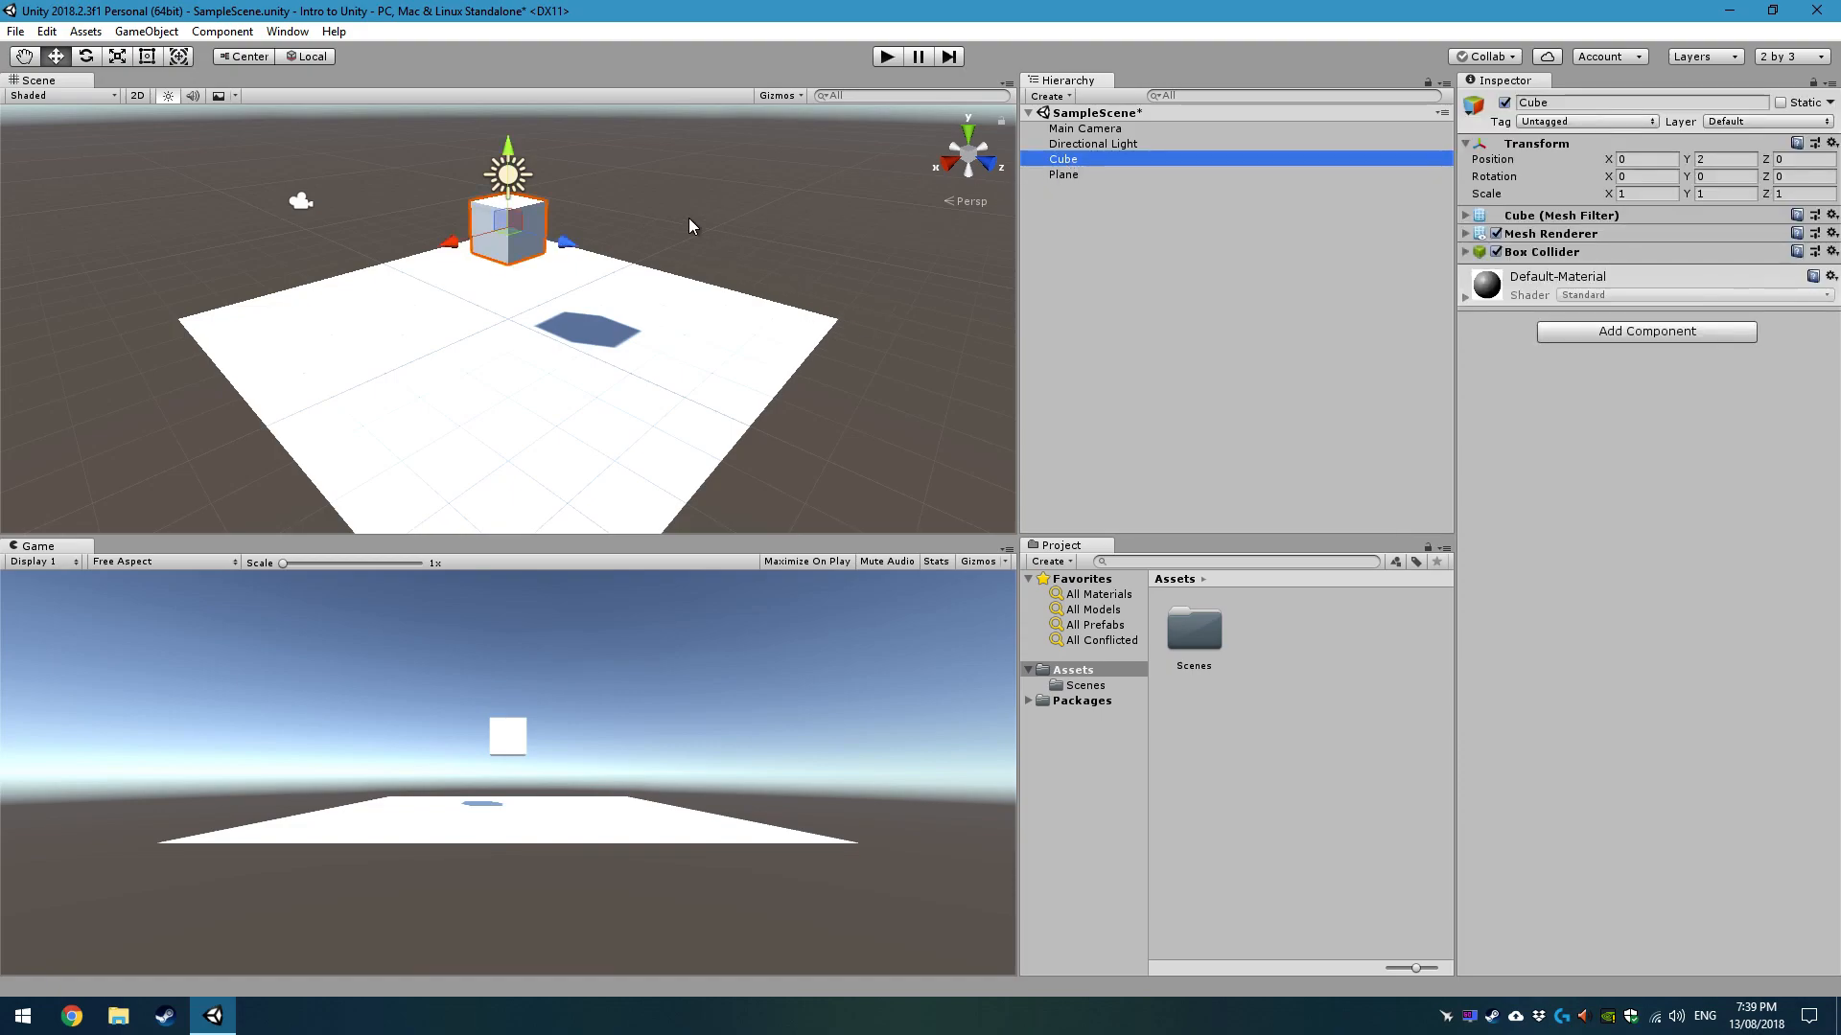
pyautogui.press('alt')
pyautogui.keyDown('alt'); pyautogui.moveTo(685, 216); pyautogui.dragTo(665, 261); pyautogui.keyUp('alt')
pyautogui.press('f')
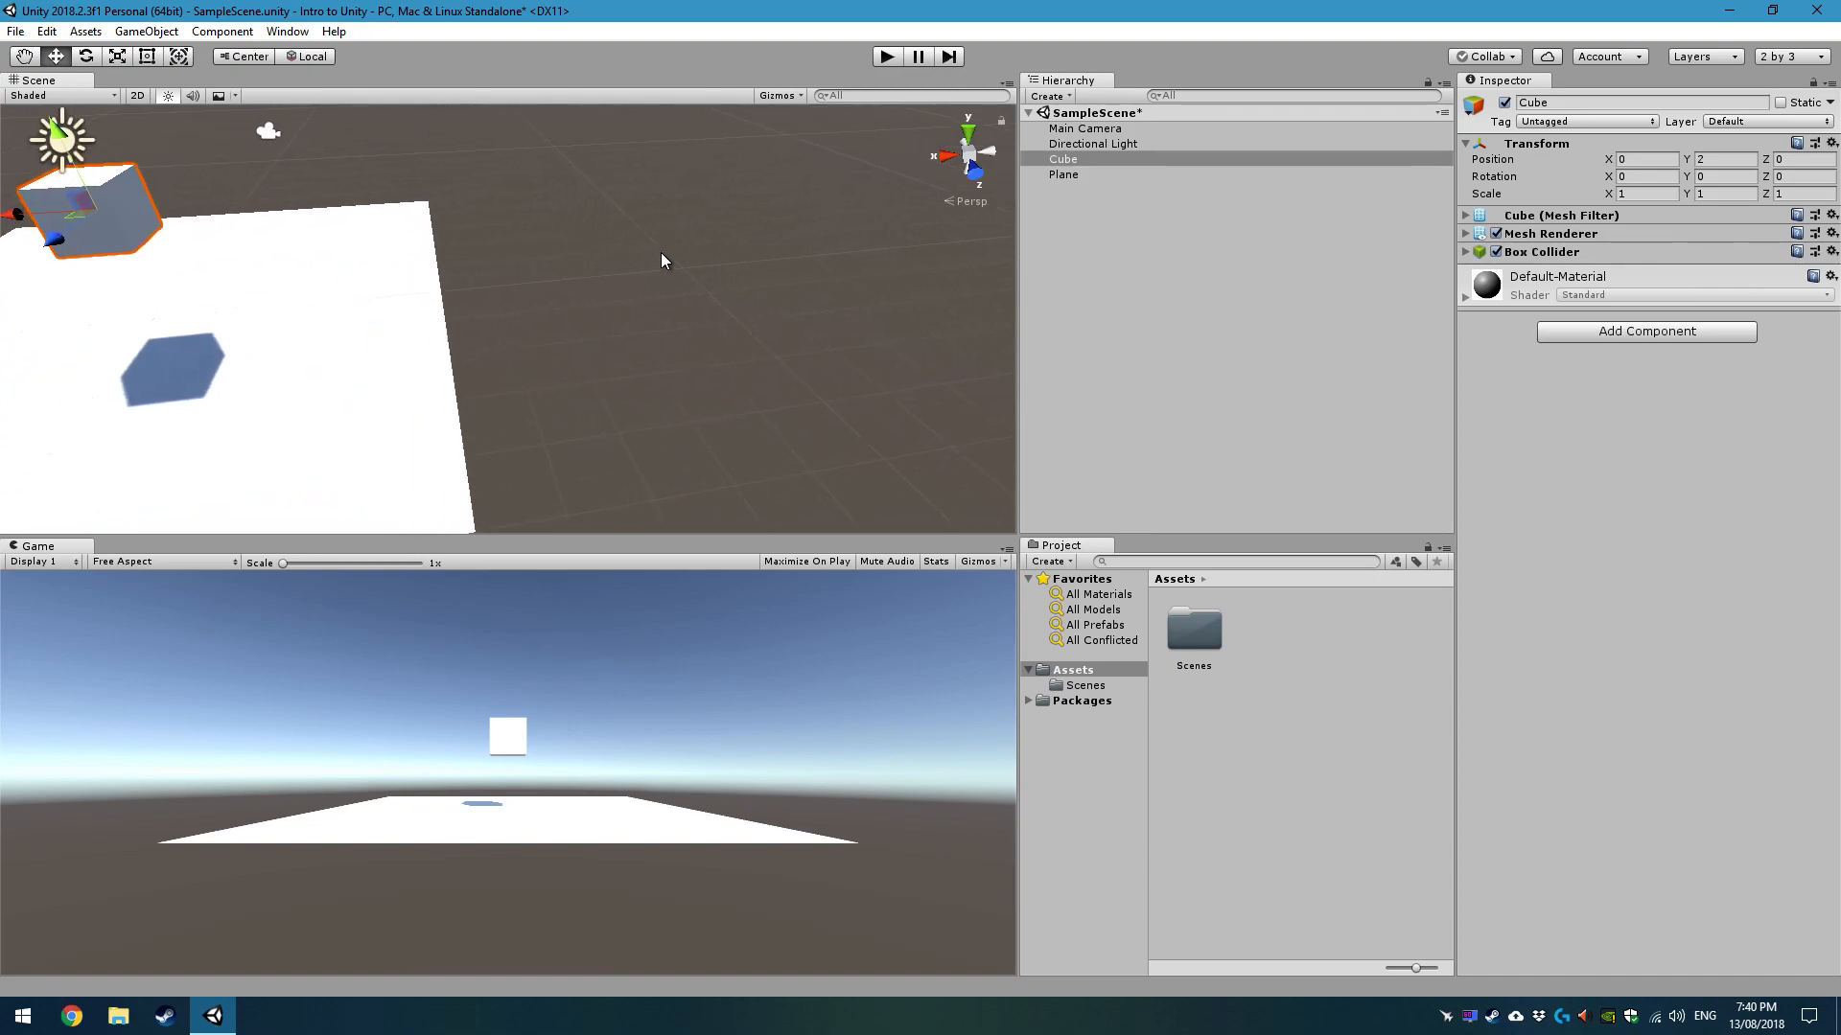
pyautogui.press('Up')
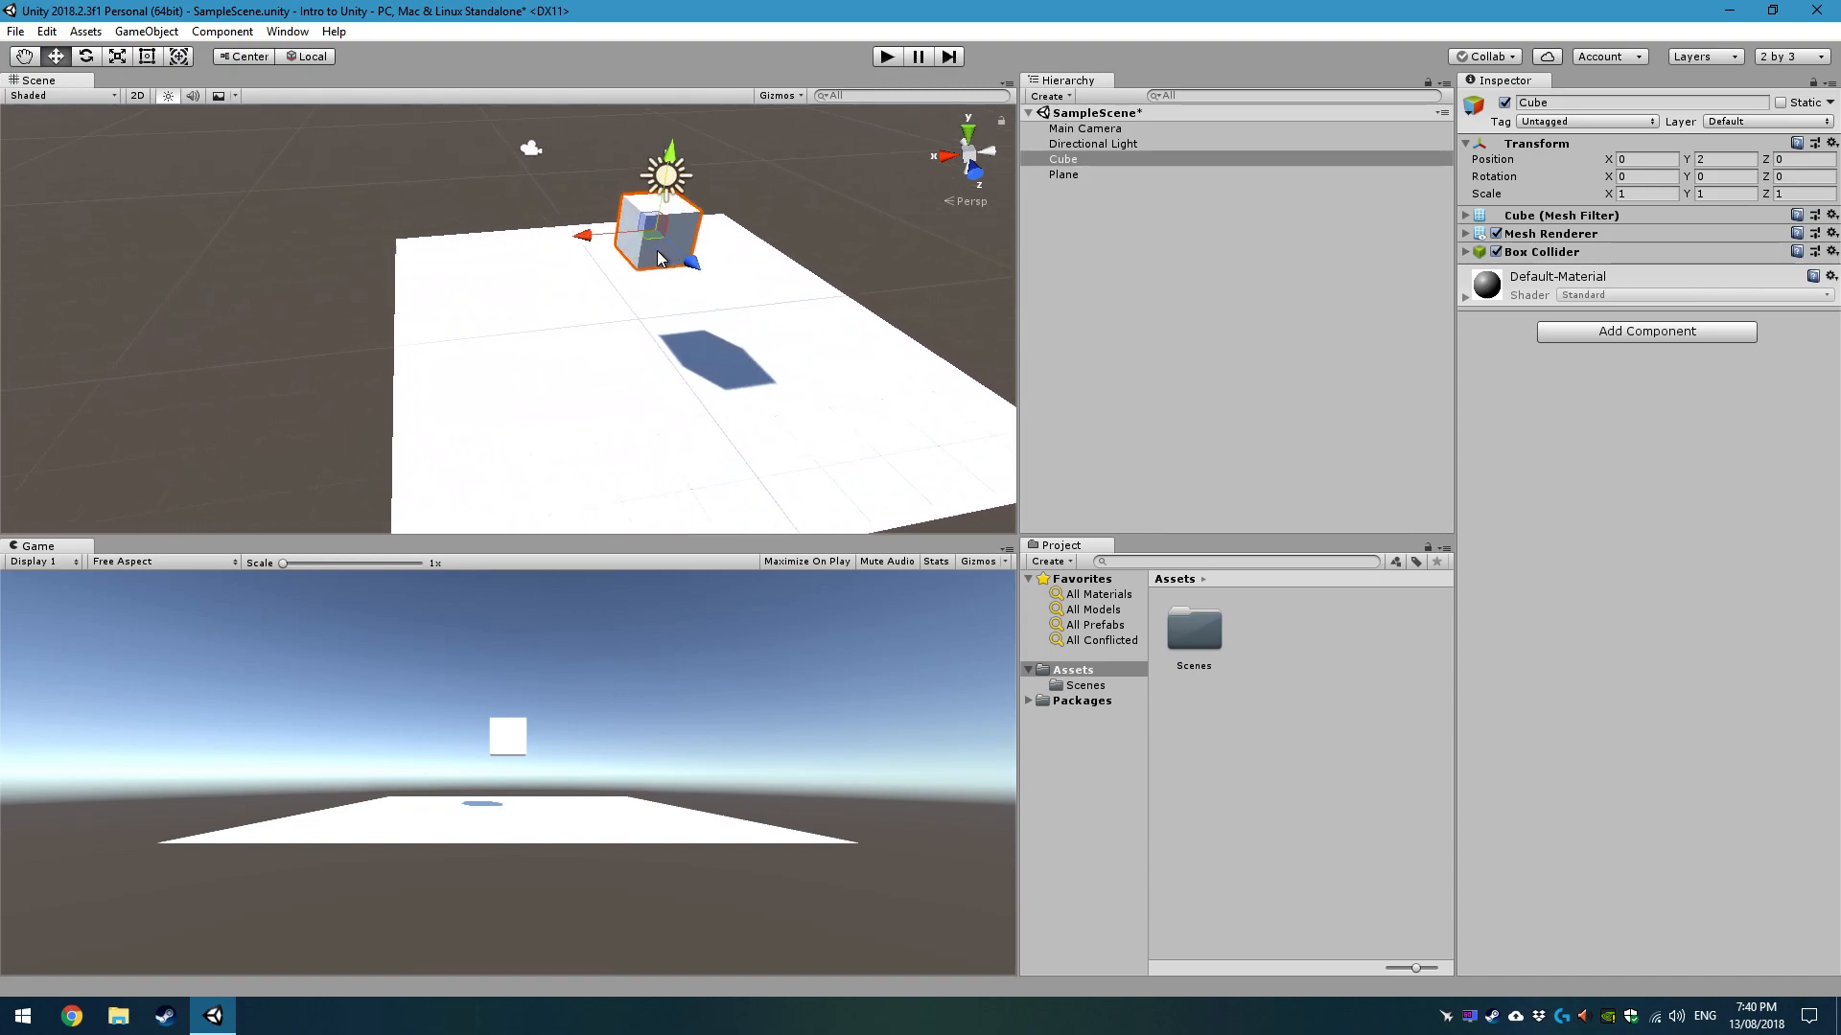
pyautogui.press('Right')
pyautogui.press('Left')
pyautogui.press('Right')
pyautogui.scroll(2, 713, 269)
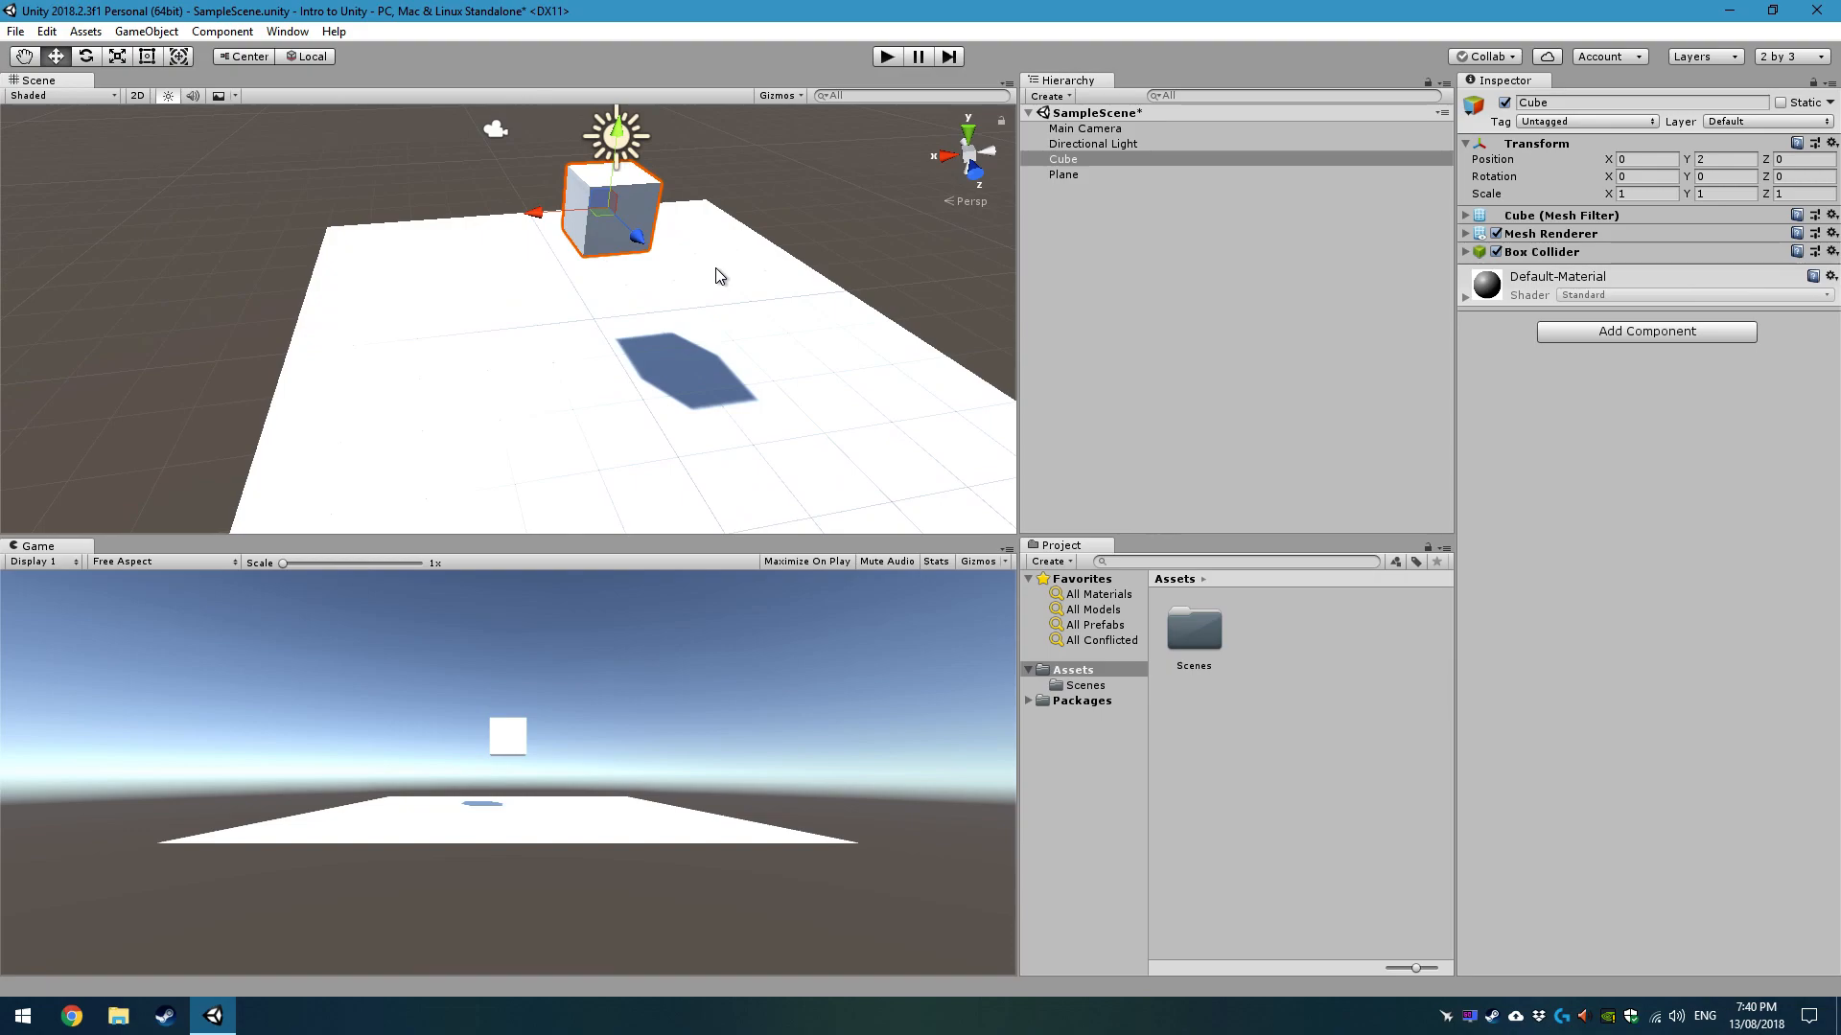
pyautogui.scroll(-16, 713, 270)
pyautogui.scroll(9, 714, 269)
pyautogui.scroll(6, 712, 270)
pyautogui.scroll(-14, 712, 270)
pyautogui.scroll(15, 712, 268)
pyautogui.scroll(-15, 711, 268)
pyautogui.scroll(5, 711, 269)
pyautogui.moveTo(719, 275); pyautogui.dragTo(690, 304, button='right')
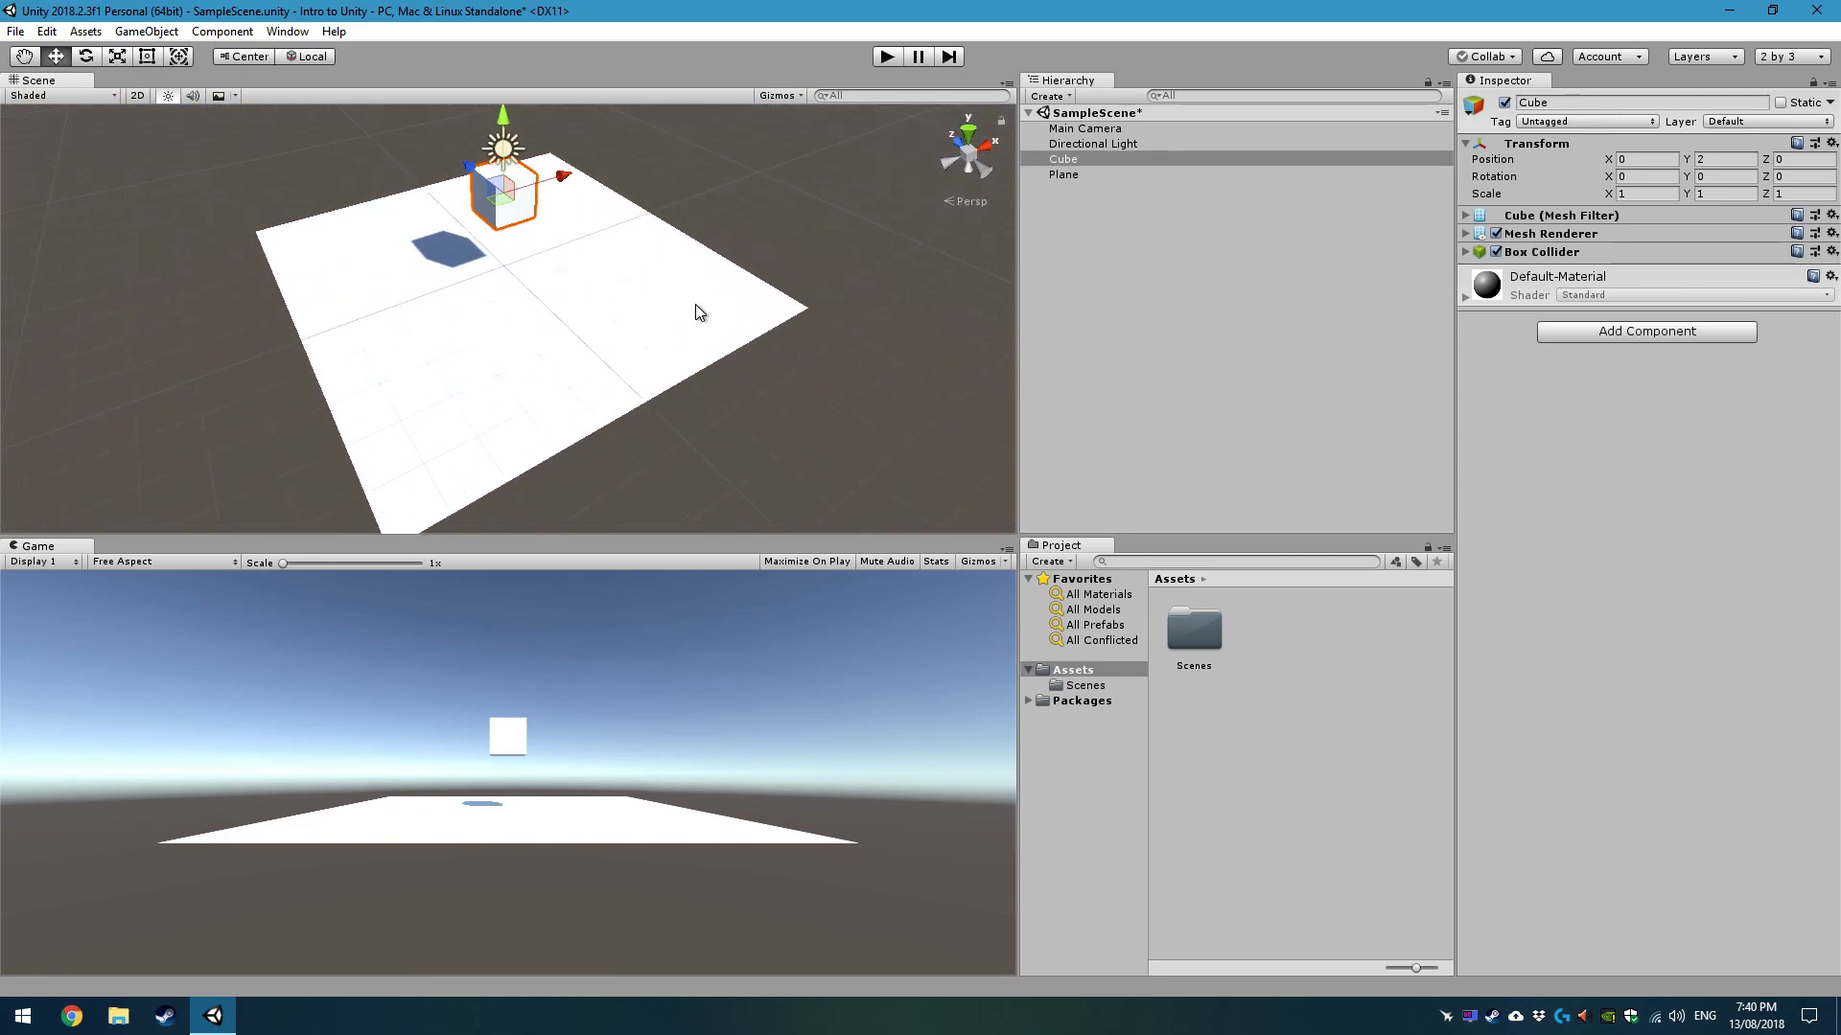
pyautogui.click(1071, 163)
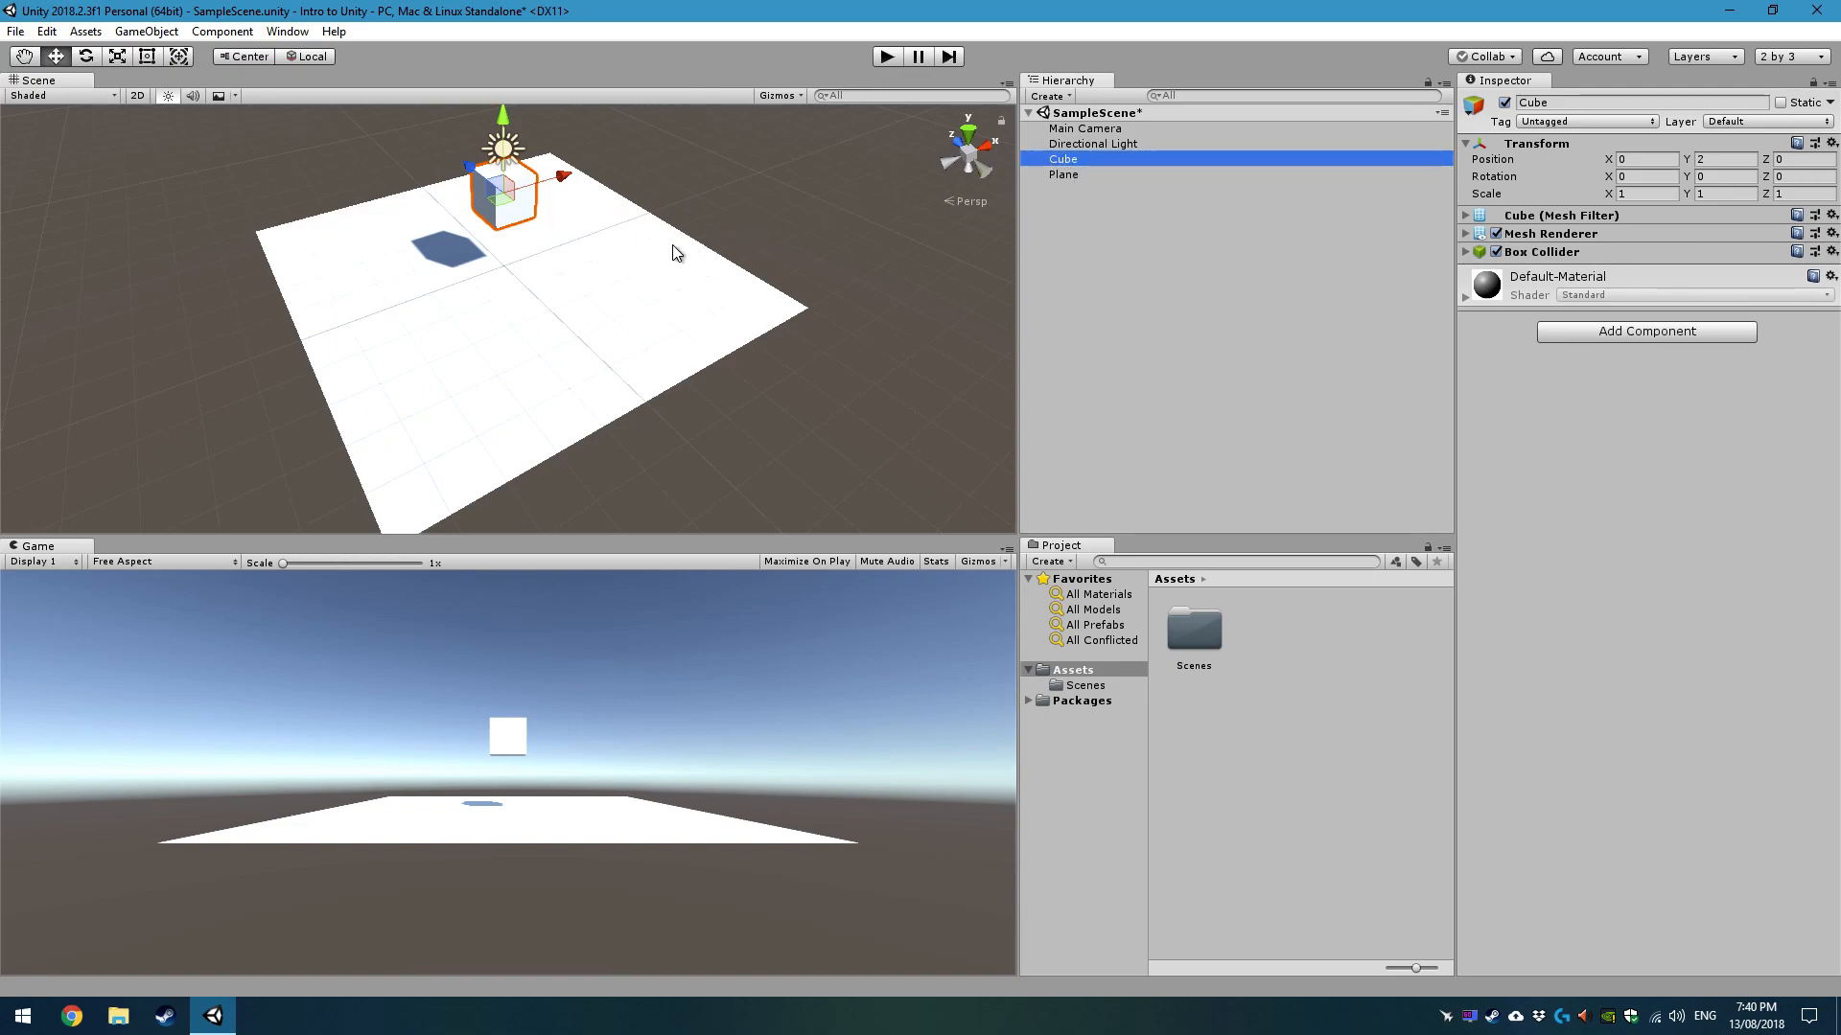
pyautogui.press('f')
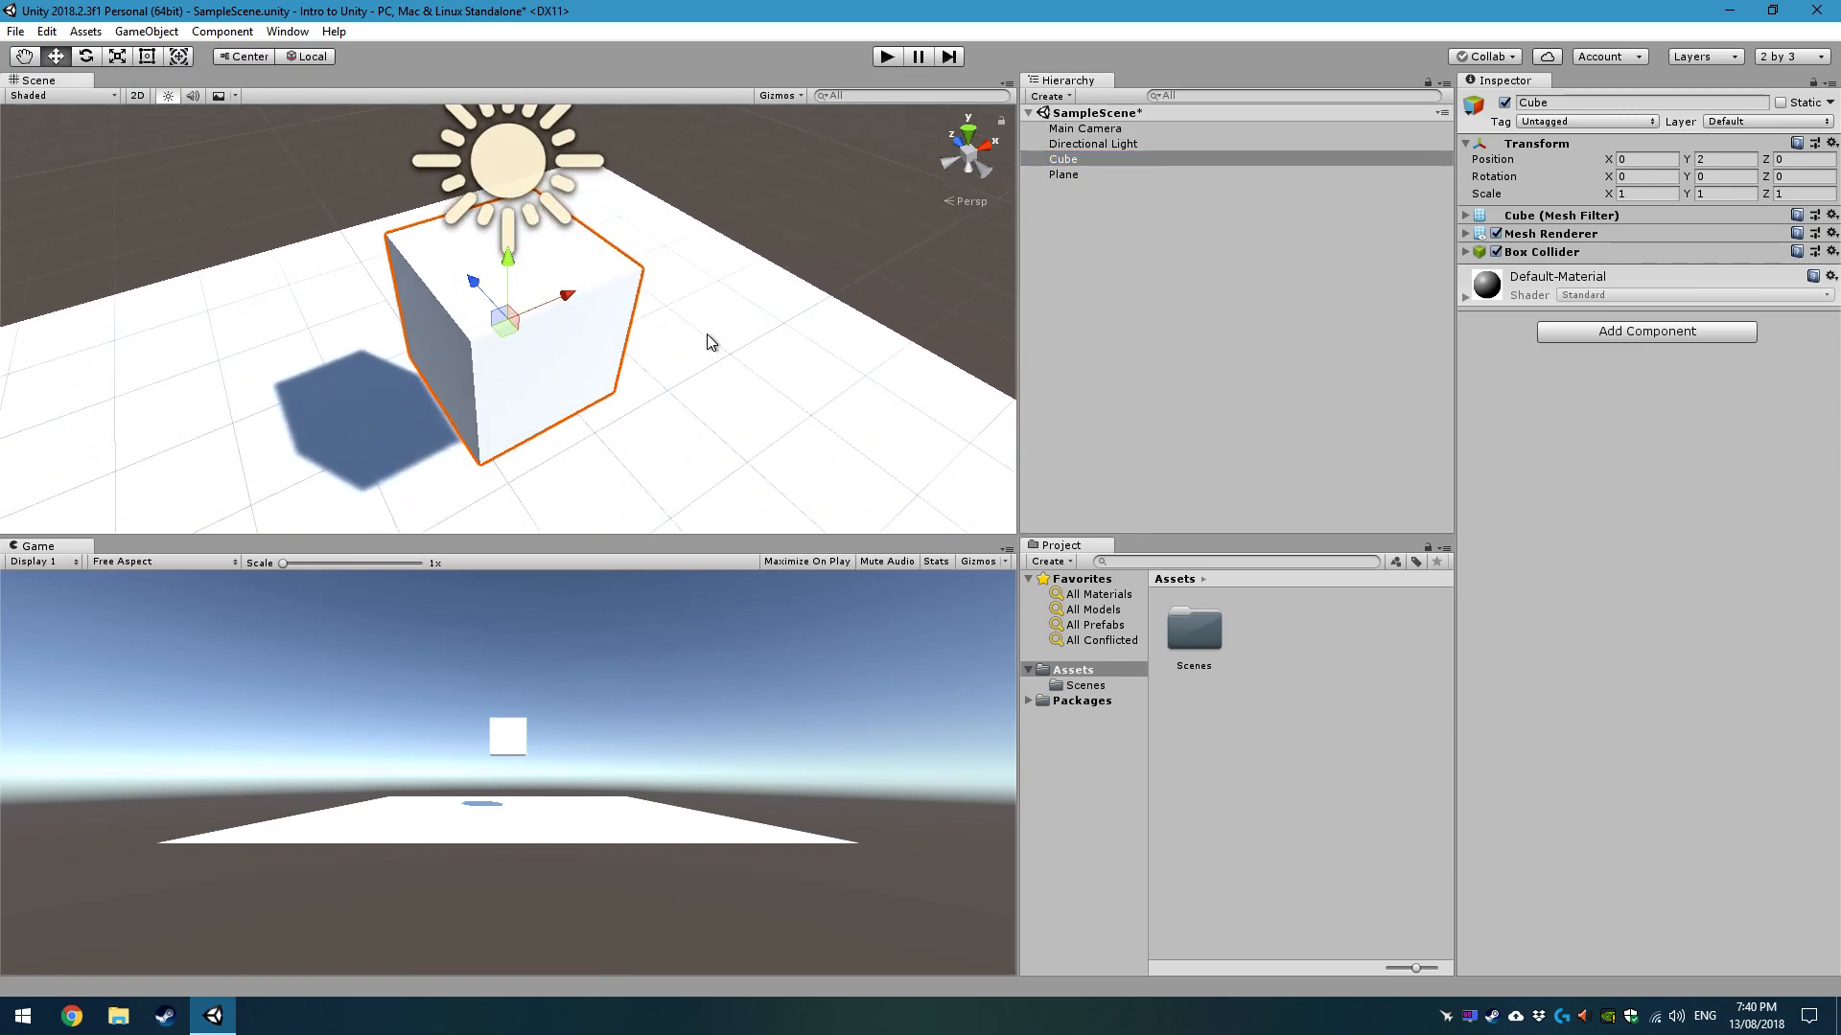
pyautogui.scroll(-10, 708, 337)
pyautogui.scroll(8, 705, 331)
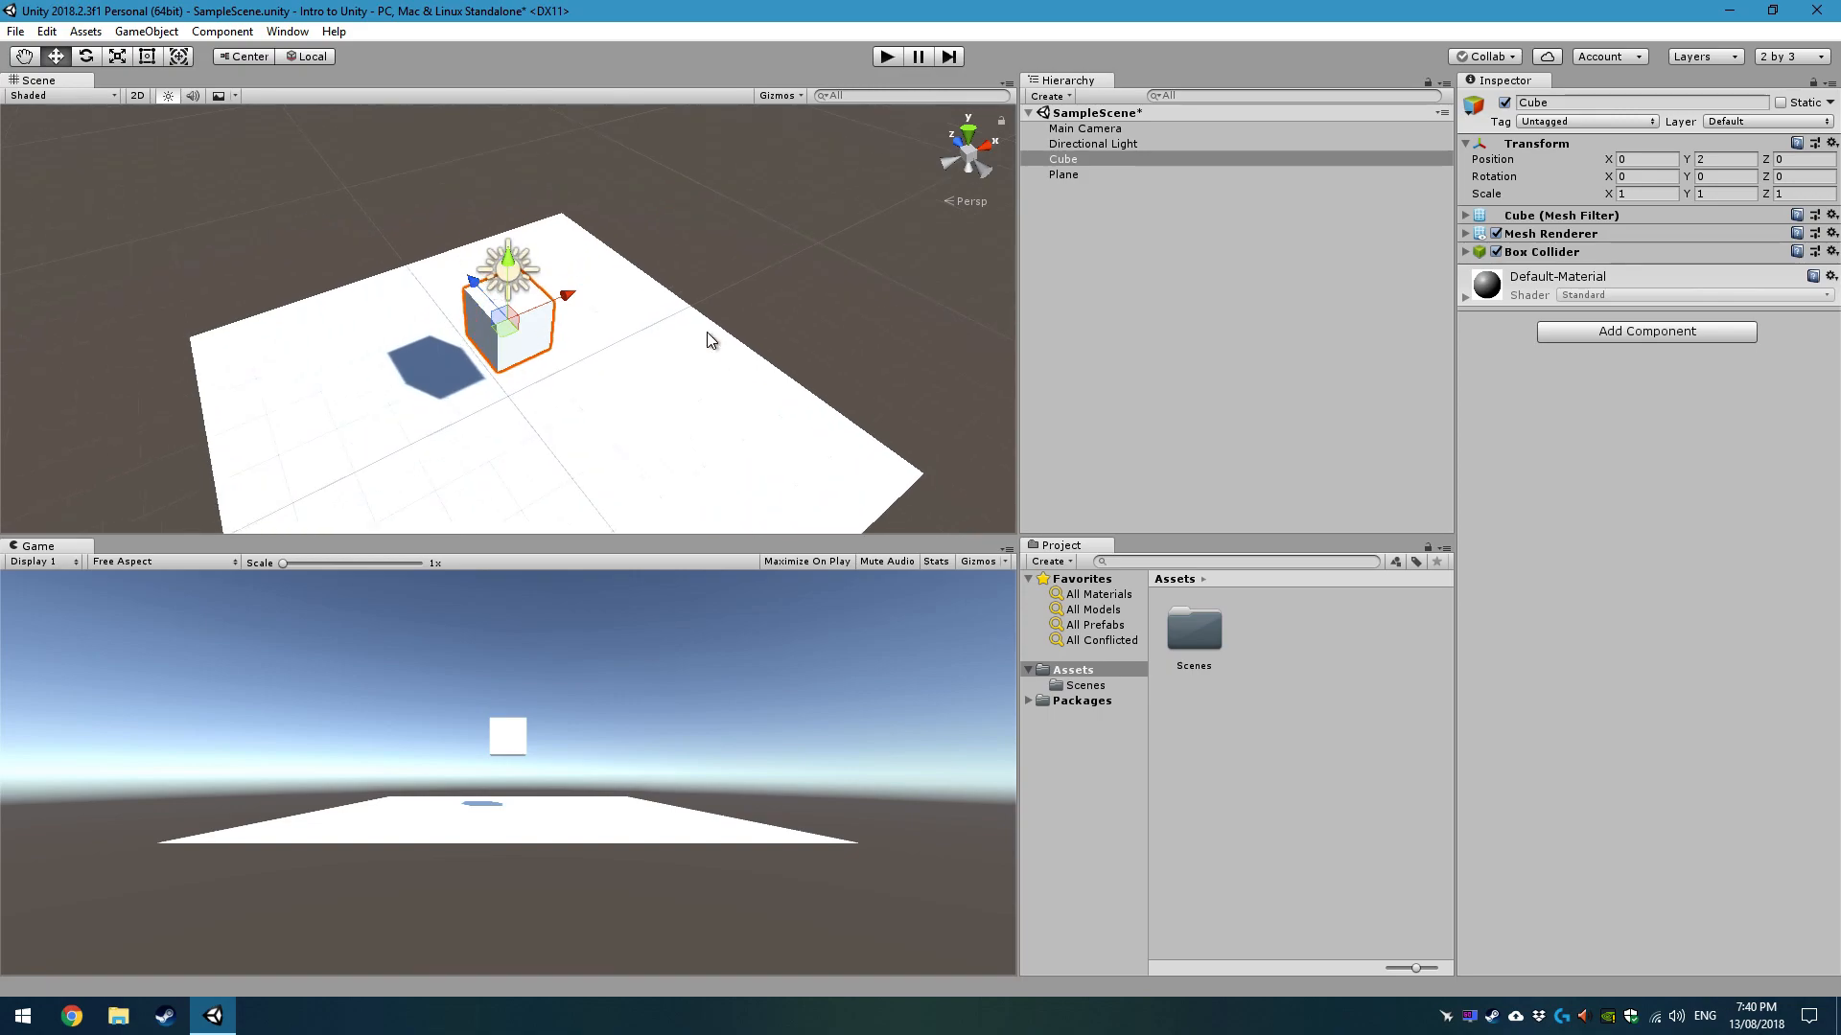
pyautogui.keyDown('alt'); pyautogui.moveTo(706, 330); pyautogui.dragTo(809, 461); pyautogui.keyUp('alt')
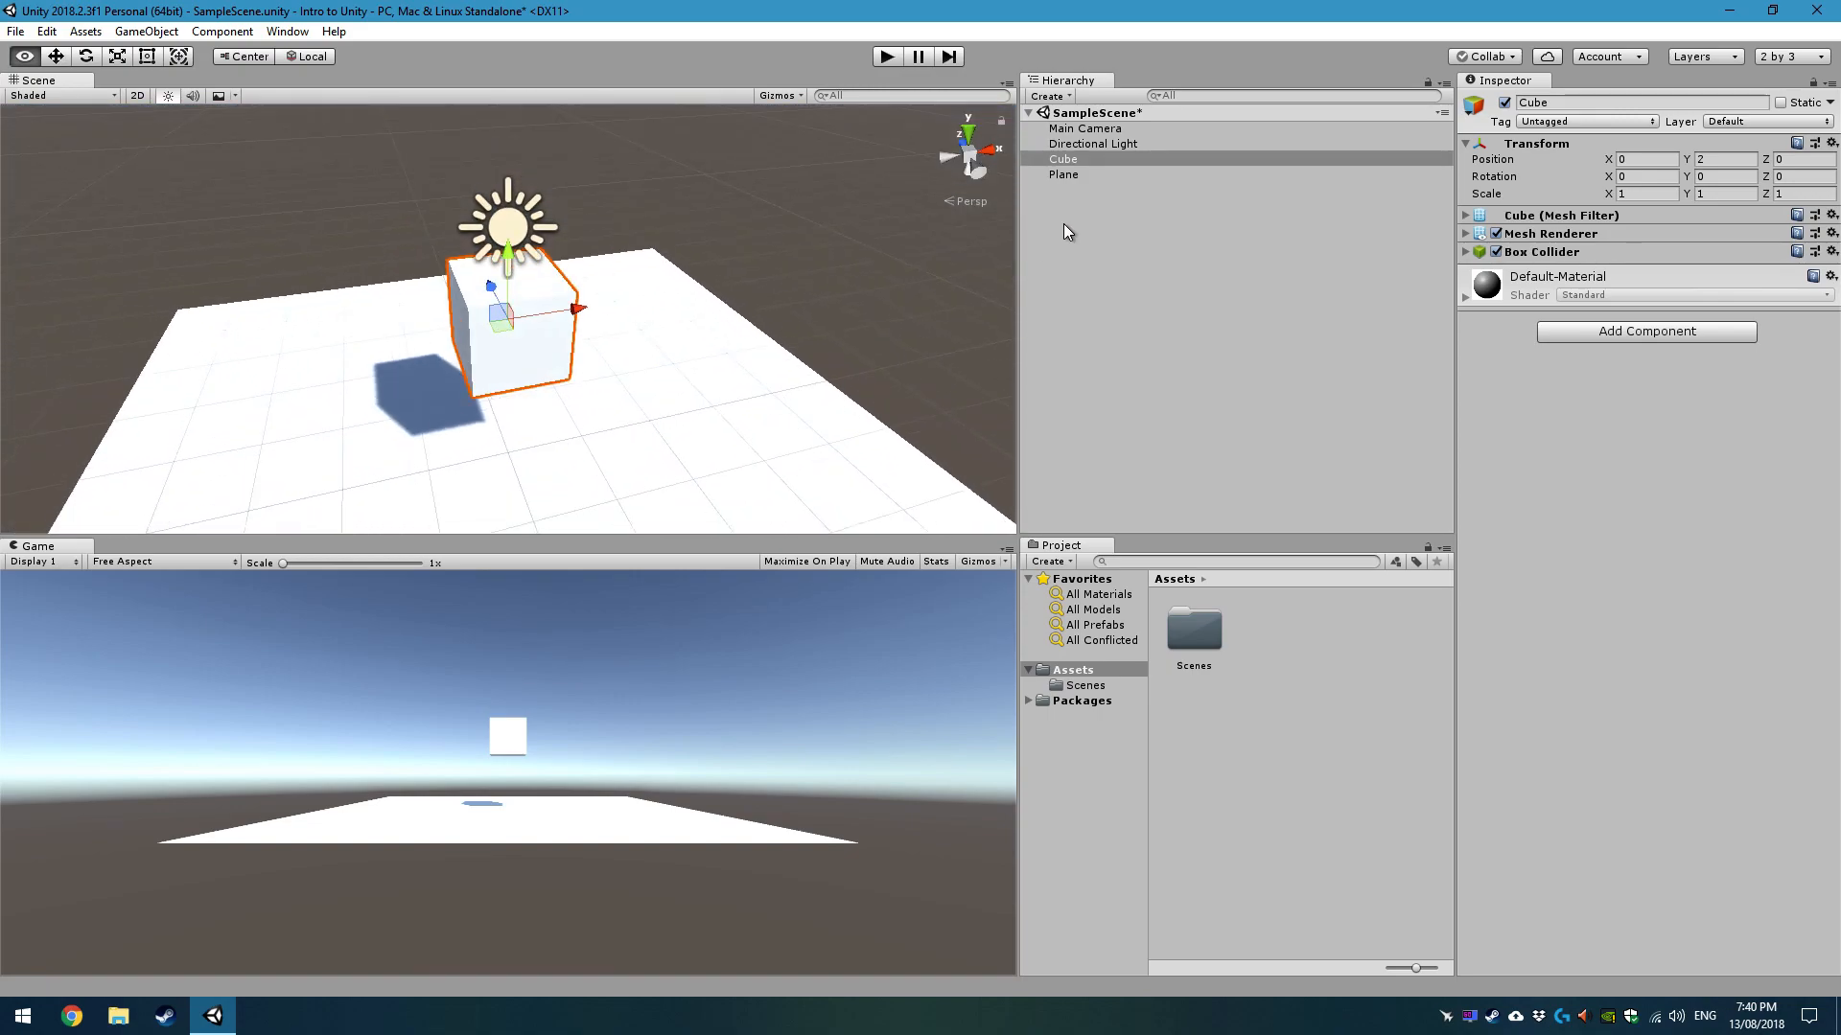
pyautogui.click(1091, 174)
# Step: Frame and orbit the Scene view around the Plane and Cube, then enter Play mode
pyautogui.press('f')
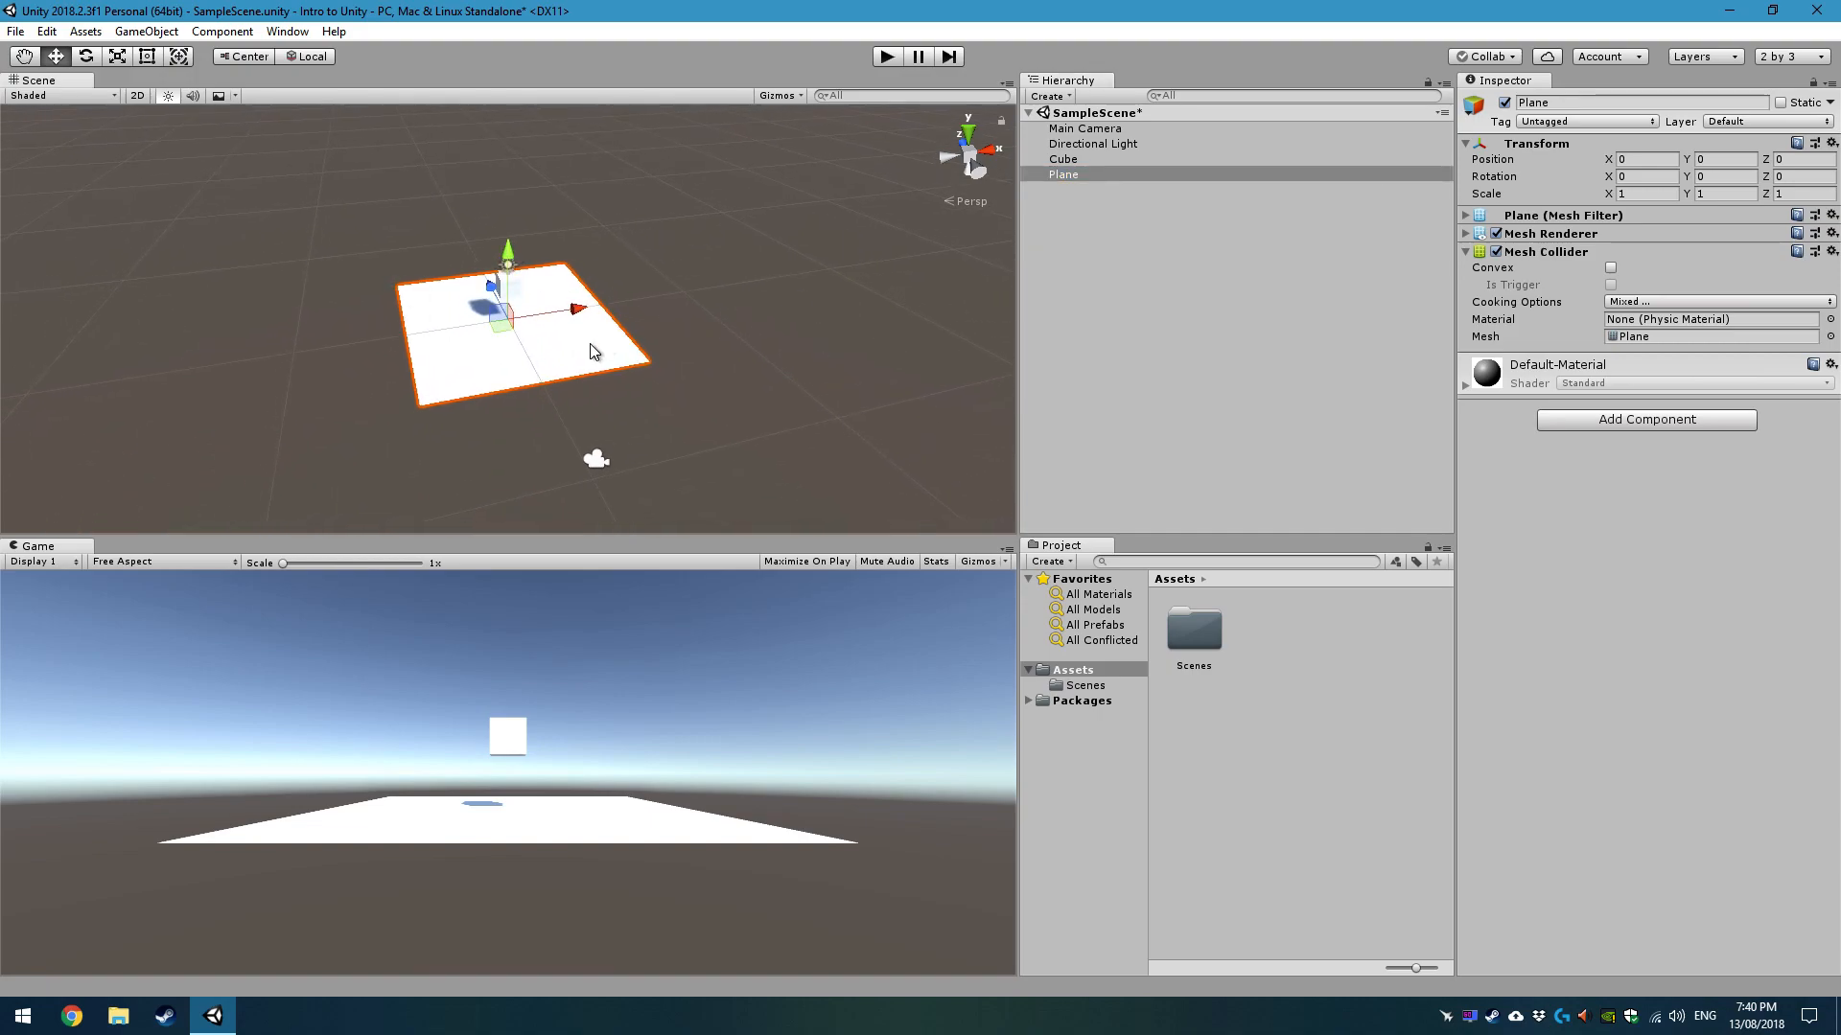
pyautogui.scroll(6, 591, 343)
pyautogui.scroll(5, 591, 341)
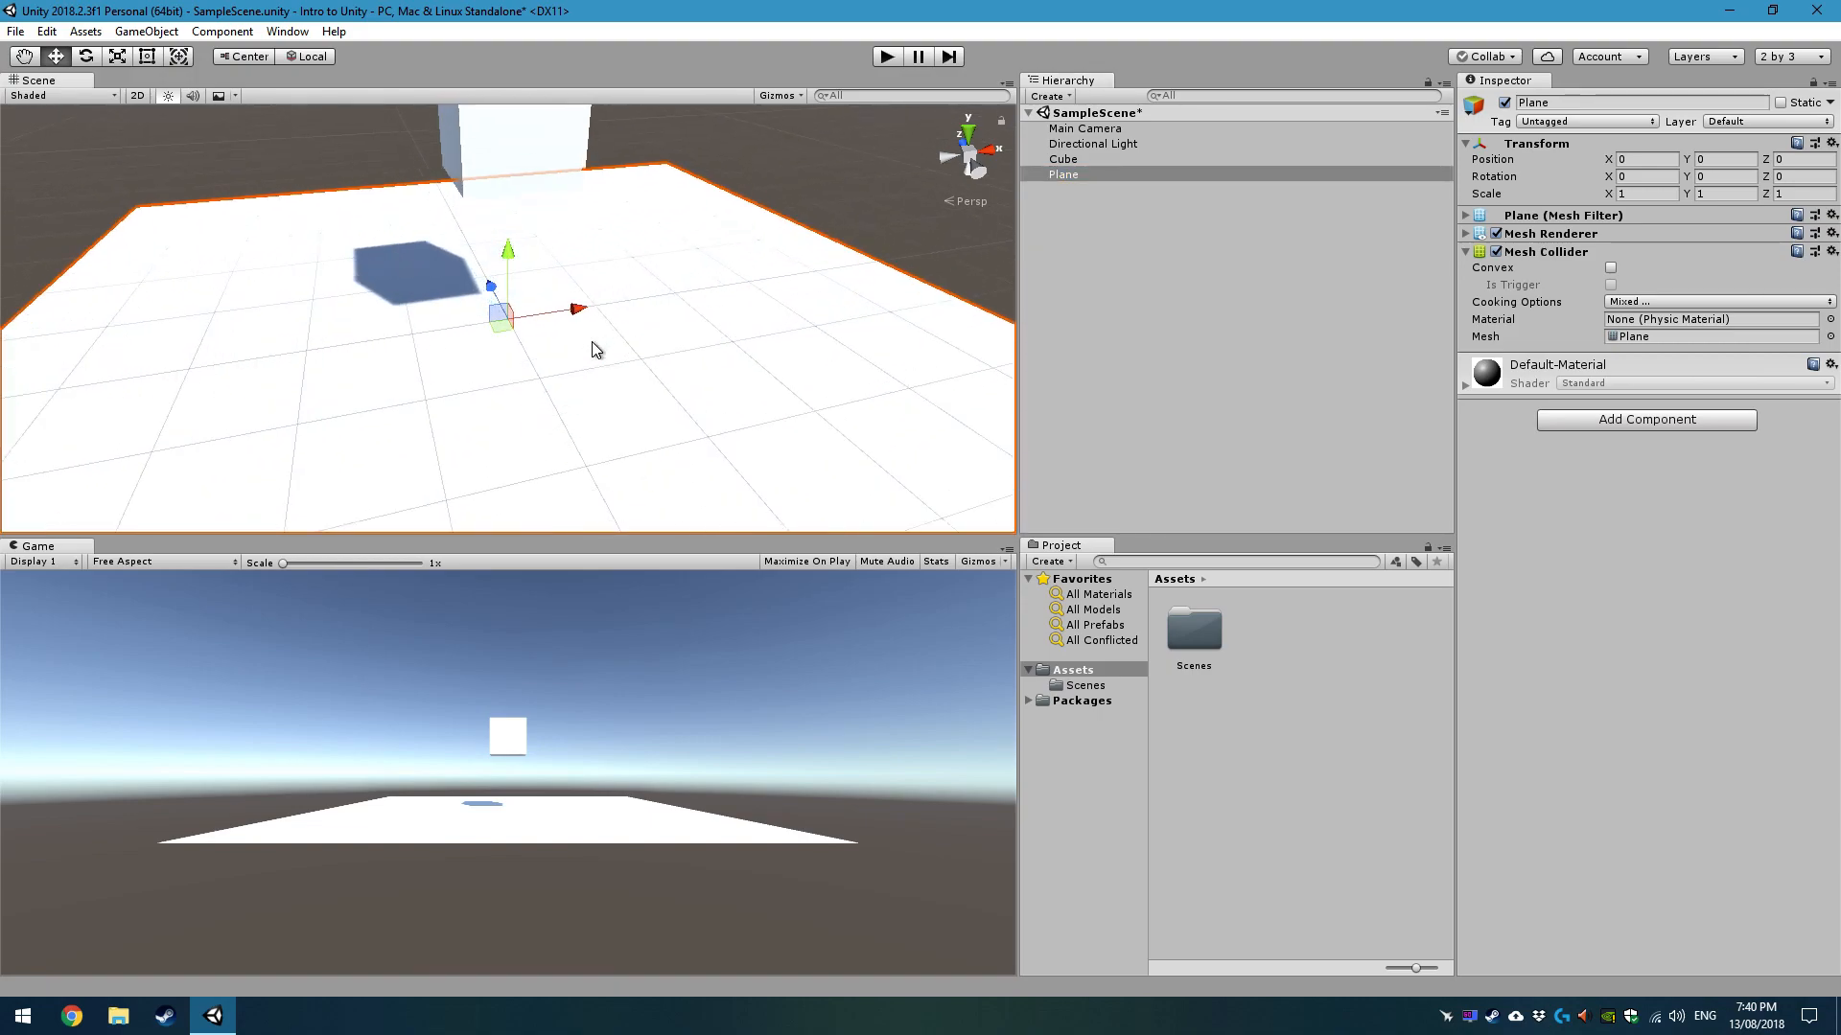
pyautogui.scroll(-6, 591, 342)
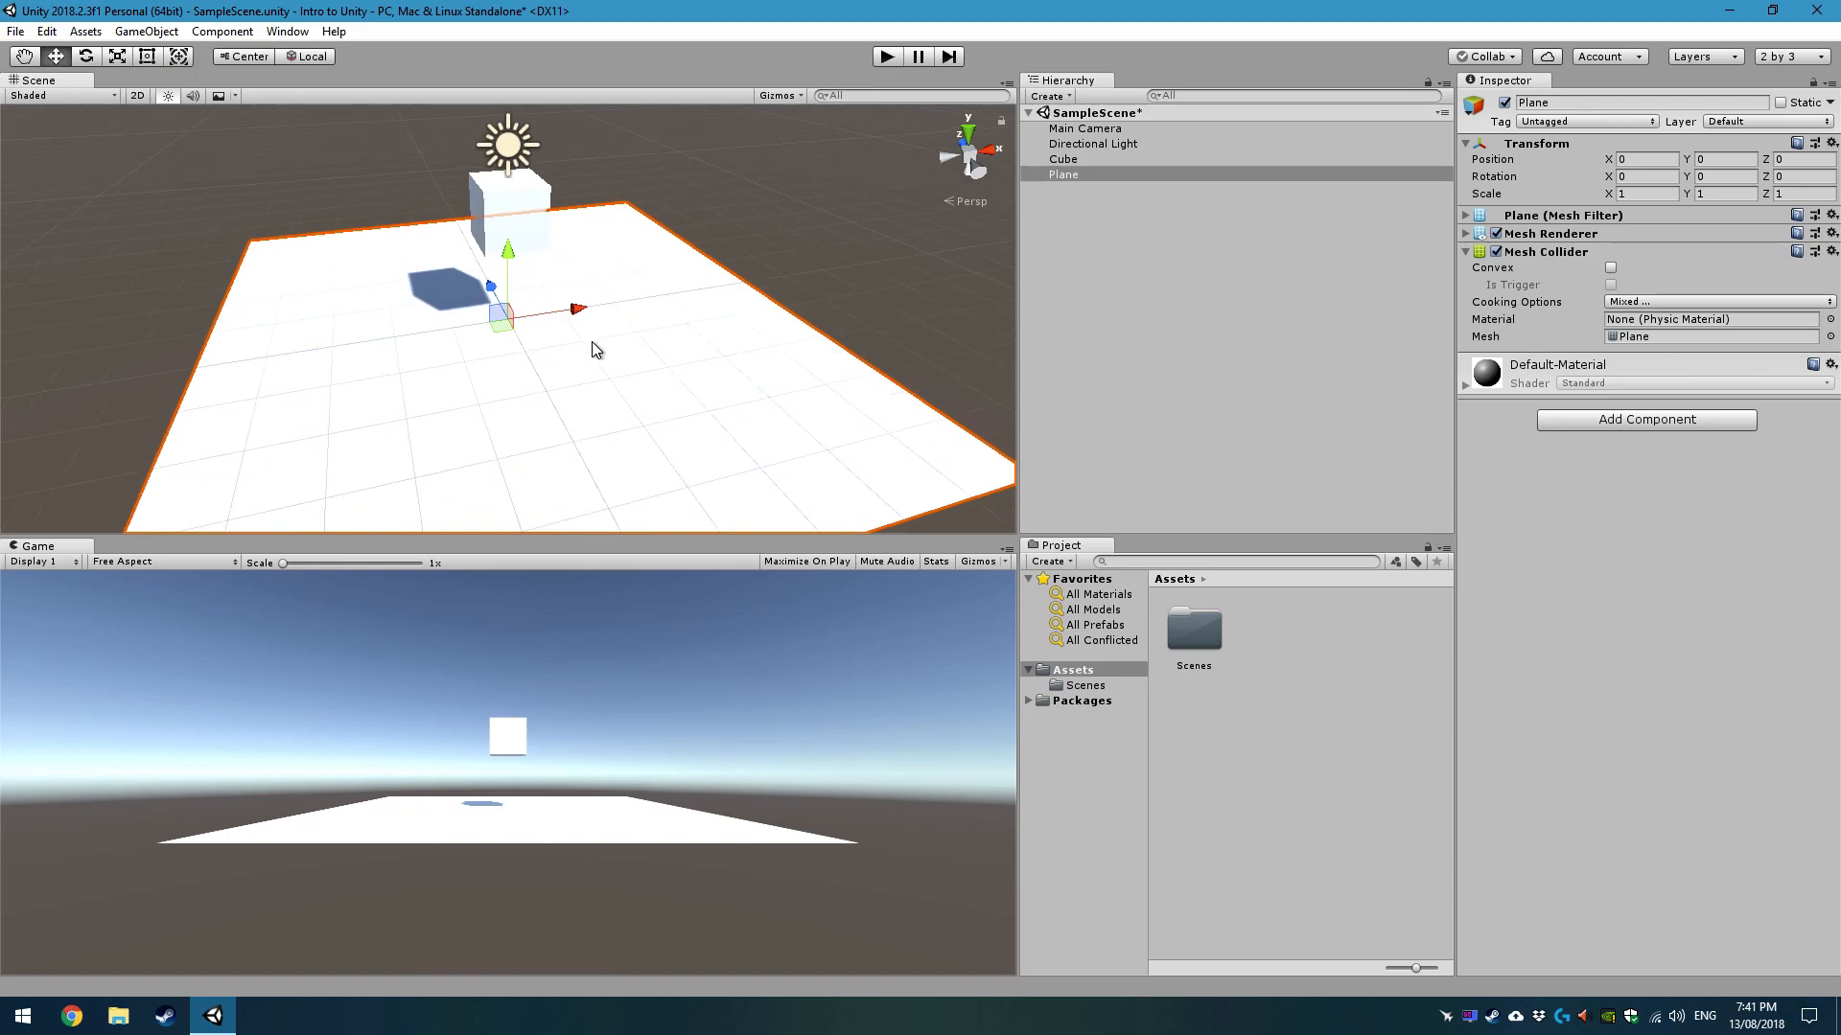
pyautogui.scroll(4, 590, 341)
pyautogui.keyDown('alt'); pyautogui.moveTo(629, 368); pyautogui.dragTo(788, 288); pyautogui.keyUp('alt')
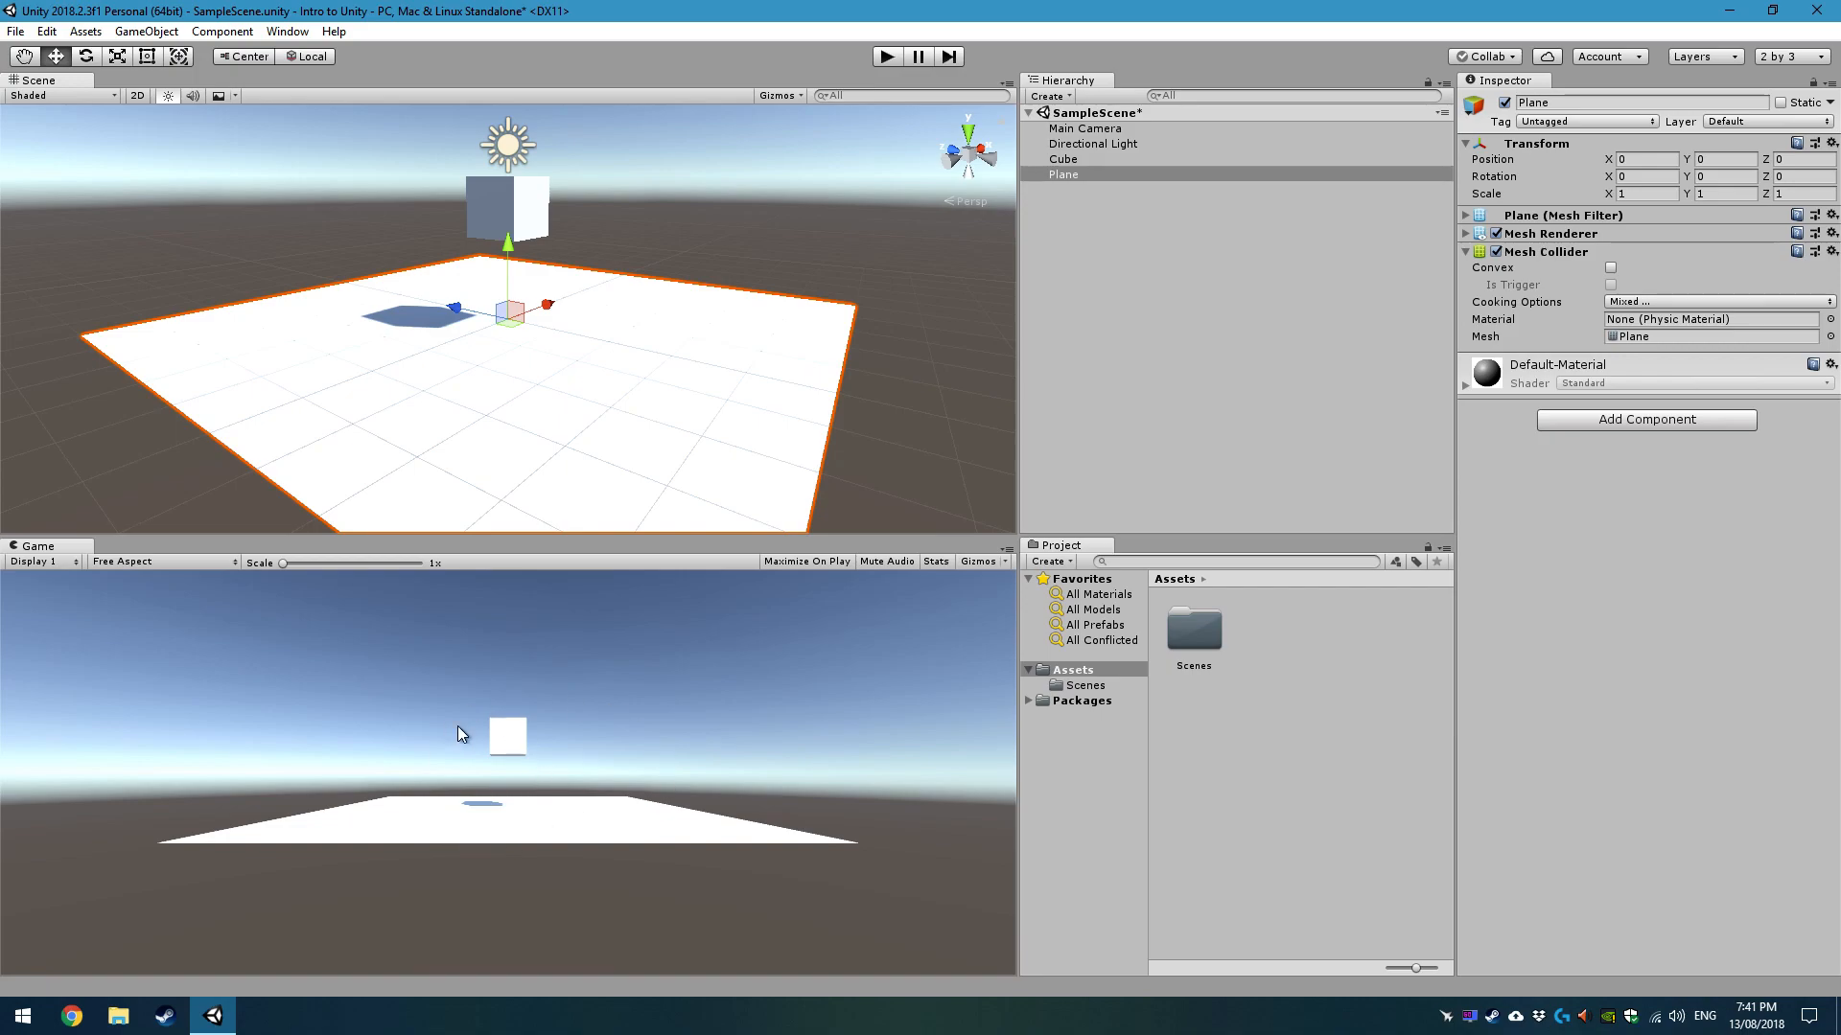
pyautogui.click(886, 59)
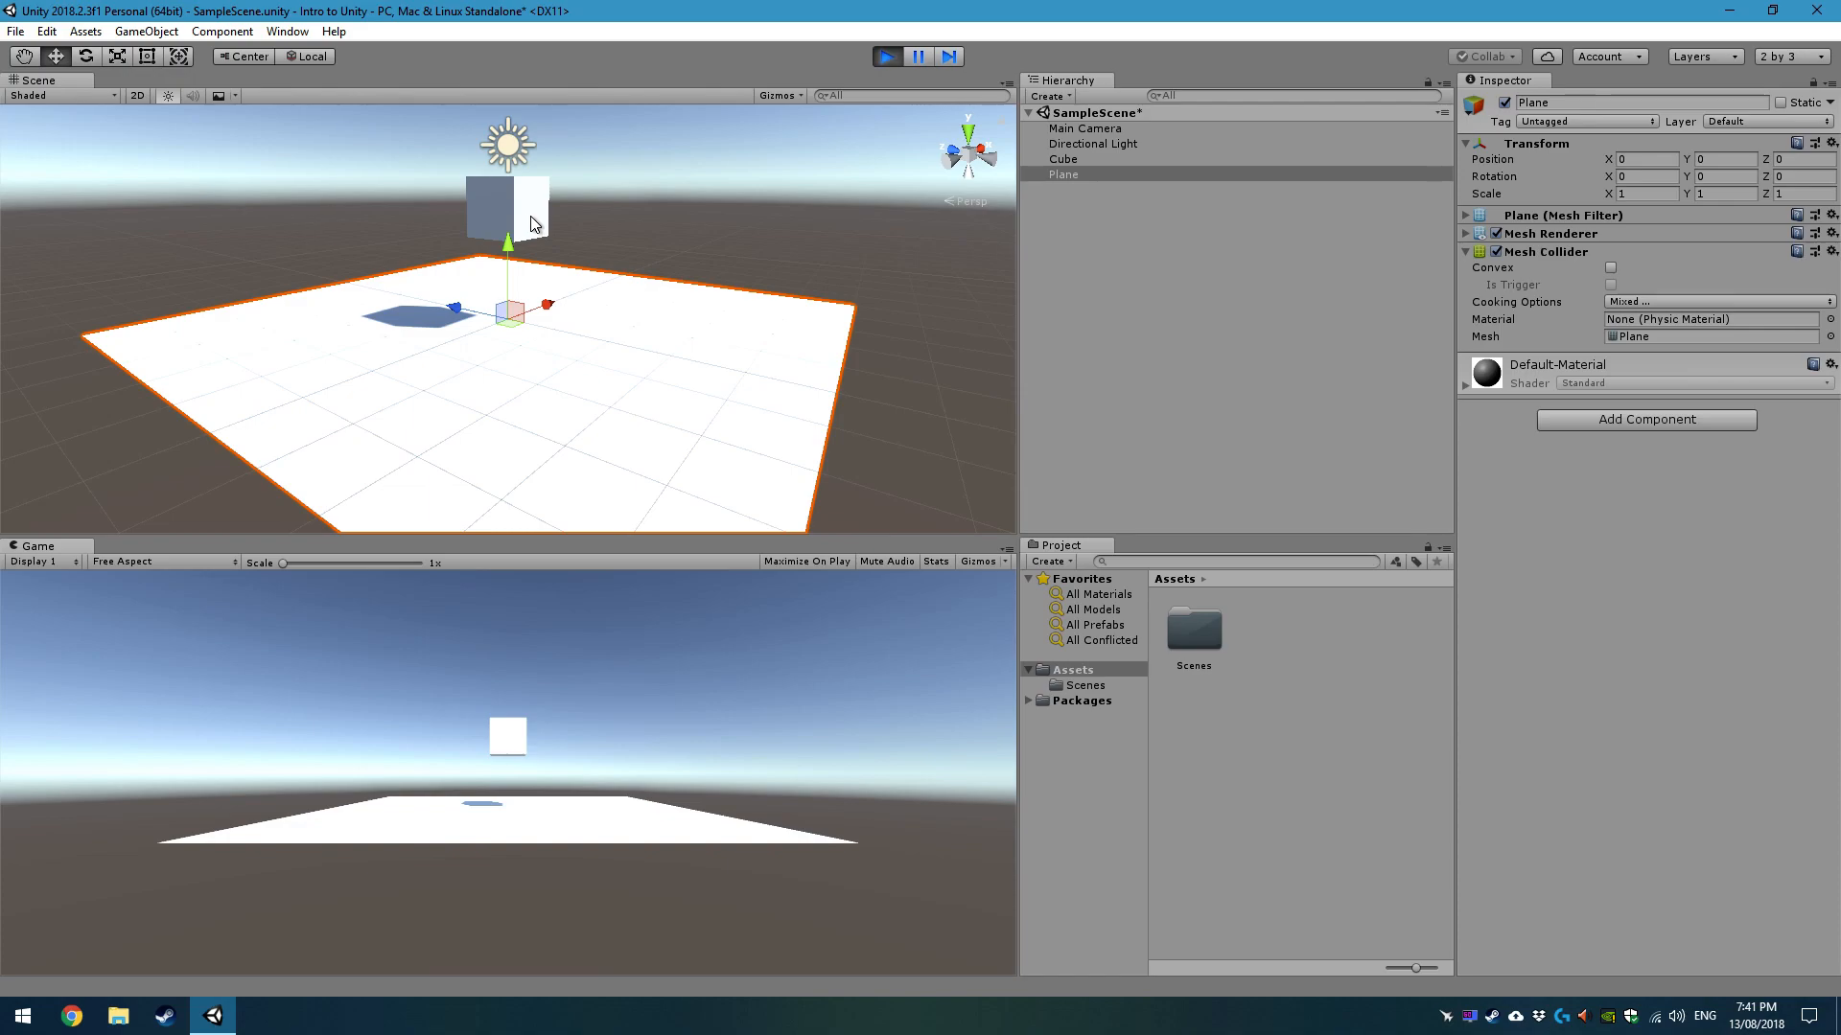
# Step: Stop the running game, save SampleScene with File > Save Scene, and select the Cube
pyautogui.click(884, 60)
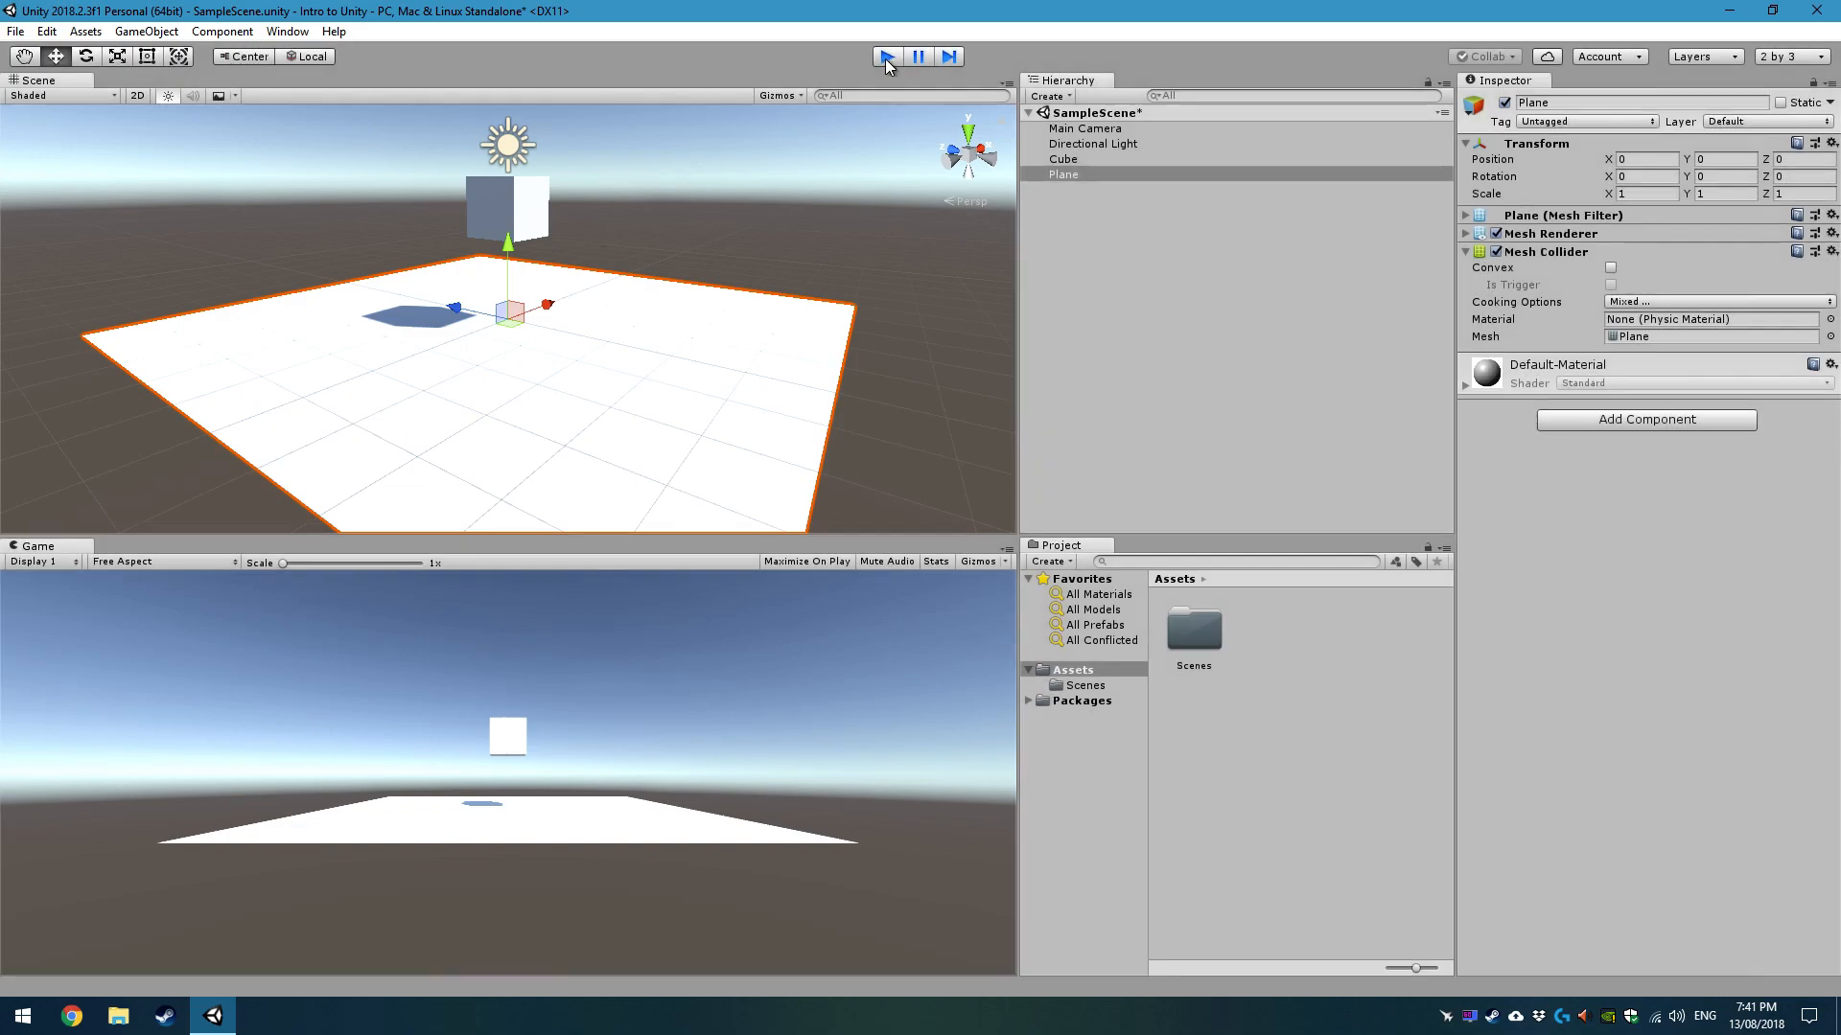
pyautogui.click(15, 33)
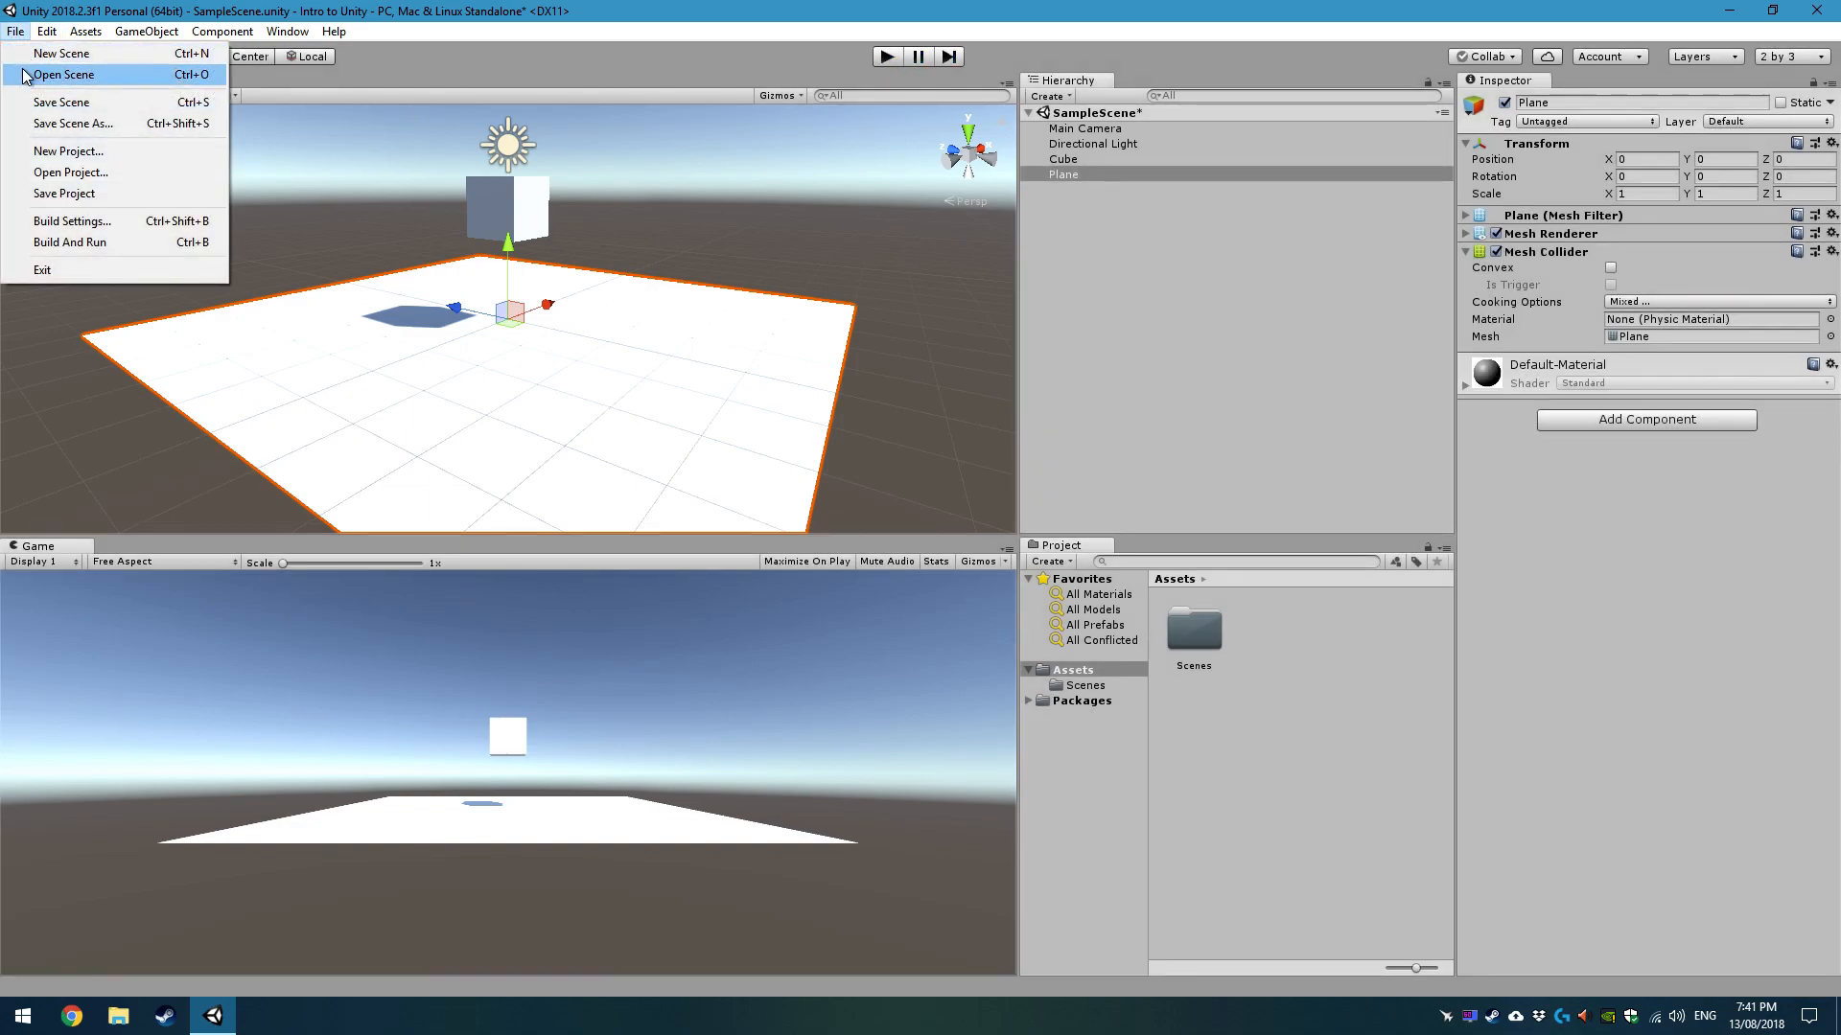
pyautogui.click(28, 101)
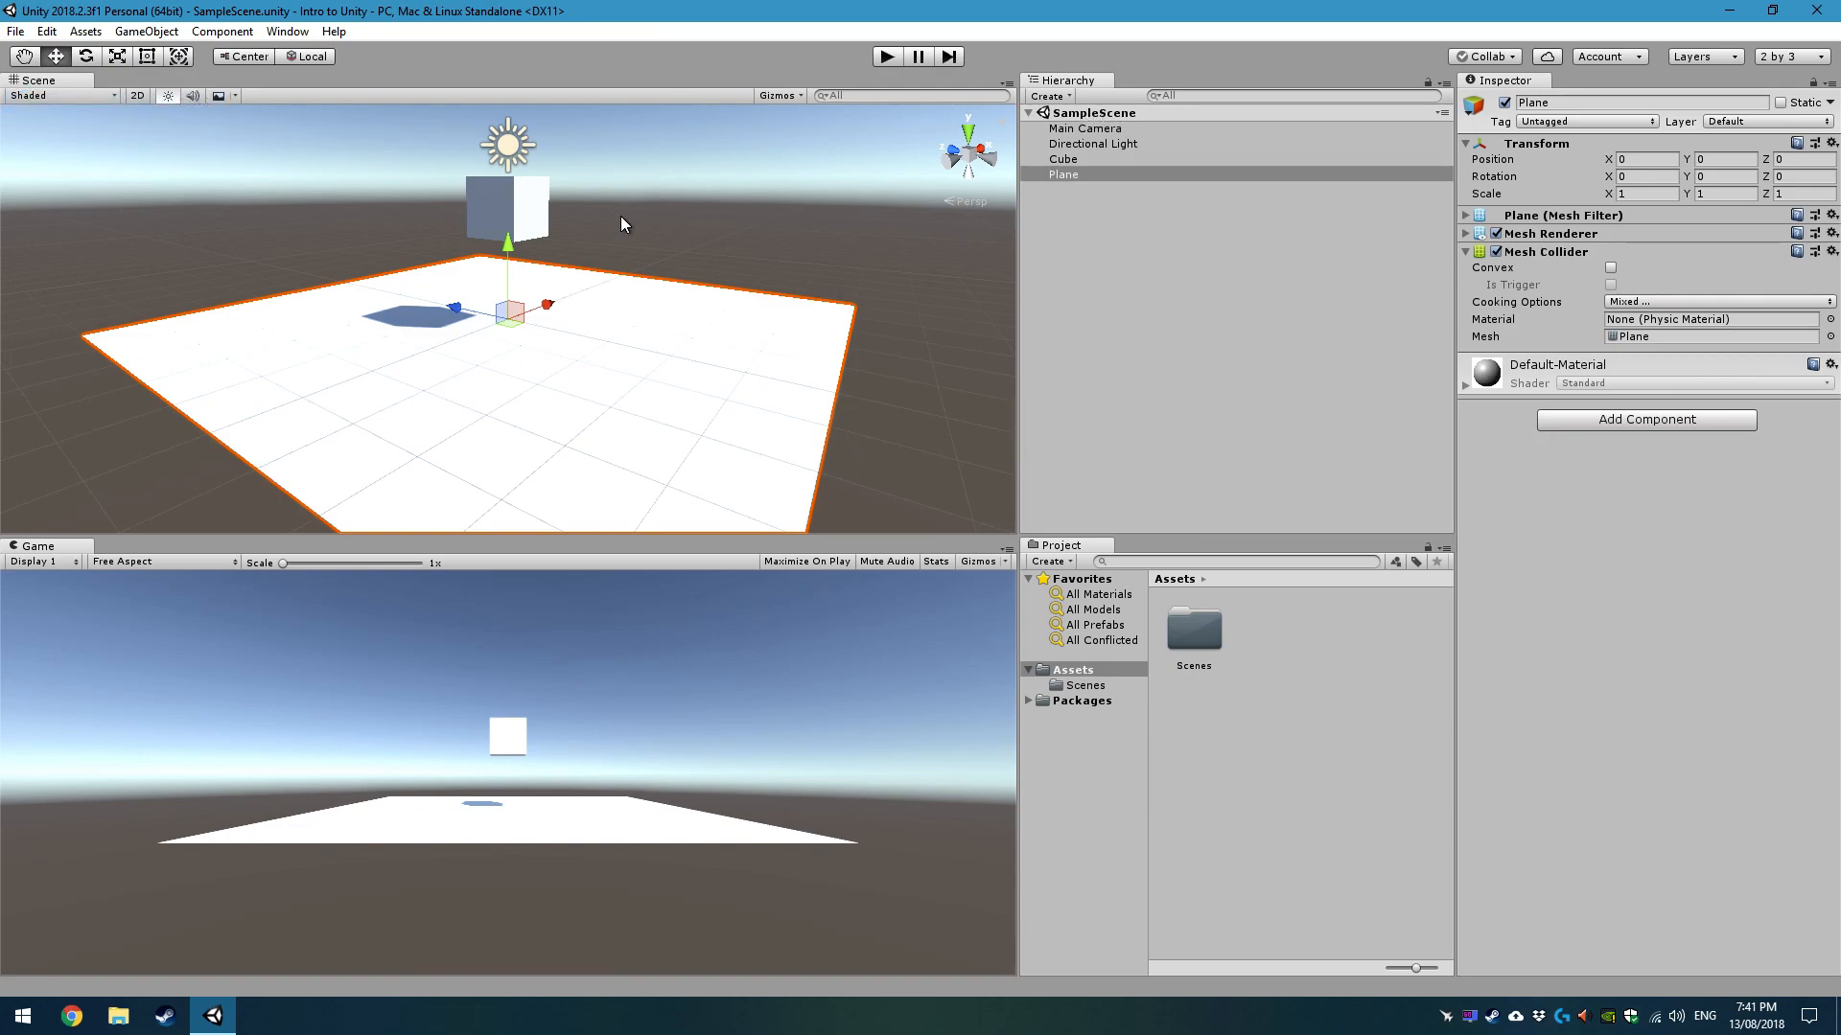
pyautogui.click(1066, 161)
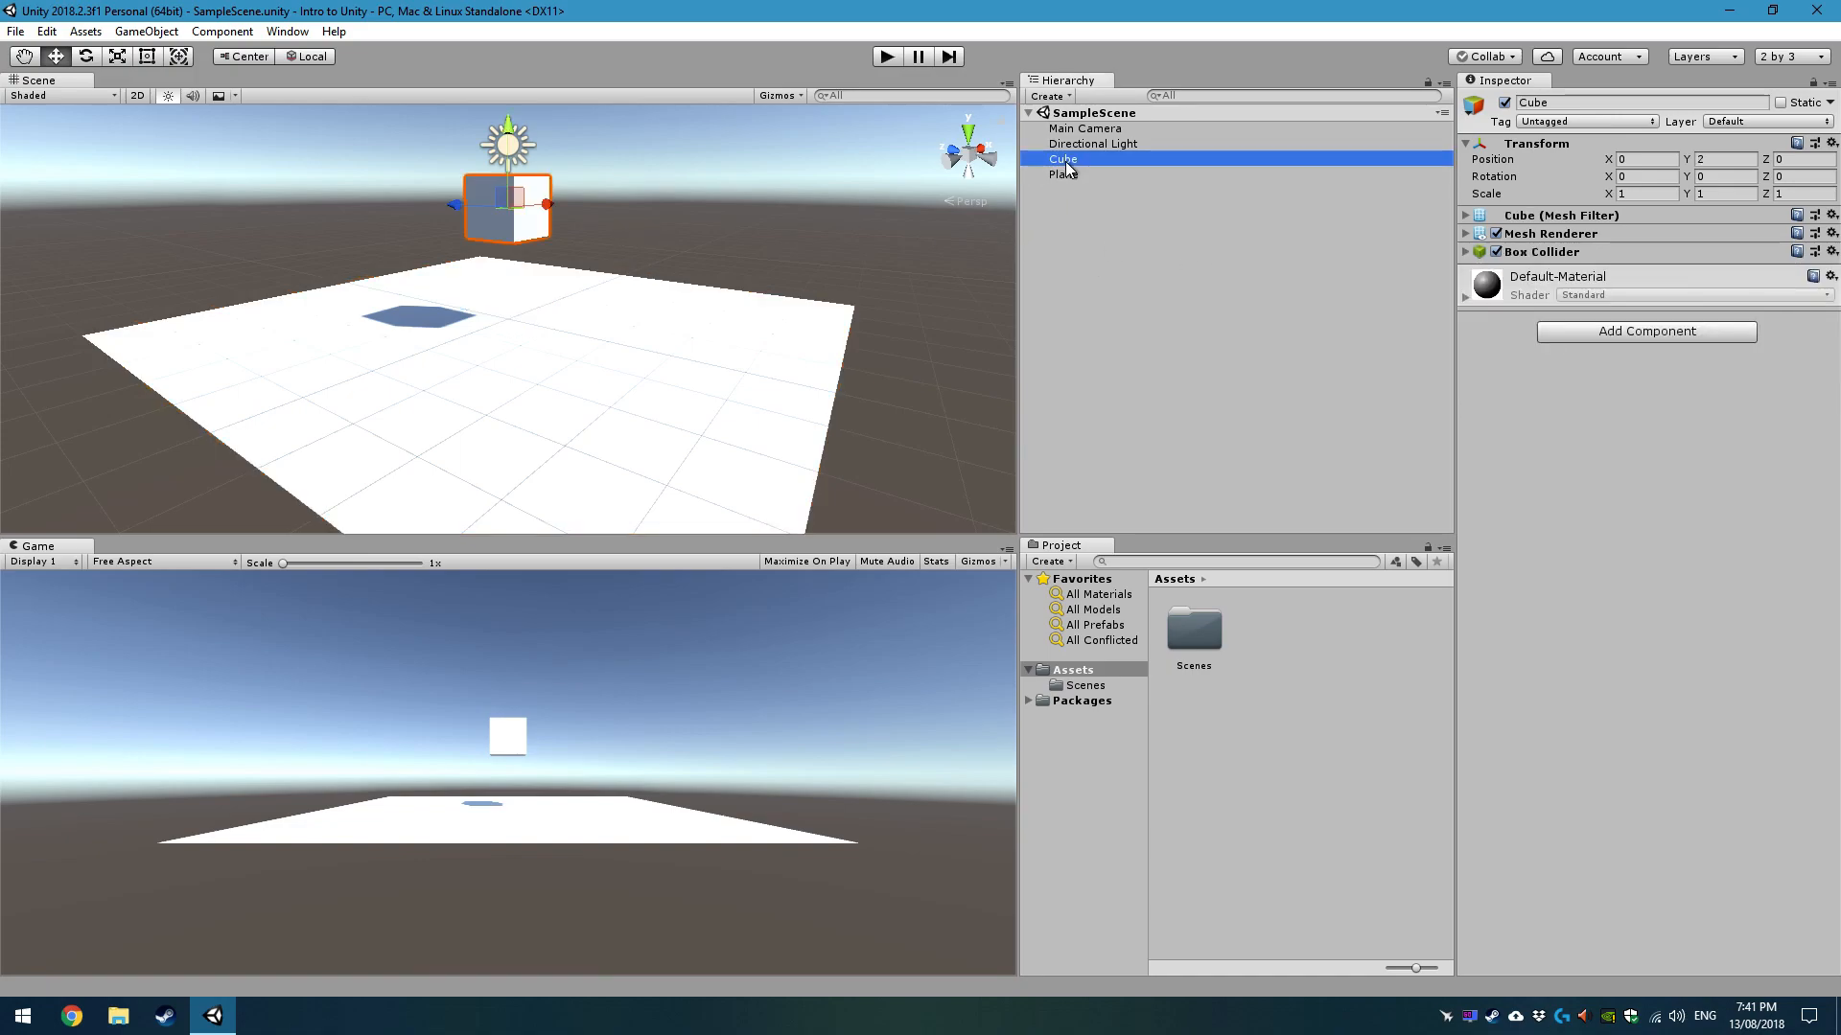
# Step: Add a Physics > Rigidbody to the Cube and test-play it falling onto the Plane
pyautogui.click(1641, 330)
pyautogui.scroll(-3, 1631, 463)
pyautogui.click(1599, 500)
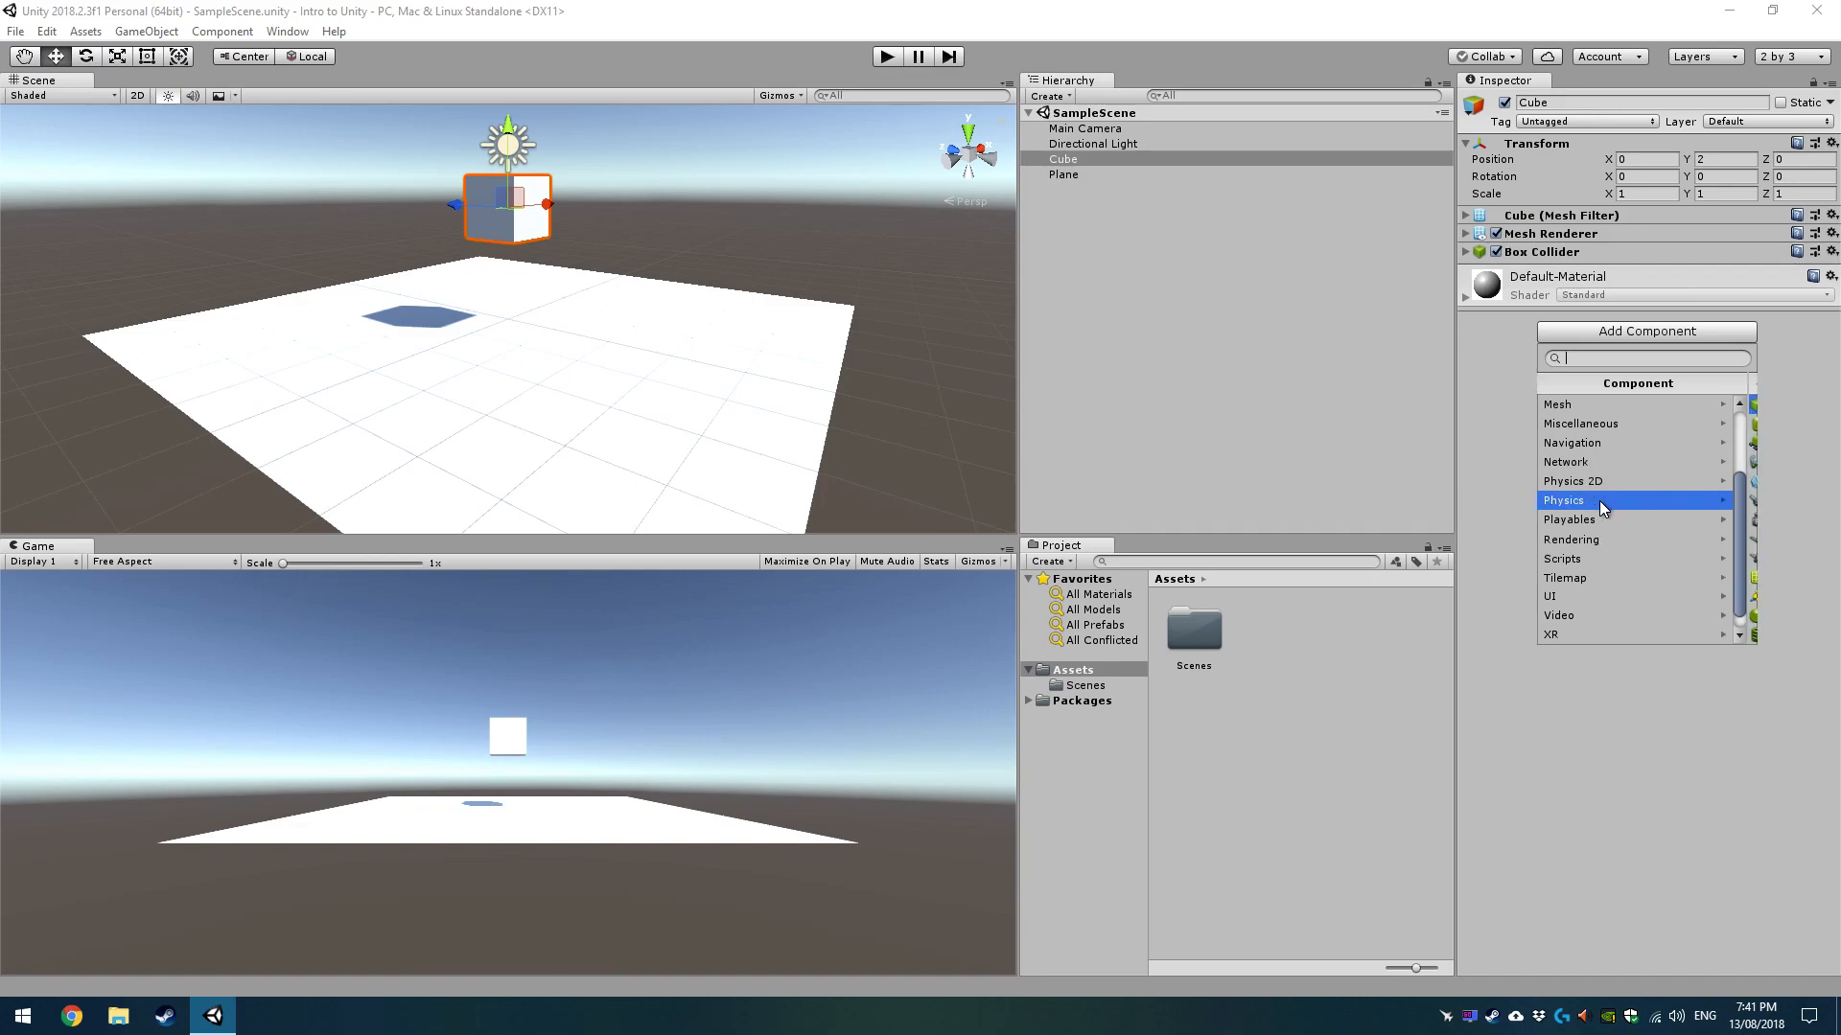
pyautogui.scroll(-1, 1613, 486)
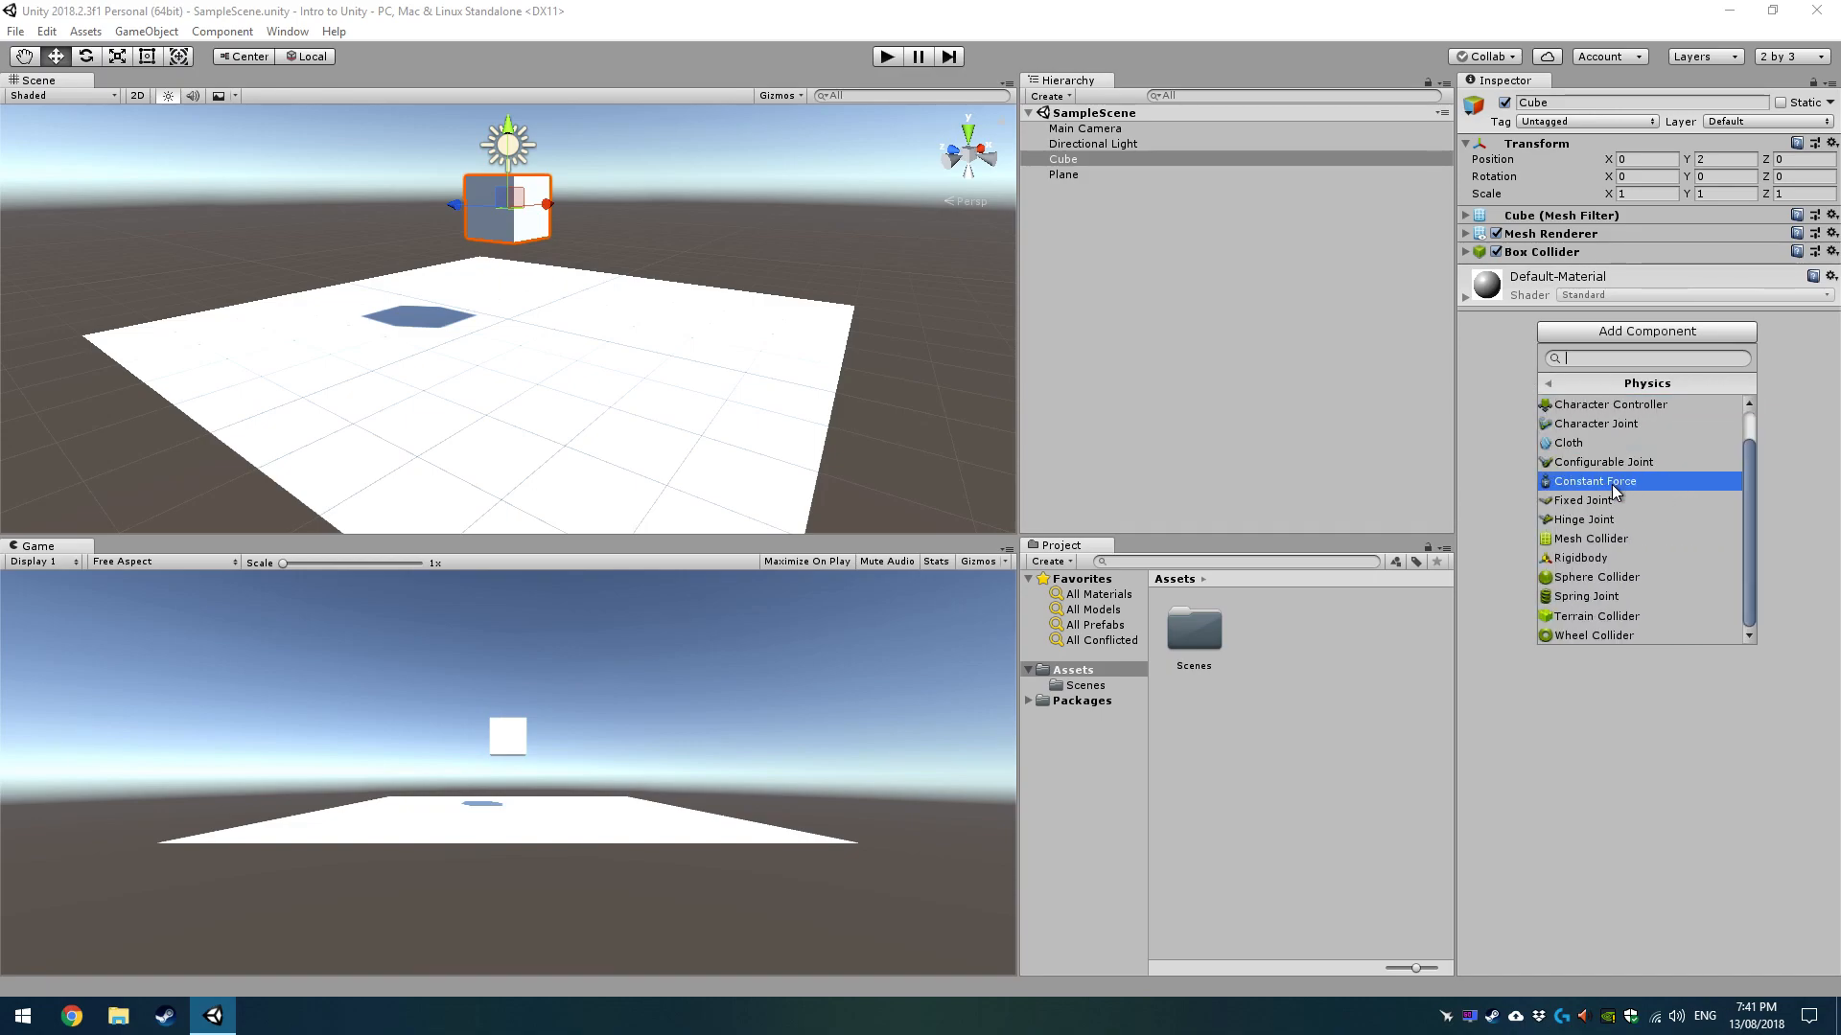
pyautogui.click(1588, 559)
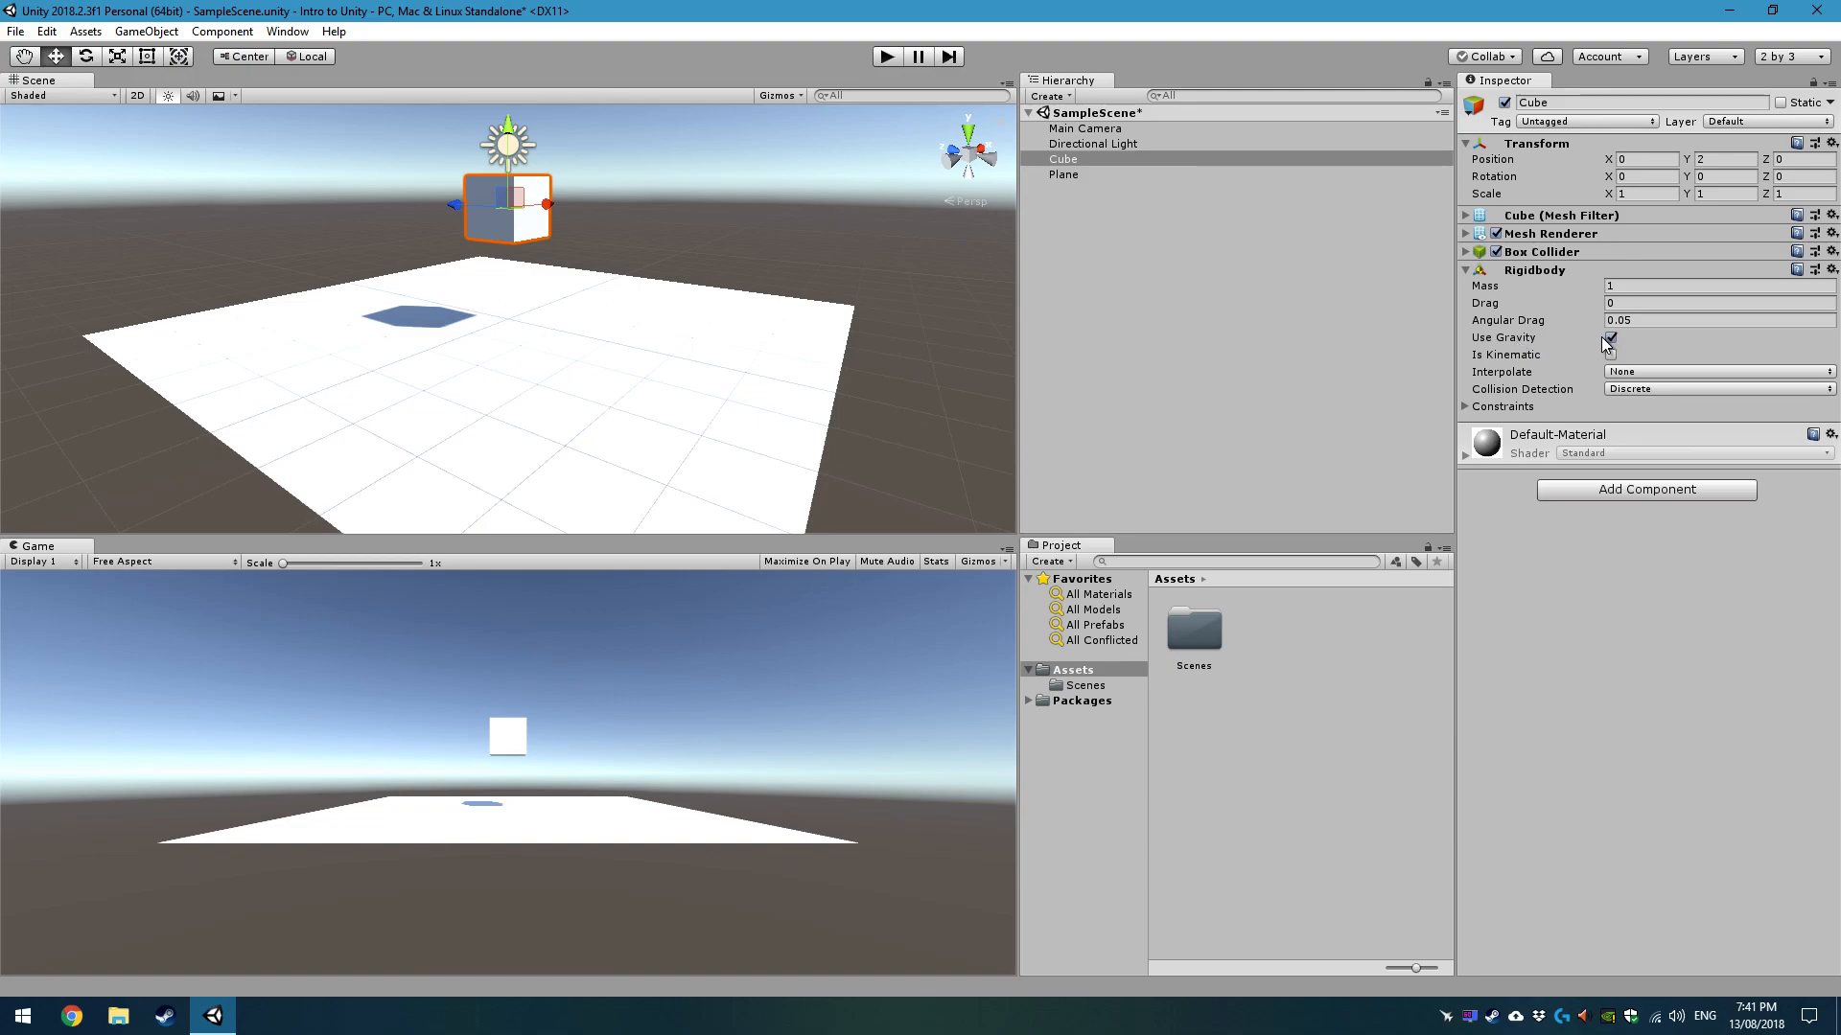
pyautogui.click(887, 56)
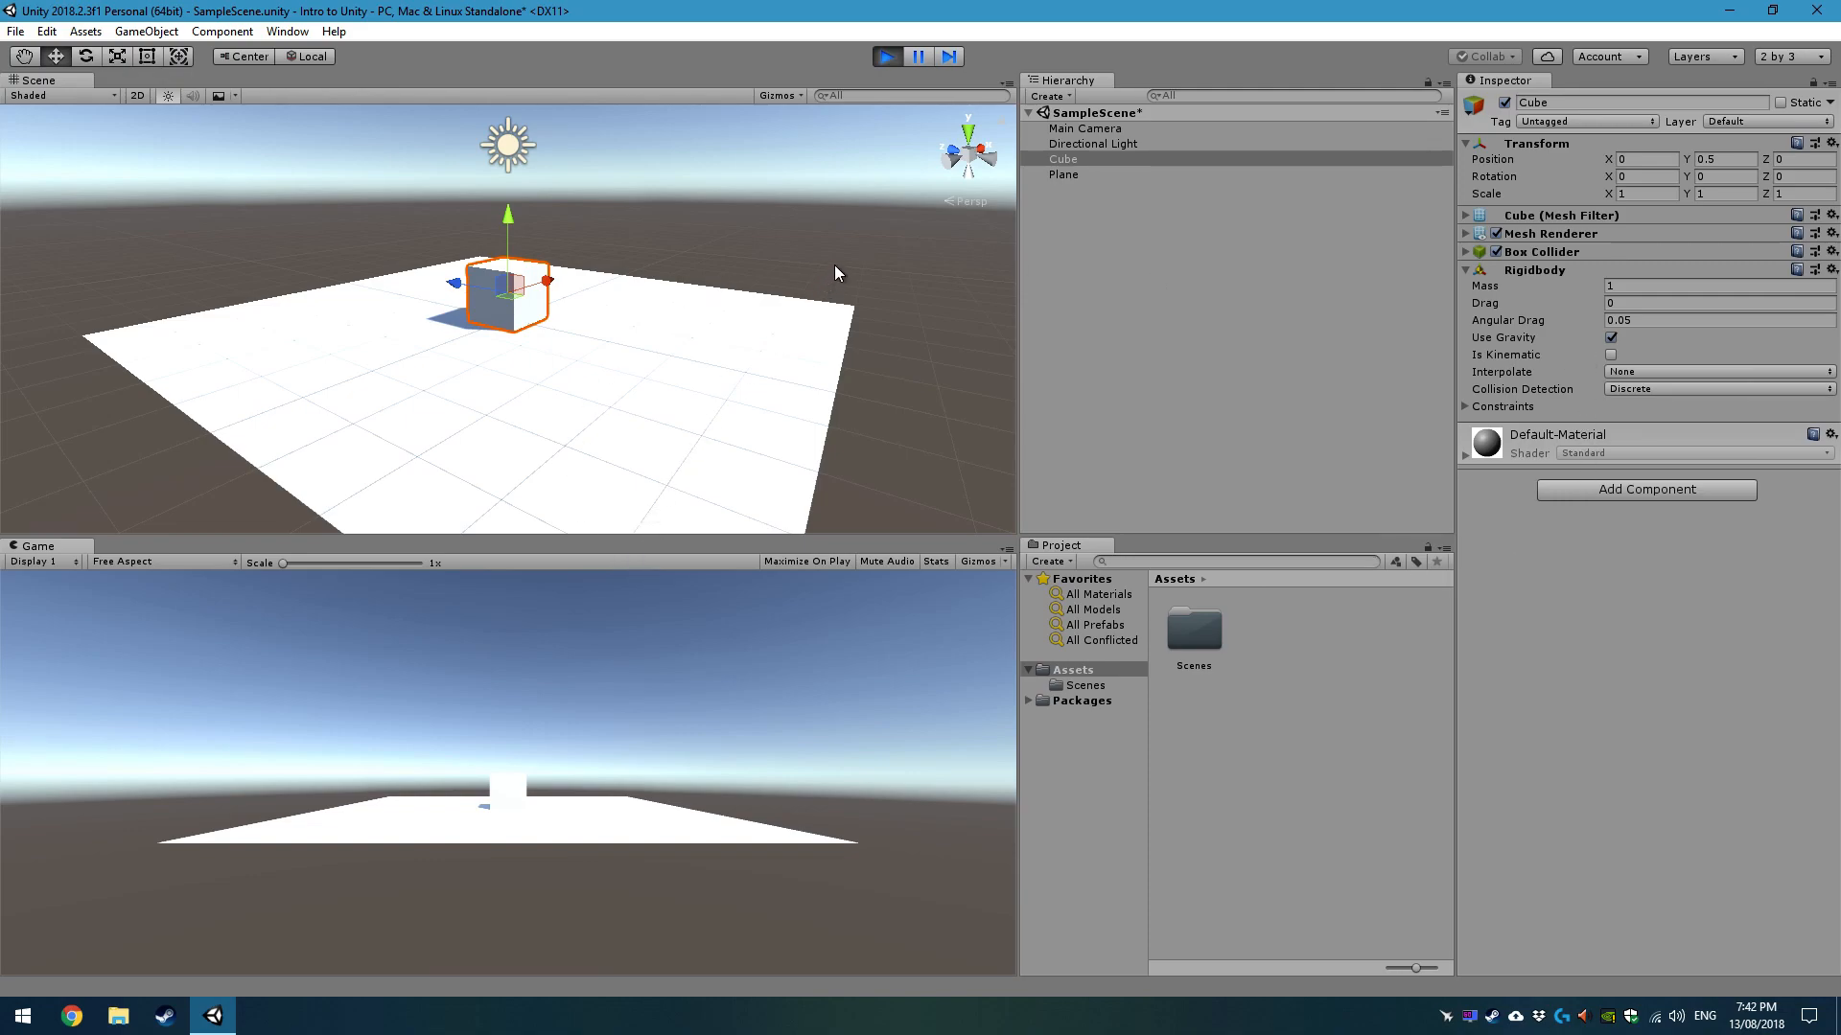
pyautogui.click(888, 56)
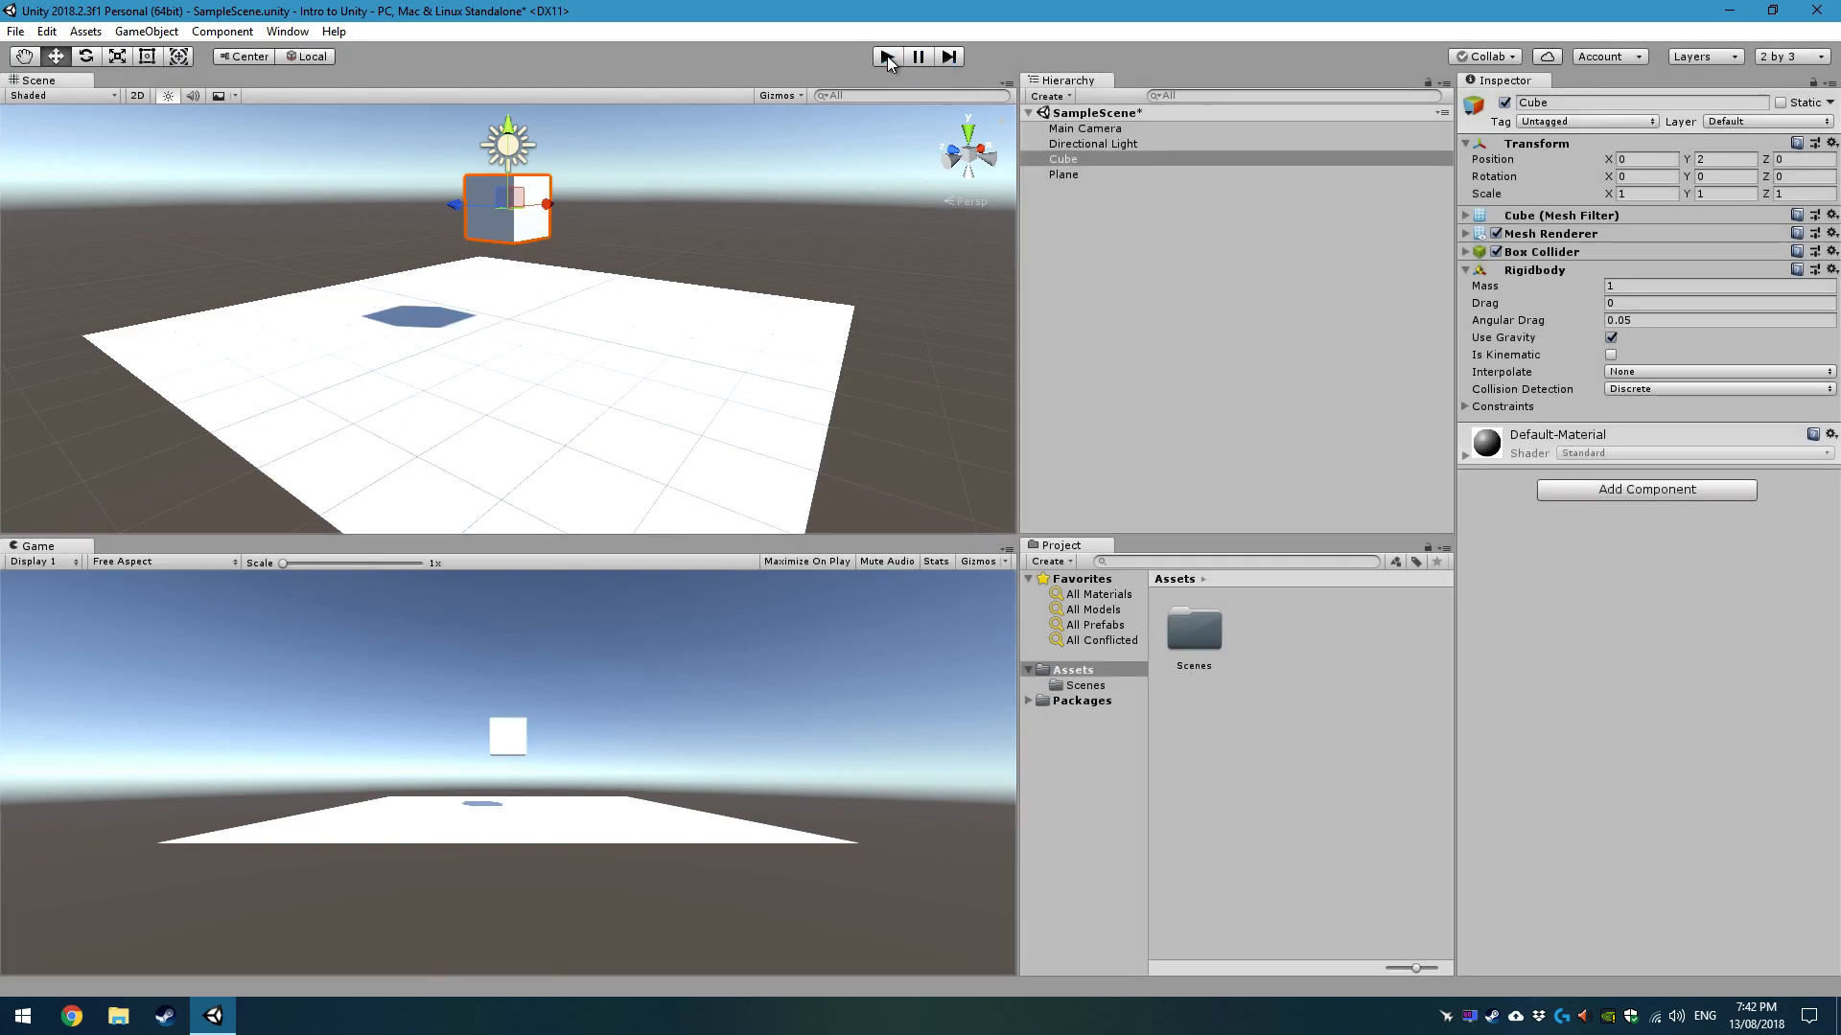
# Step: Snap the Scene view between Top, Right and Front views, ending on an orthographic Top view
pyautogui.keyDown('alt'); pyautogui.moveTo(847, 331); pyautogui.dragTo(802, 365); pyautogui.keyUp('alt')
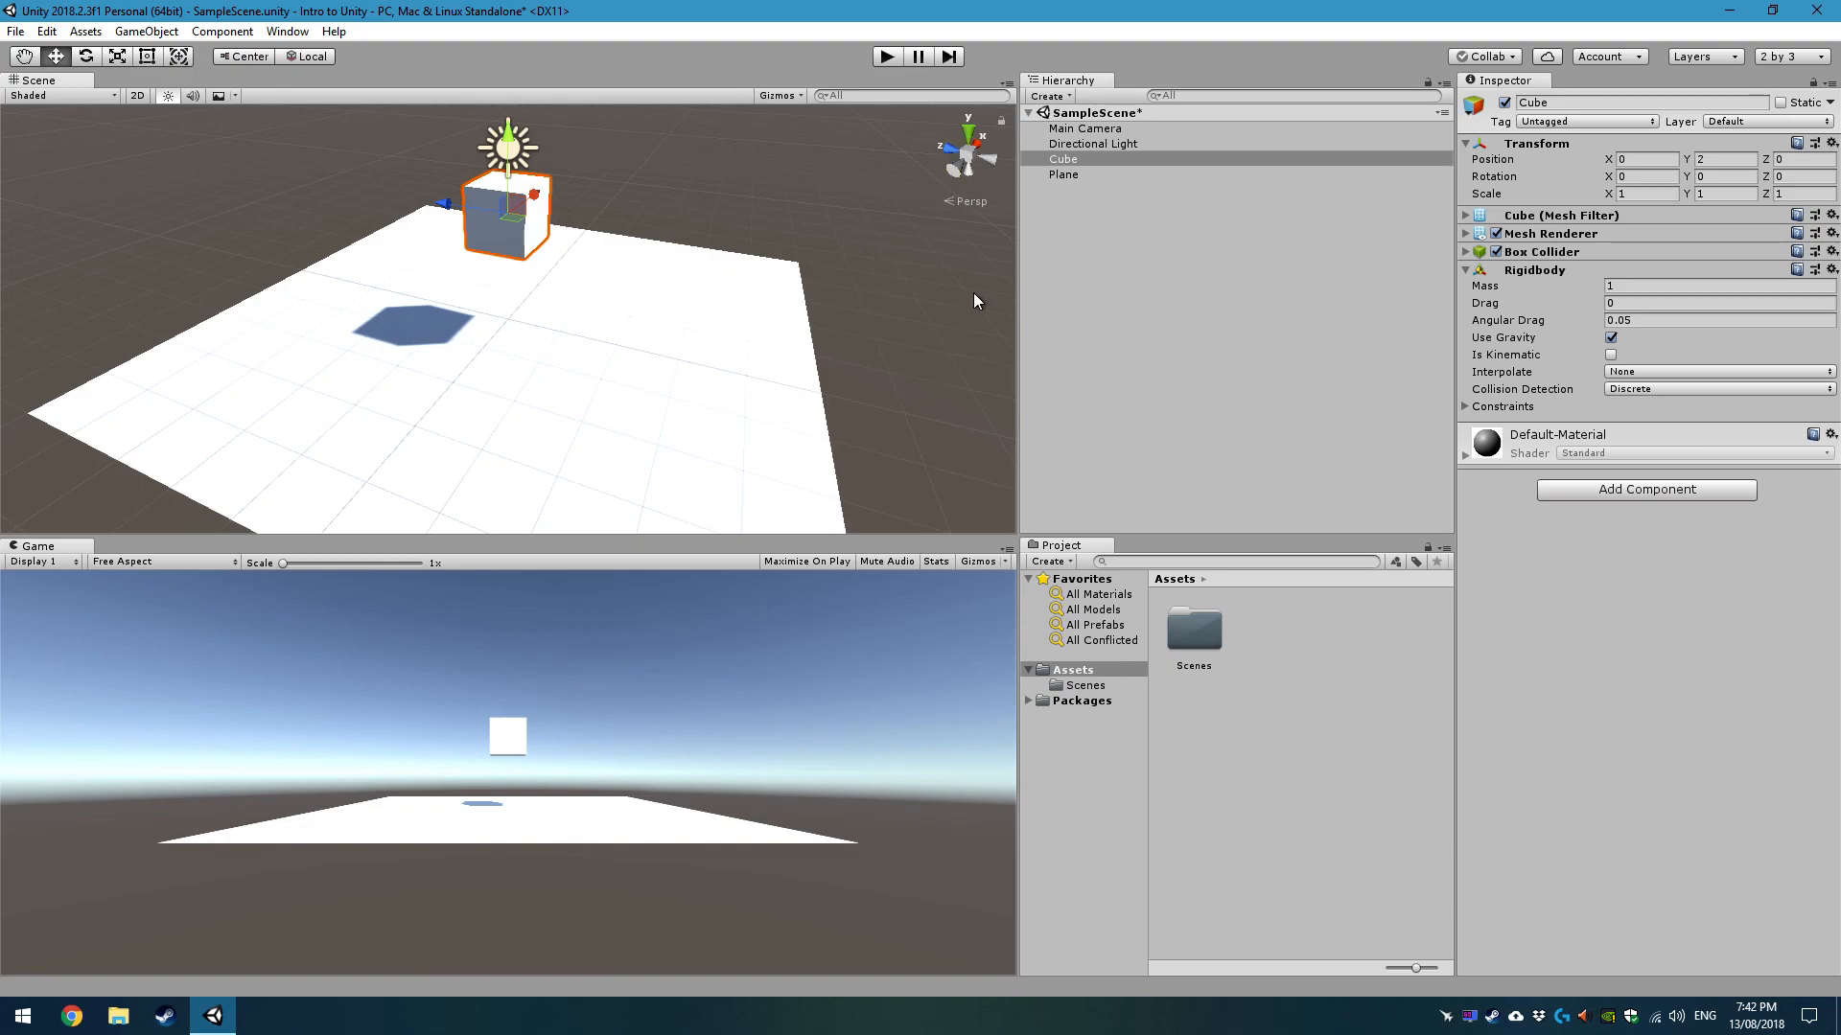
pyautogui.click(968, 138)
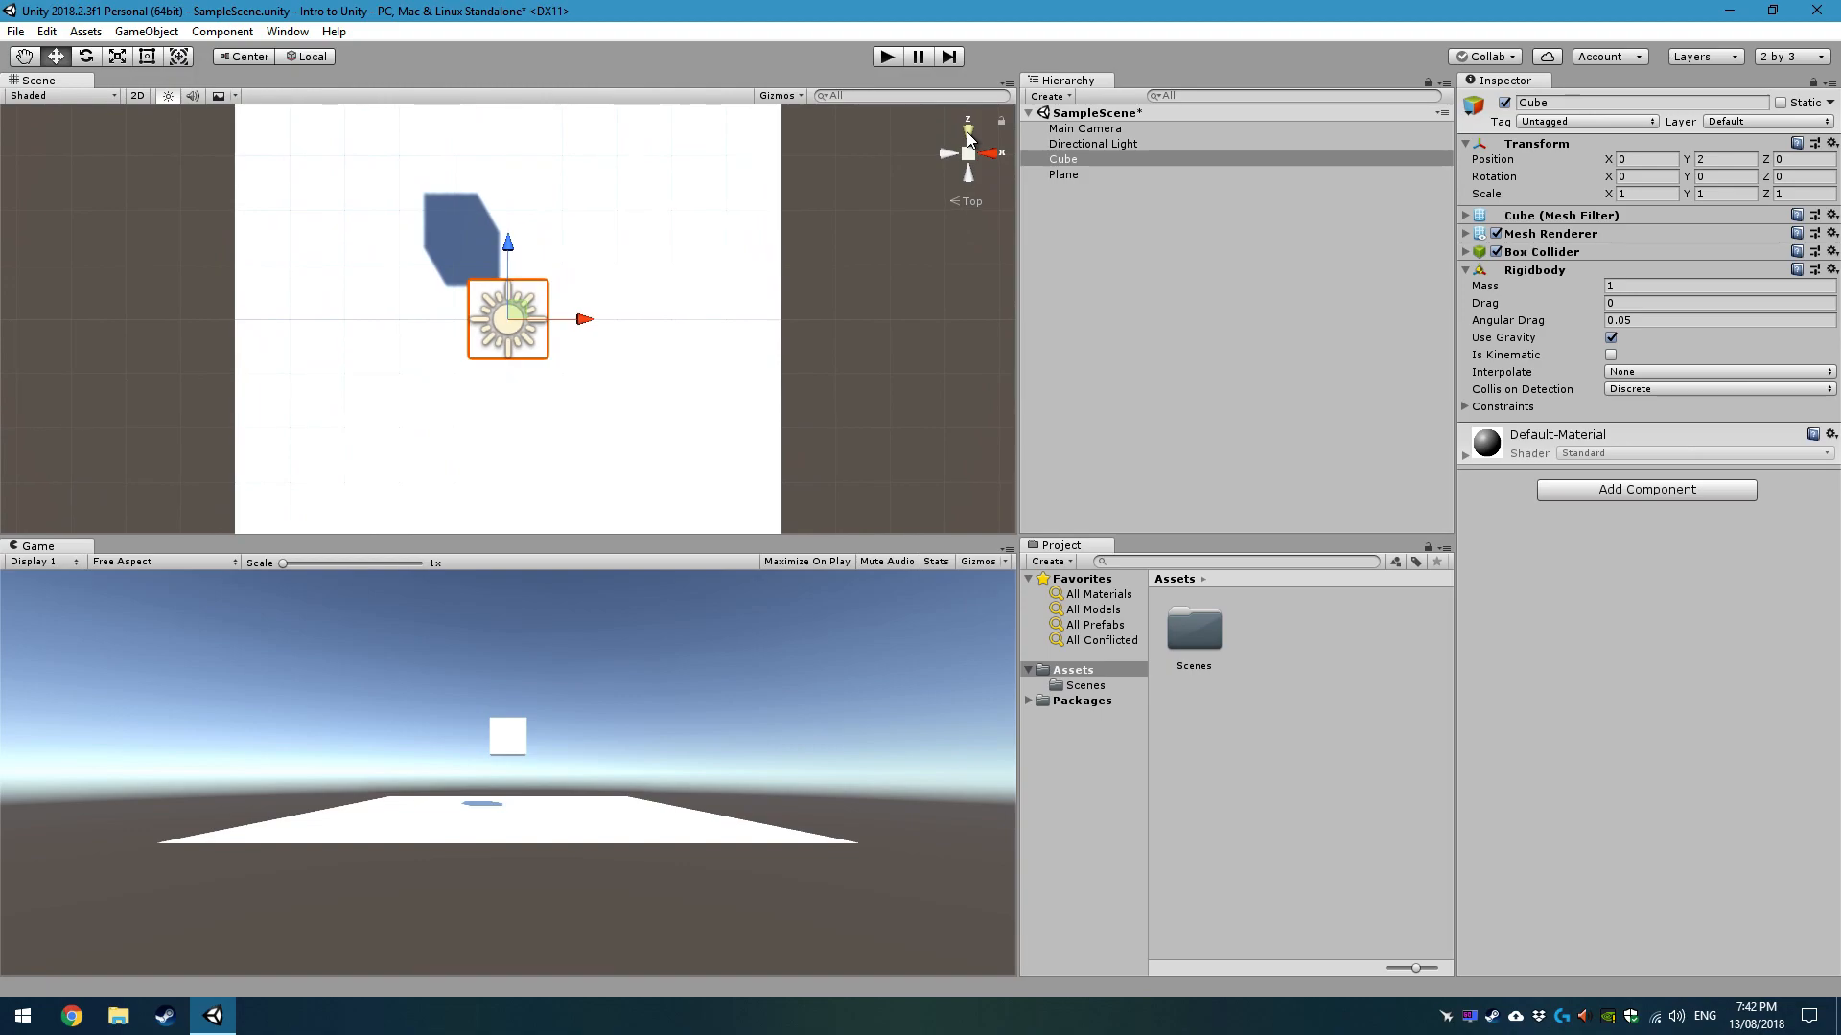
pyautogui.click(989, 153)
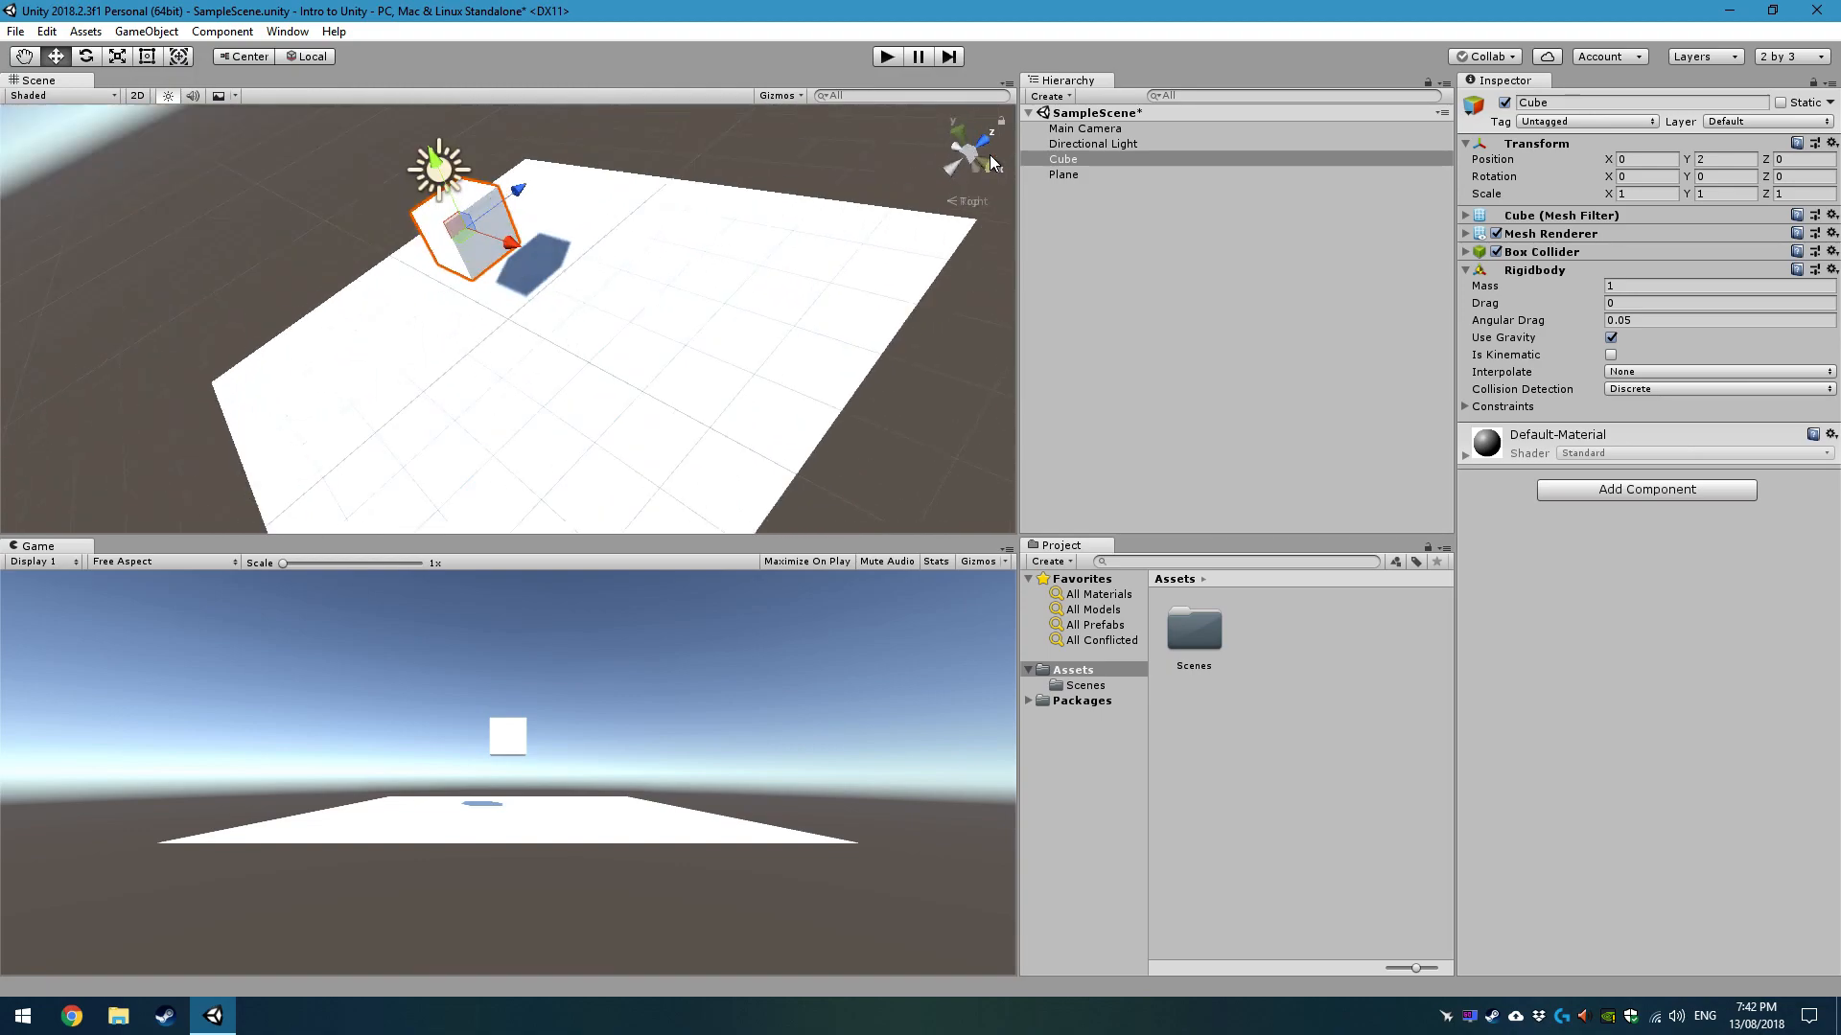
pyautogui.click(991, 153)
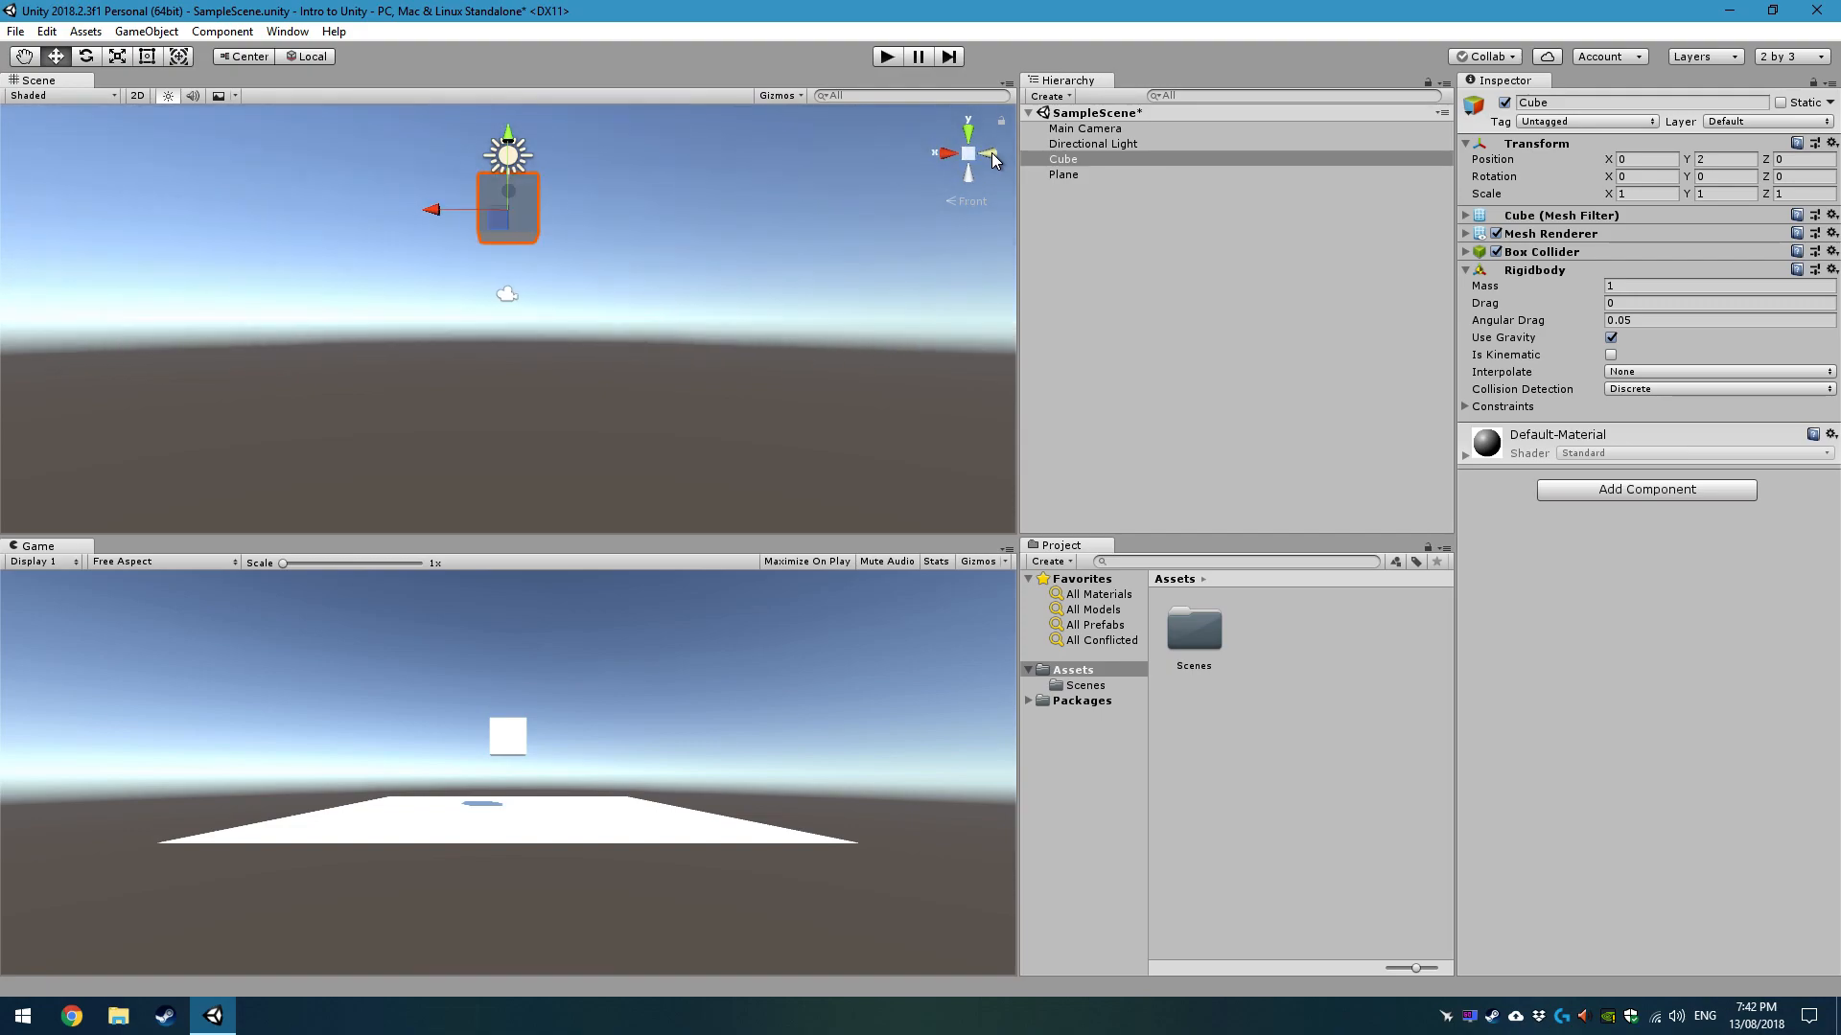
pyautogui.click(966, 134)
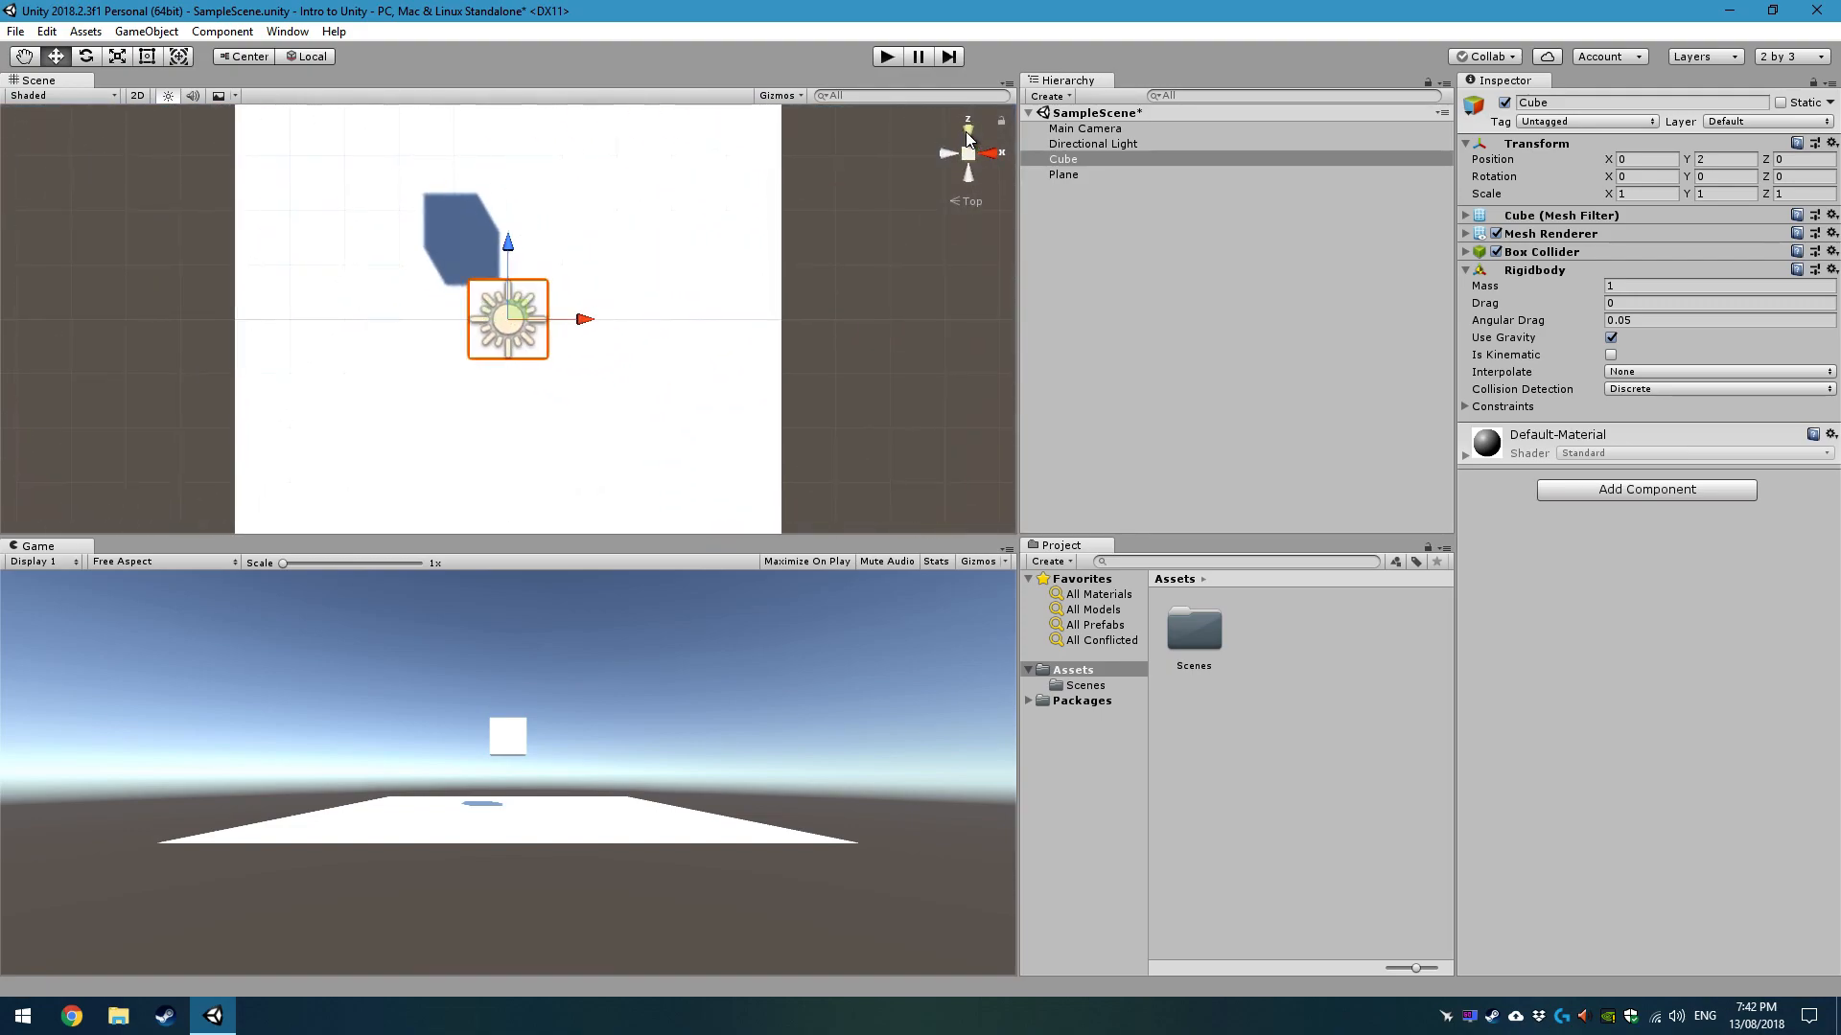
pyautogui.click(989, 153)
pyautogui.click(968, 131)
pyautogui.click(969, 154)
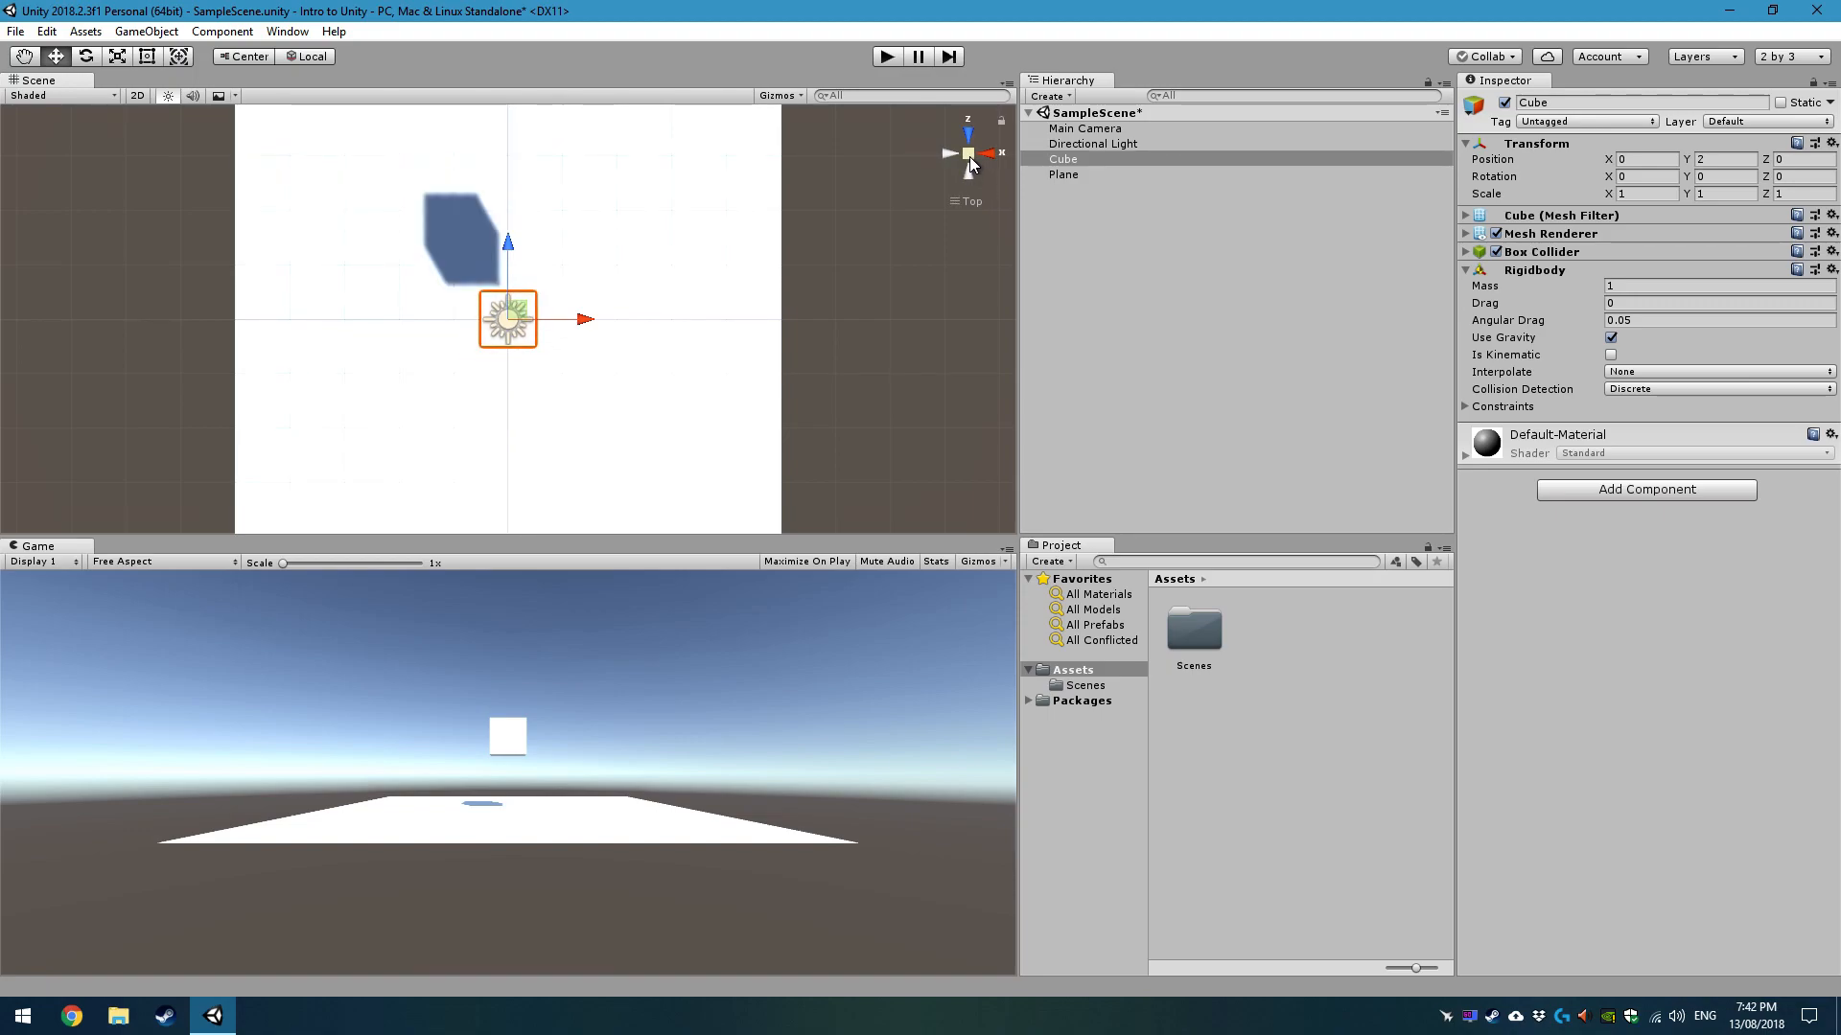
# Step: Orbit to an angled view and toggle the projection between perspective and isometric, ending isometric
pyautogui.keyDown('alt'); pyautogui.moveTo(970, 157); pyautogui.dragTo(757, 239); pyautogui.keyUp('alt')
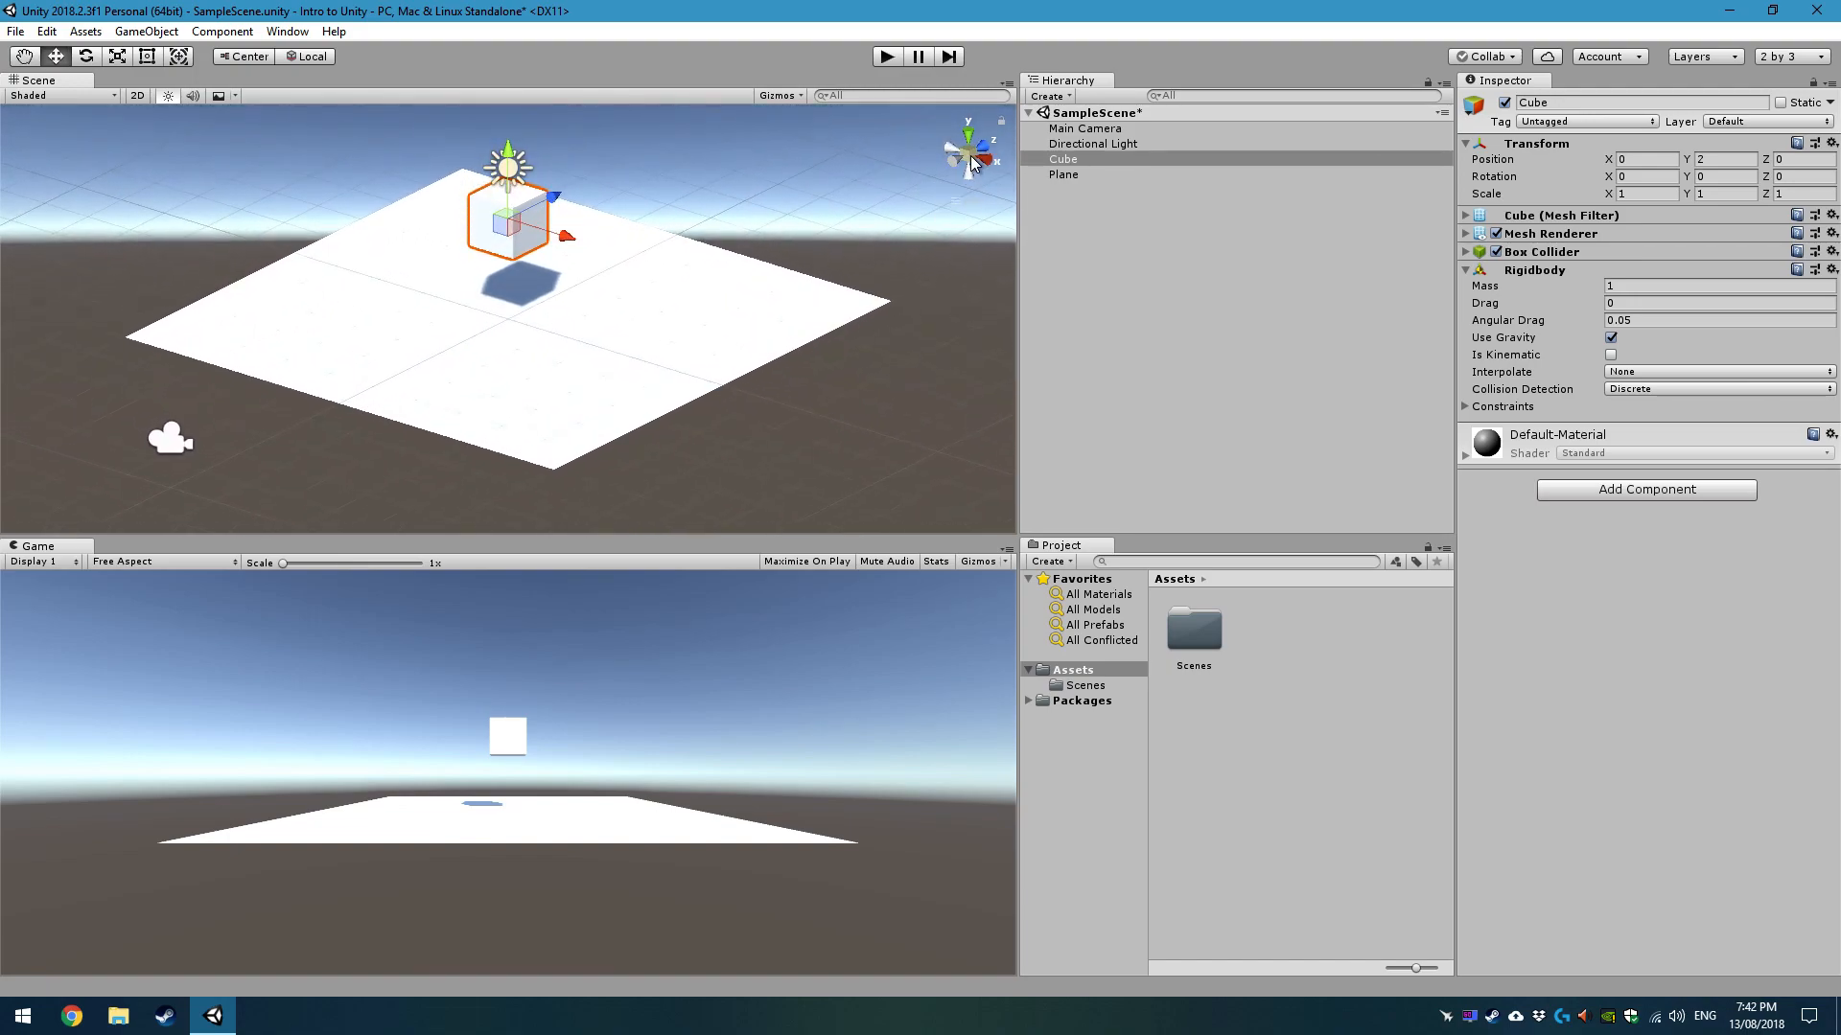
pyautogui.click(970, 155)
pyautogui.click(971, 156)
pyautogui.click(970, 155)
pyautogui.click(970, 155)
pyautogui.click(970, 156)
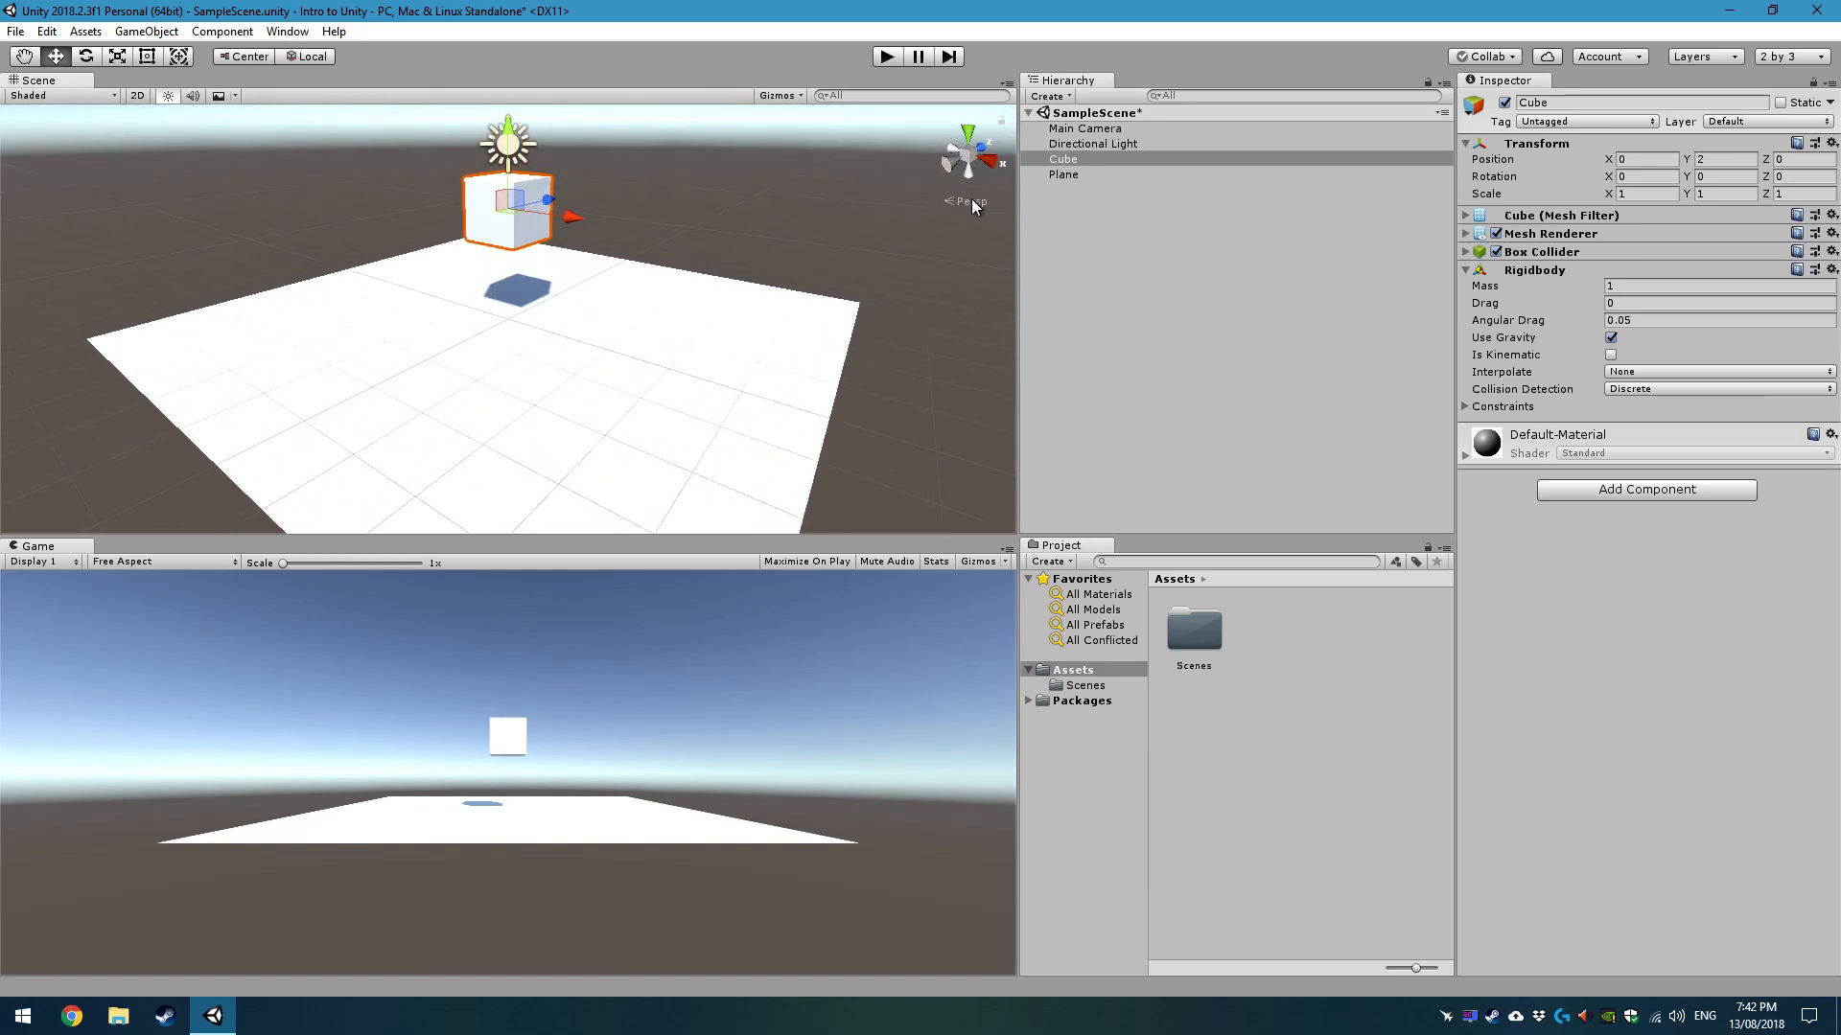
pyautogui.click(970, 156)
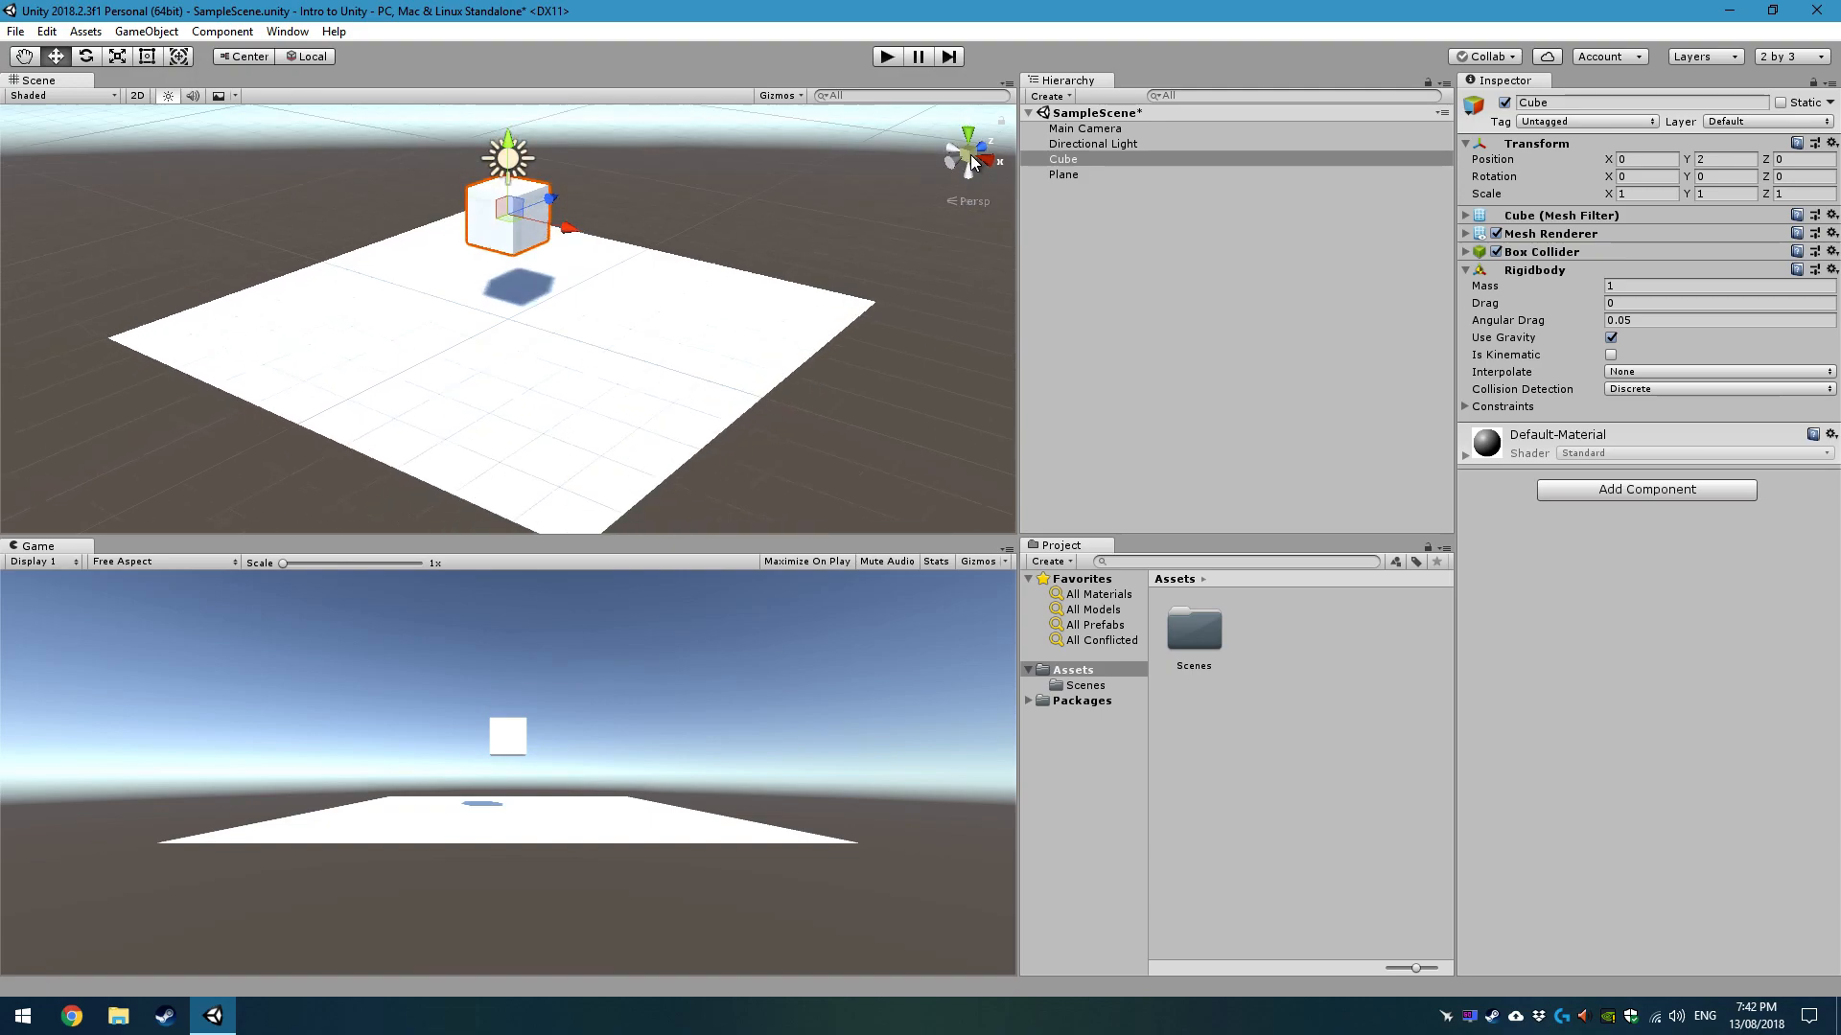
# Step: Try the Back view and orbit down onto the plane, deselect the Cube, and settle on isometric
pyautogui.keyDown('alt'); pyautogui.moveTo(971, 161); pyautogui.dragTo(936, 198); pyautogui.keyUp('alt')
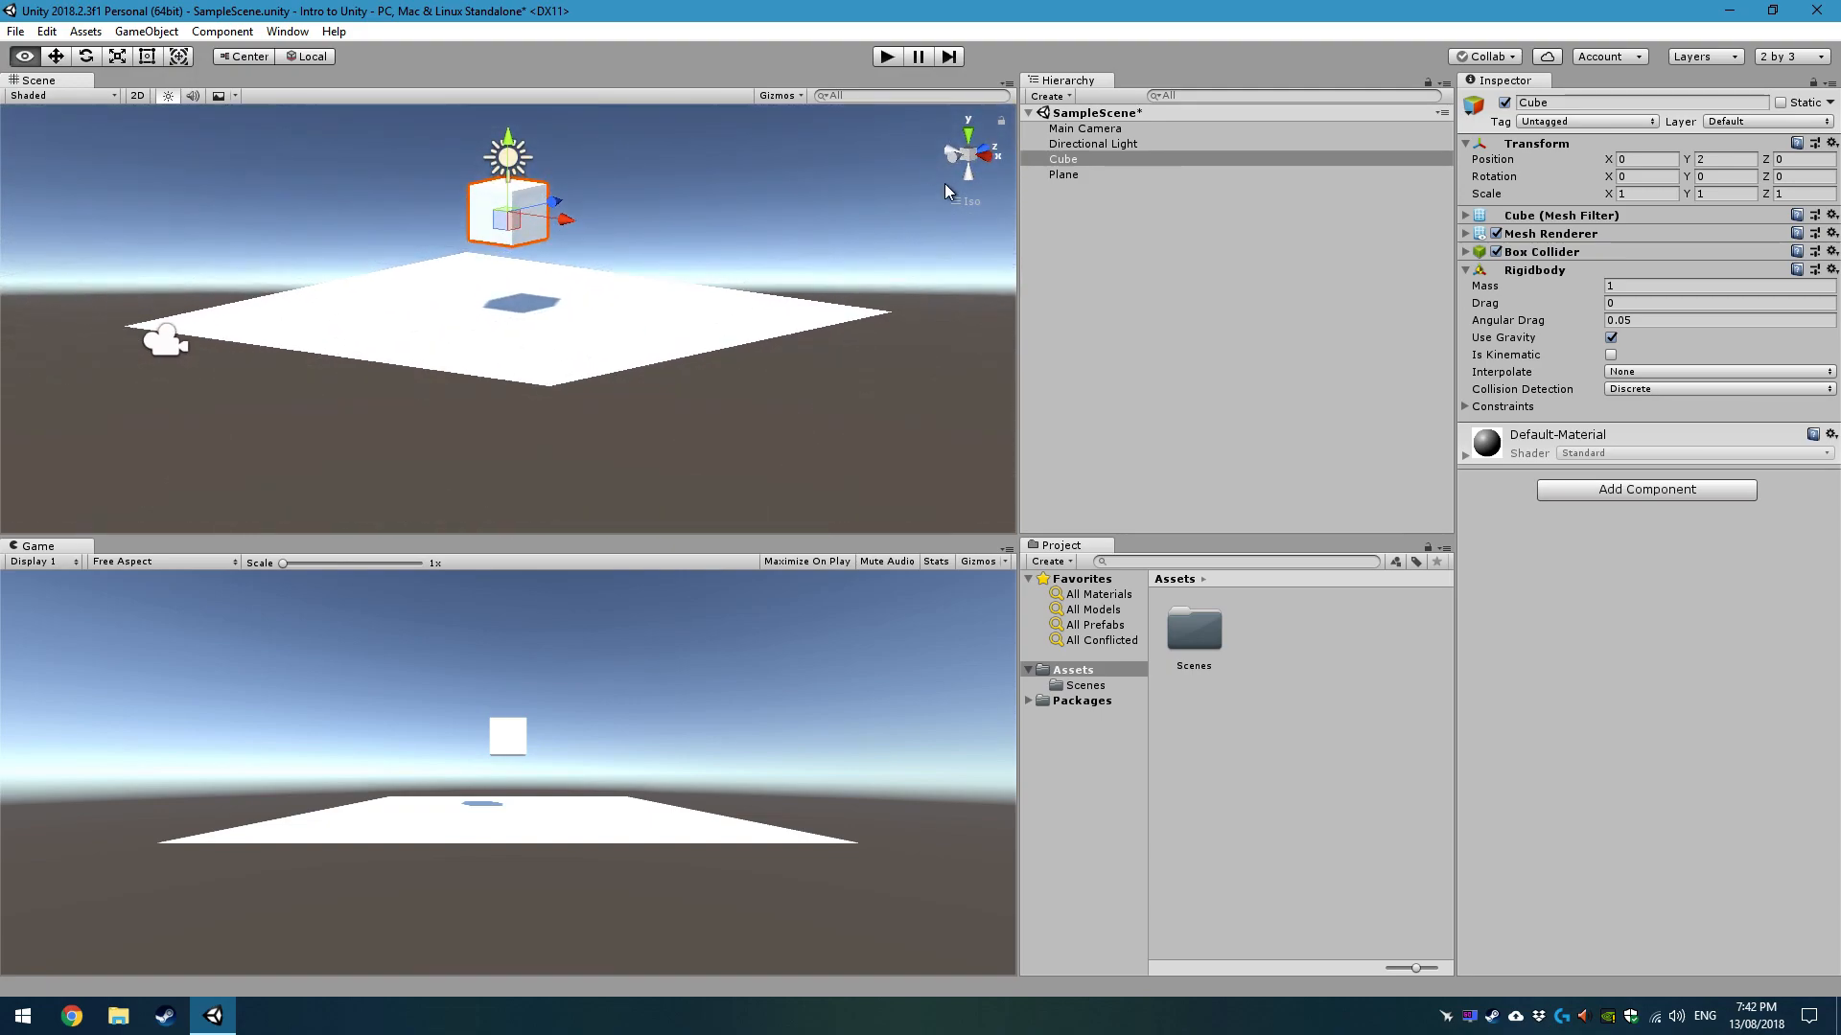
pyautogui.click(969, 155)
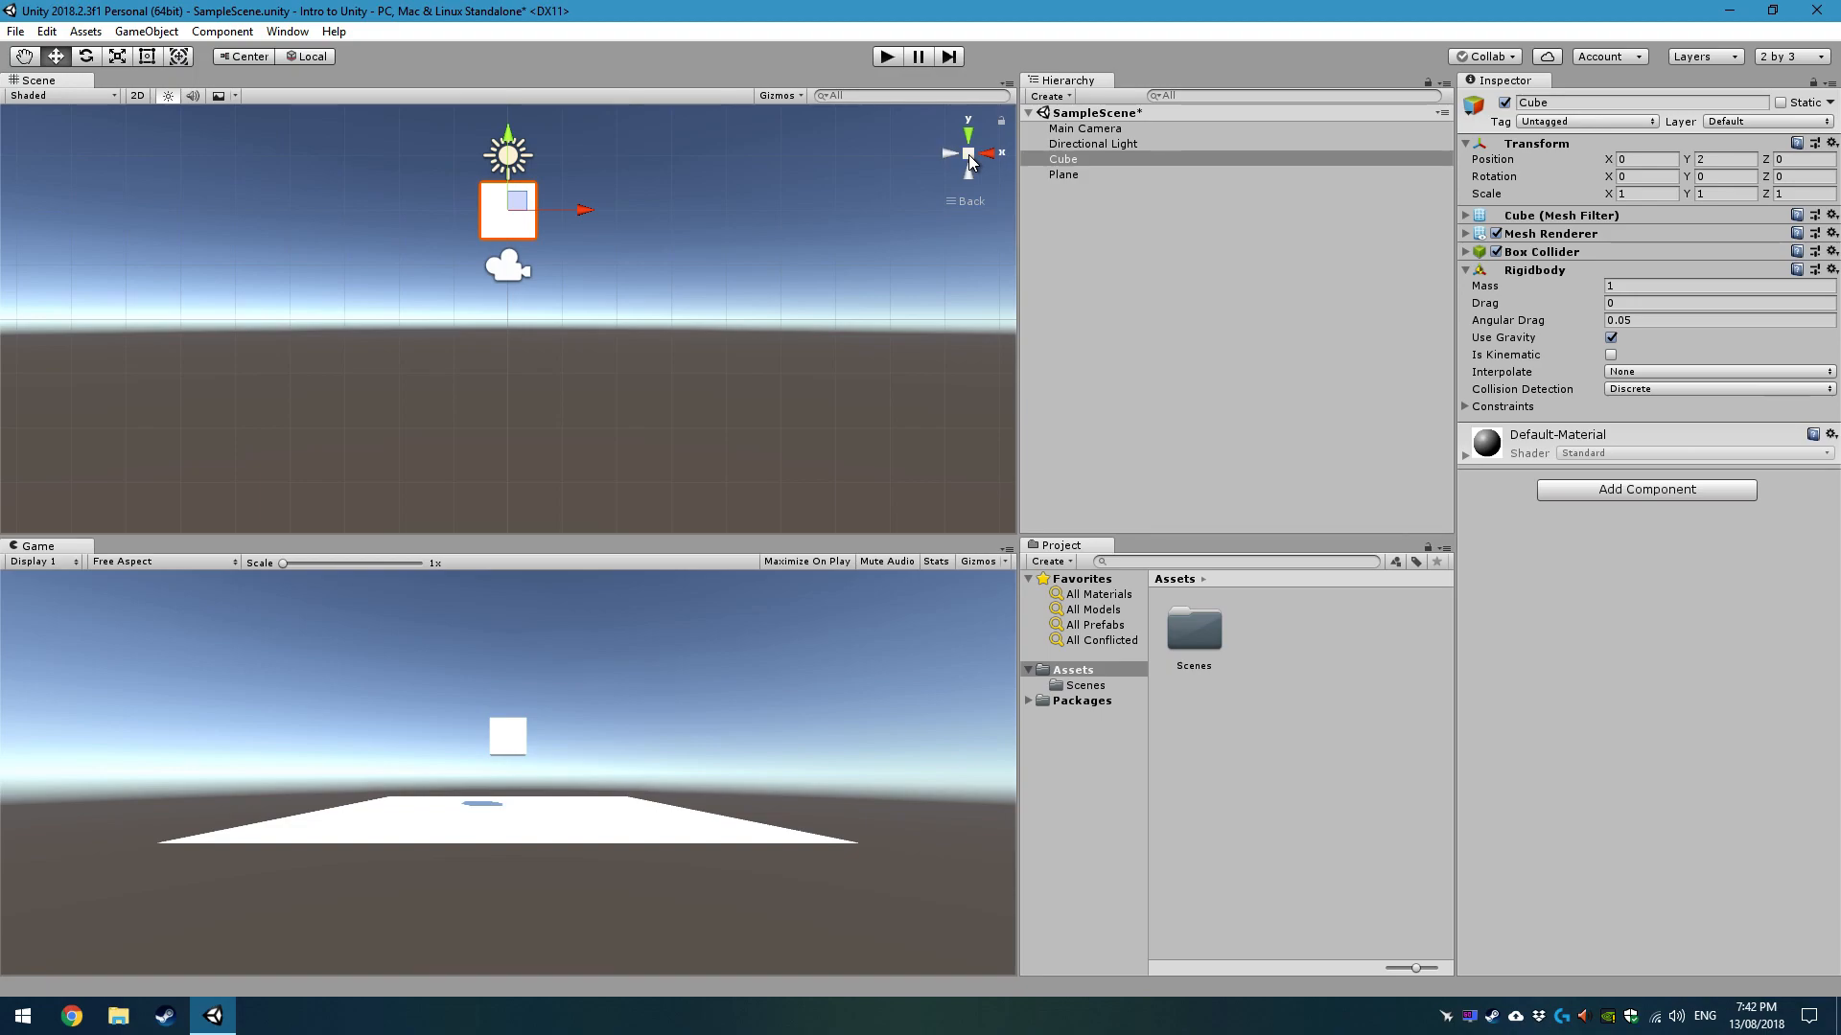
pyautogui.click(968, 153)
pyautogui.keyDown('alt'); pyautogui.moveTo(938, 268); pyautogui.dragTo(802, 322); pyautogui.keyUp('alt')
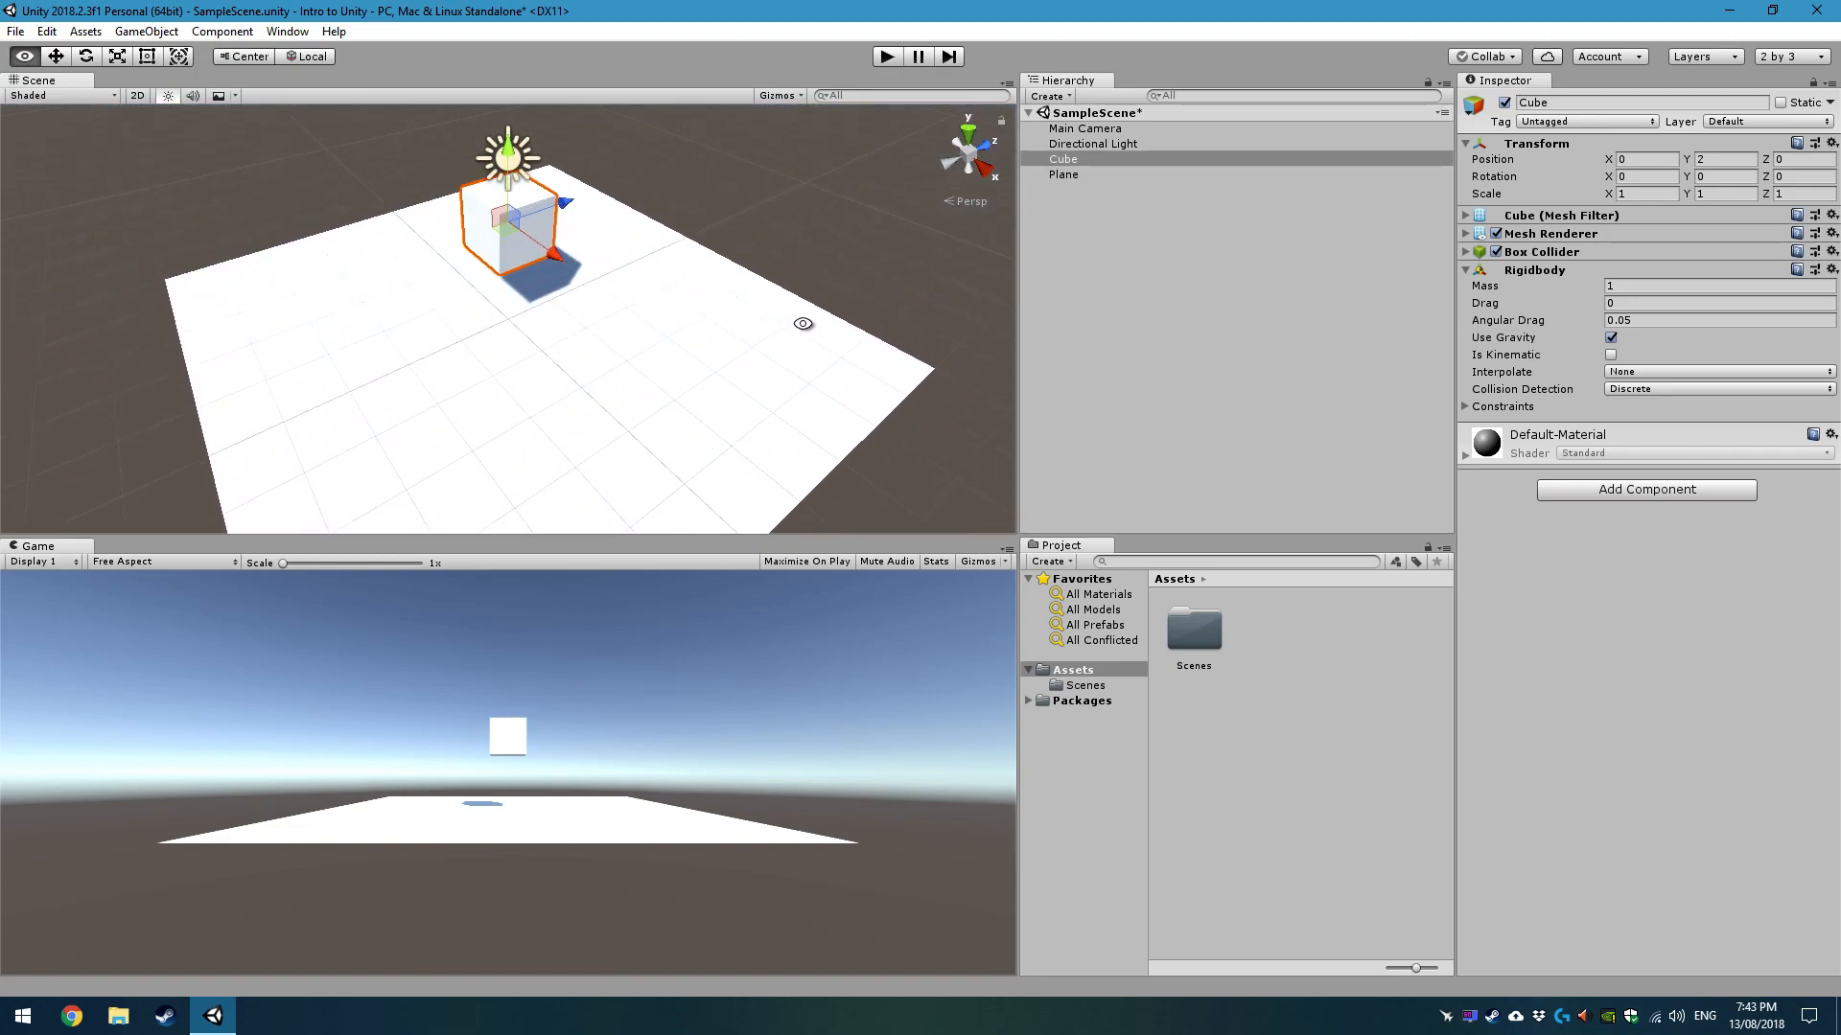
pyautogui.click(968, 153)
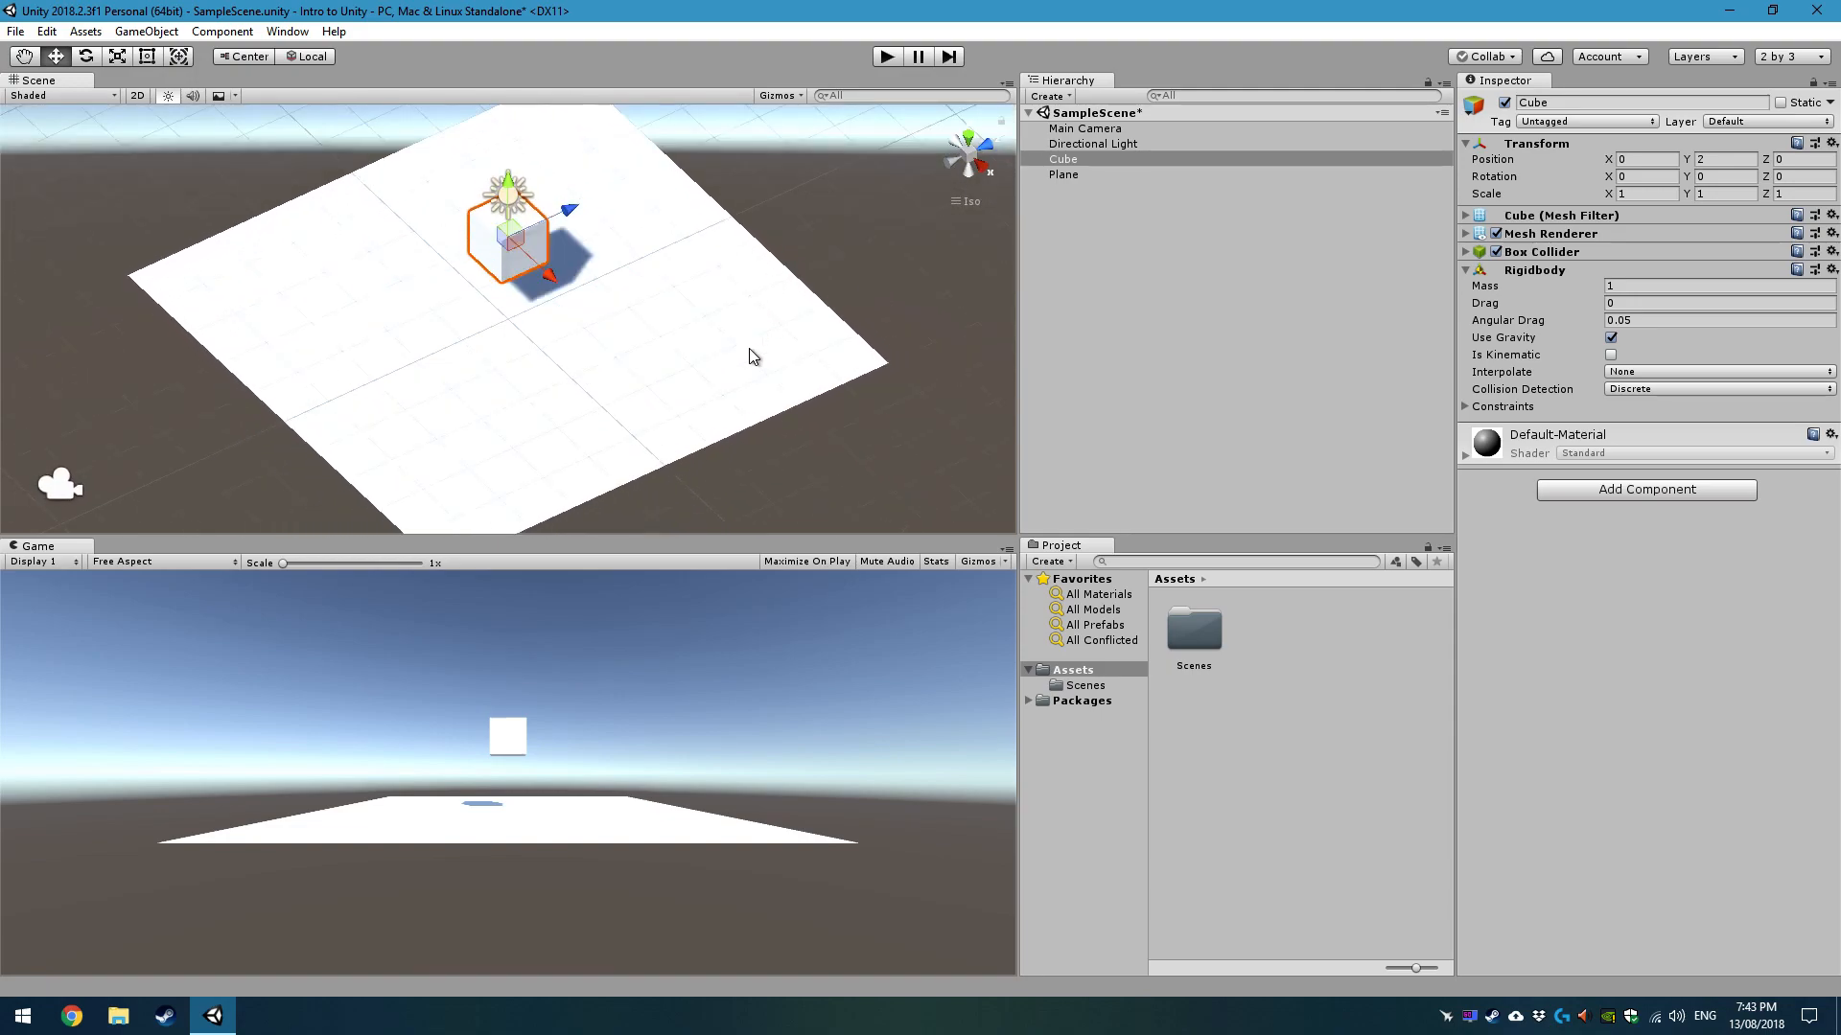
pyautogui.click(975, 195)
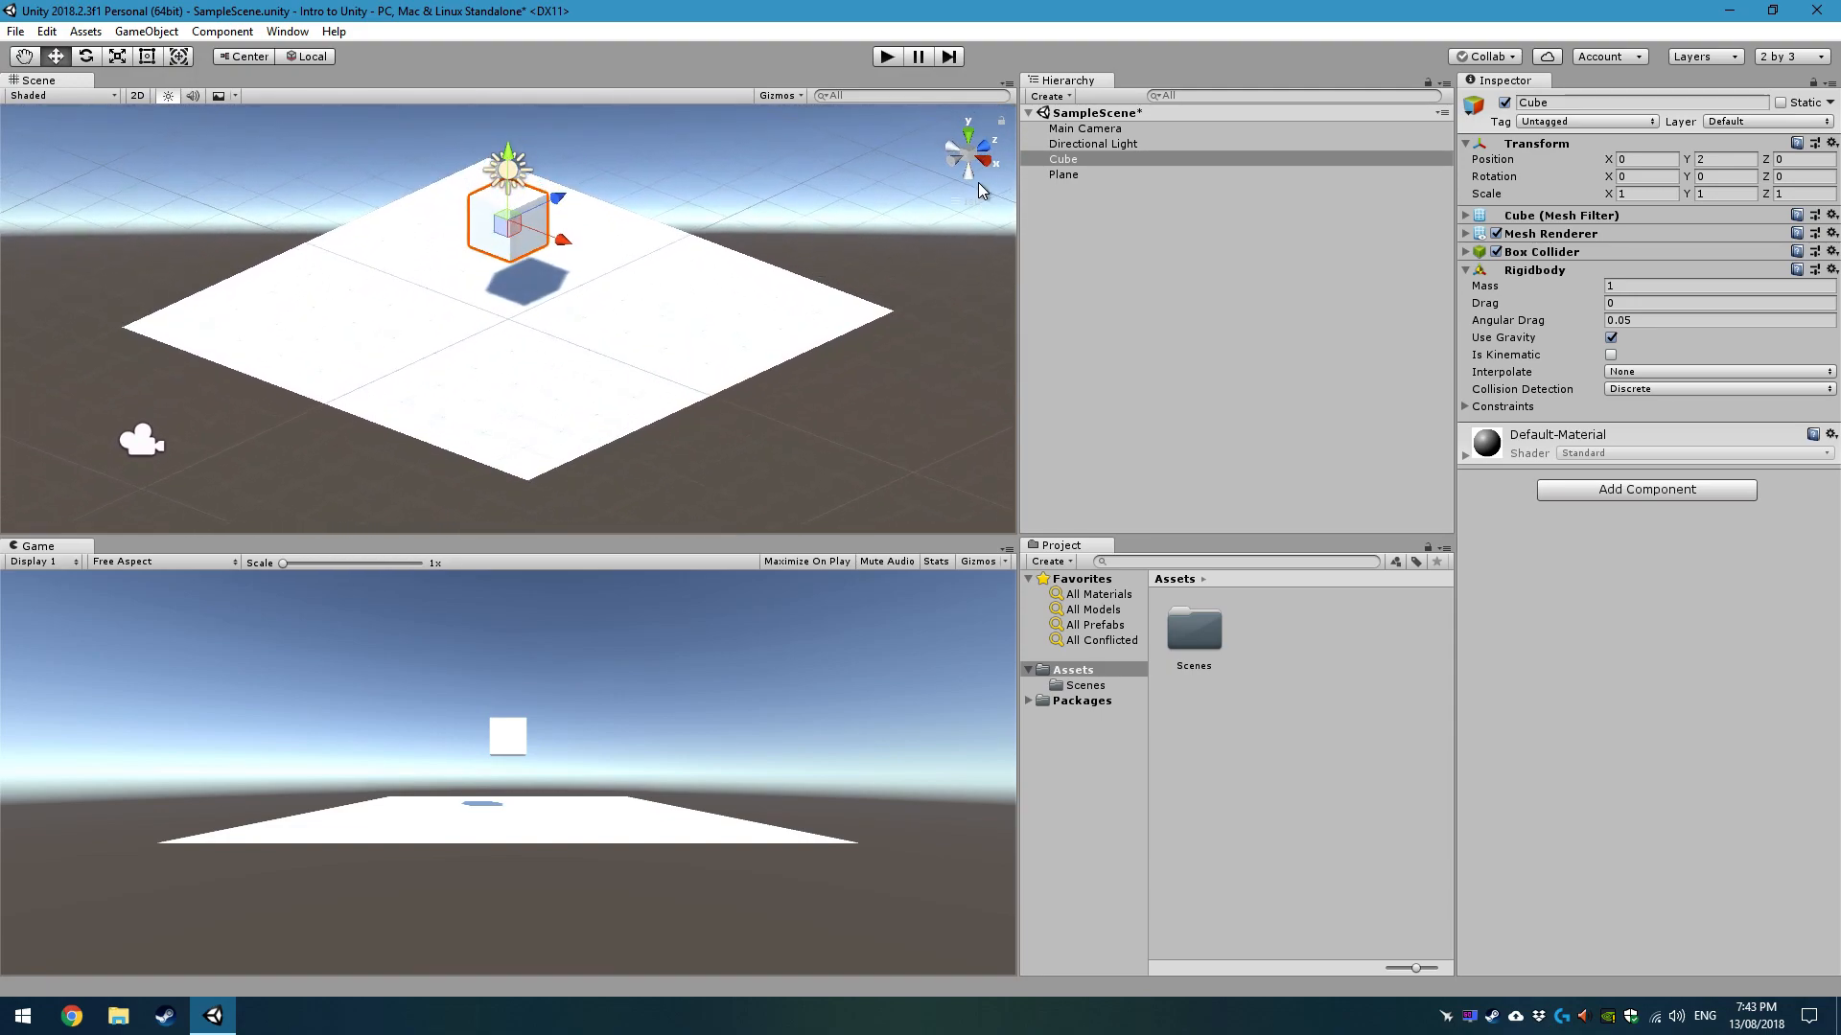
pyautogui.click(937, 297)
pyautogui.click(968, 154)
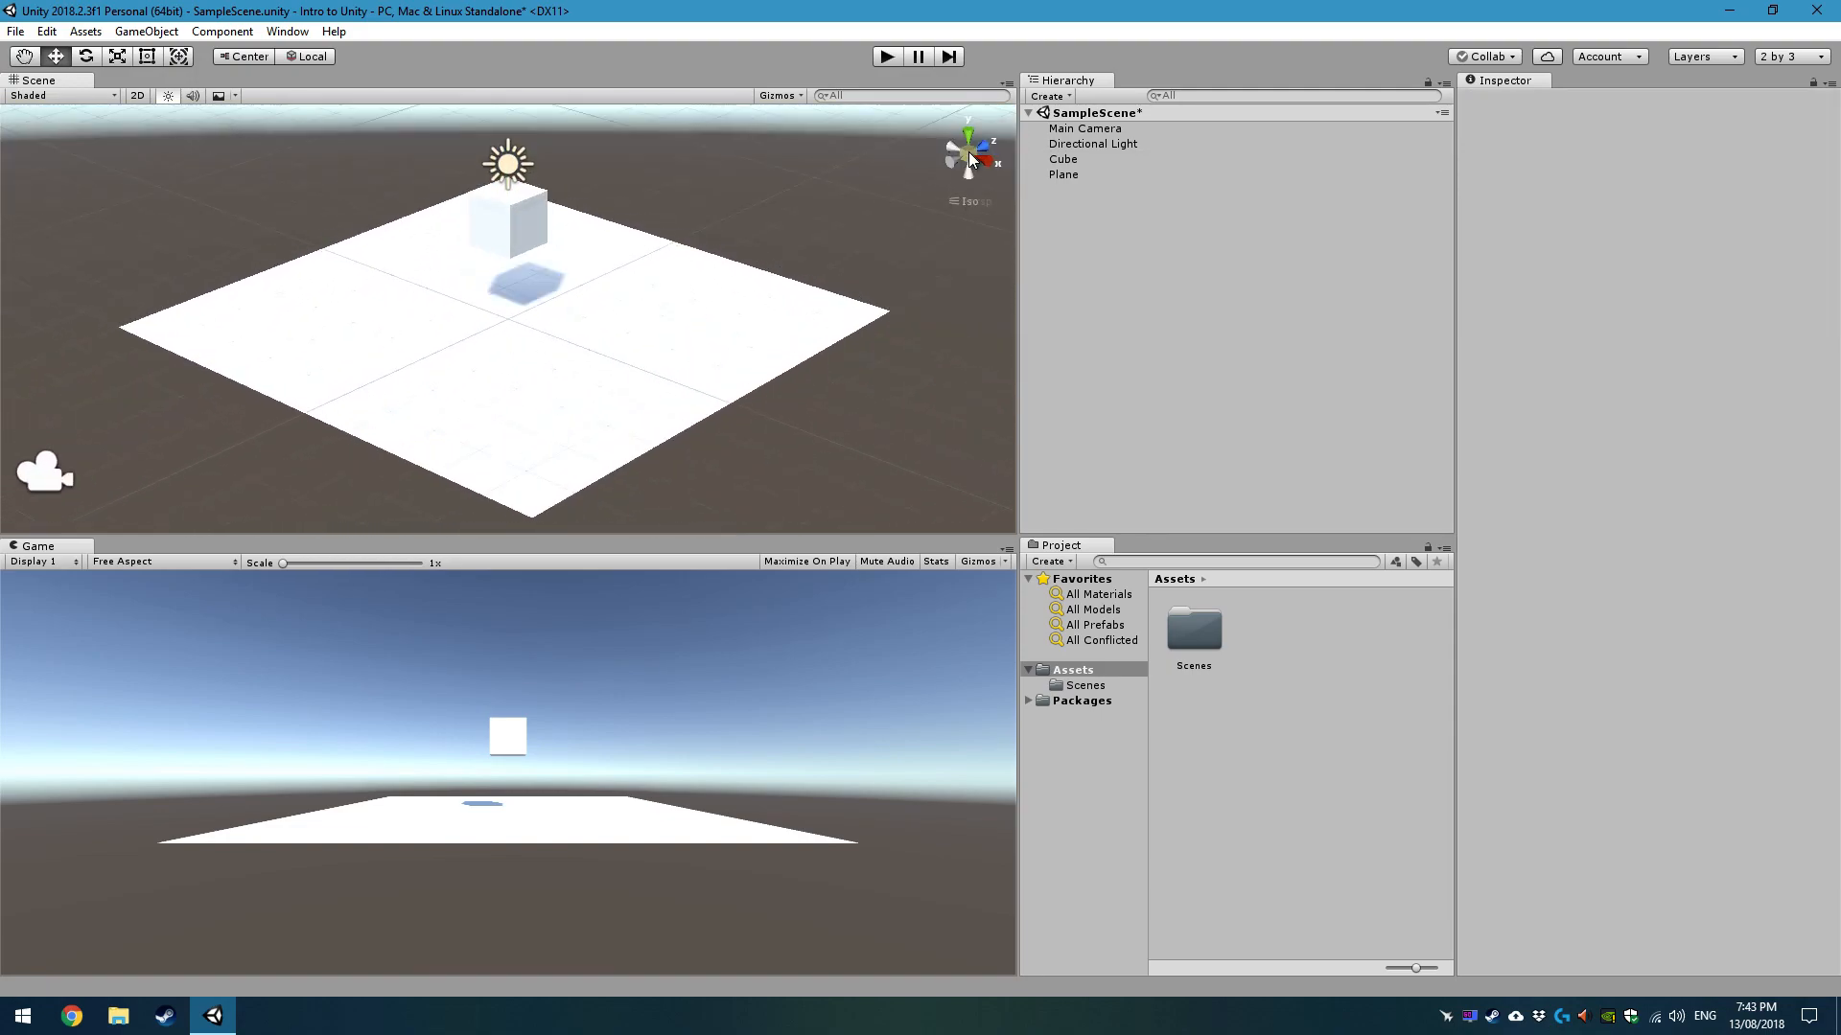
pyautogui.keyDown('alt'); pyautogui.moveTo(818, 235); pyautogui.dragTo(780, 300); pyautogui.keyUp('alt')
pyautogui.scroll(5, 776, 296)
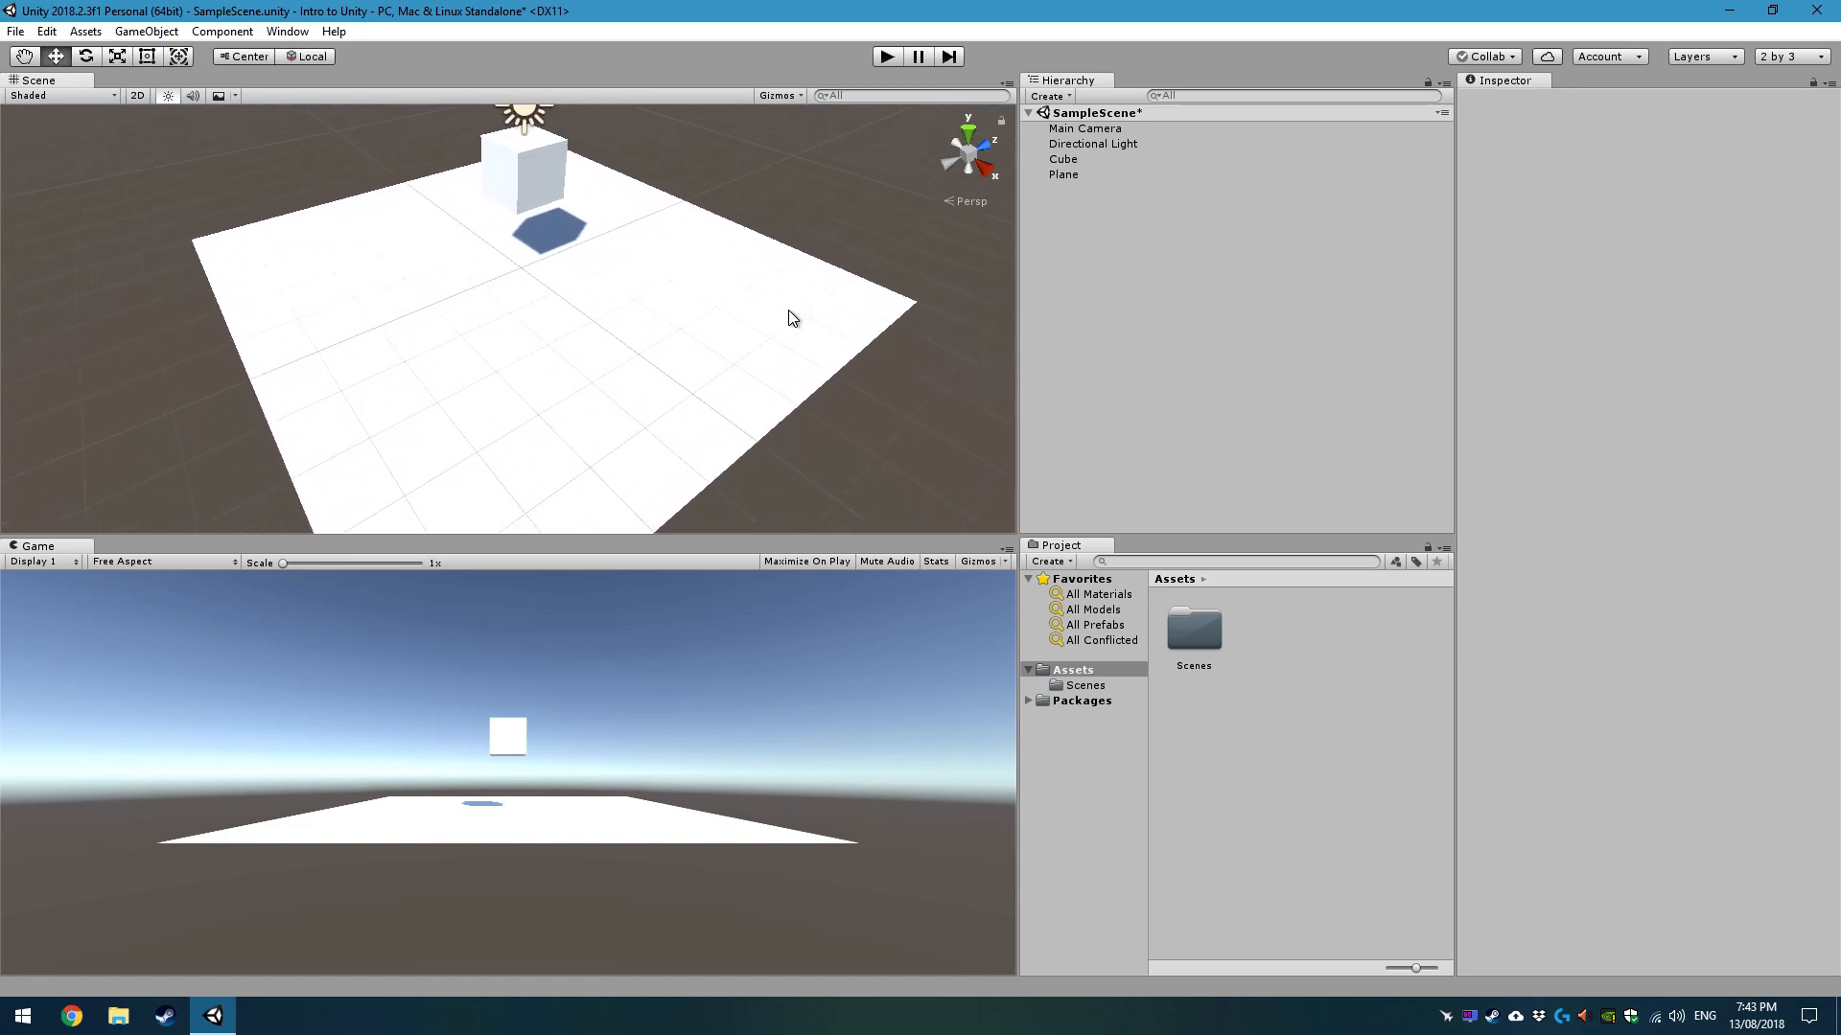
pyautogui.scroll(-4, 767, 293)
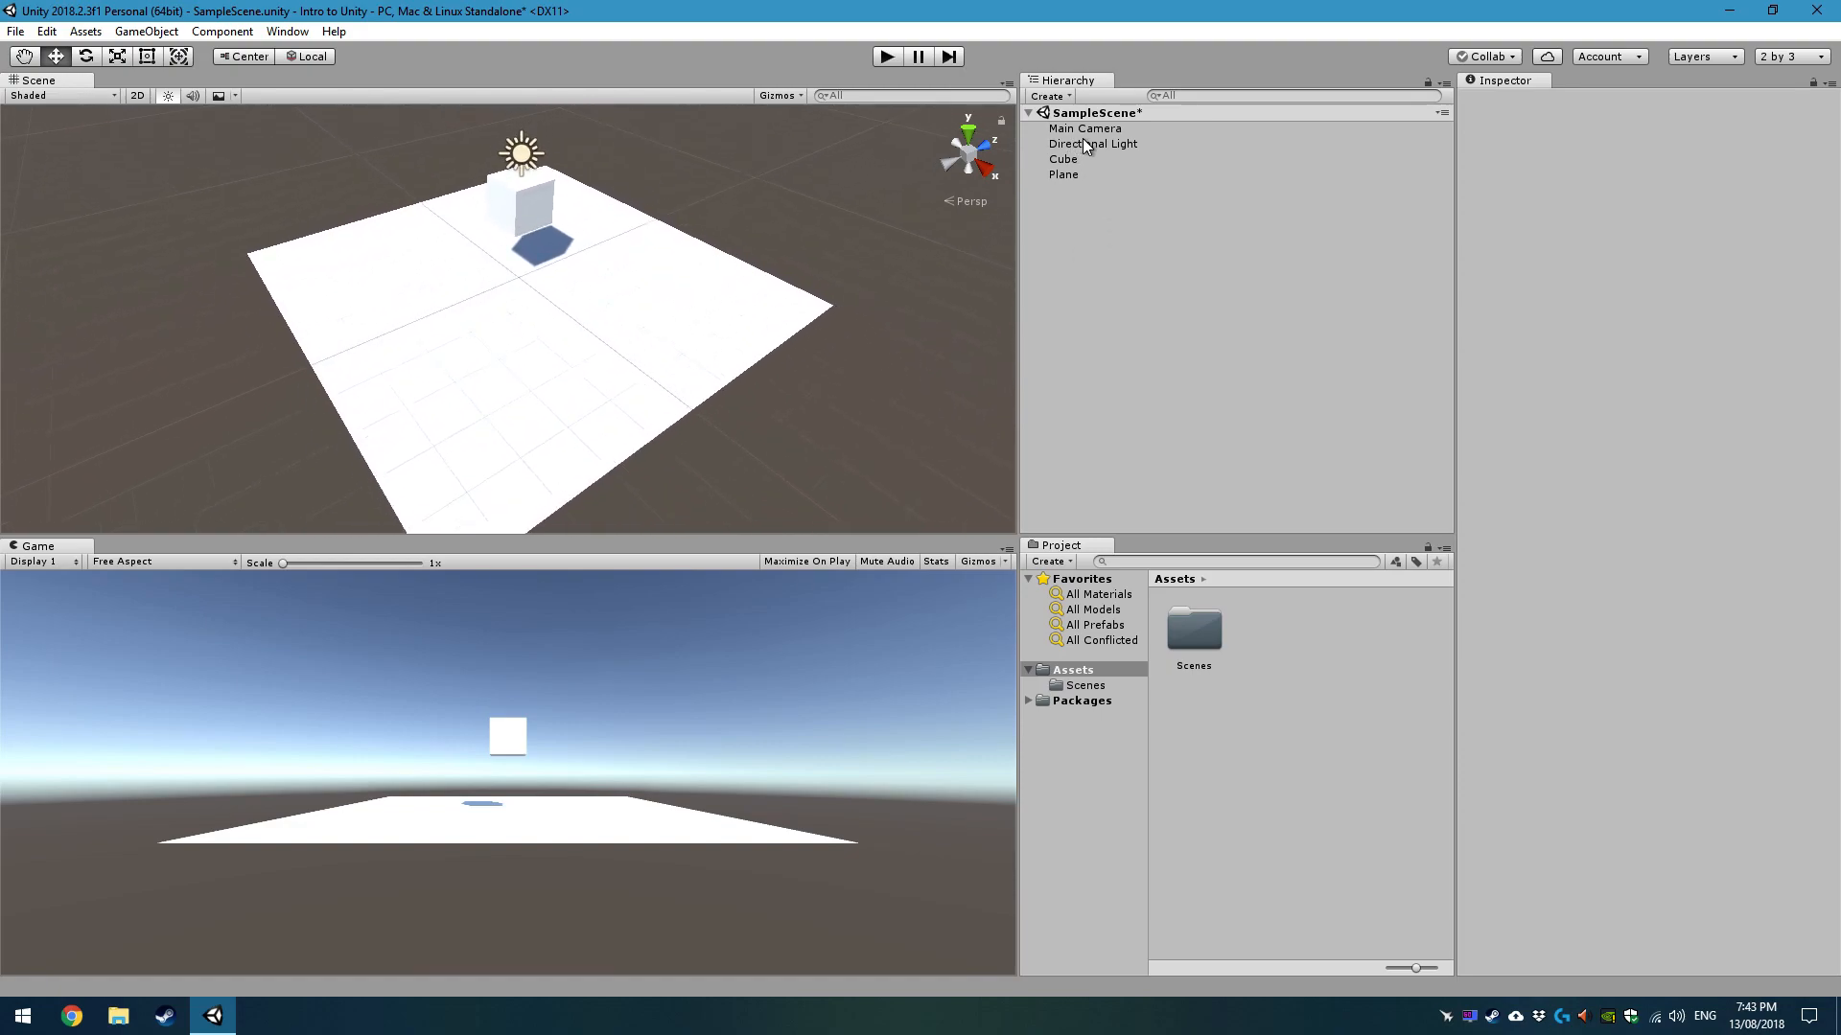
pyautogui.hotkey('ctrl', 's')
pyautogui.click(1071, 161)
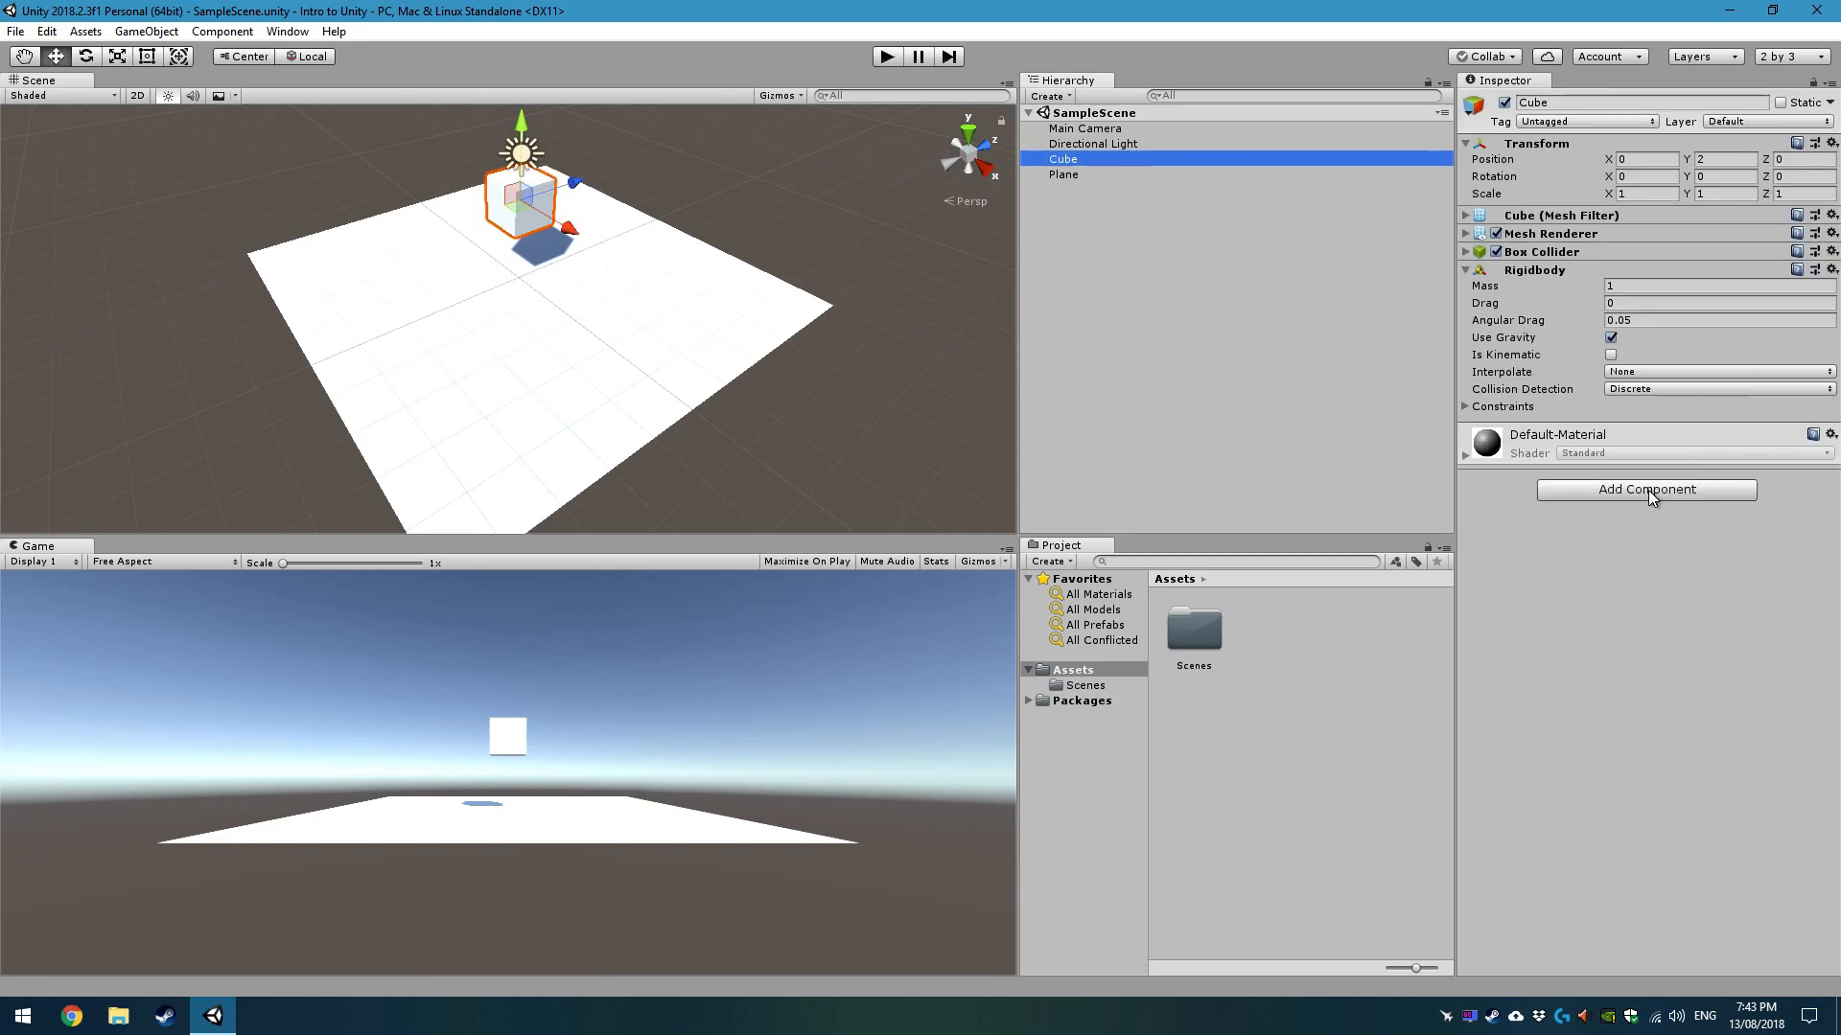
pyautogui.keyDown('alt'); pyautogui.moveTo(655, 343); pyautogui.dragTo(831, 231); pyautogui.keyUp('alt')
pyautogui.press('f')
pyautogui.scroll(-10, 725, 320)
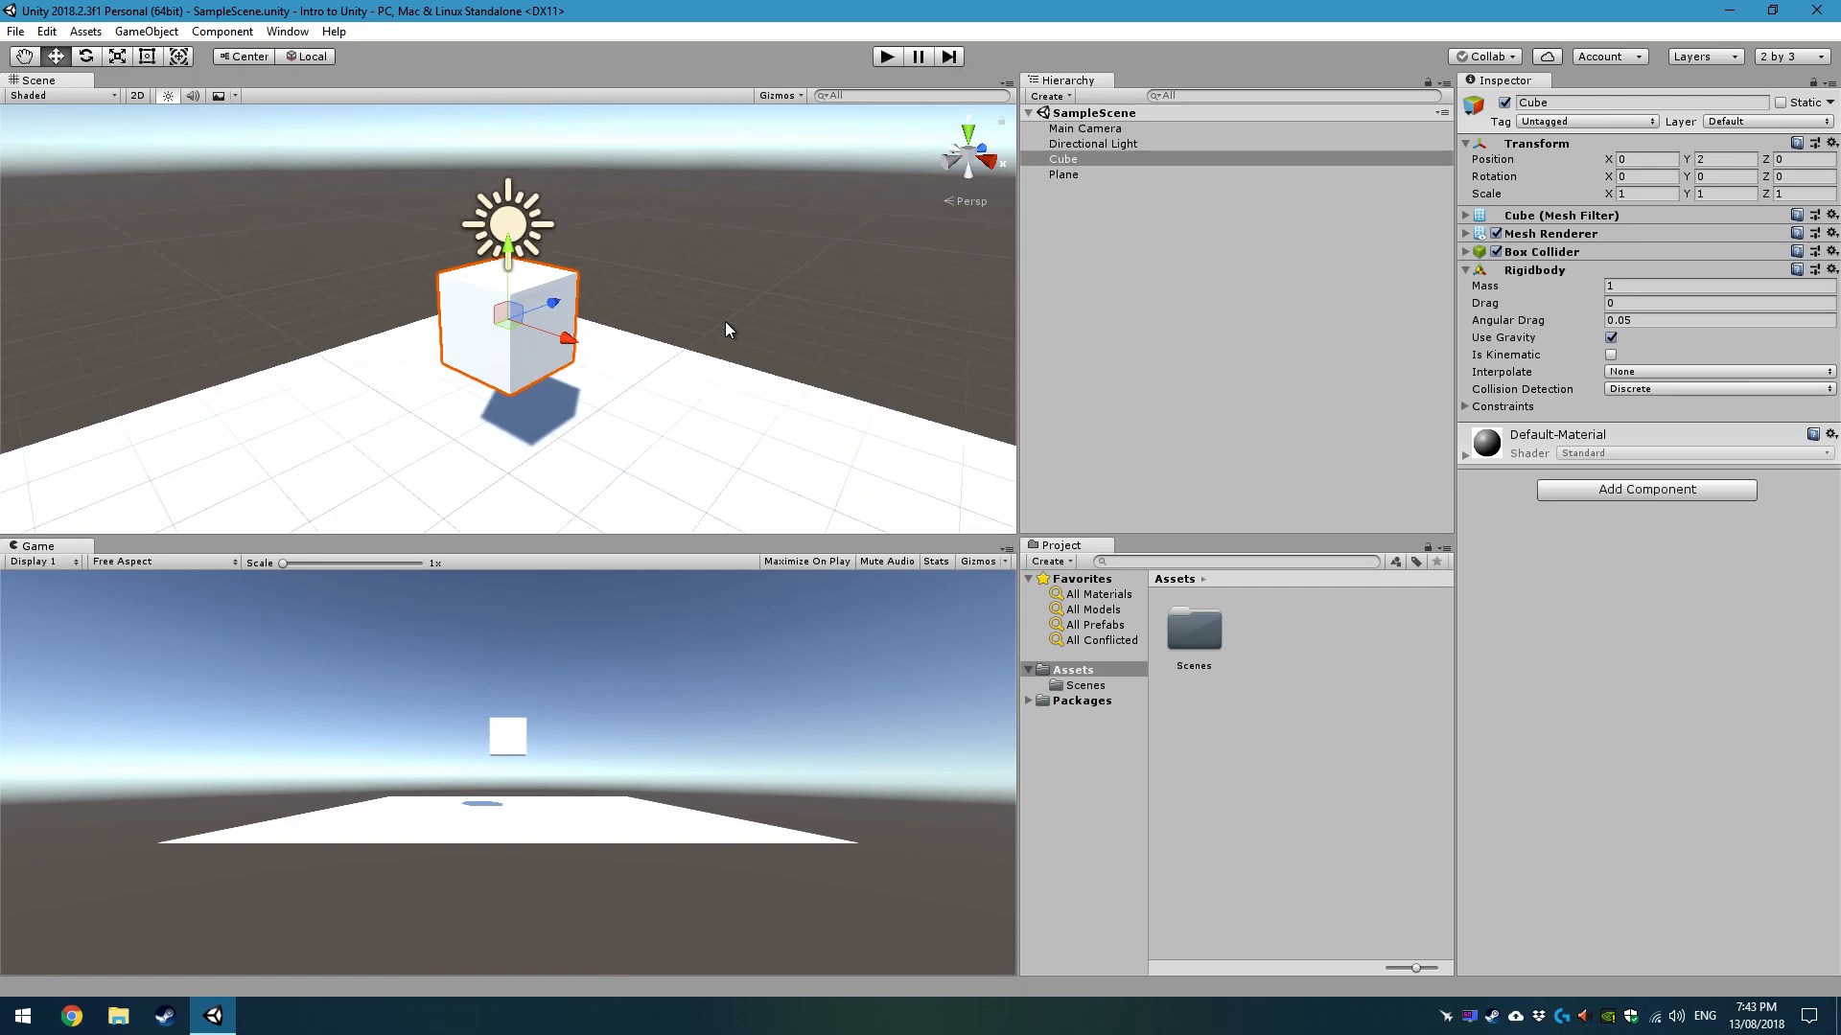
pyautogui.scroll(3, 725, 320)
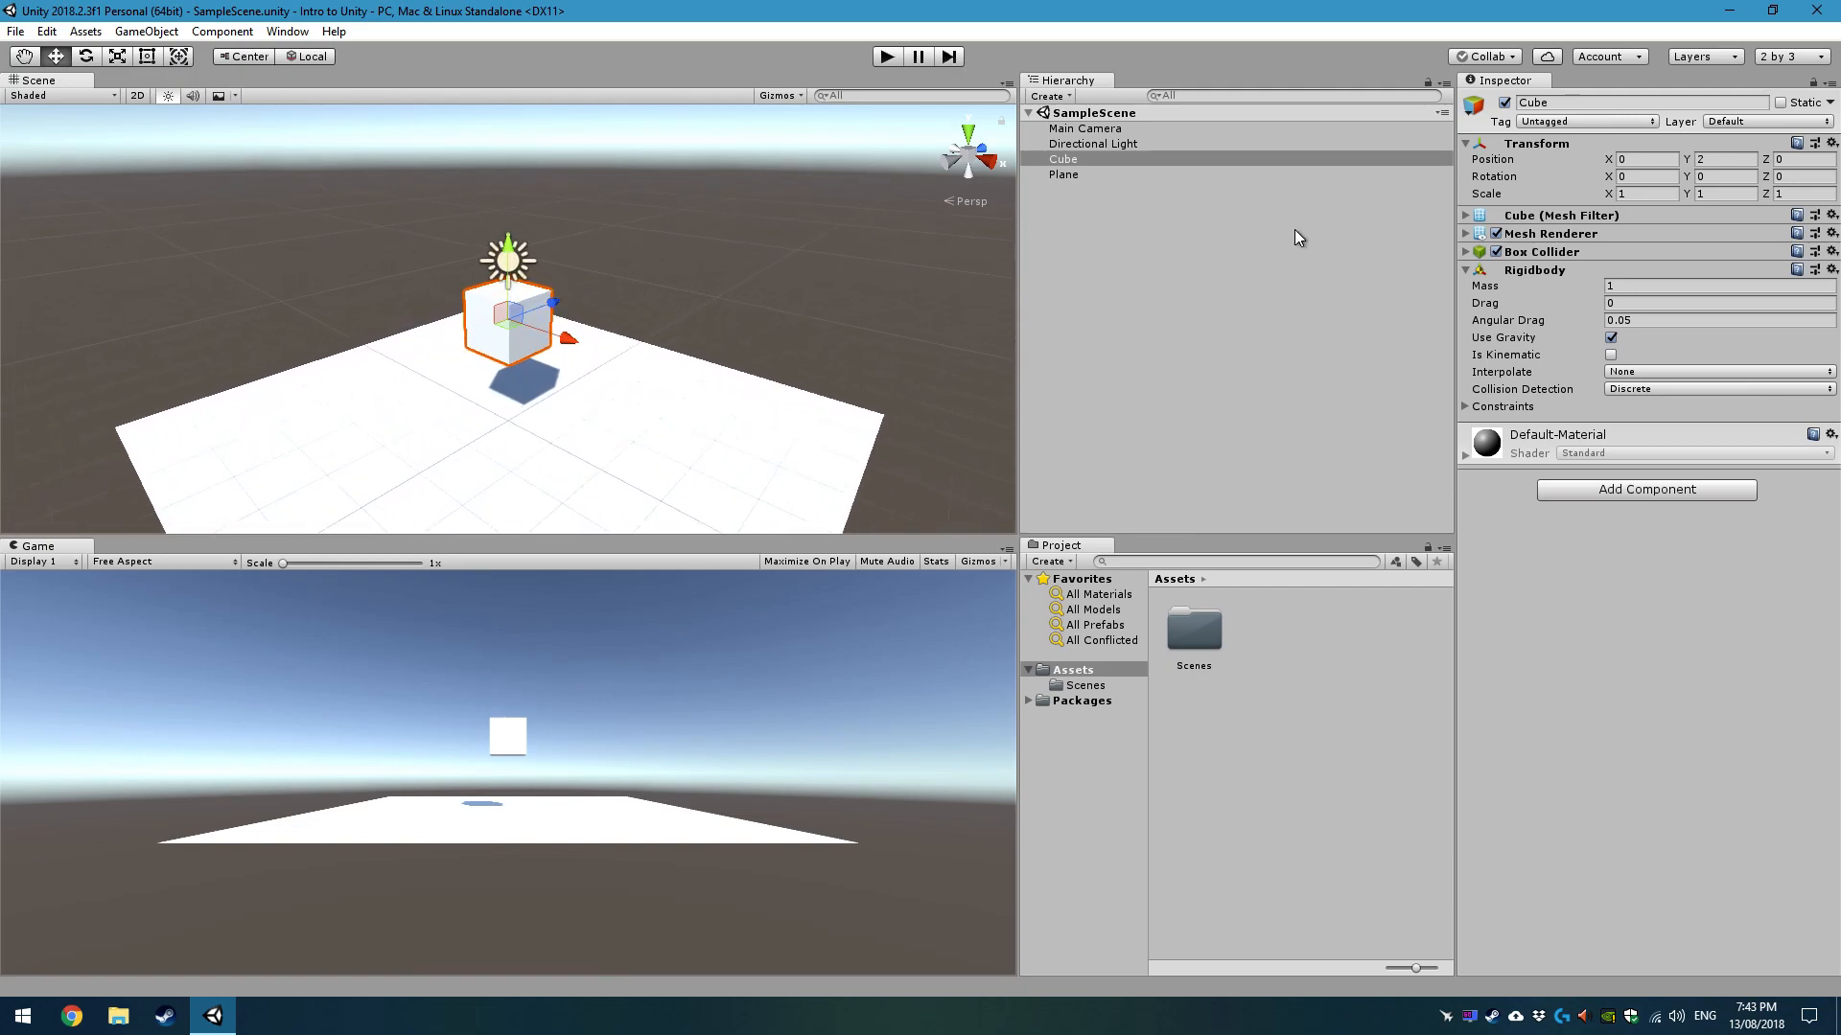
# Step: Create a new script named ColourChange via Add Component > New script and attach it to the Cube
pyautogui.click(1629, 489)
pyautogui.scroll(-3, 1630, 615)
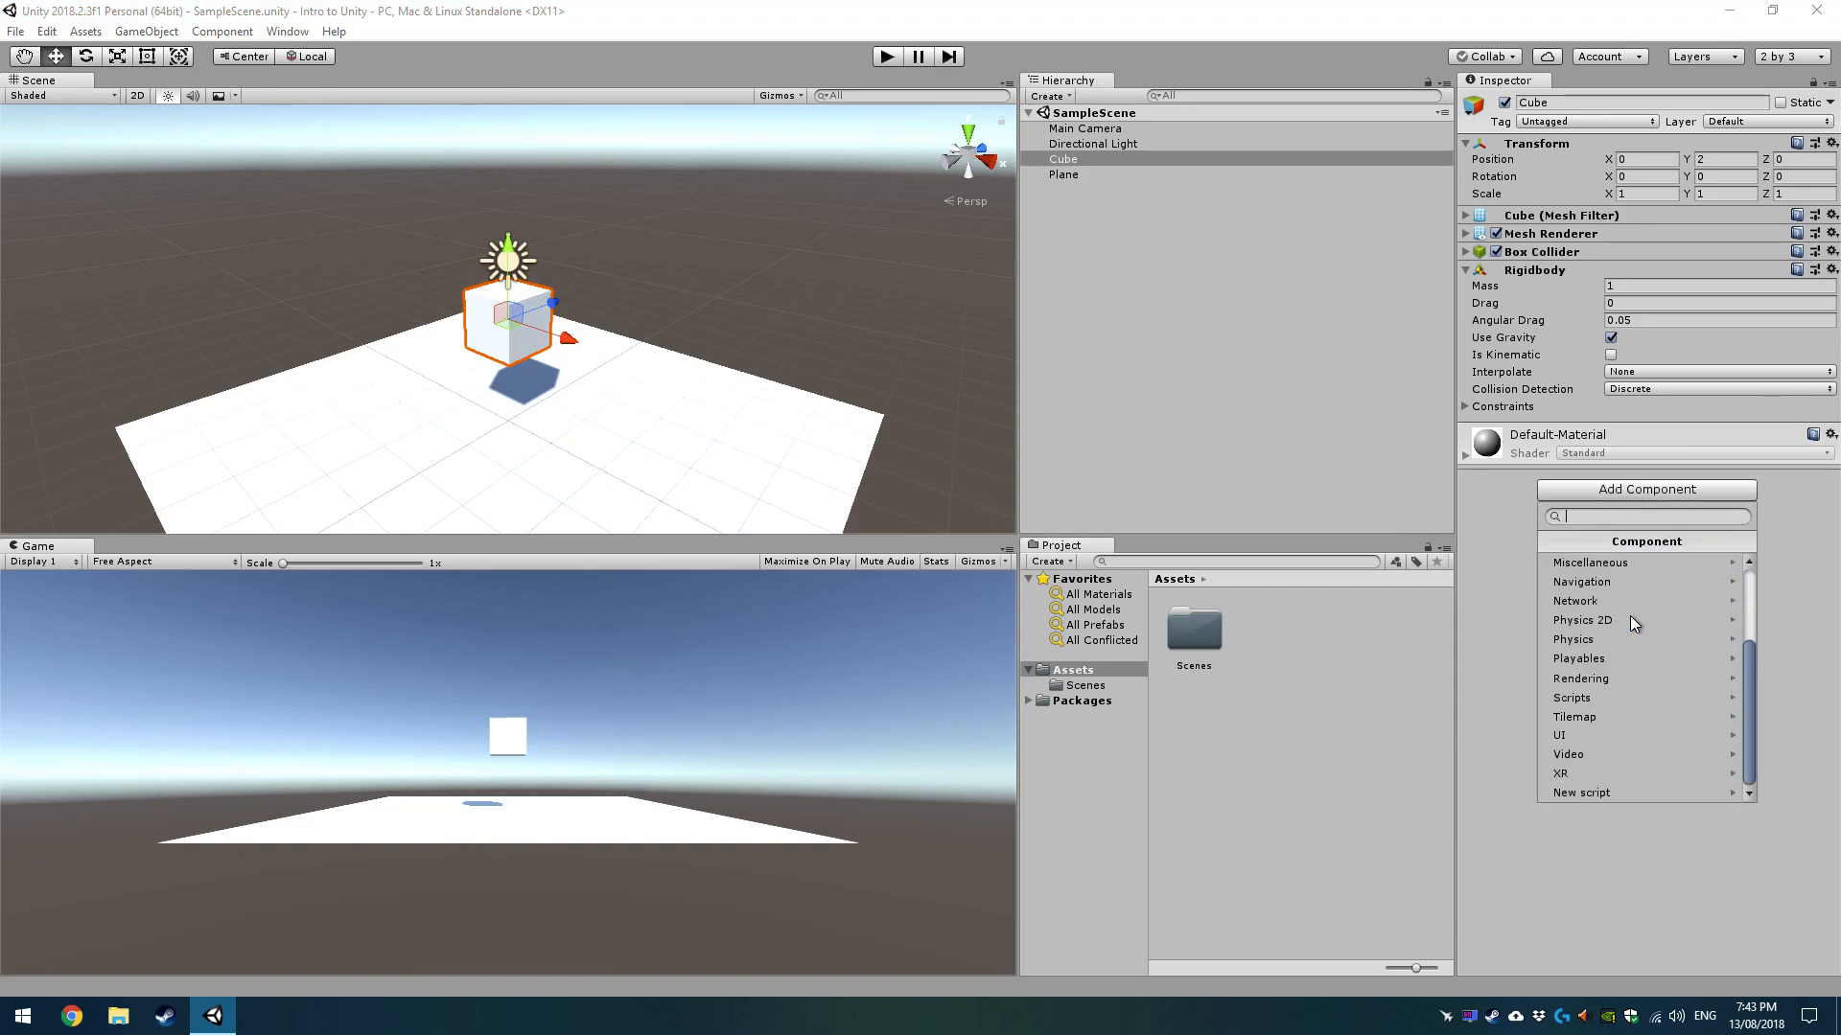
pyautogui.click(1608, 790)
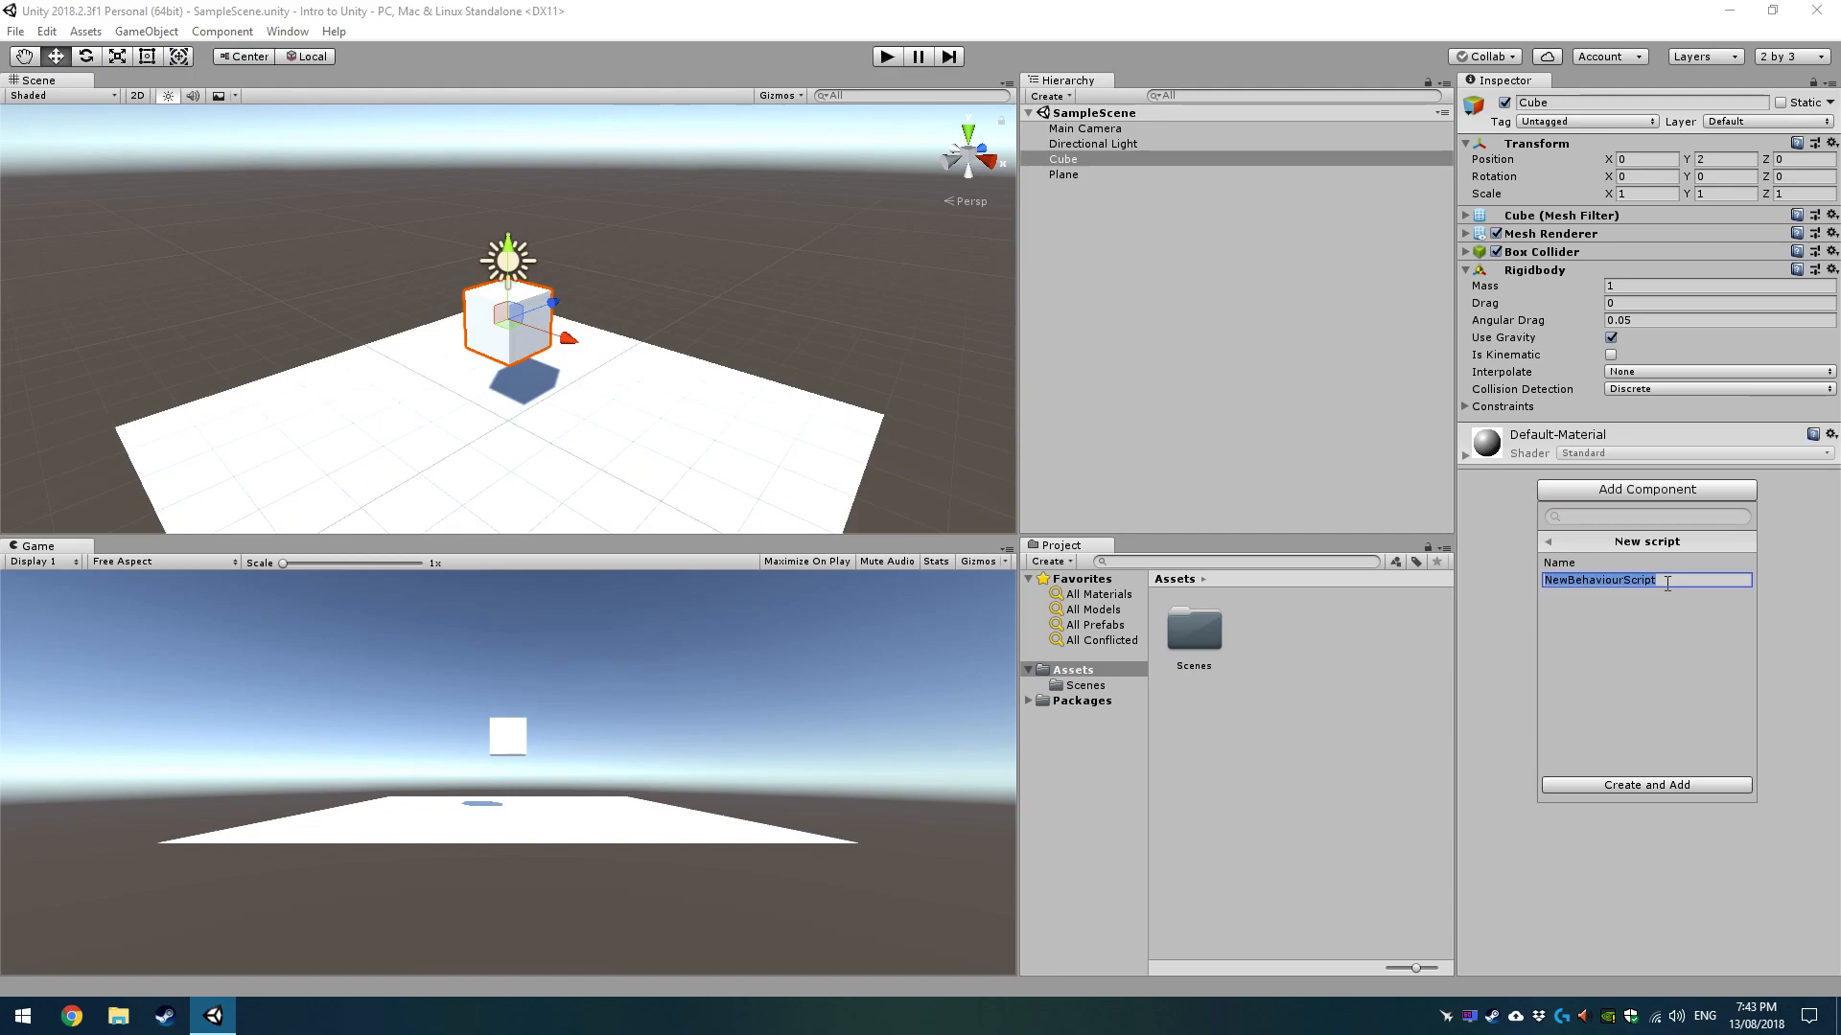
pyautogui.press('BackSpace')
pyautogui.write('ColourS')
pyautogui.press('BackSpace')
pyautogui.write('Change')
pyautogui.click(1648, 785)
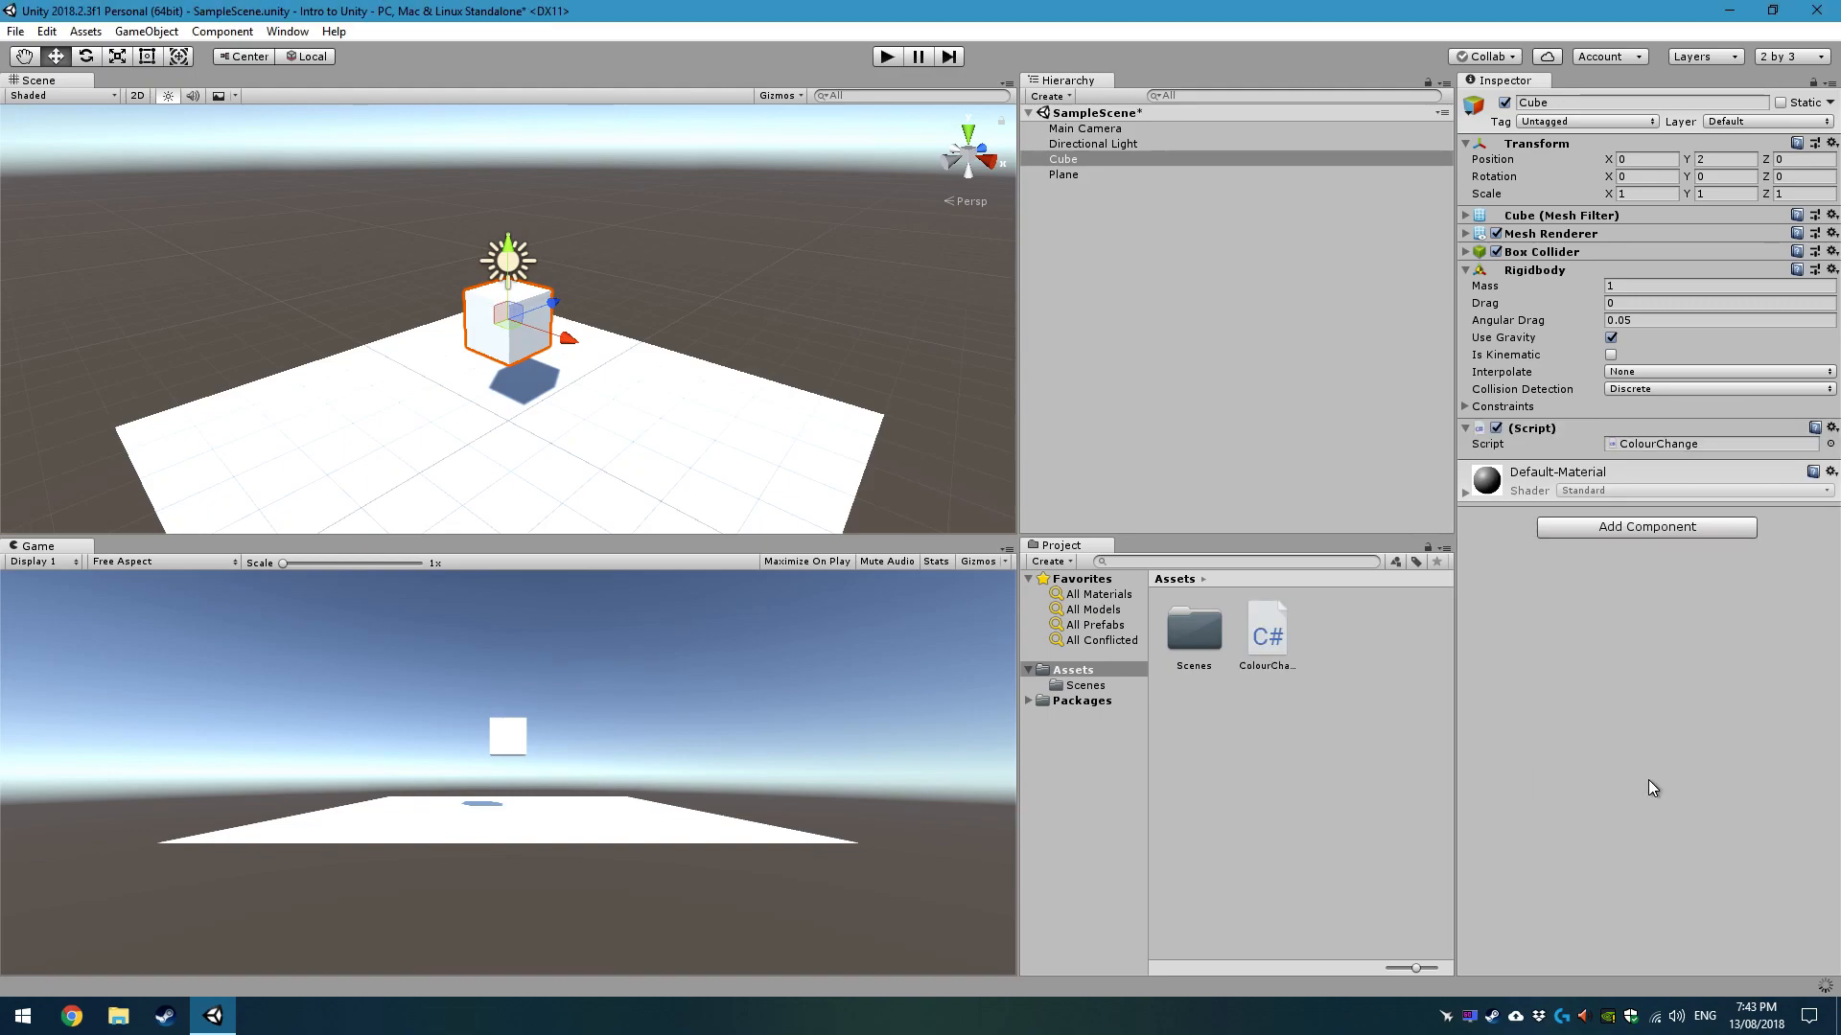
pyautogui.click(1277, 633)
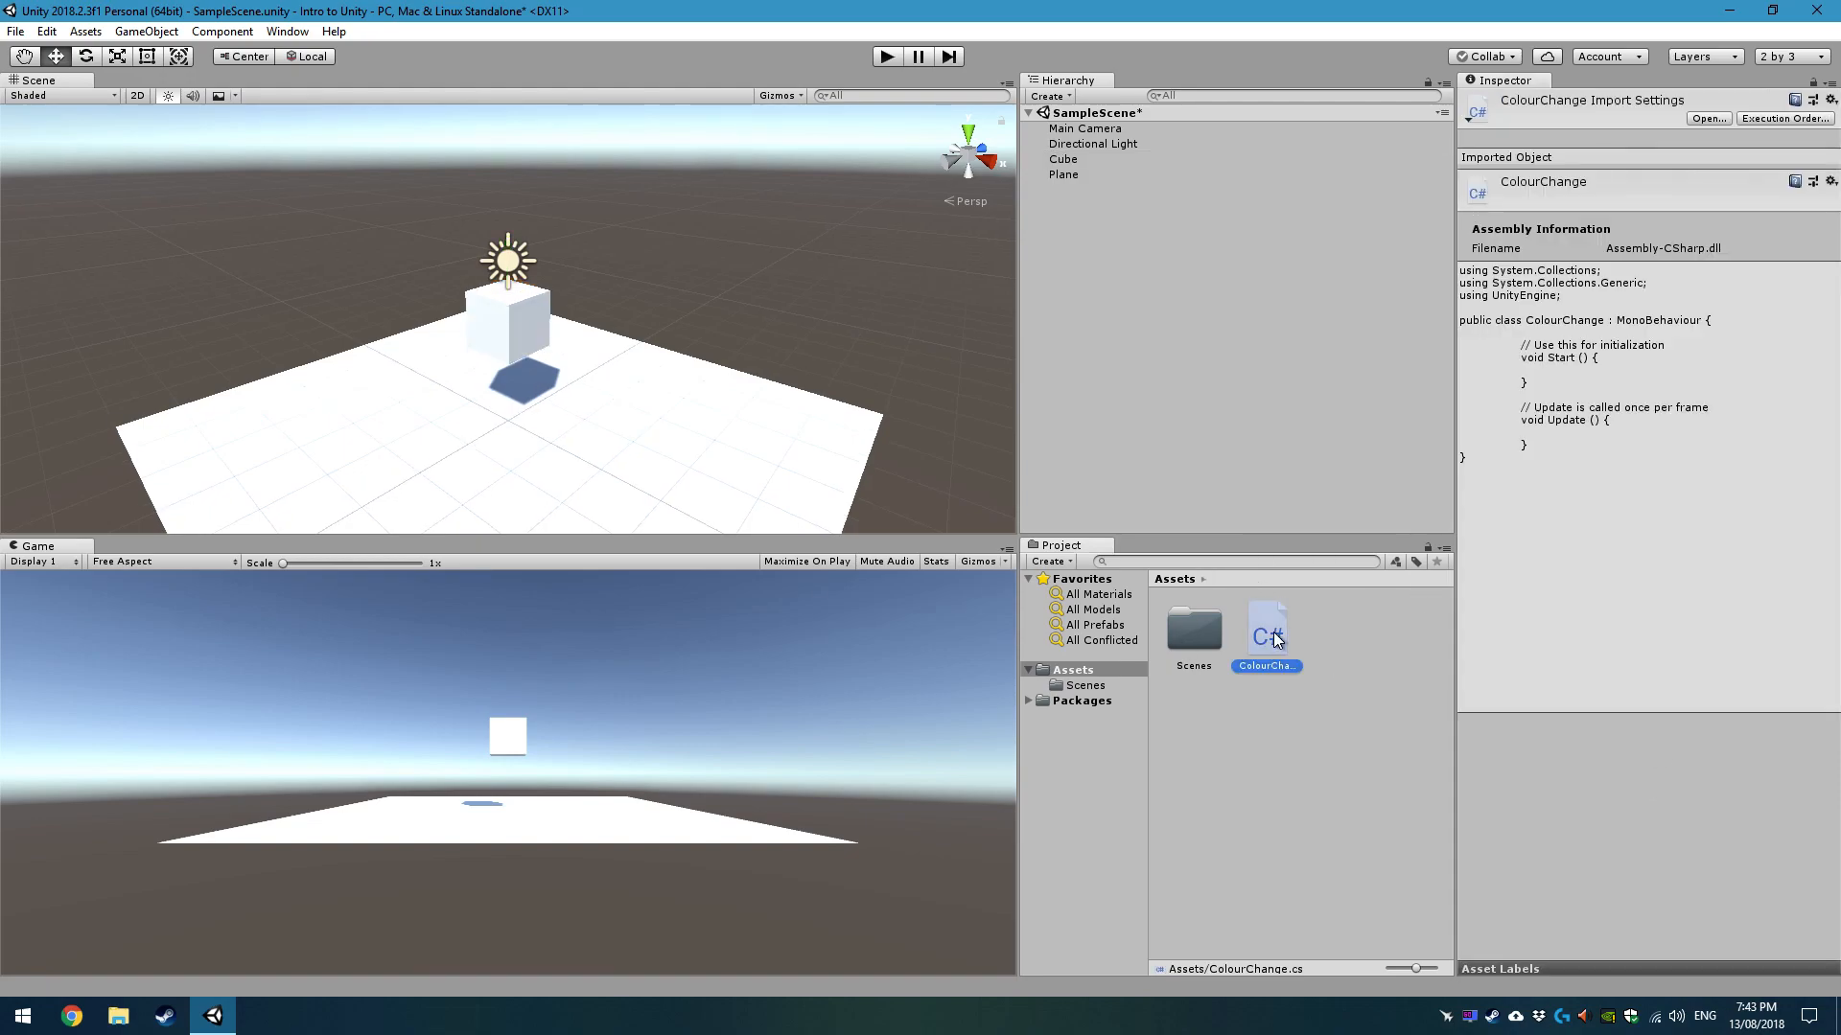
# Step: Compare the Cube's and Plane's components, then open ColourChange.cs in Visual Studio
pyautogui.click(1072, 160)
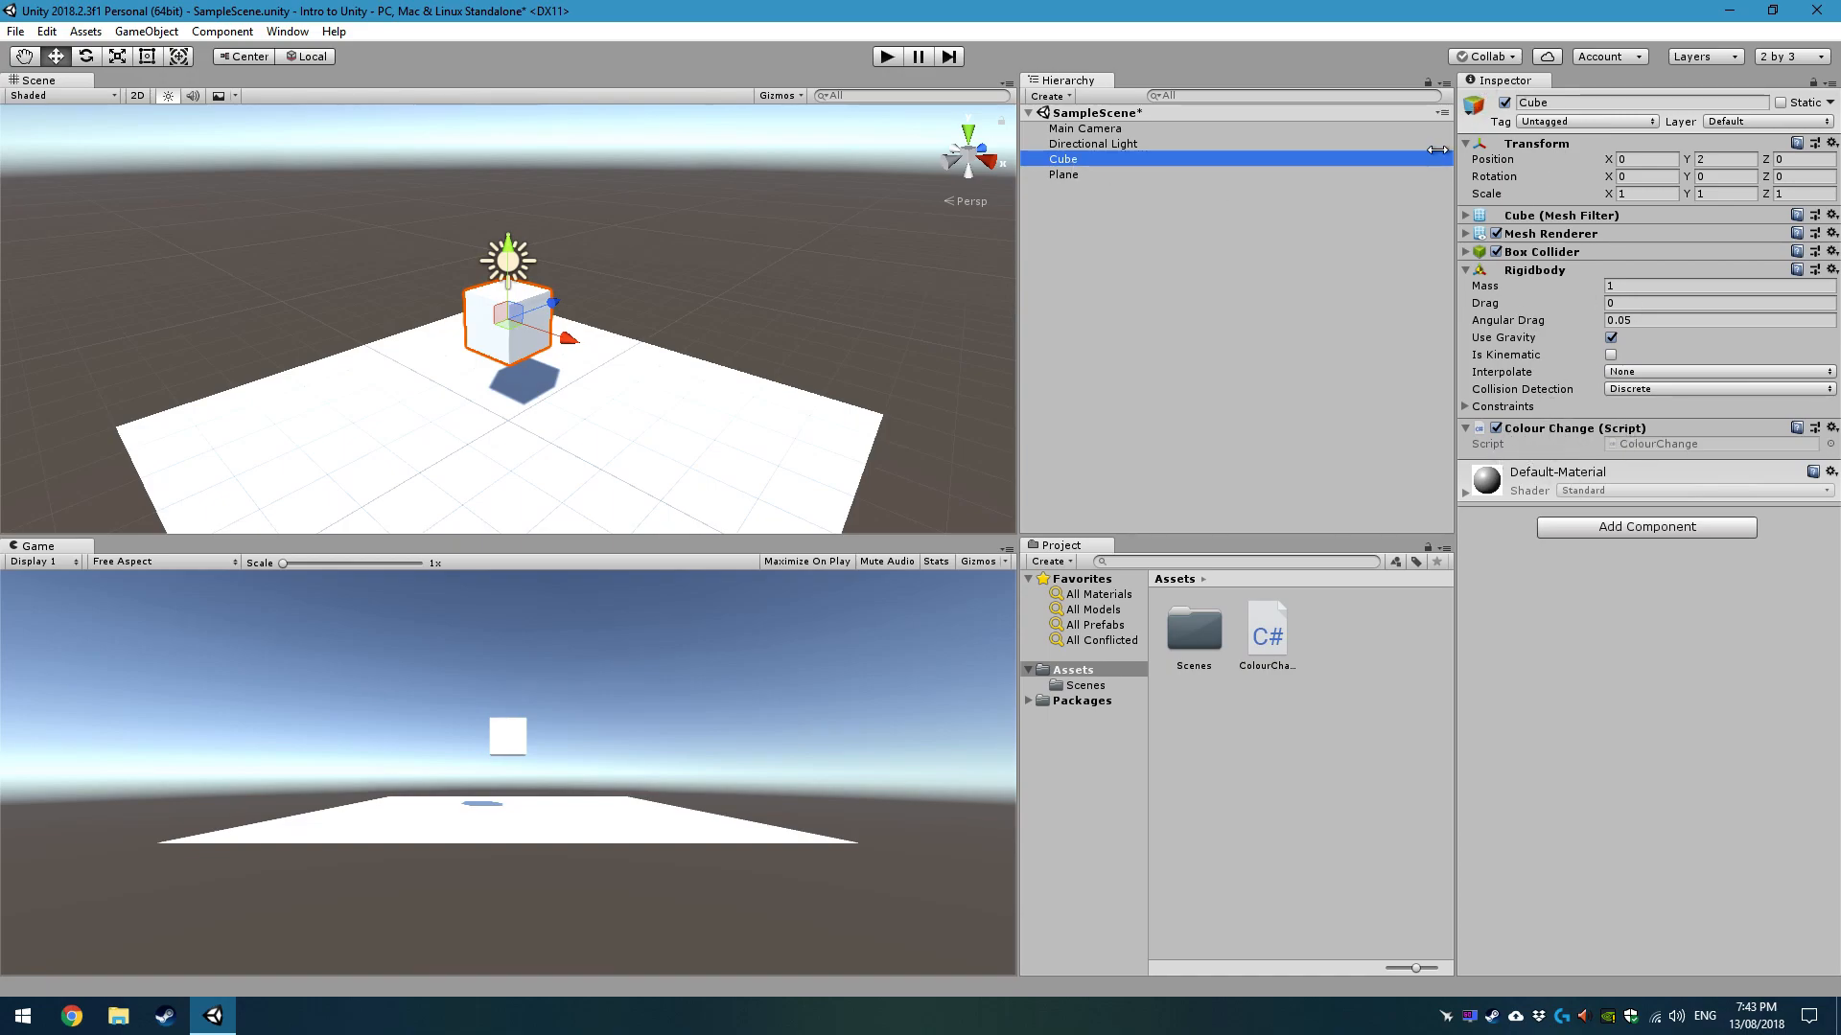
pyautogui.click(1149, 174)
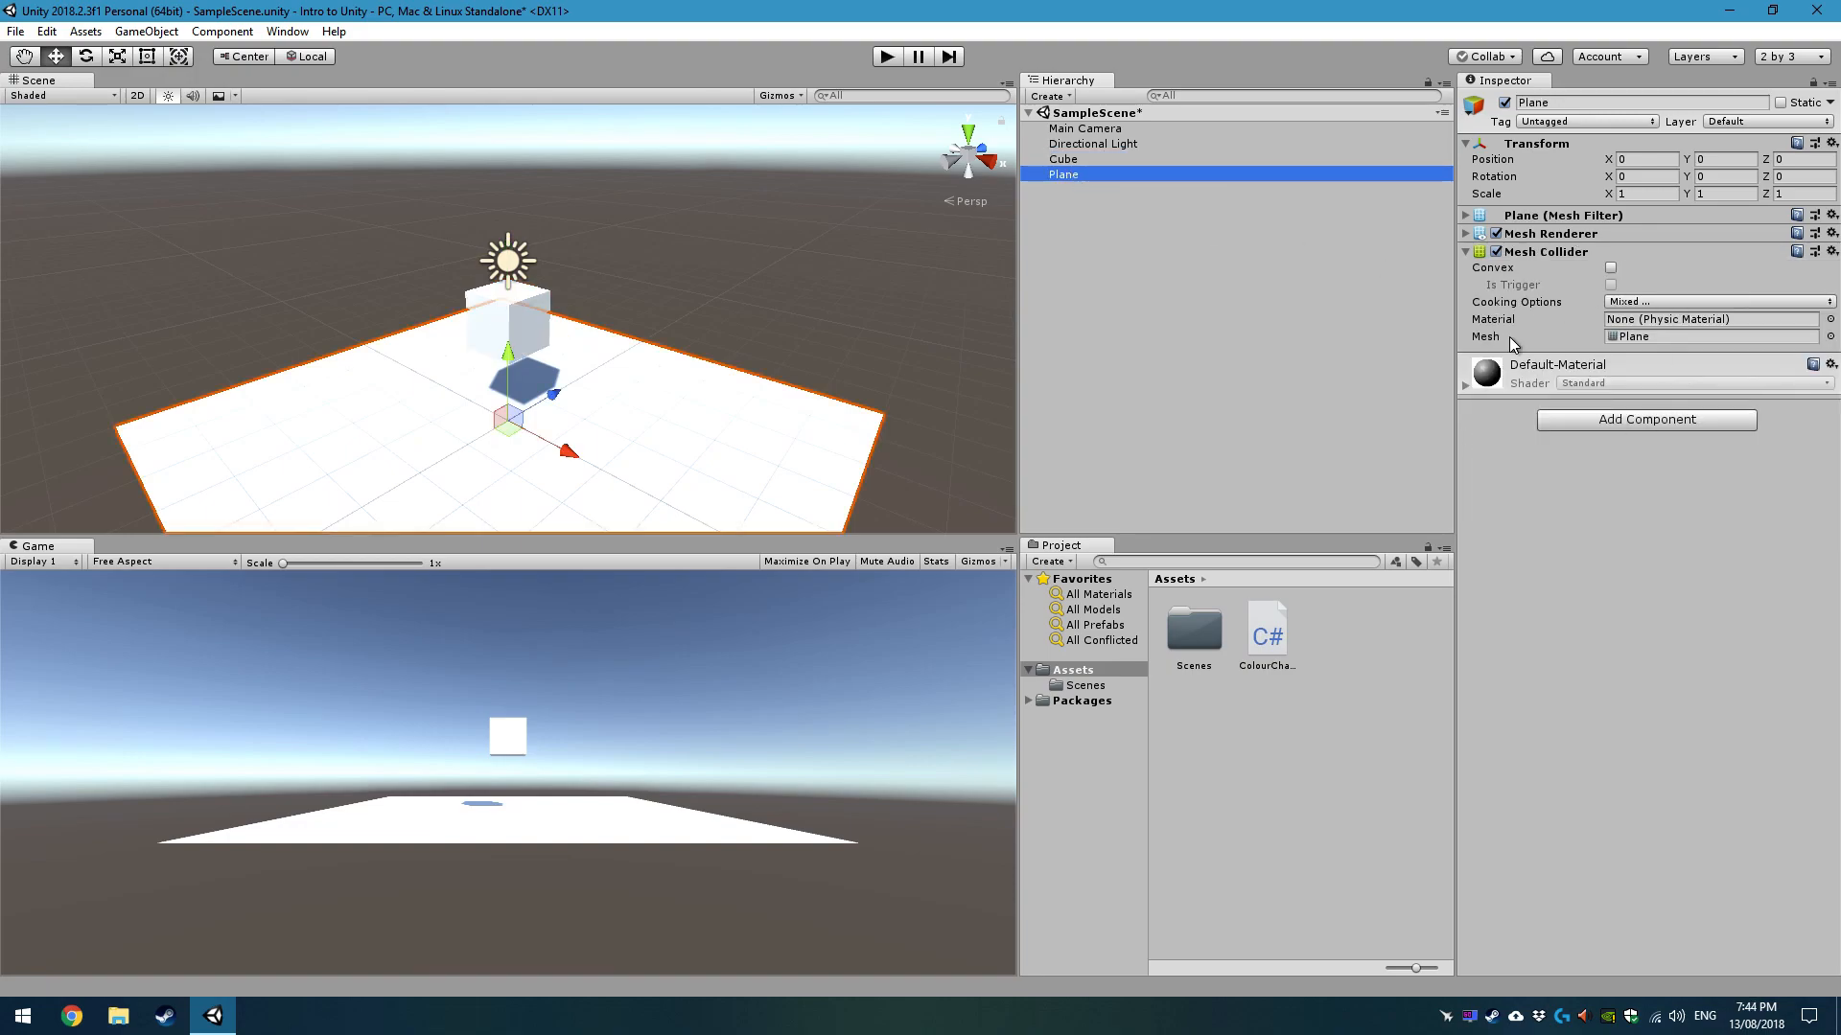
pyautogui.click(1087, 157)
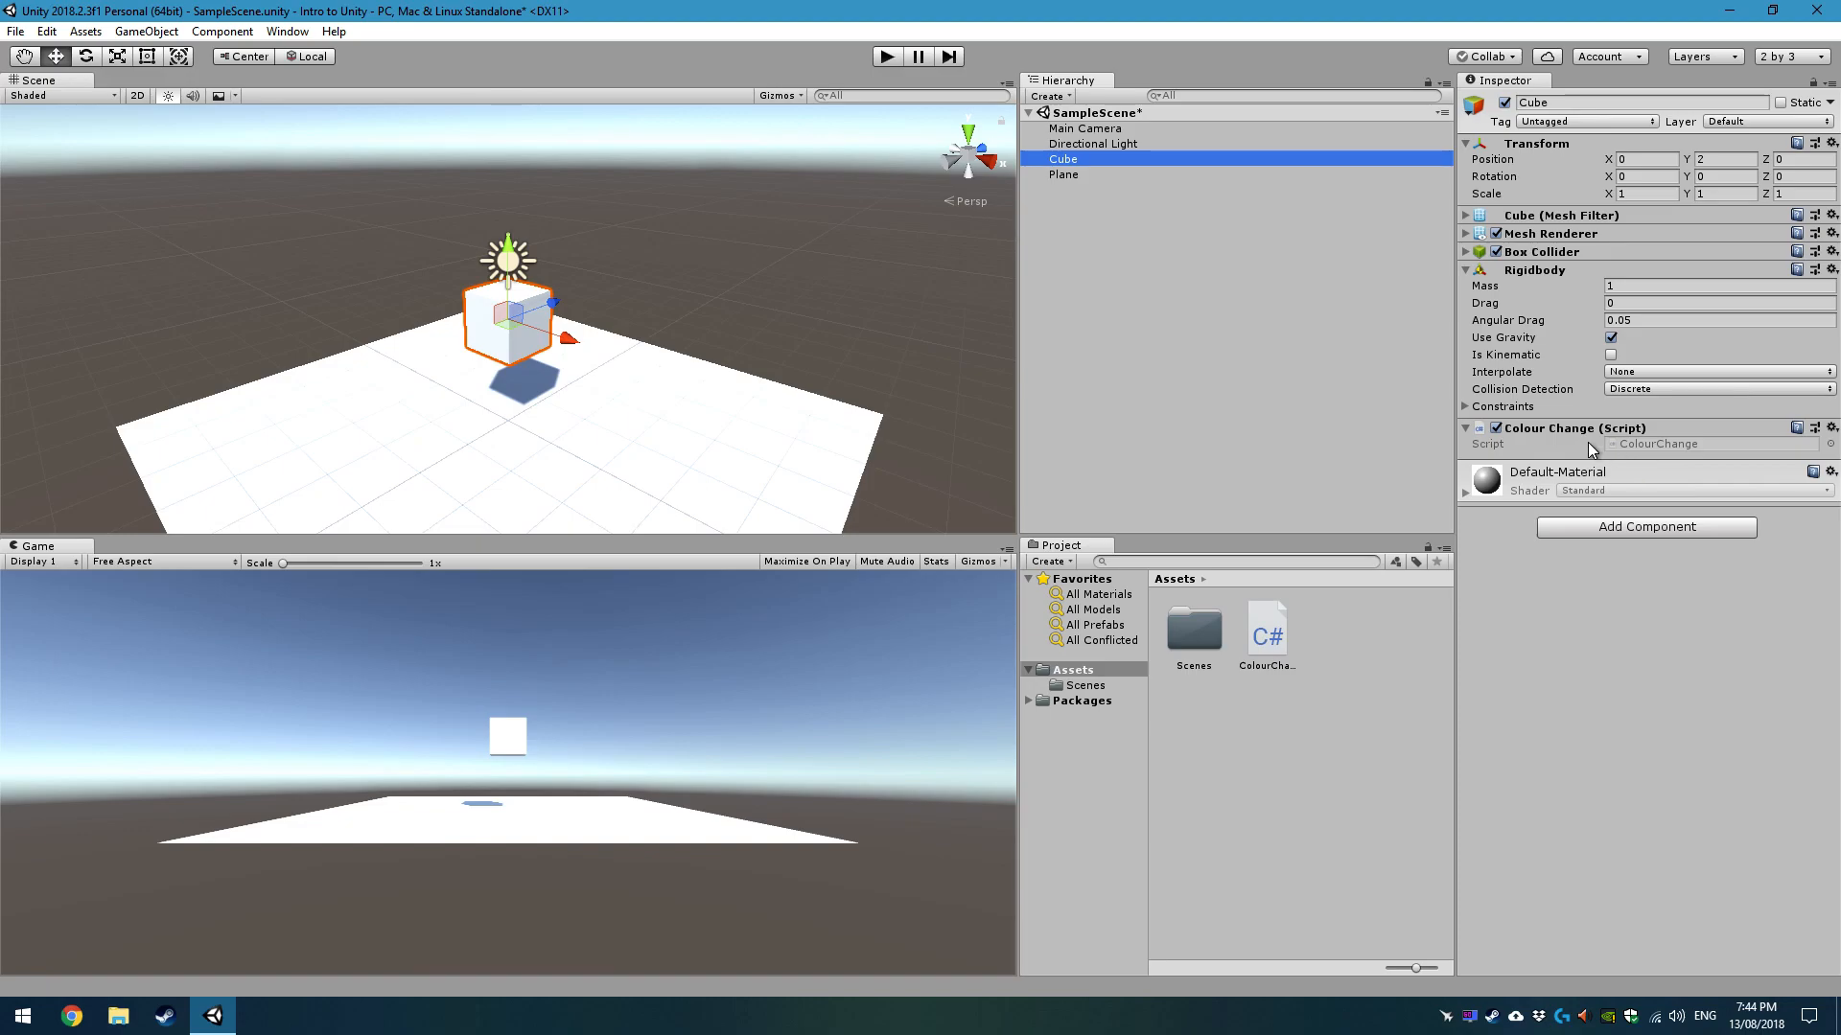
pyautogui.doubleClick(1271, 634)
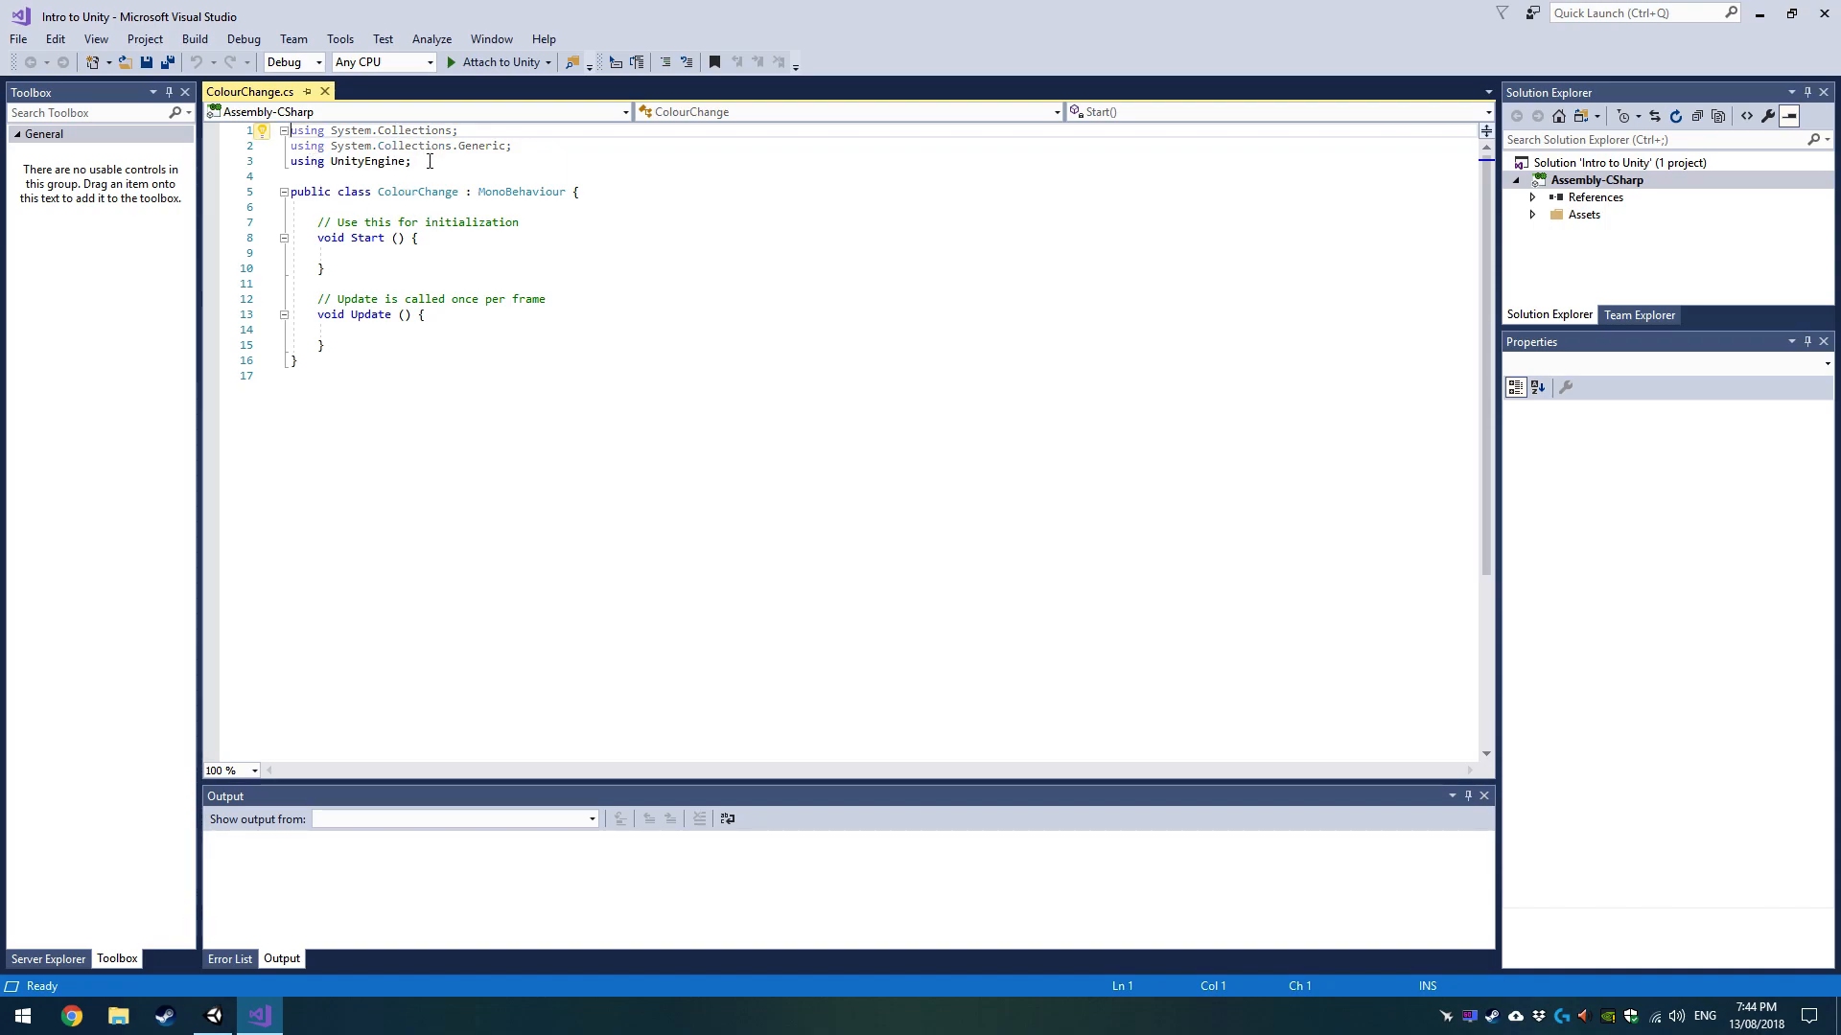
# Step: Highlight the using lines and select the word UnityEngine in ColourChange.cs
pyautogui.moveTo(513, 146); pyautogui.dragTo(291, 131)
pyautogui.click(419, 161)
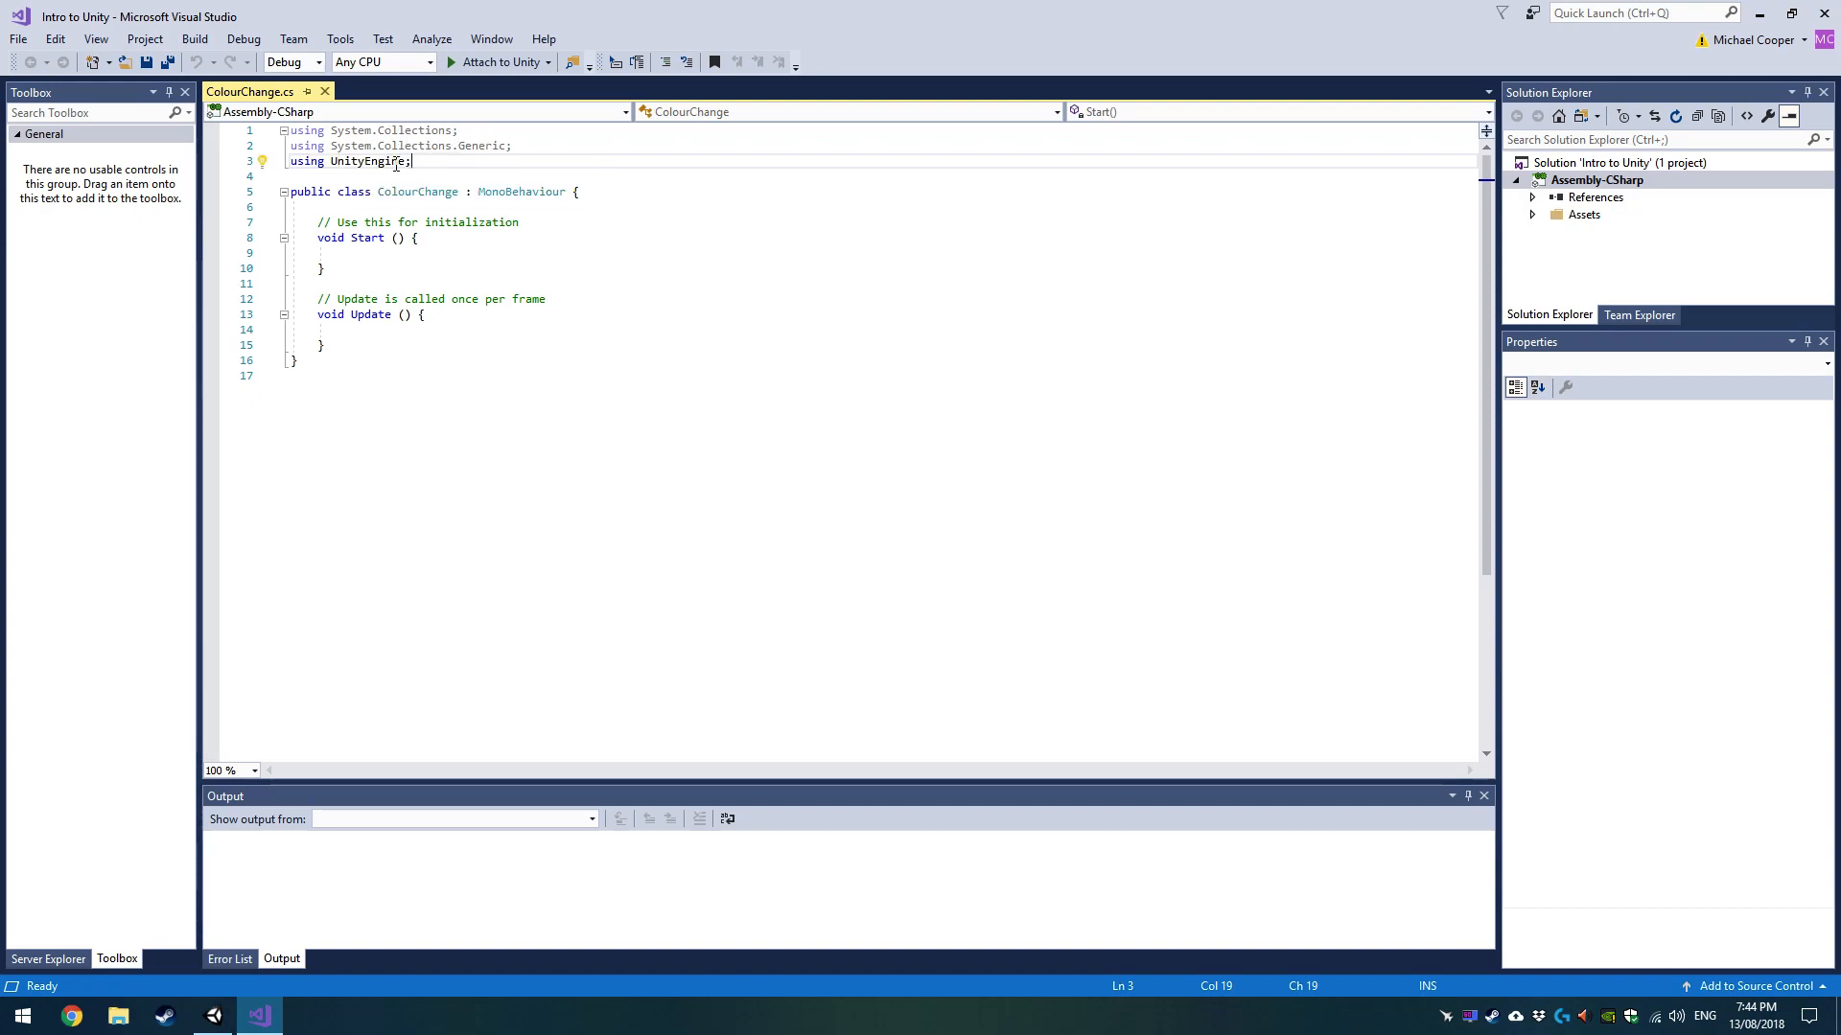
pyautogui.click(307, 162)
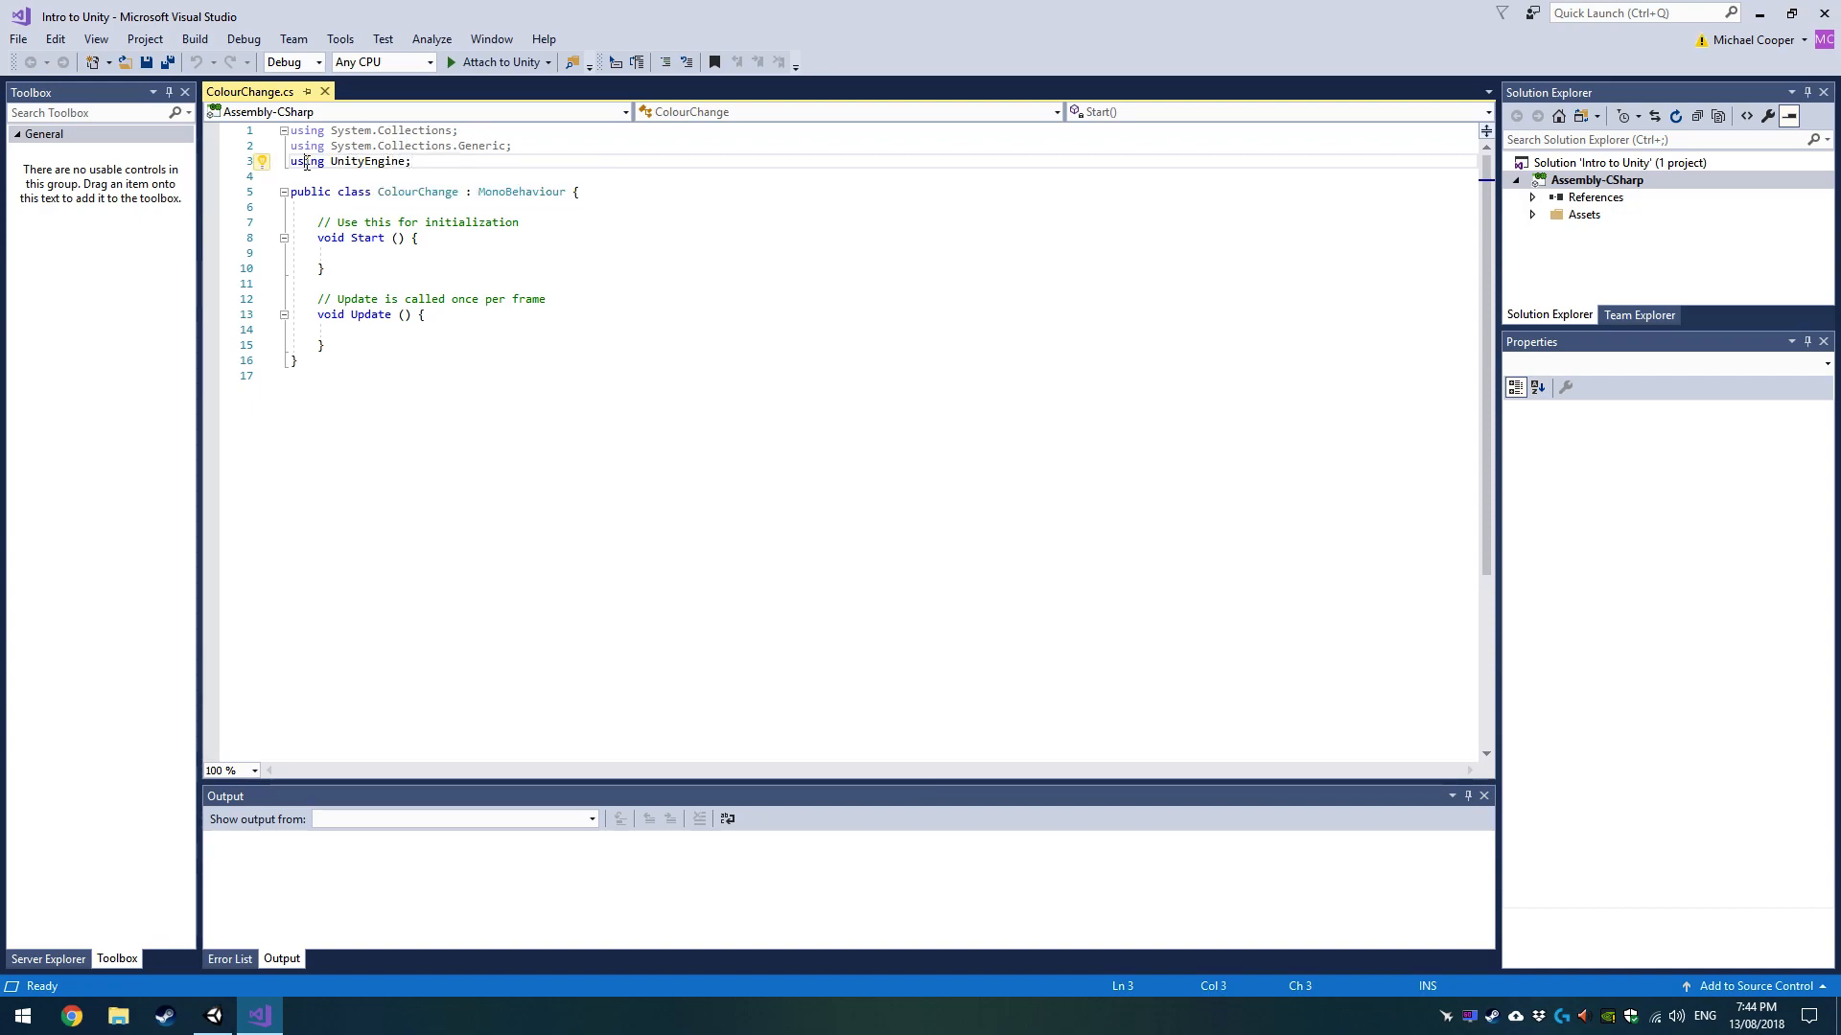
pyautogui.doubleClick(363, 164)
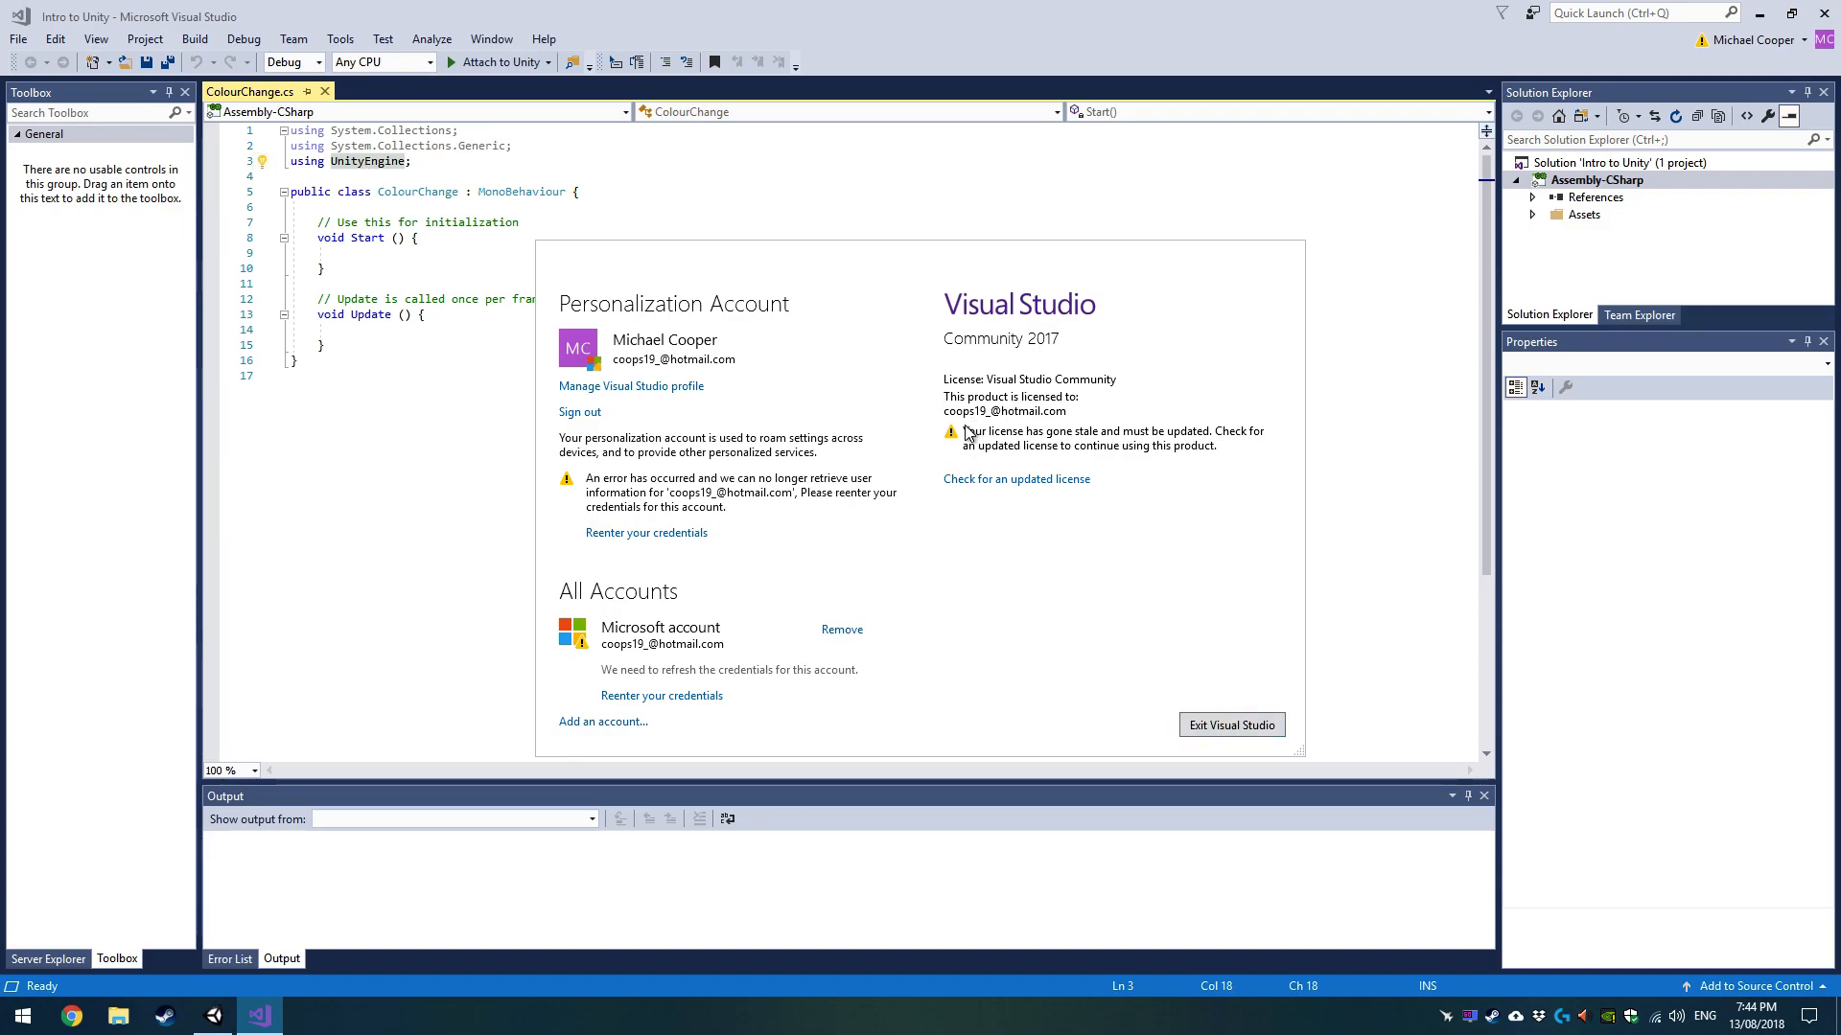
# Step: Refresh the Community 2017 licence by signing in with the account password and authenticator code
pyautogui.click(997, 482)
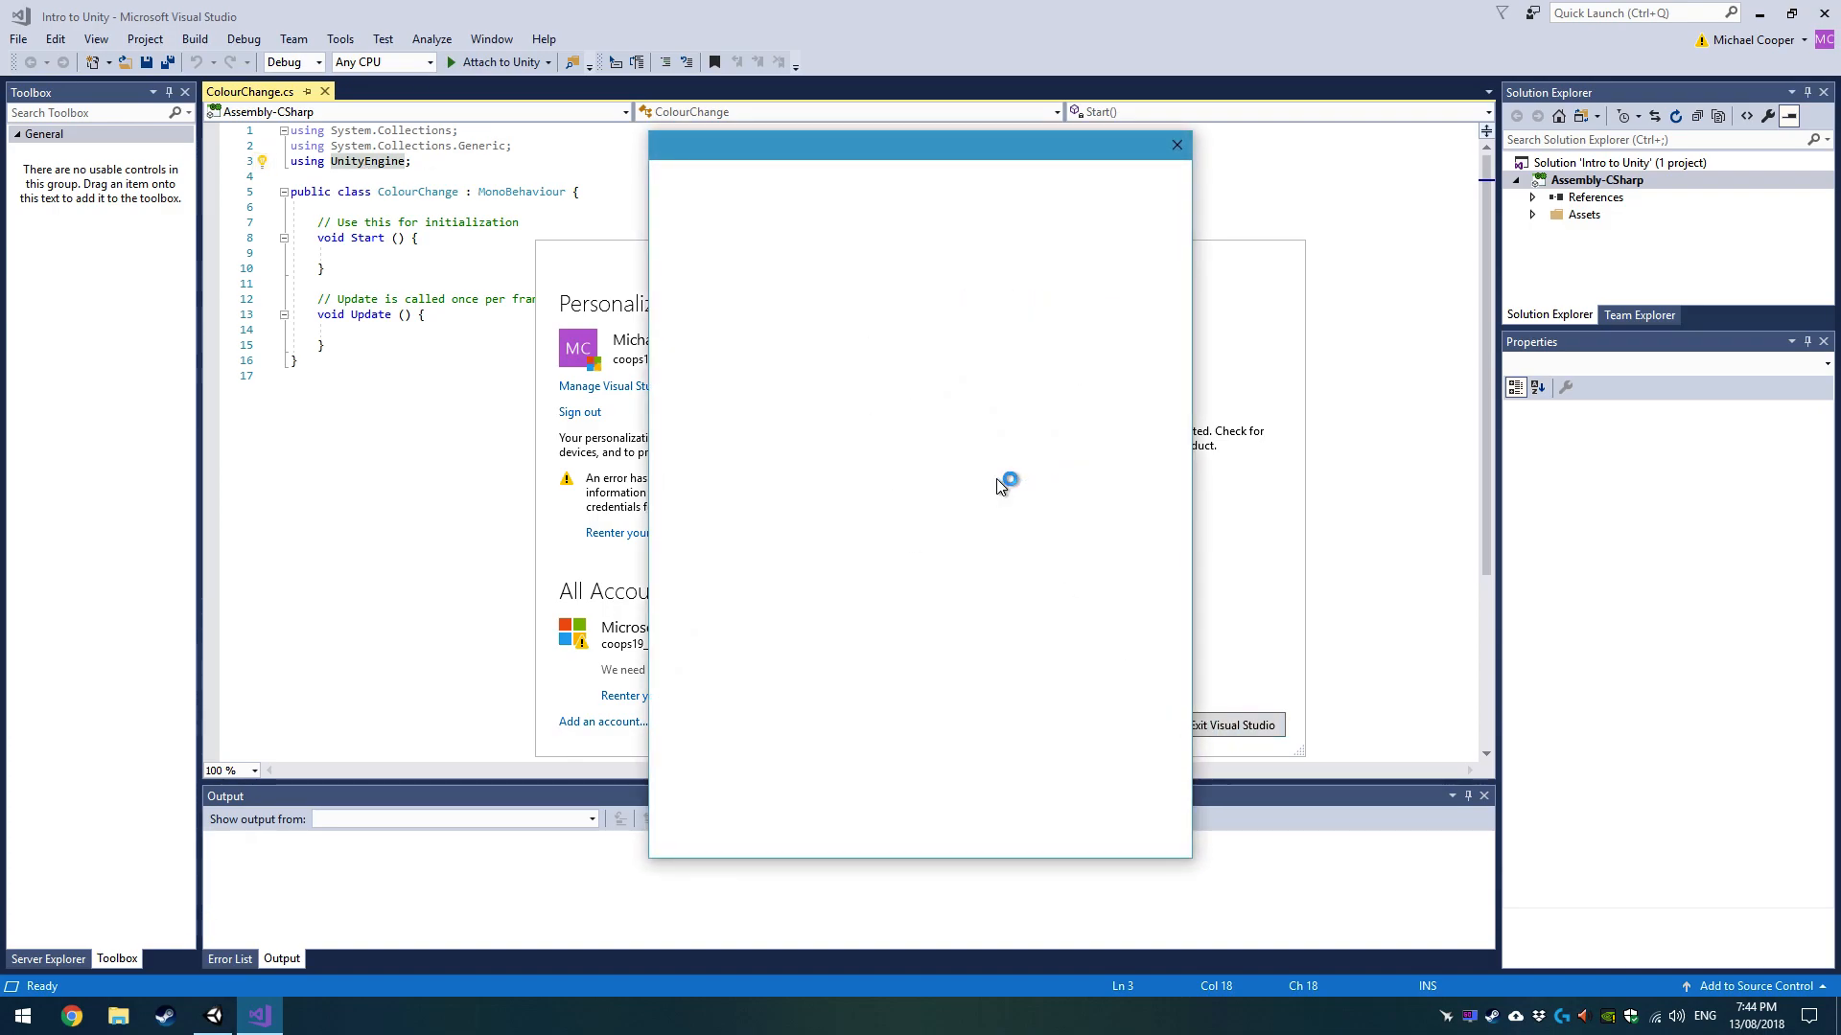
pyautogui.click(1055, 526)
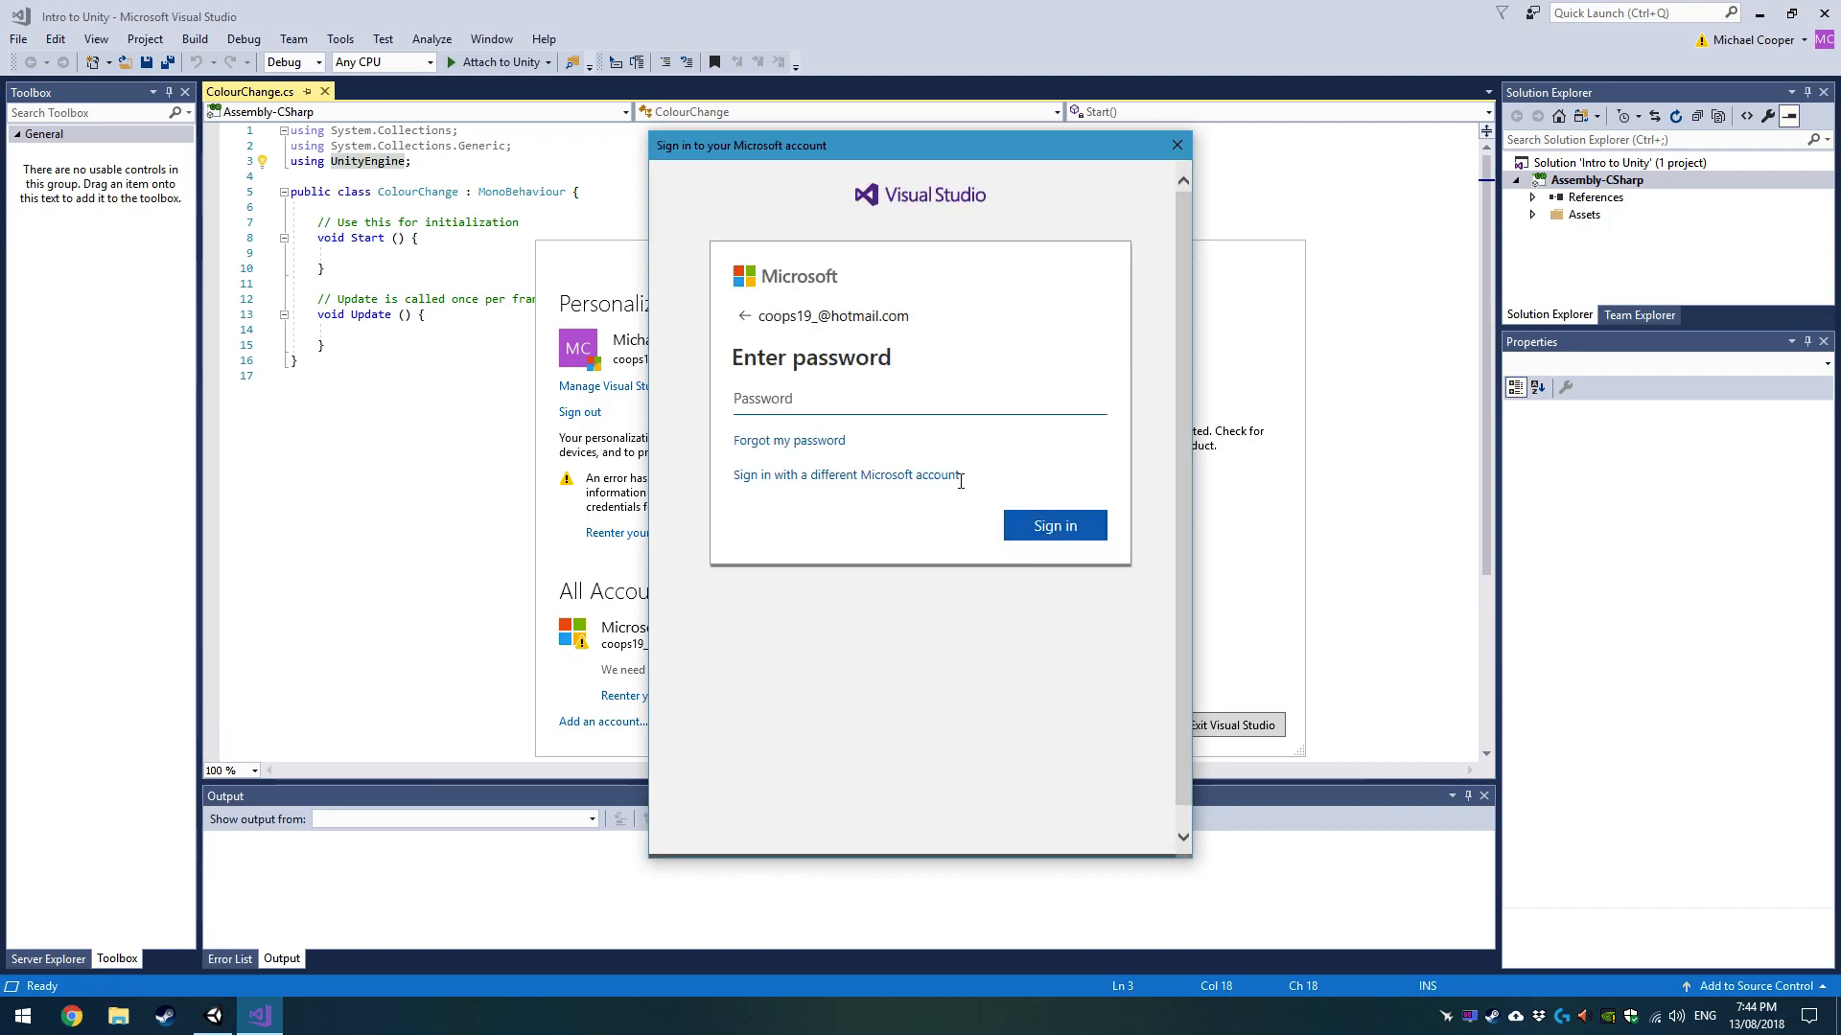
pyautogui.write('•••••••••')
pyautogui.click(1075, 527)
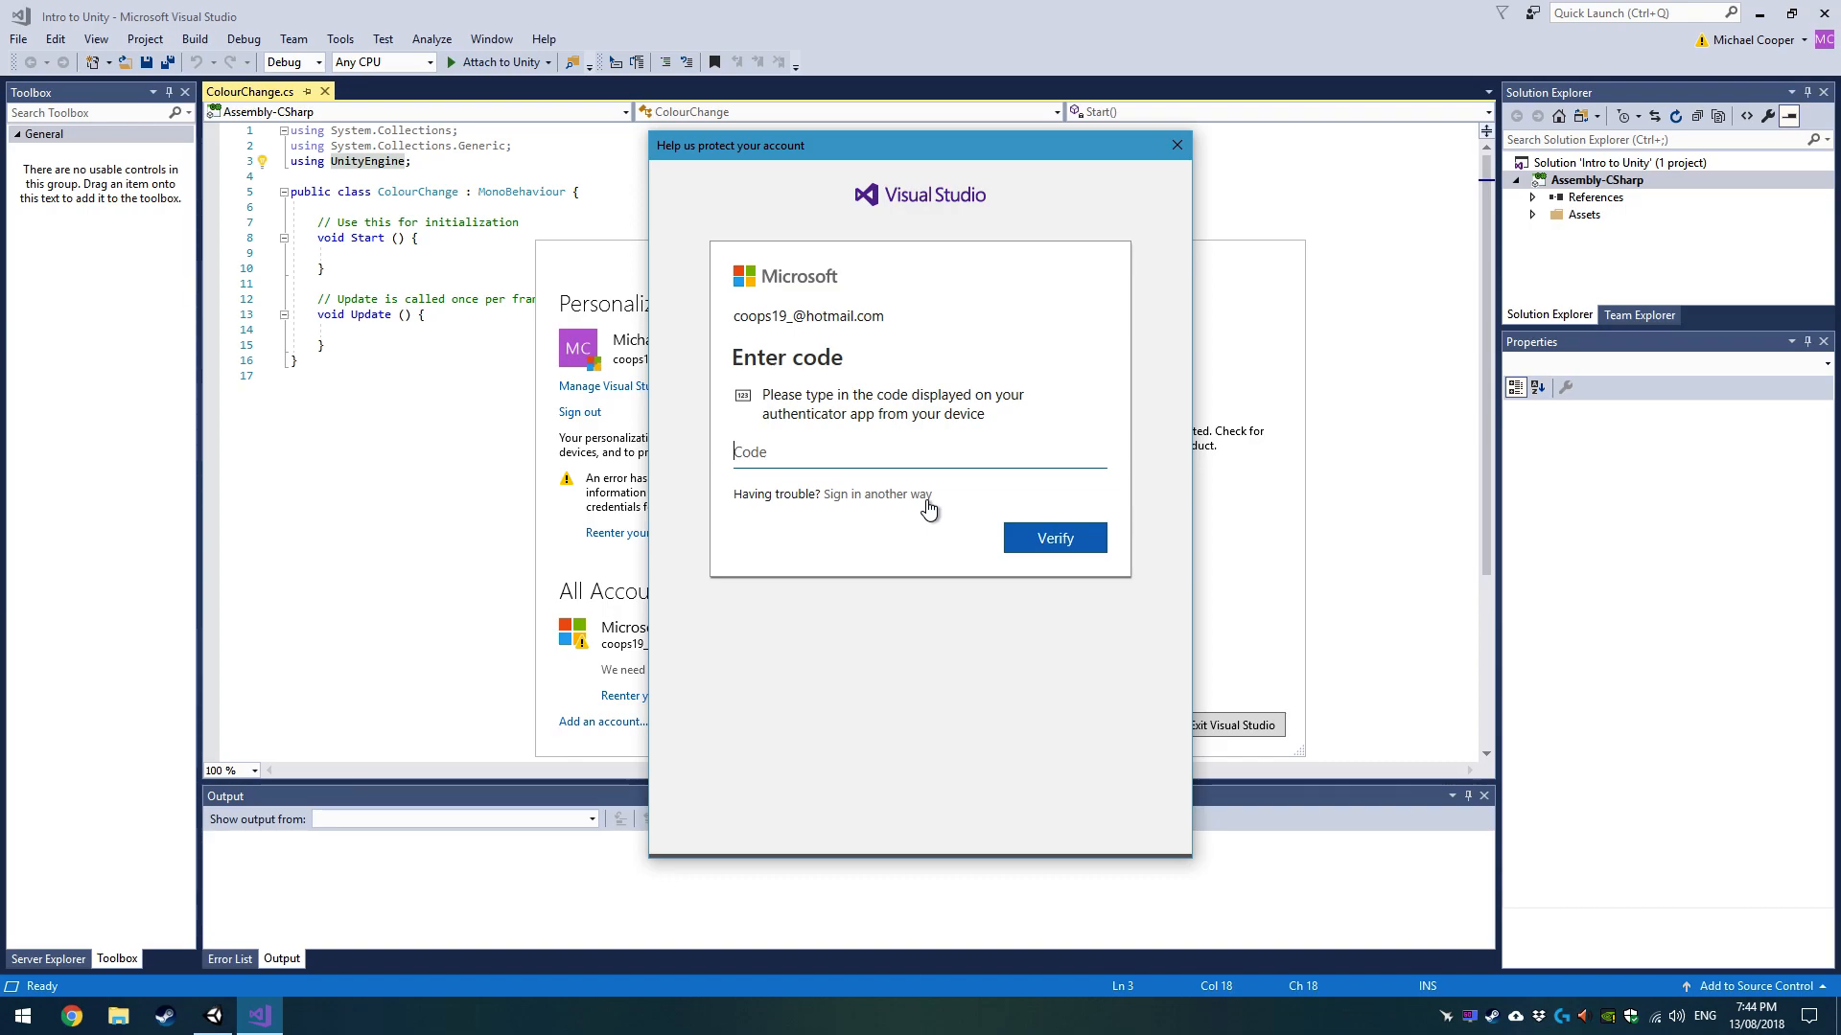
pyautogui.click(1078, 539)
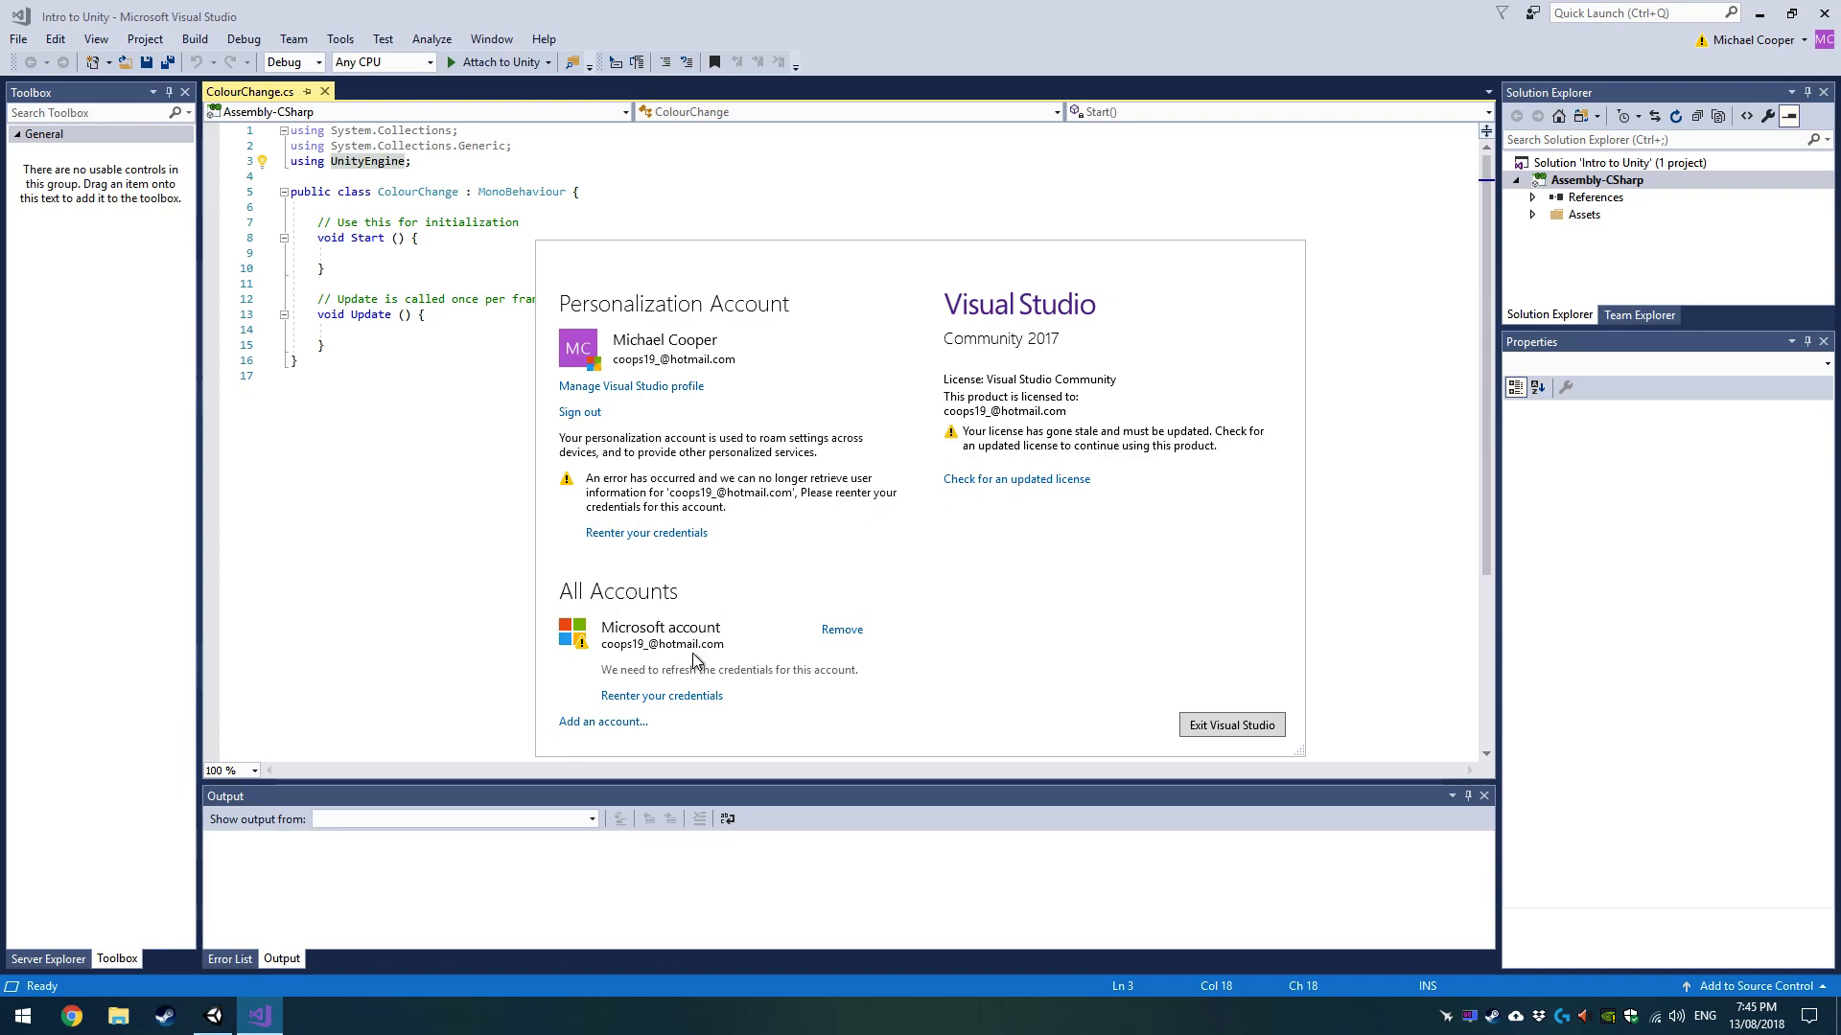
pyautogui.click(677, 697)
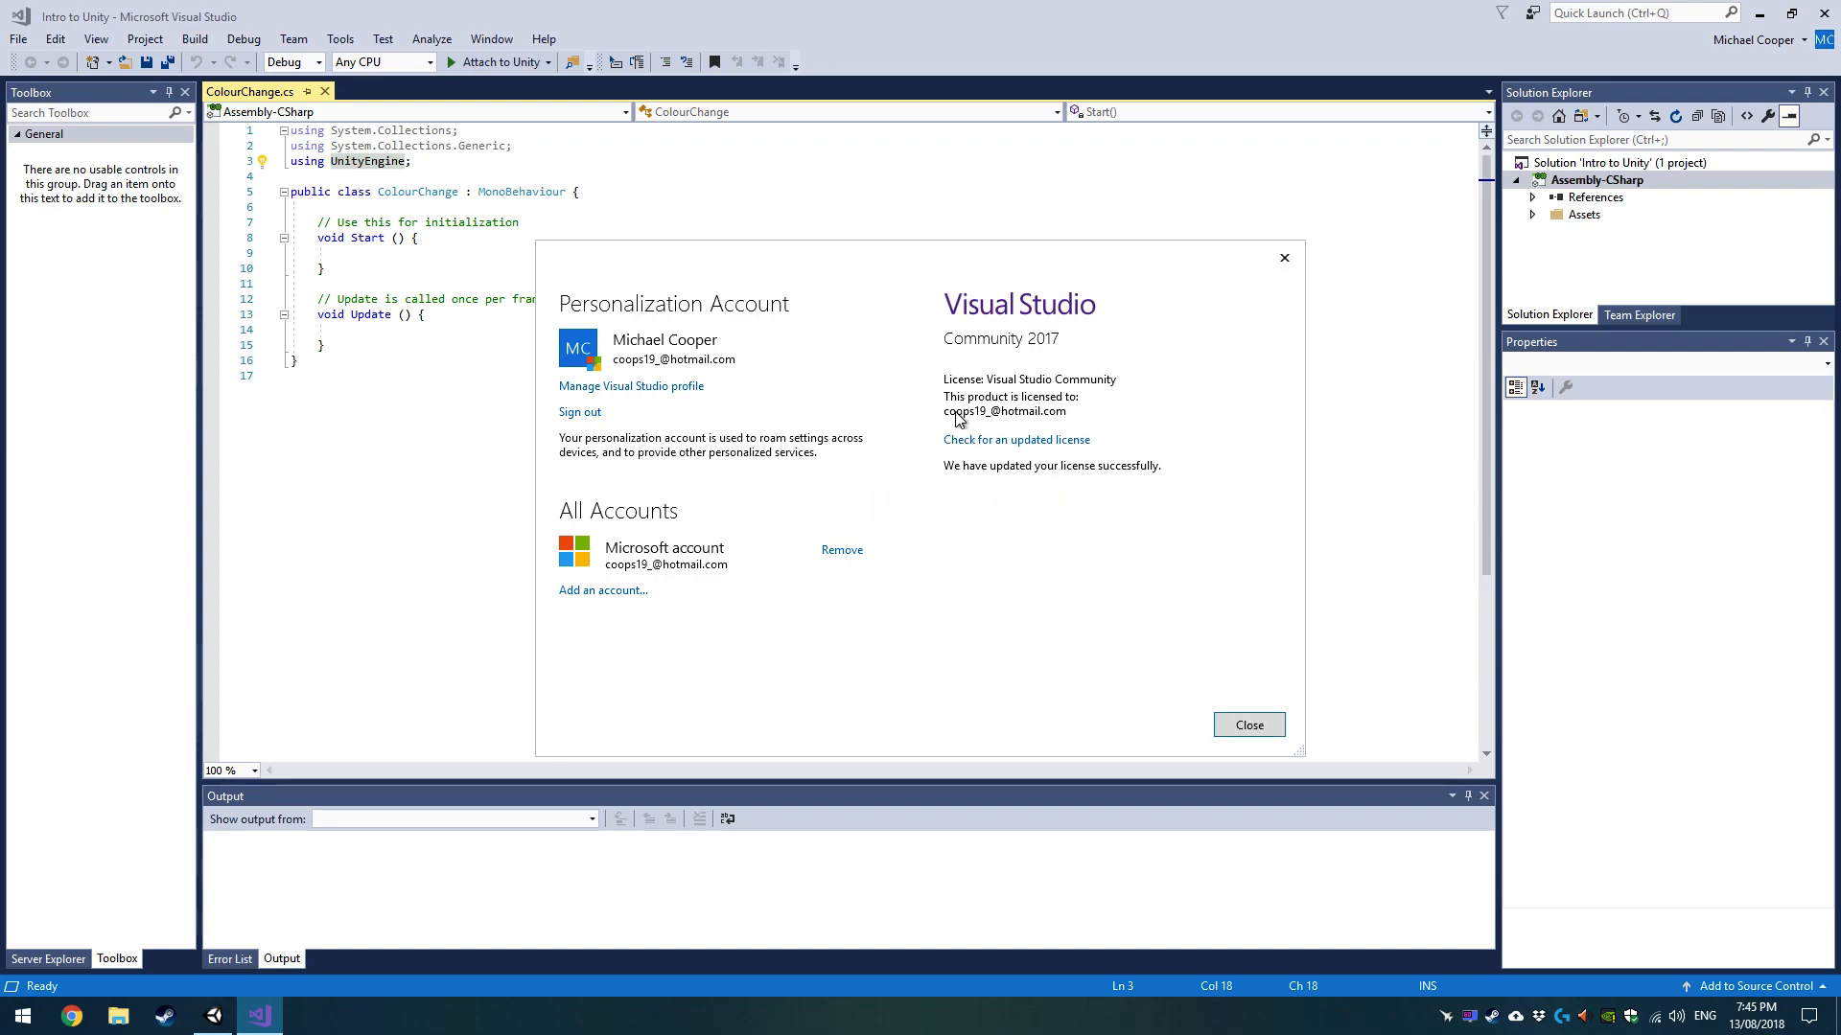
pyautogui.click(1256, 728)
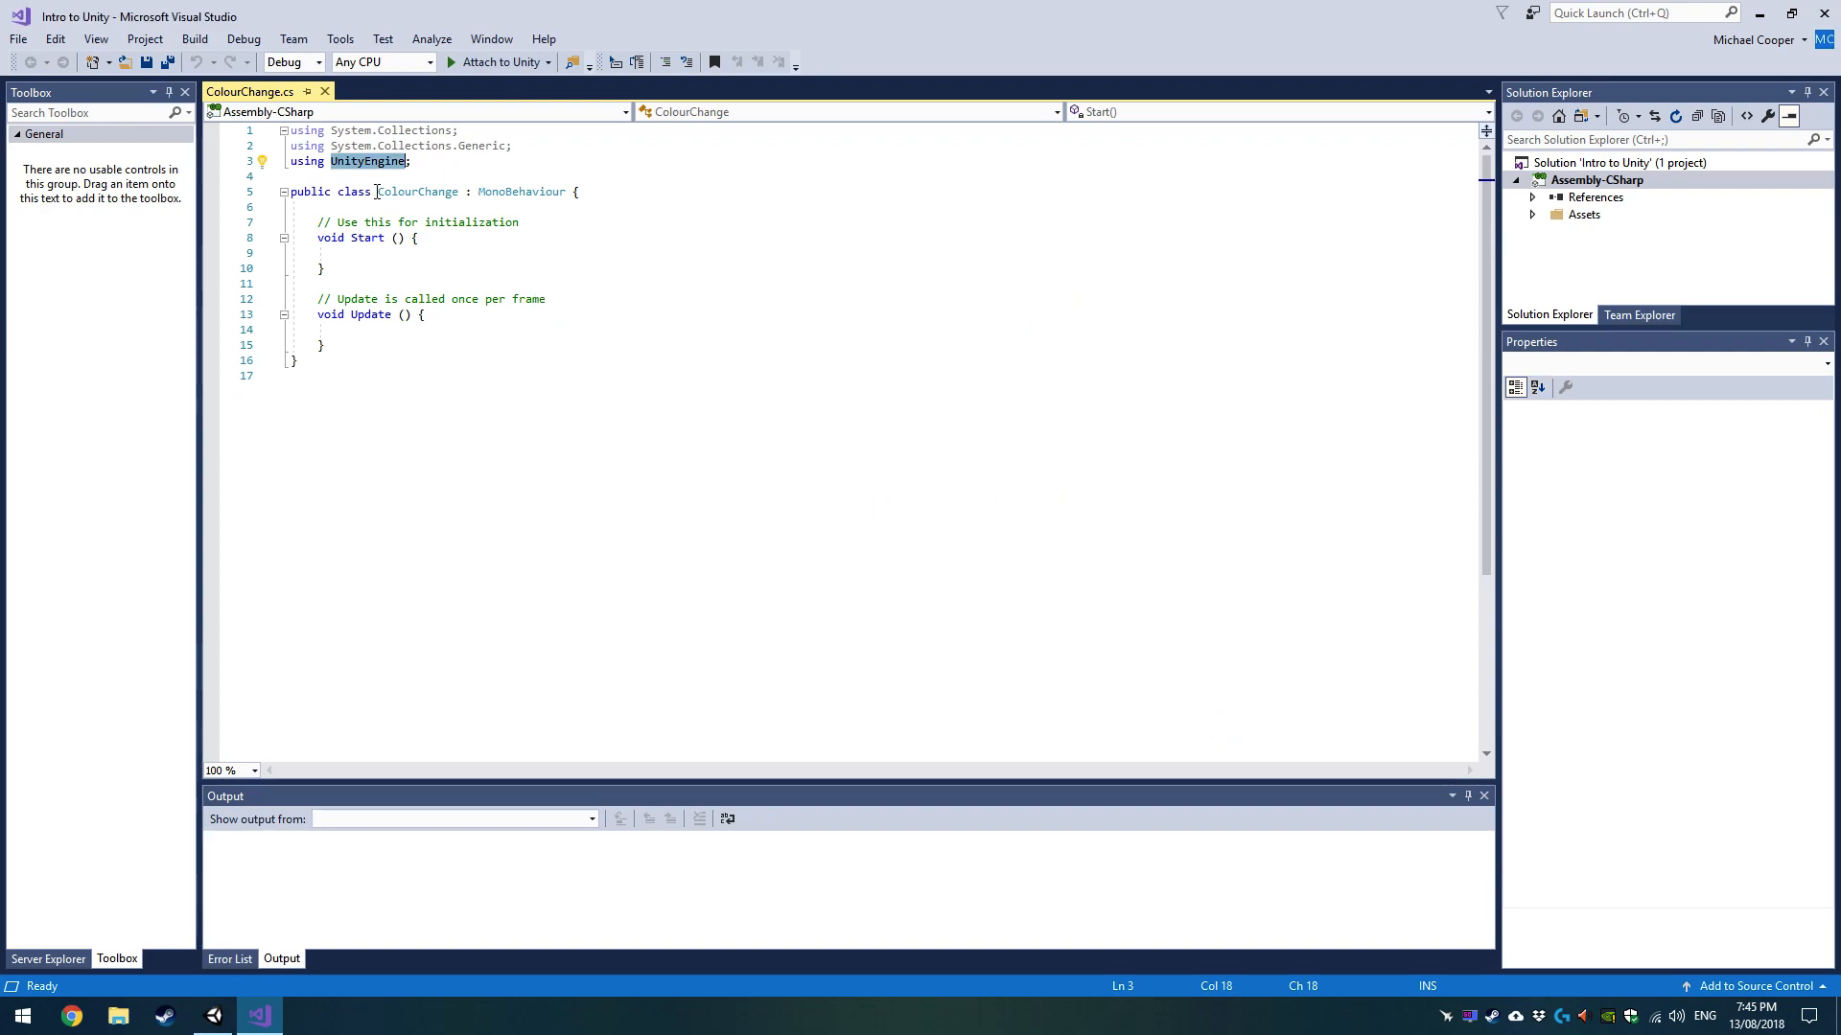
# Step: Select parts of the script: the using line, the class declaration, and the Start and Update names
pyautogui.moveTo(378, 191); pyautogui.dragTo(382, 186)
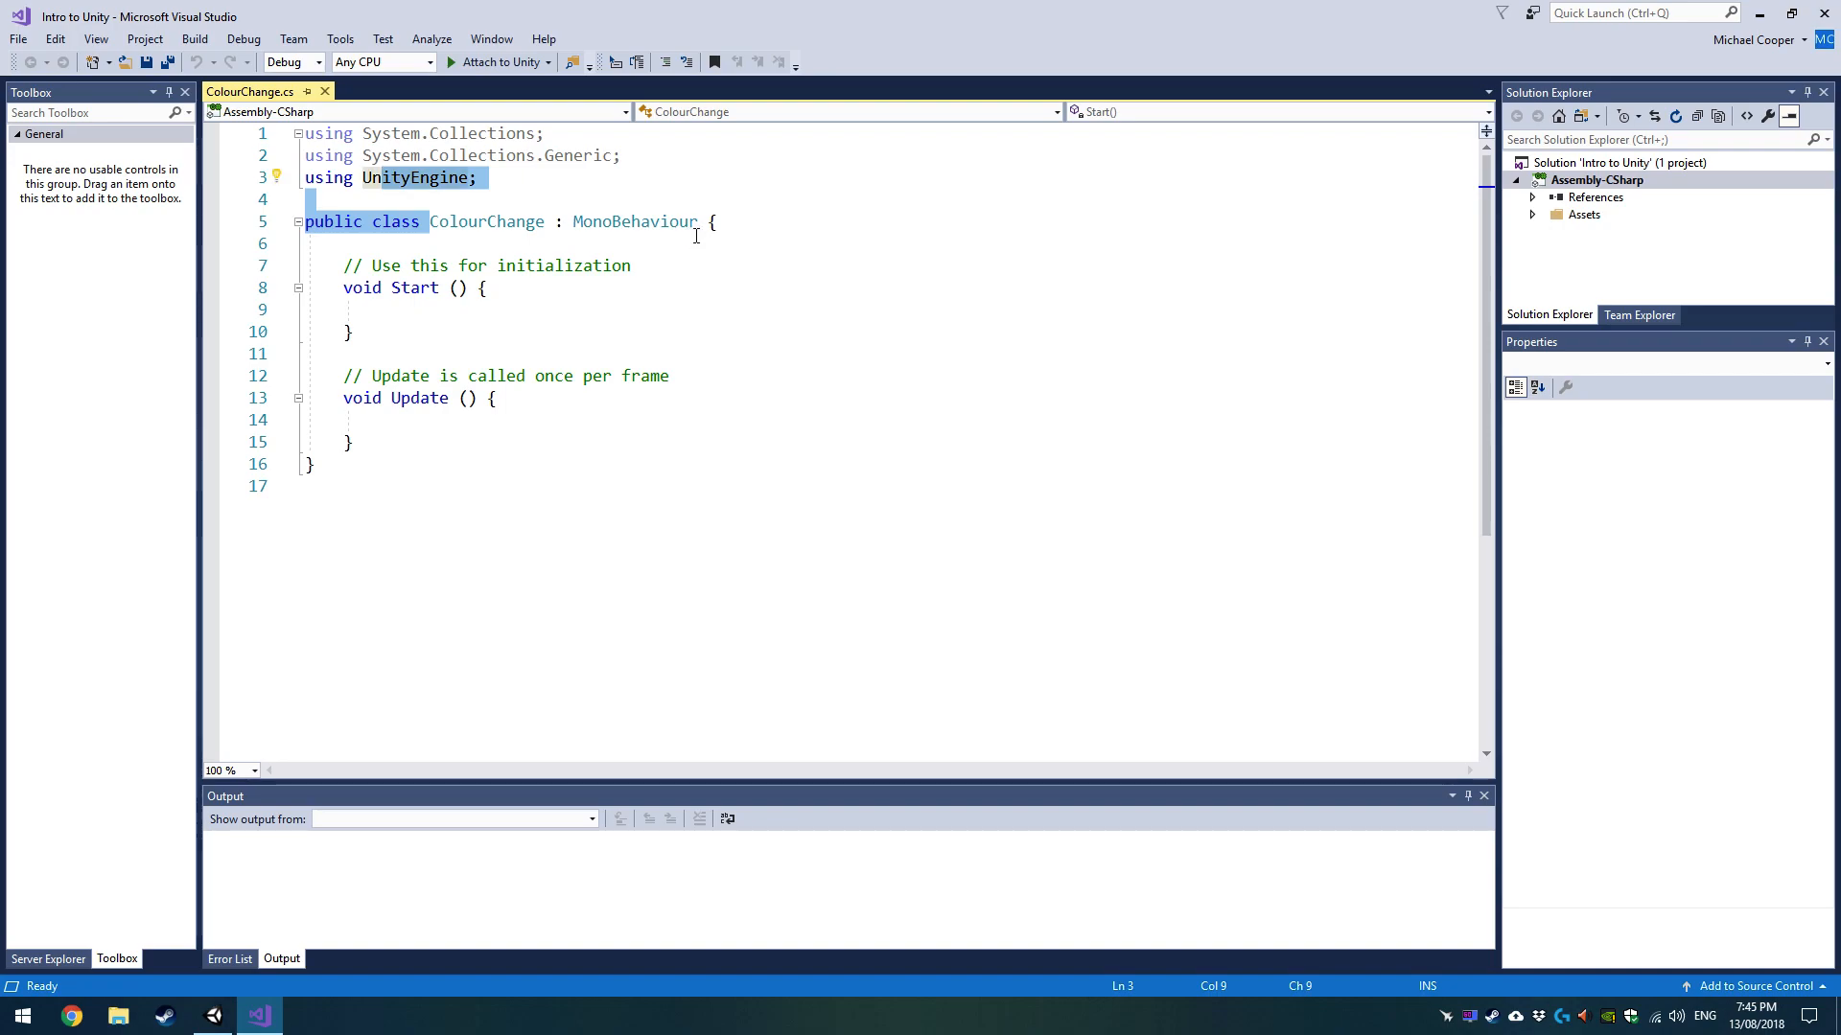
pyautogui.moveTo(478, 178); pyautogui.dragTo(303, 178)
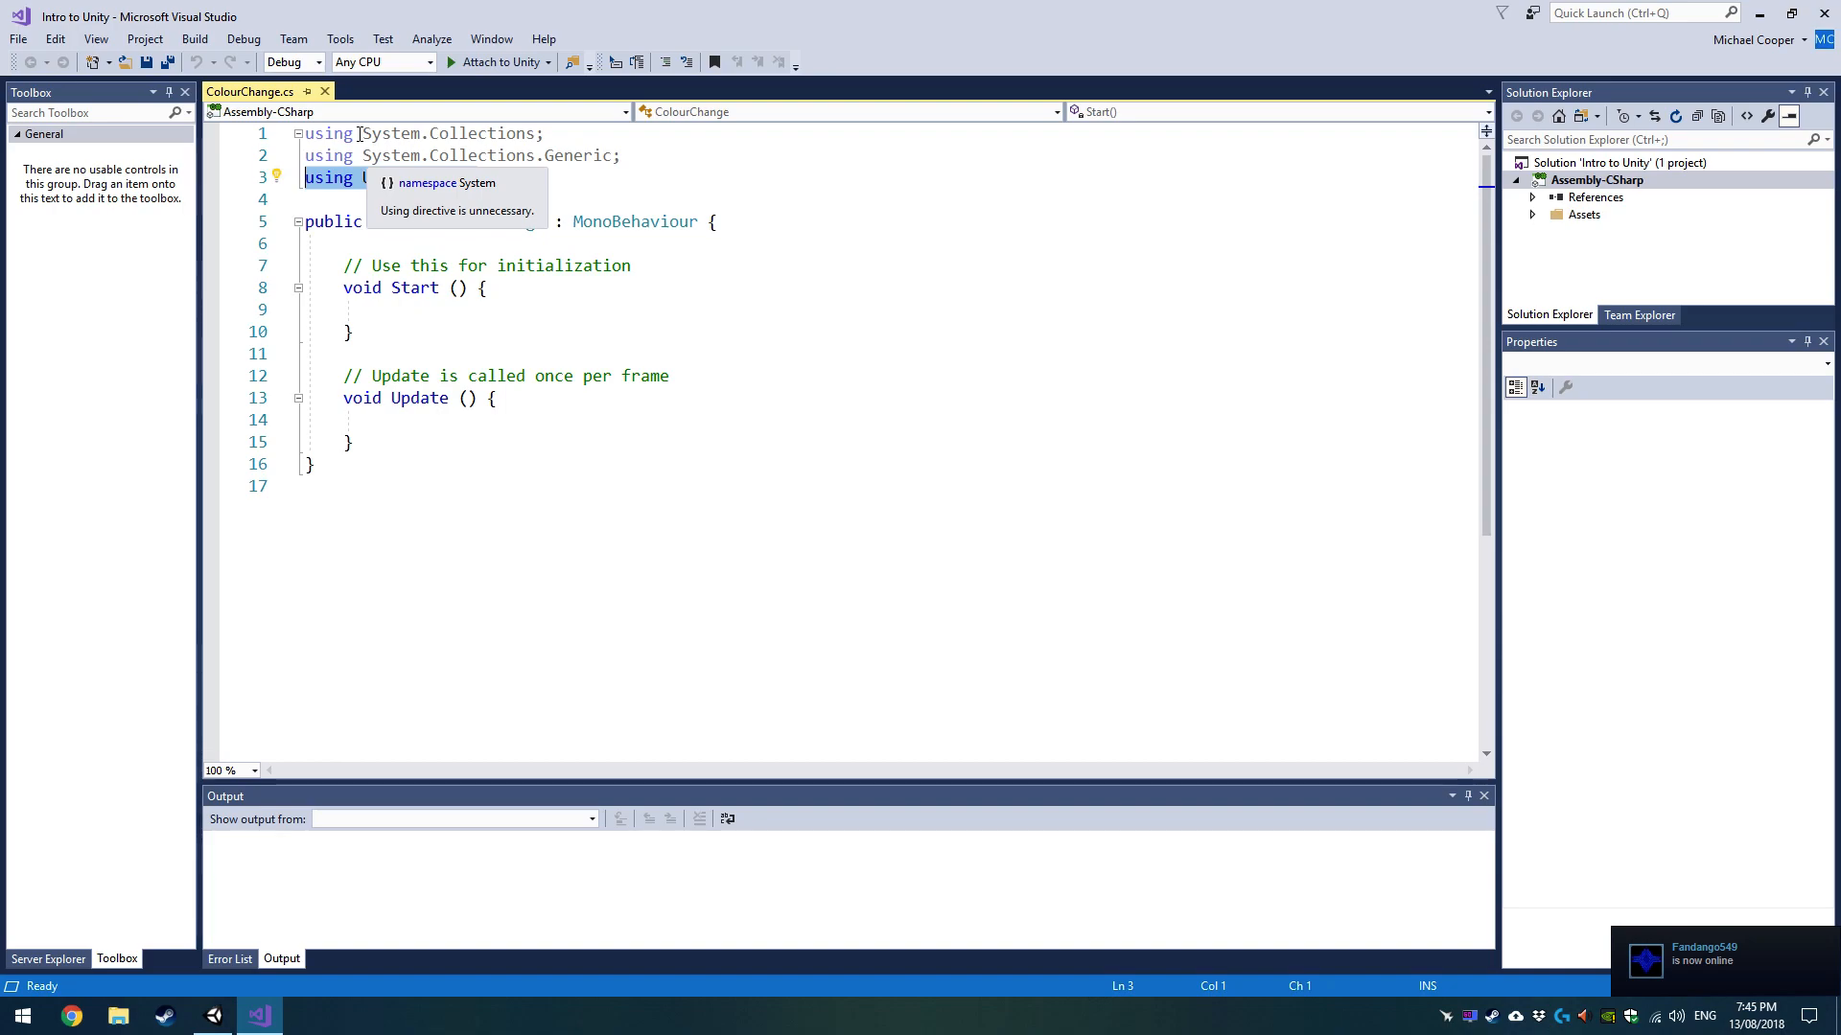
pyautogui.click(431, 243)
pyautogui.moveTo(304, 222); pyautogui.dragTo(426, 225)
pyautogui.click(361, 221)
pyautogui.click(404, 221)
pyautogui.doubleClick(484, 228)
pyautogui.doubleClick(314, 225)
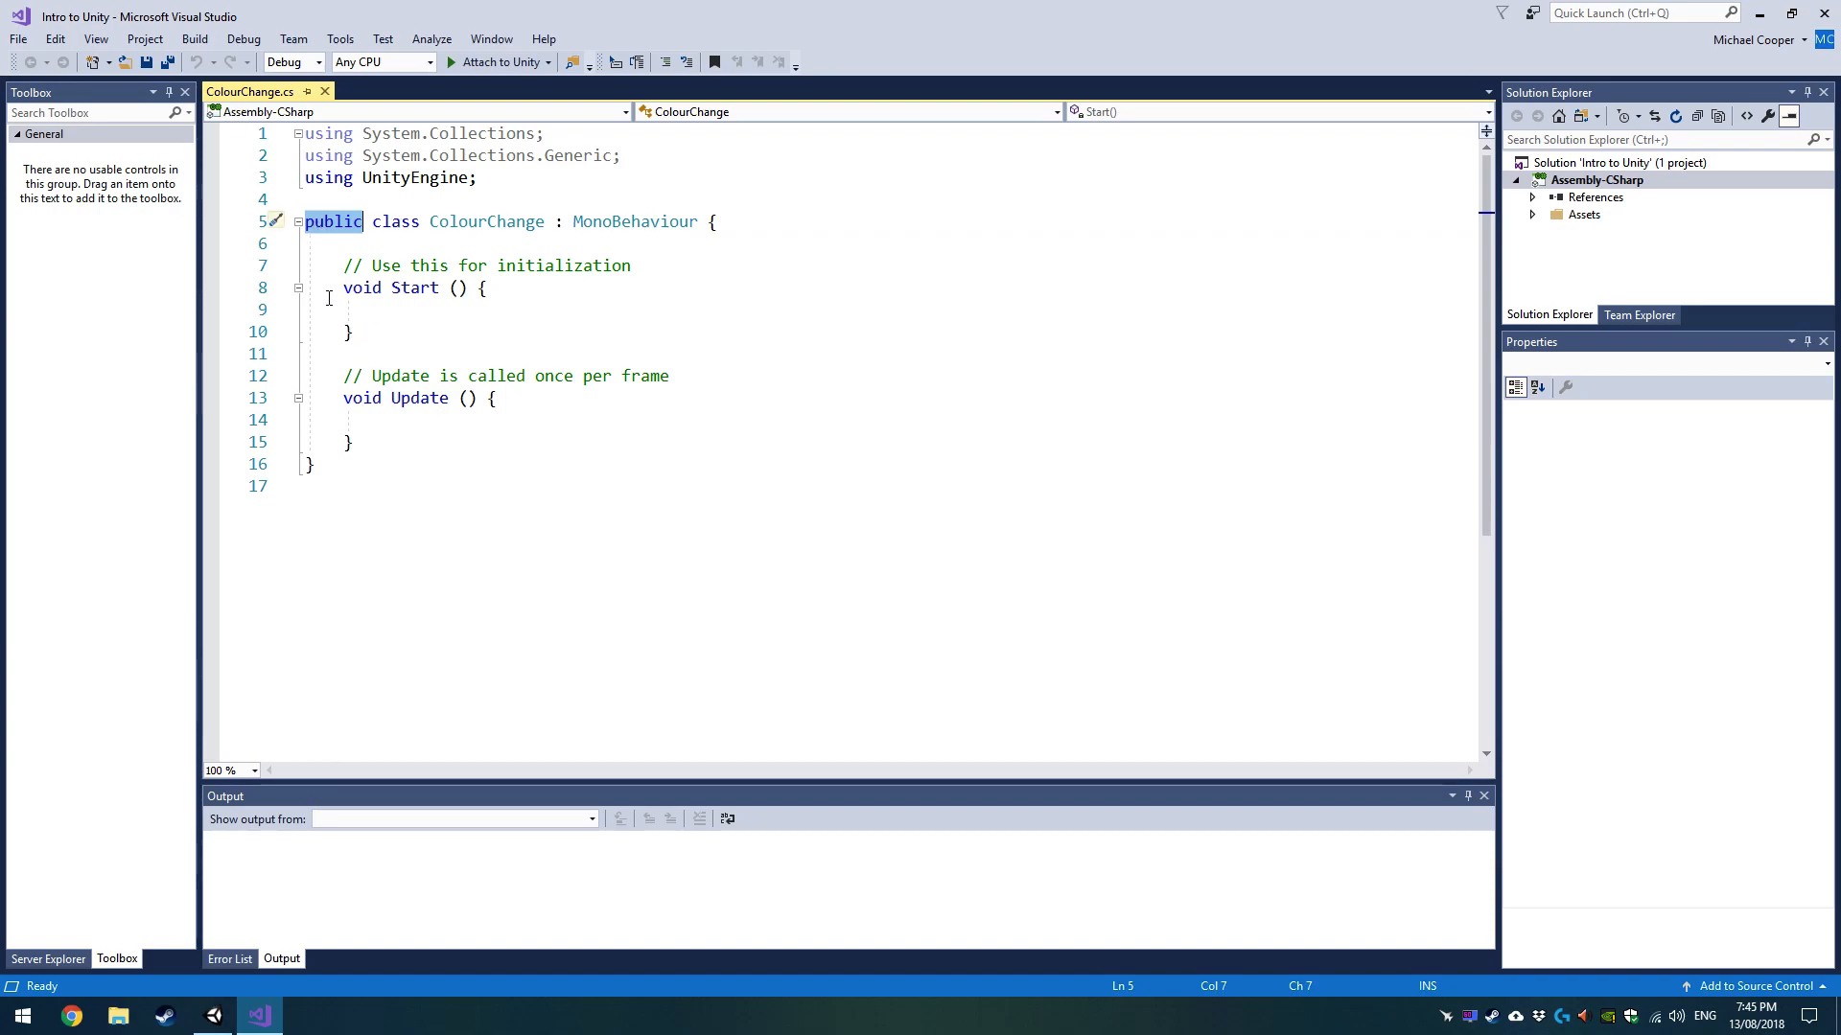
pyautogui.click(370, 288)
pyautogui.moveTo(344, 289); pyautogui.dragTo(509, 403)
pyautogui.click(484, 442)
pyautogui.doubleClick(415, 287)
pyautogui.doubleClick(419, 398)
# Step: Delete the Start method and its comment, and move Update's opening brace onto its own line
pyautogui.click(452, 307)
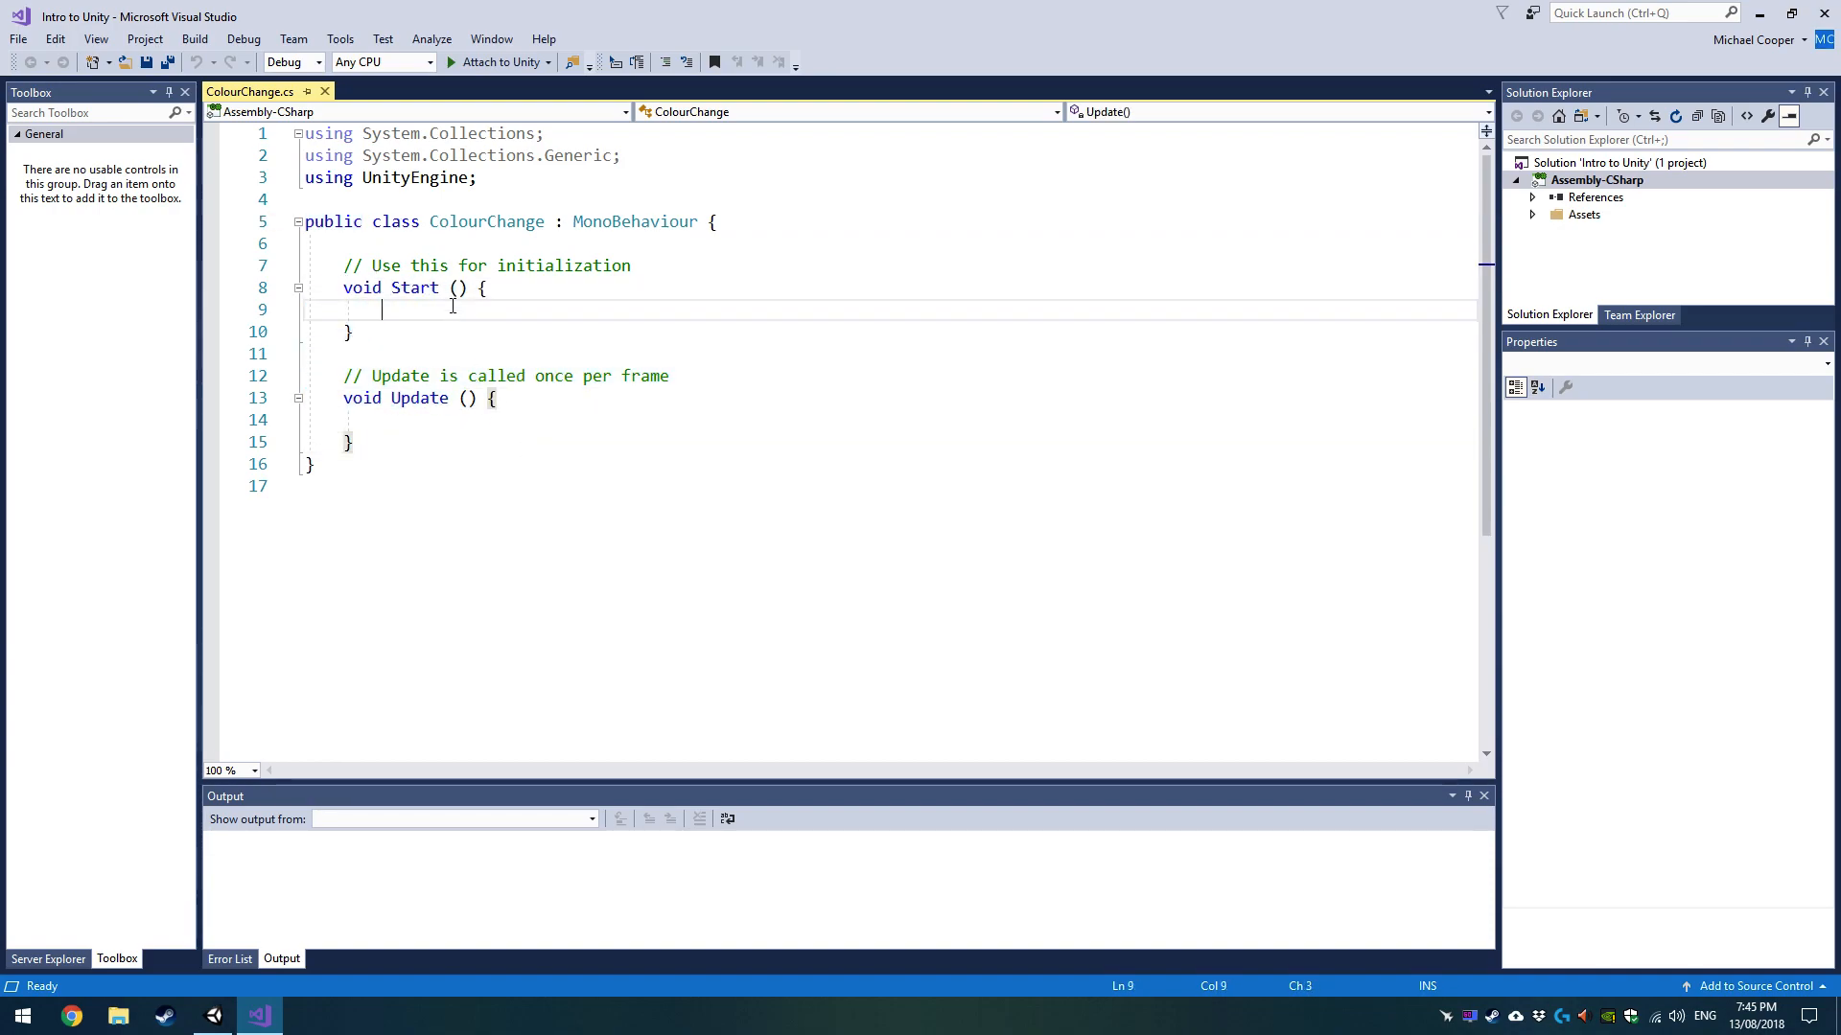
pyautogui.moveTo(355, 332); pyautogui.dragTo(306, 266)
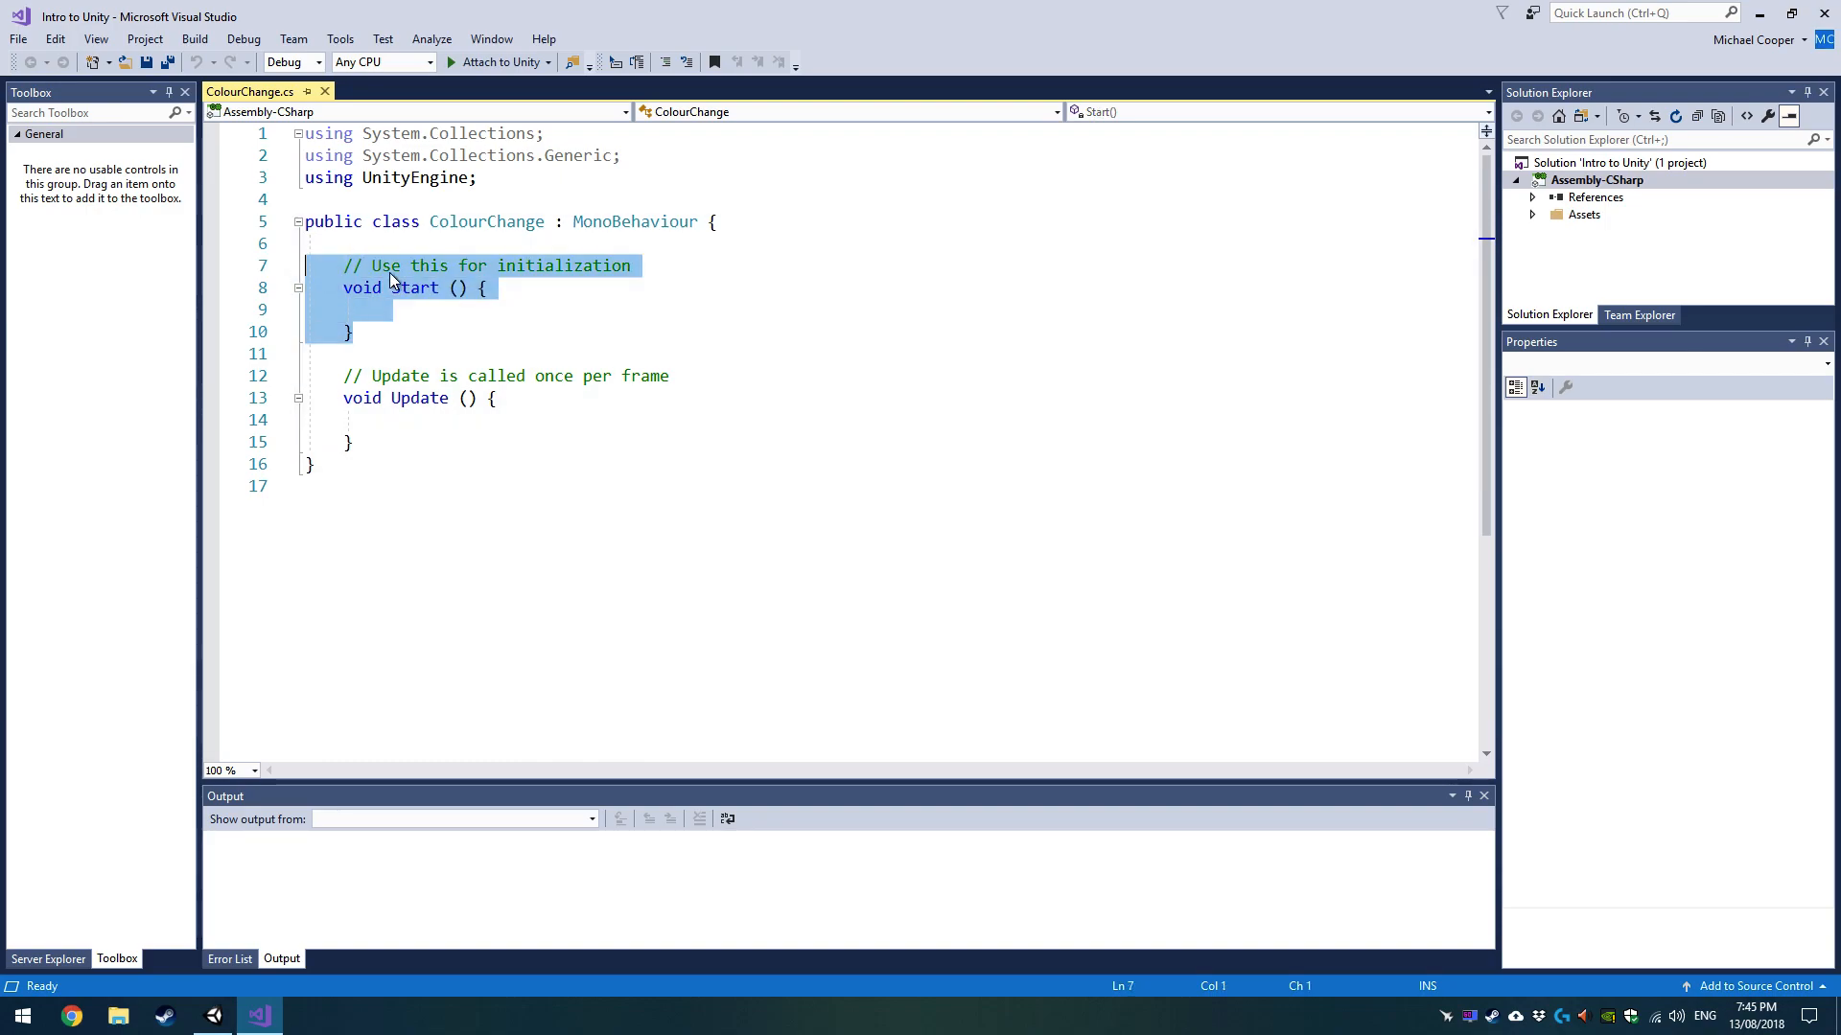
pyautogui.press('BackSpace')
pyautogui.press('BackSpace')
pyautogui.press('Delete')
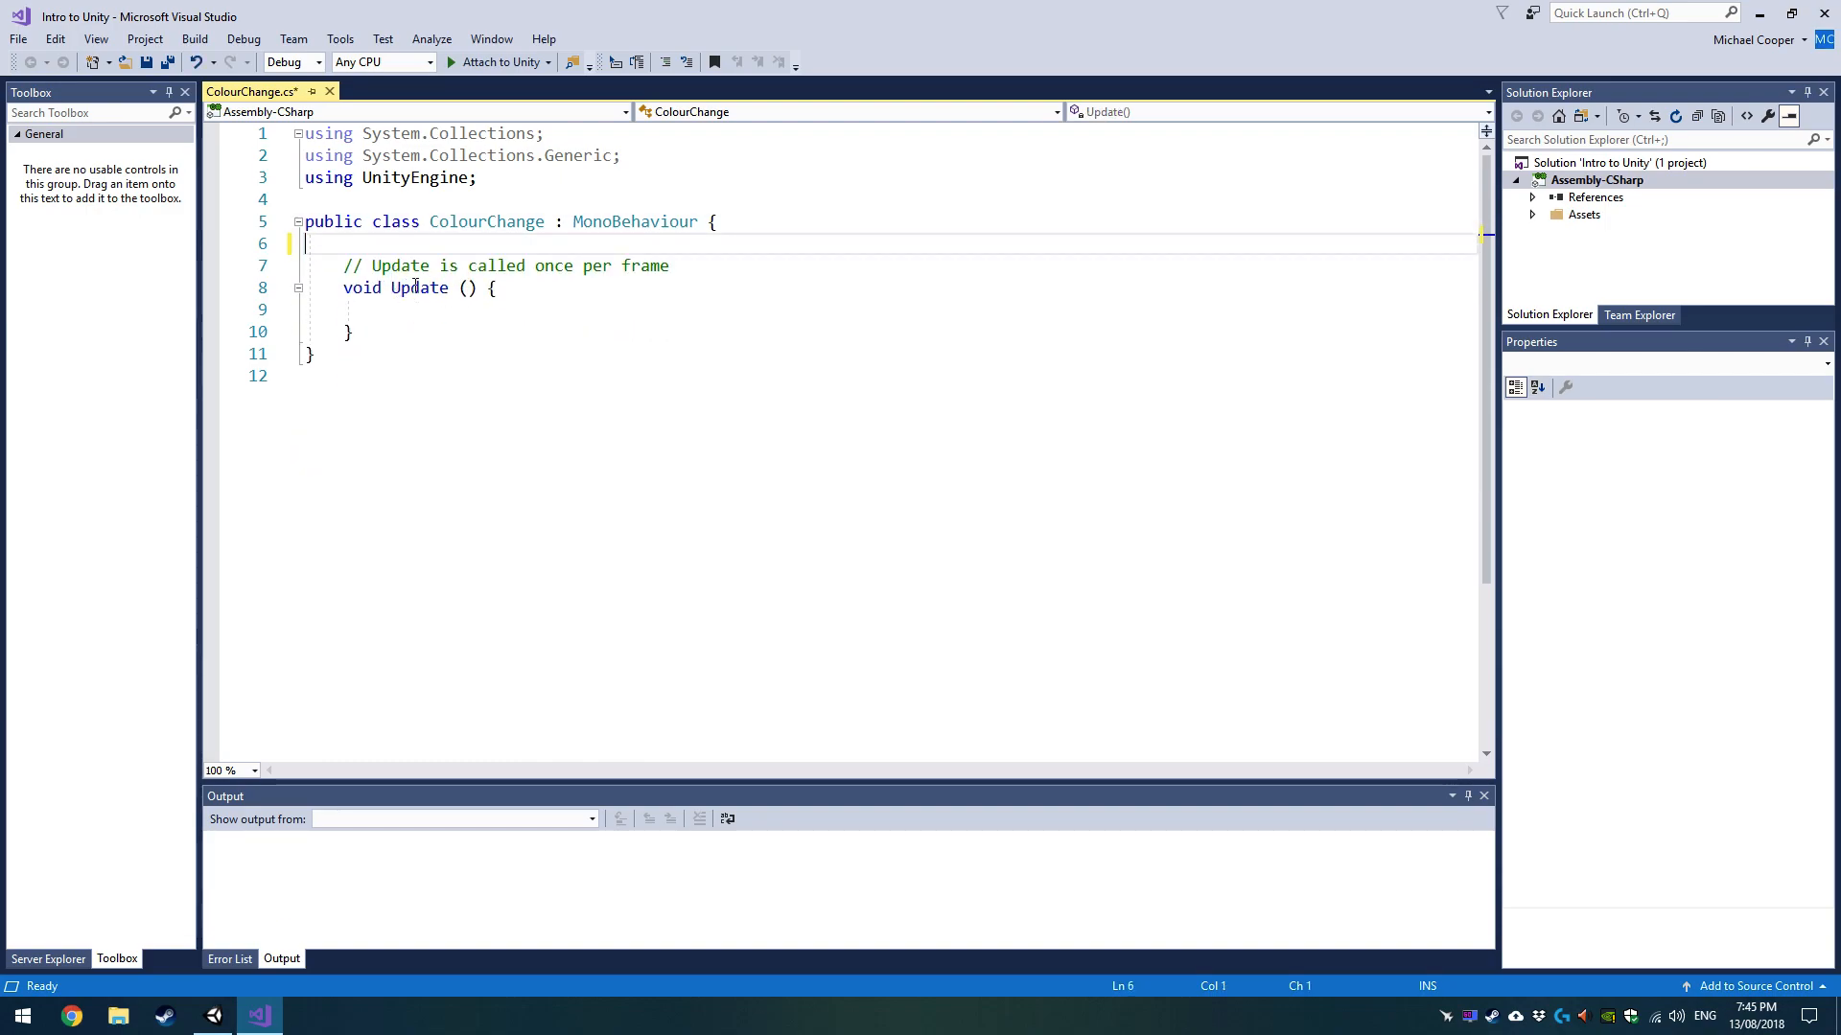
pyautogui.moveTo(374, 267); pyautogui.dragTo(669, 268)
pyautogui.click(486, 294)
pyautogui.press('Return')
pyautogui.click(377, 331)
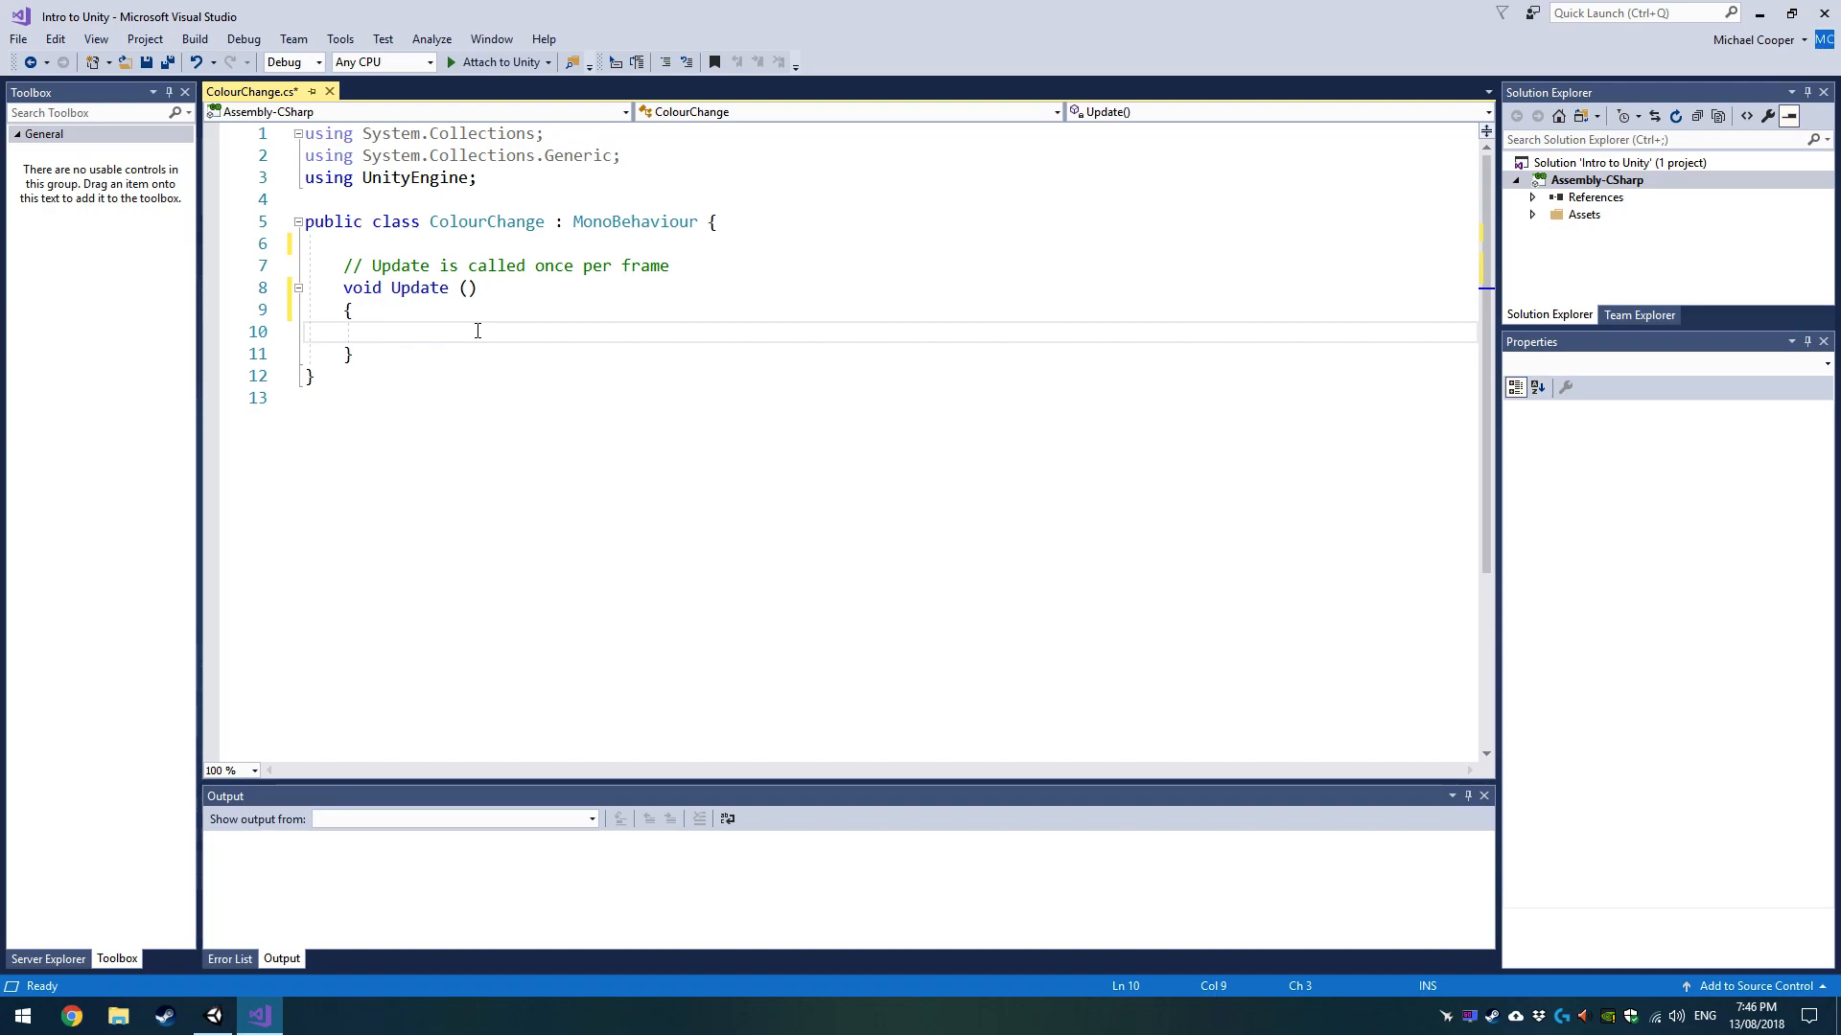
# Step: Write an if (Input.GetKeyDown(KeyCode.R)) check in Update with an opening brace below it
pyautogui.write('if (Input')
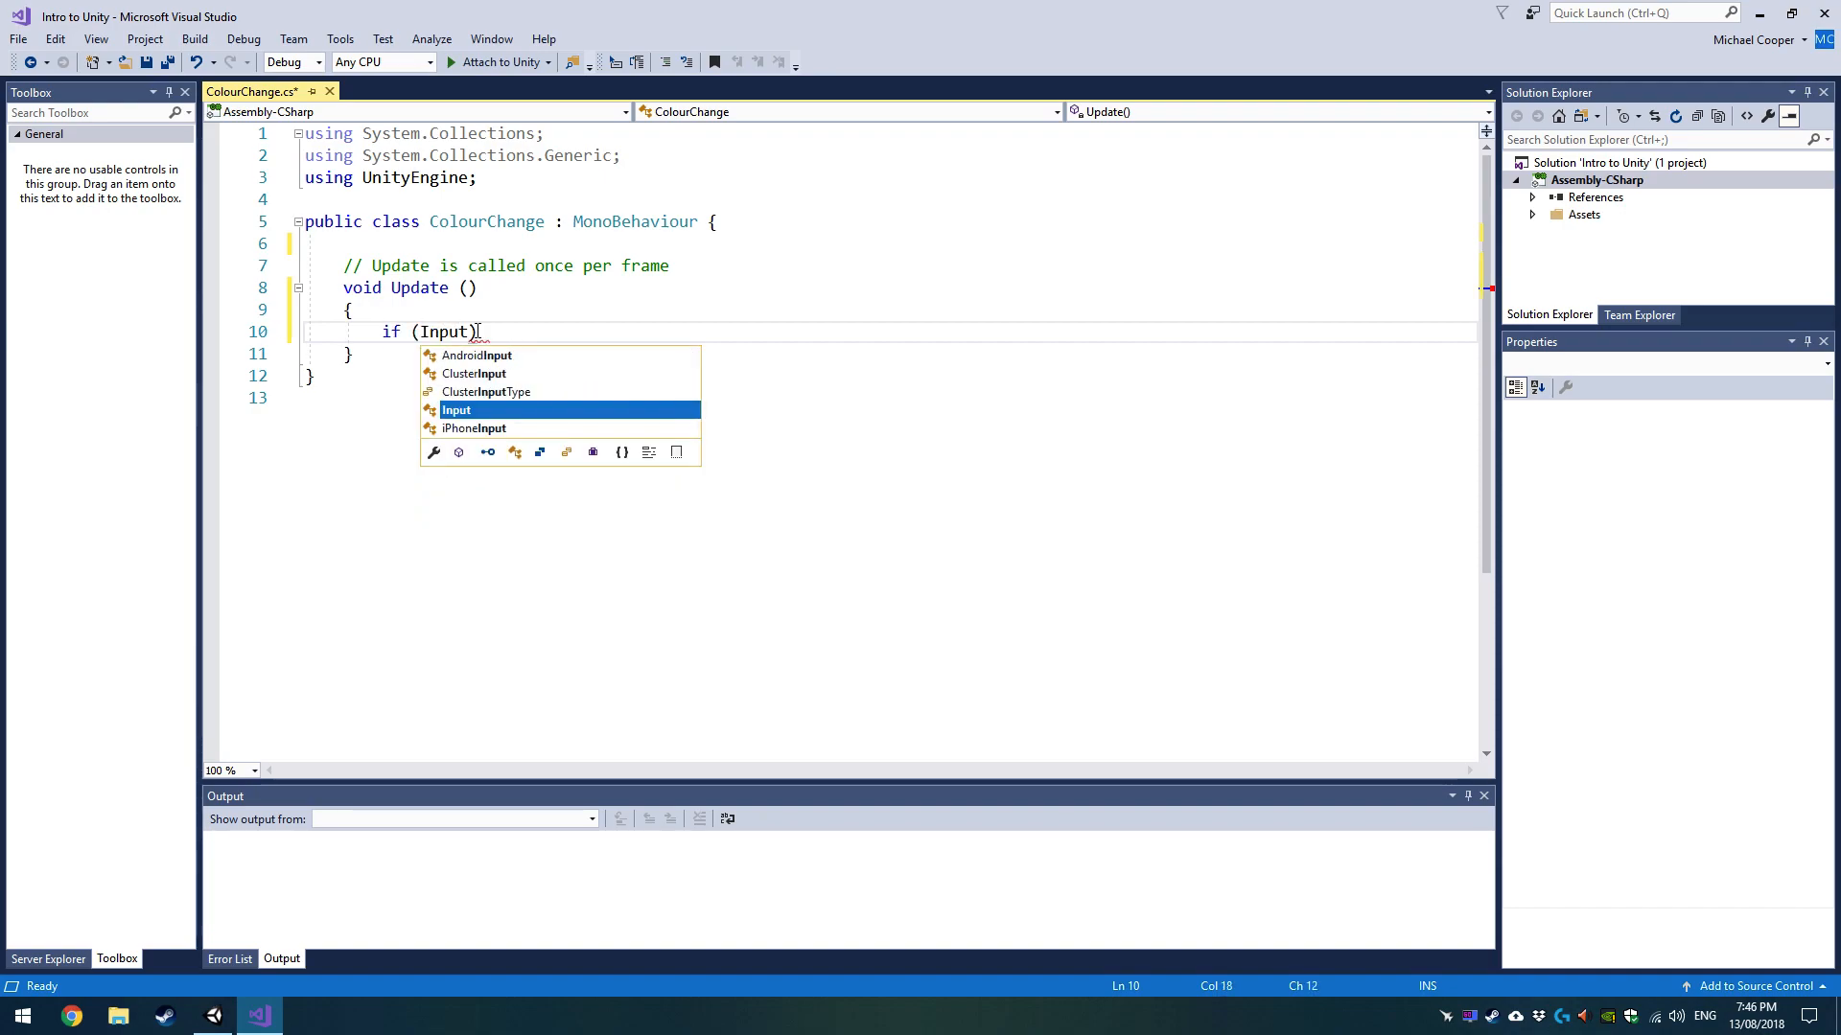
pyautogui.write('.')
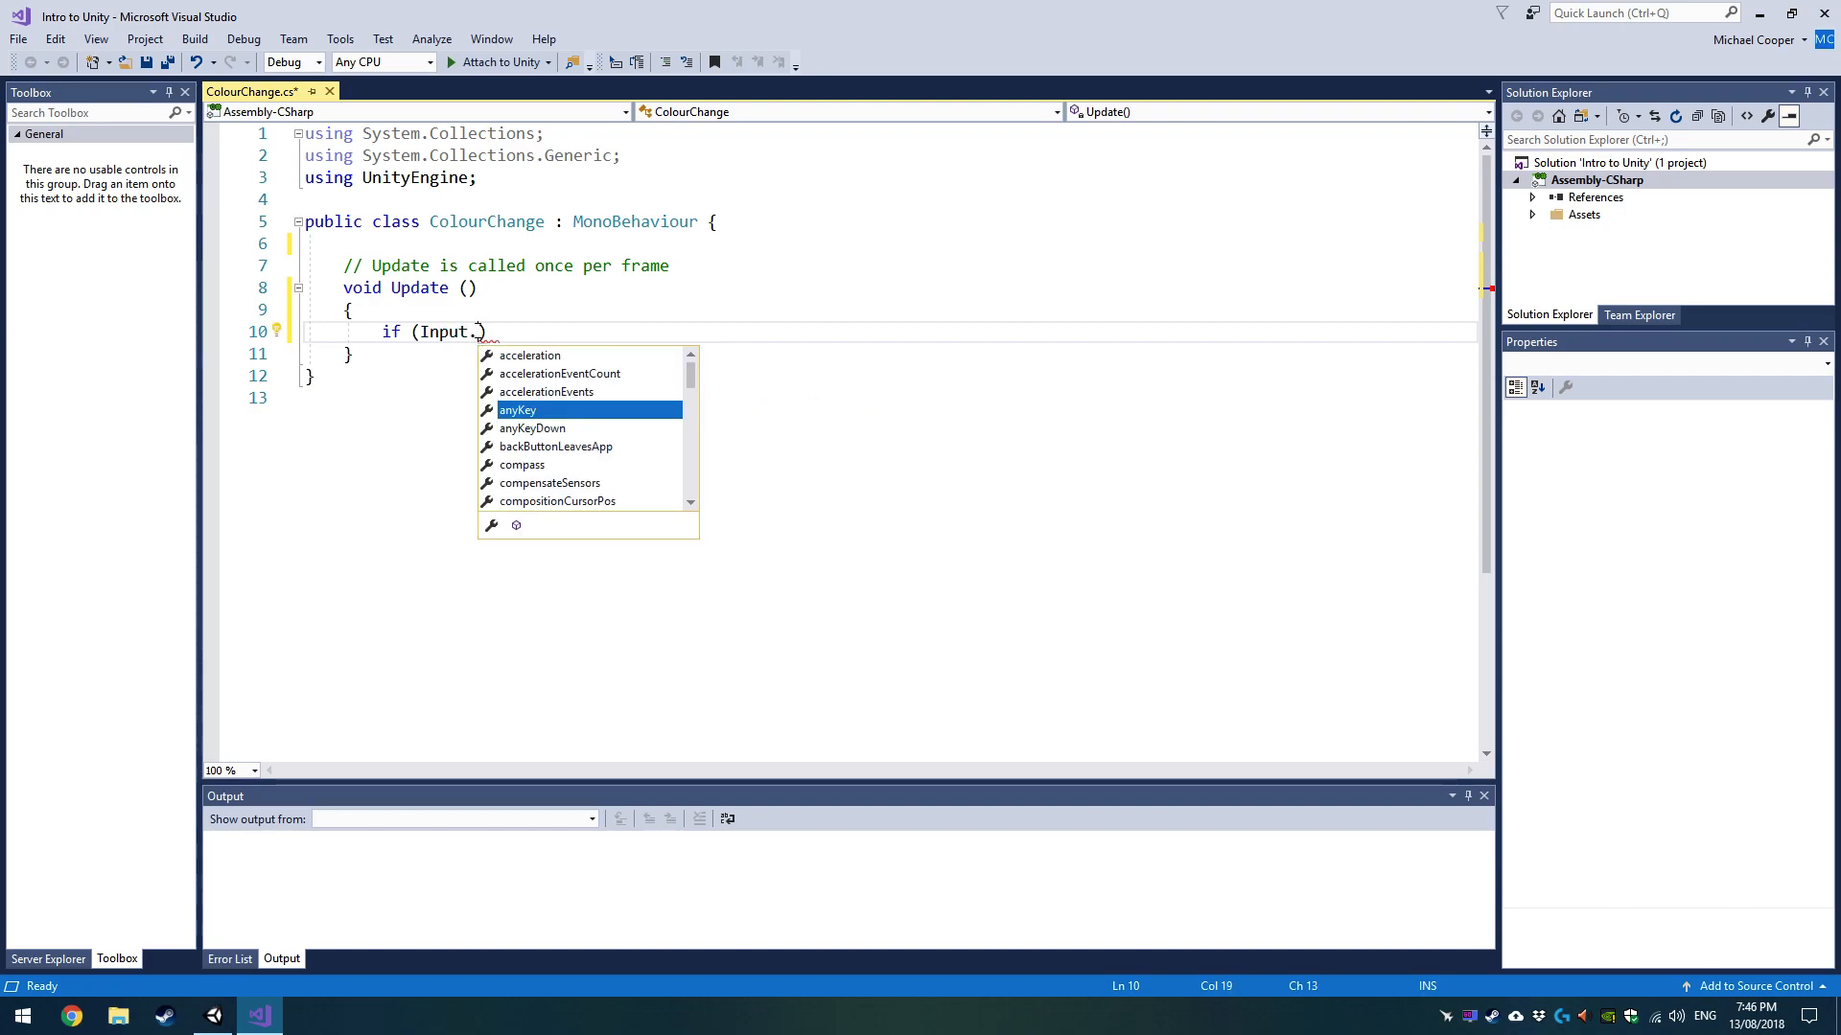
pyautogui.write('GetKey')
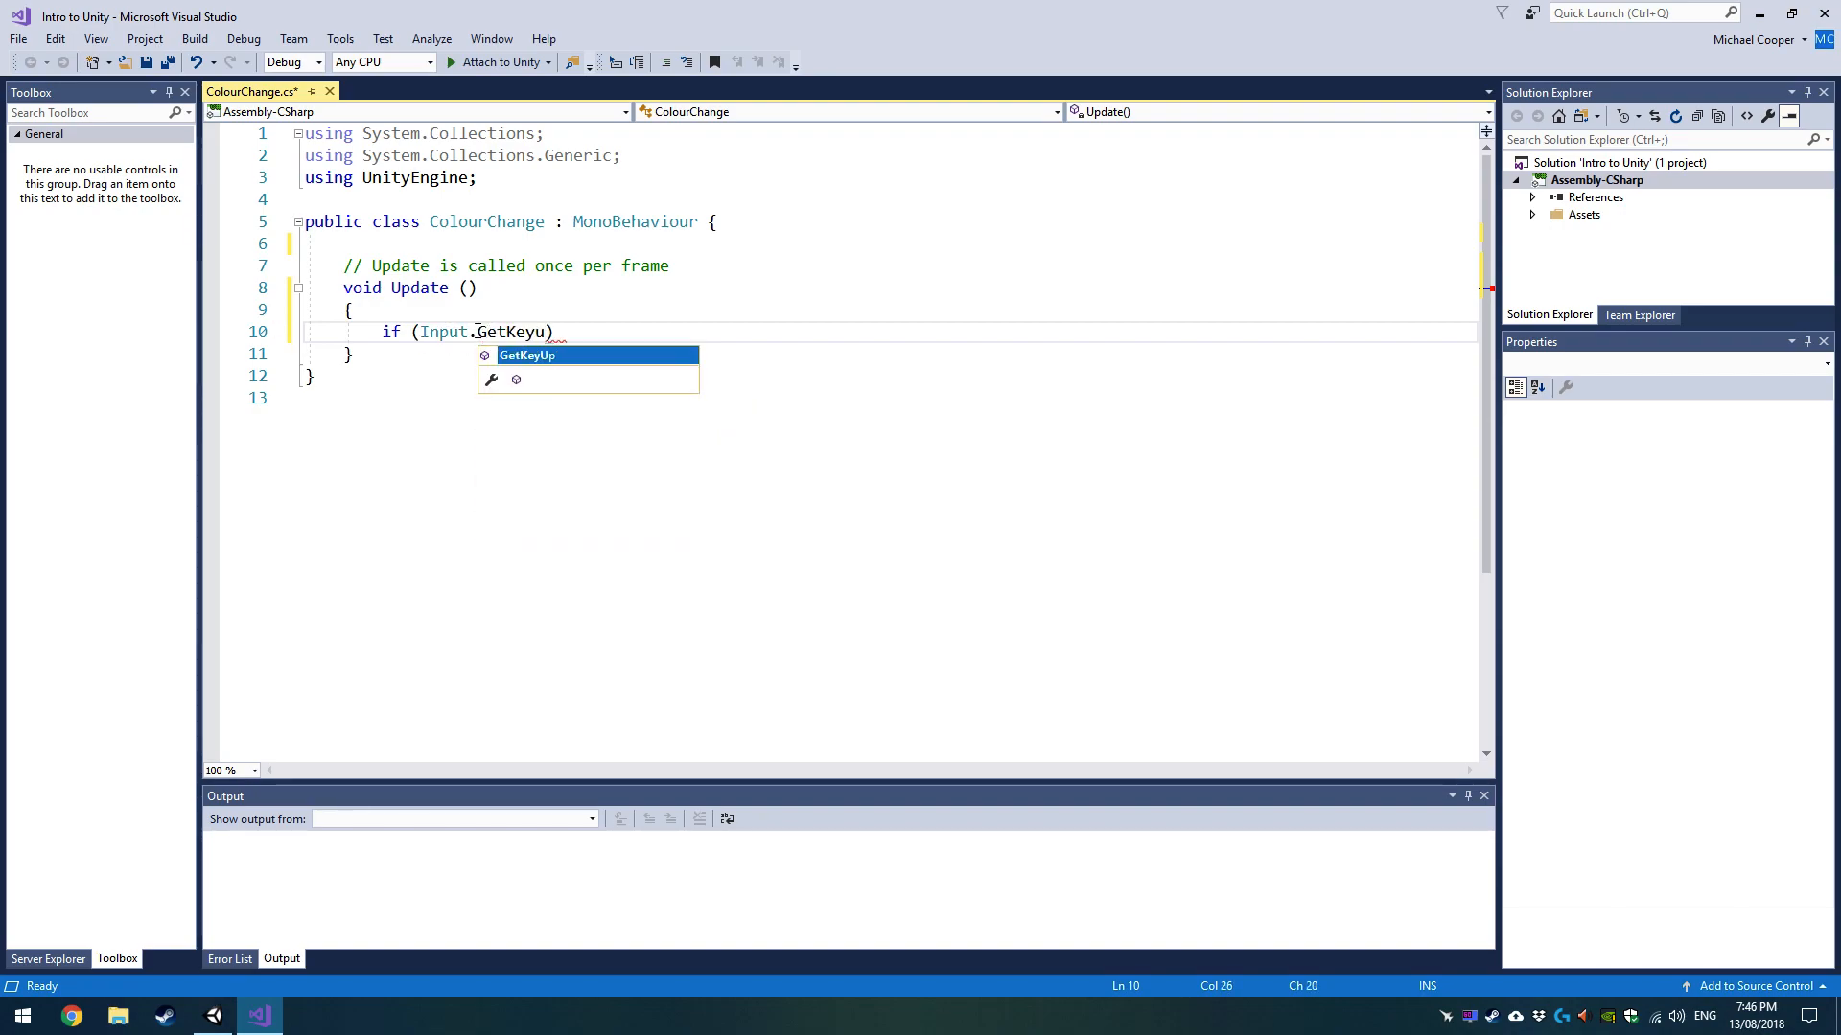
pyautogui.write('Down')
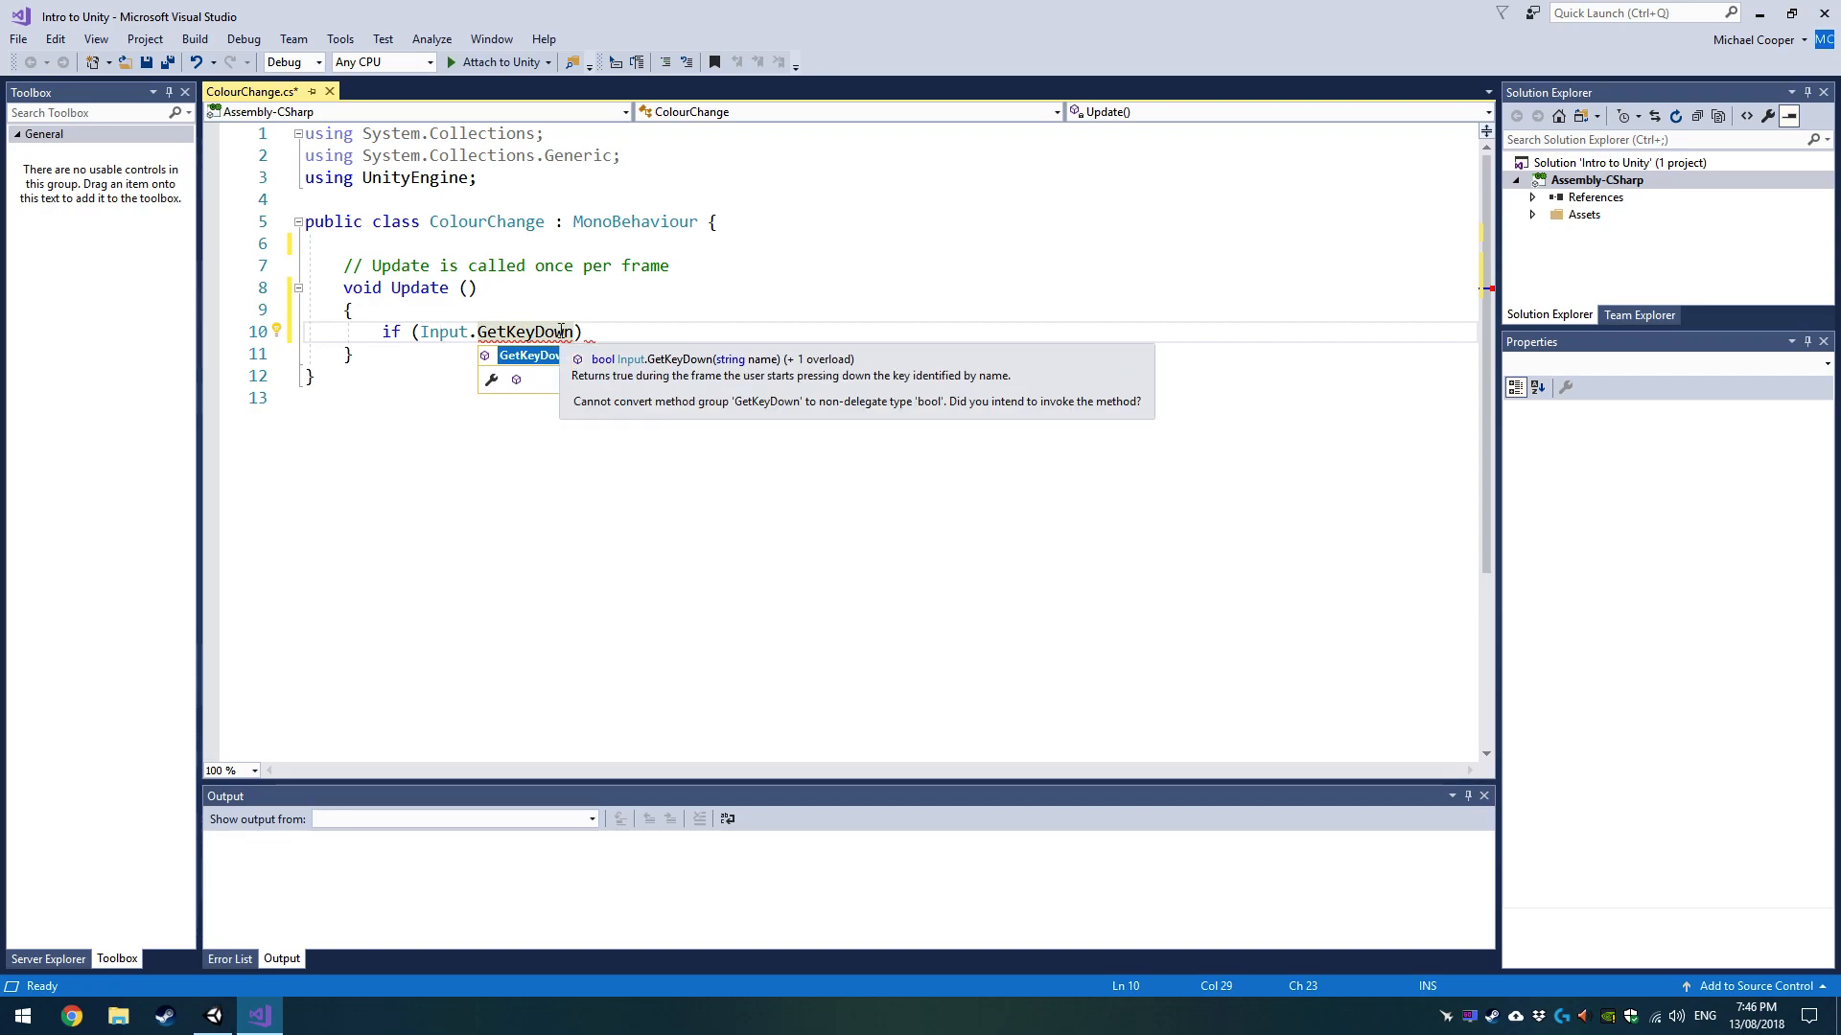
pyautogui.write('(KeyCode')
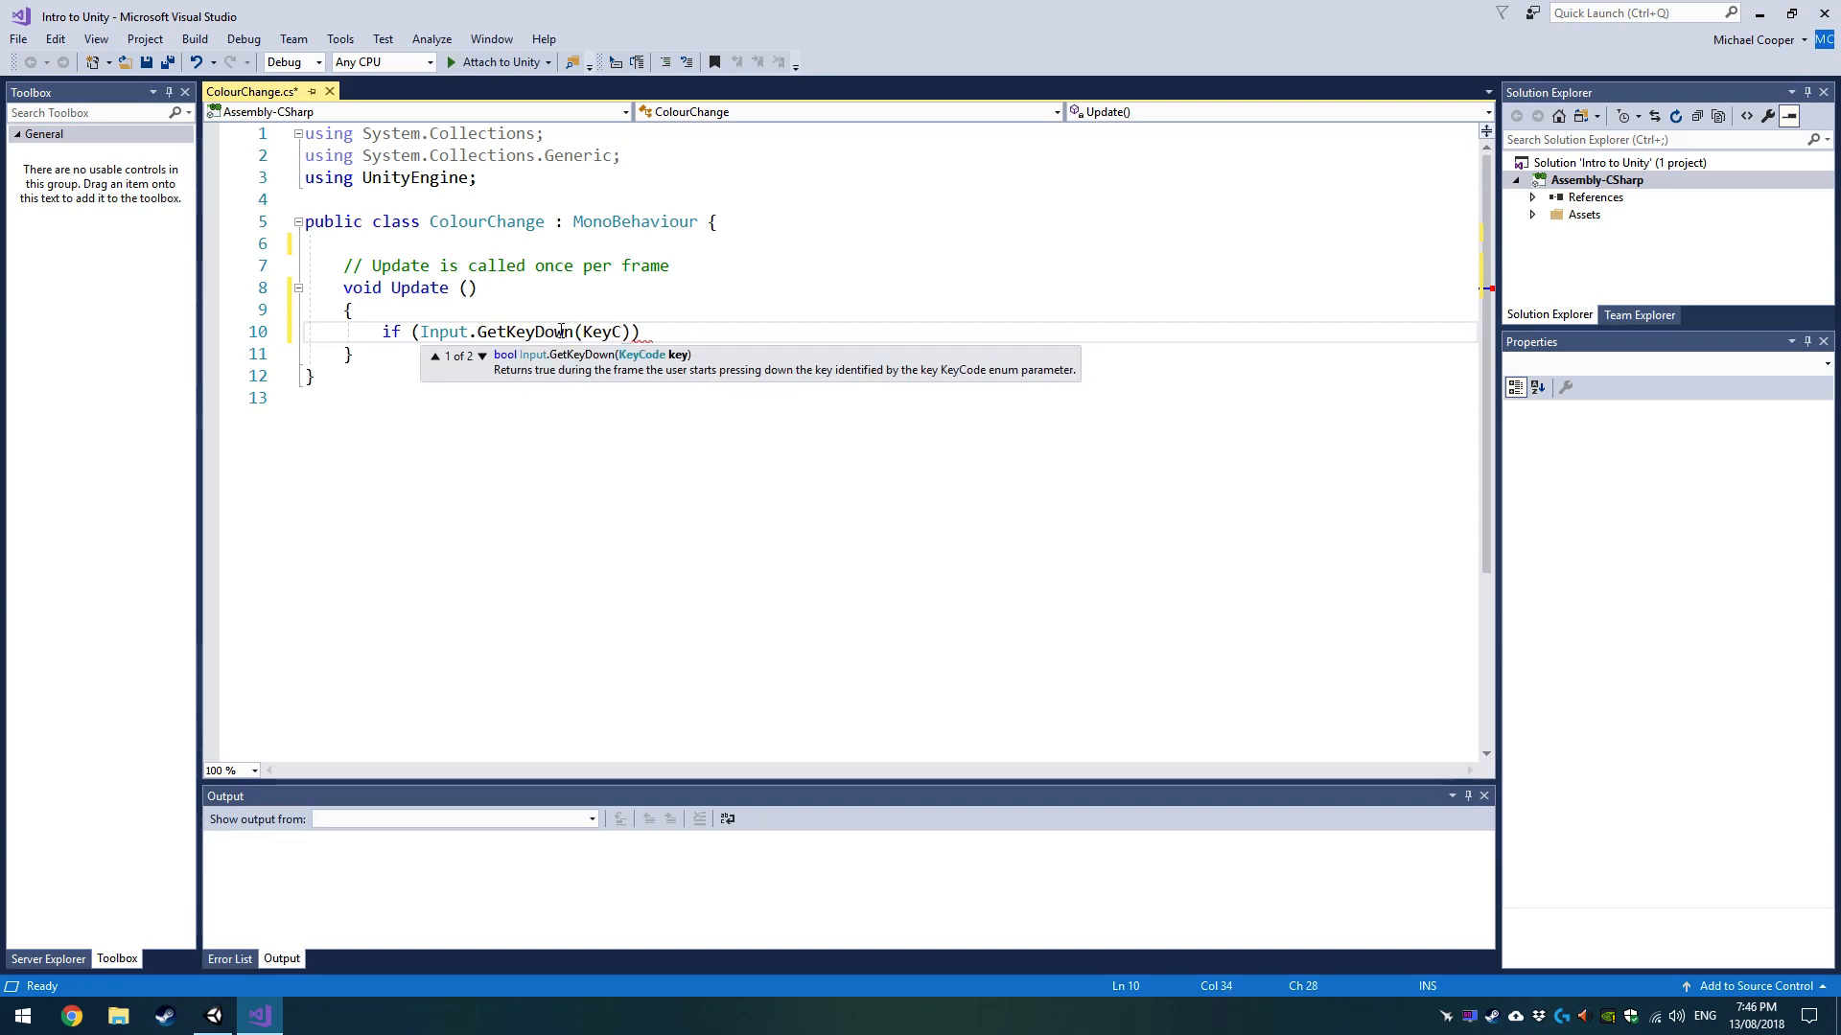
pyautogui.write('.R')
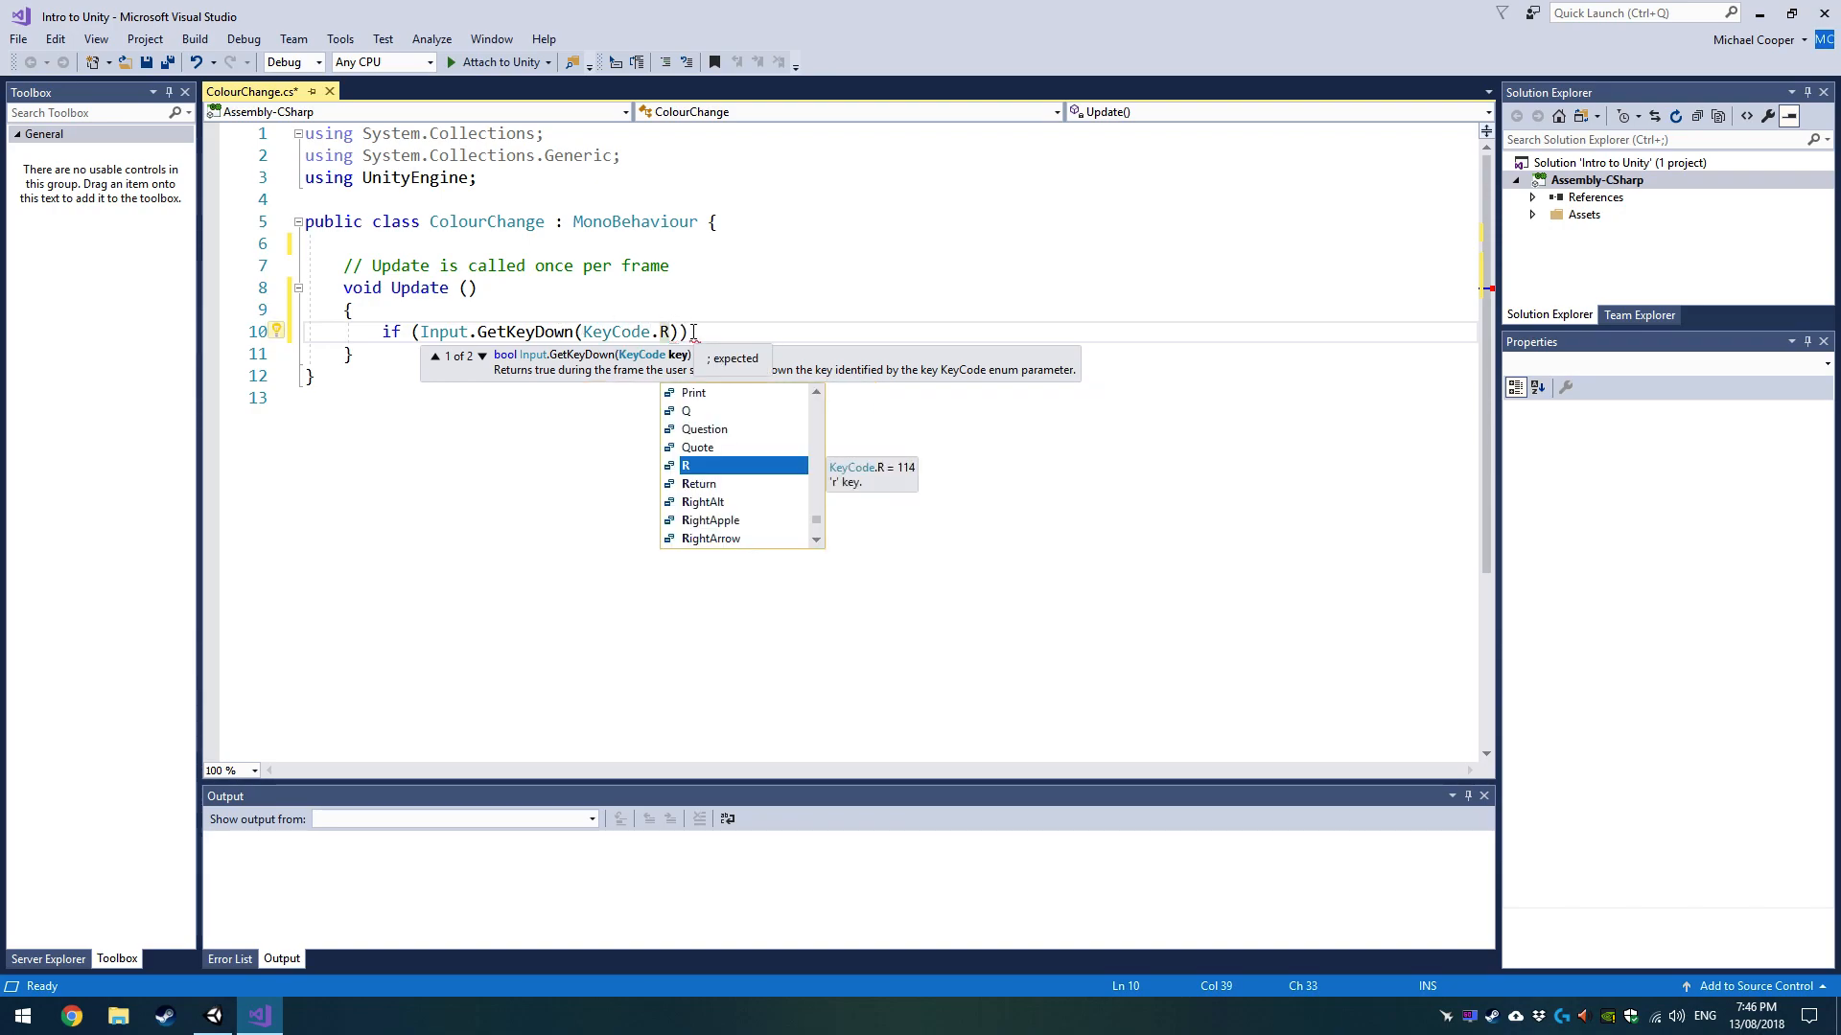
pyautogui.click(801, 328)
pyautogui.press('Return')
pyautogui.write('{')
pyautogui.press('Return')
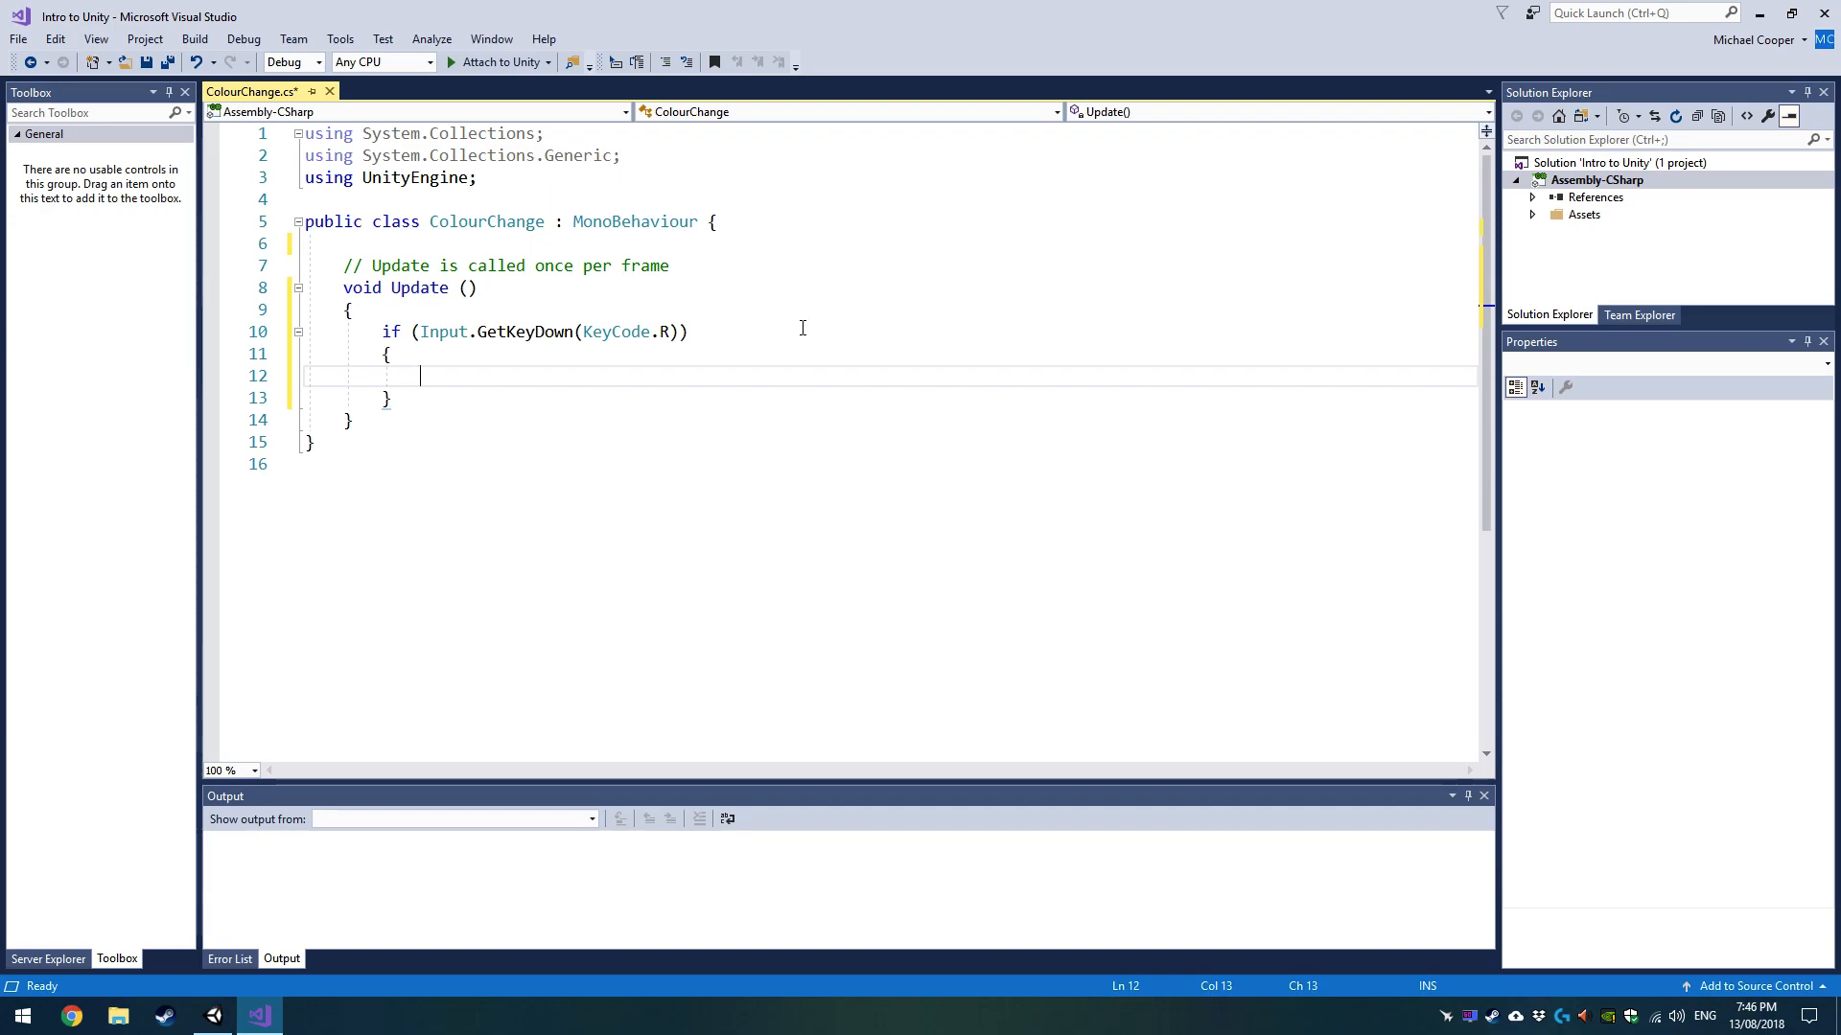
# Step: Type GetComponent<Renderer> inside the R-key block, completing Renderer with autocompletion
pyautogui.write('etCom')
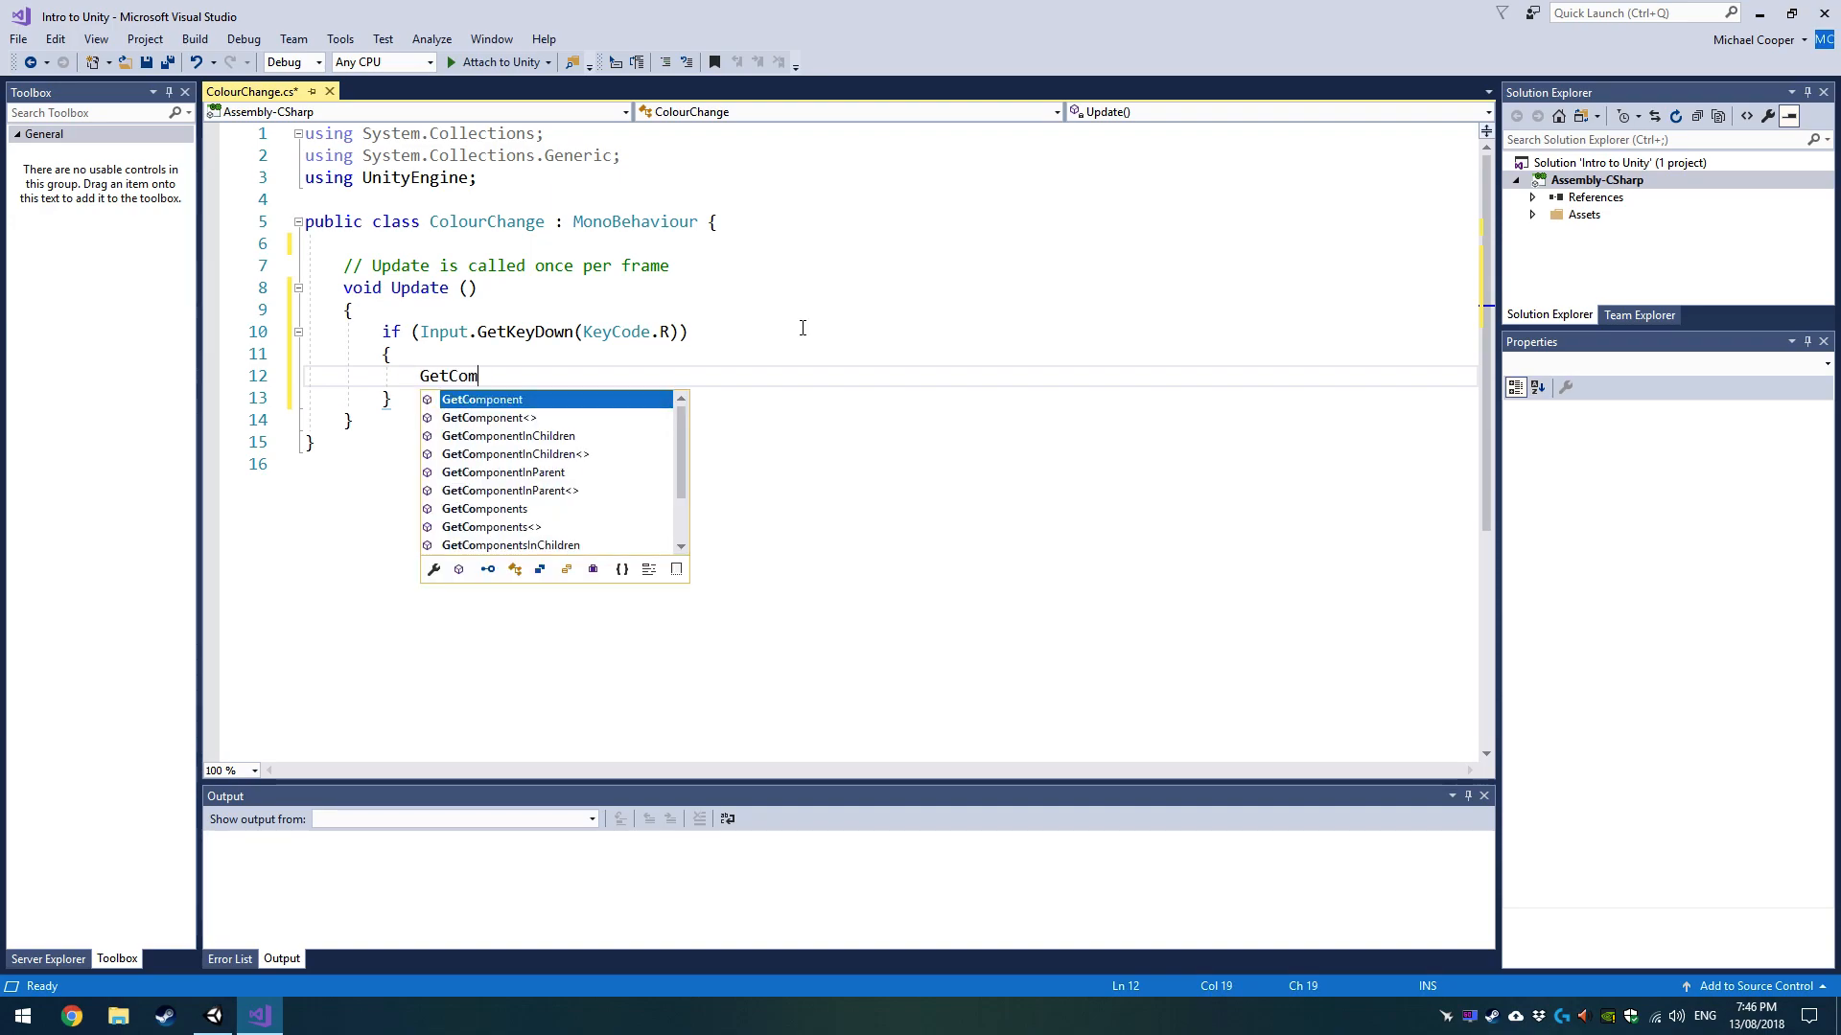
pyautogui.write('ponen')
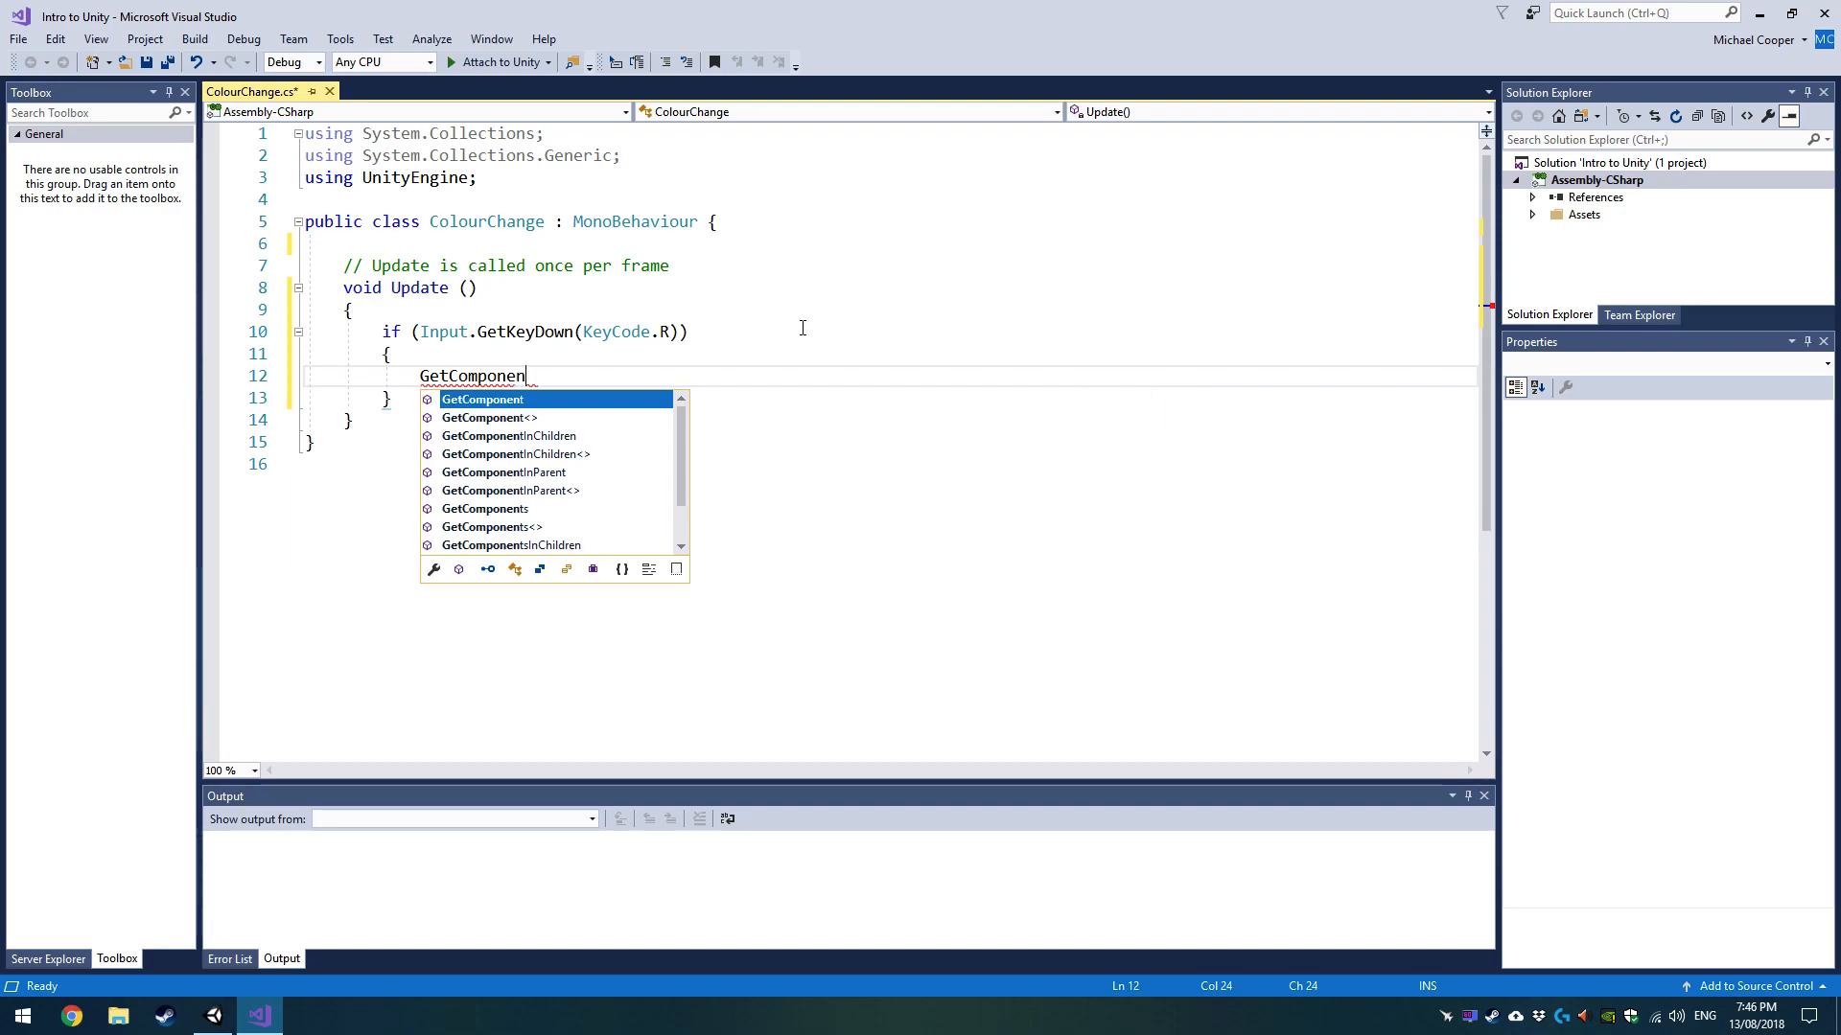
pyautogui.write('t')
pyautogui.press('Escape')
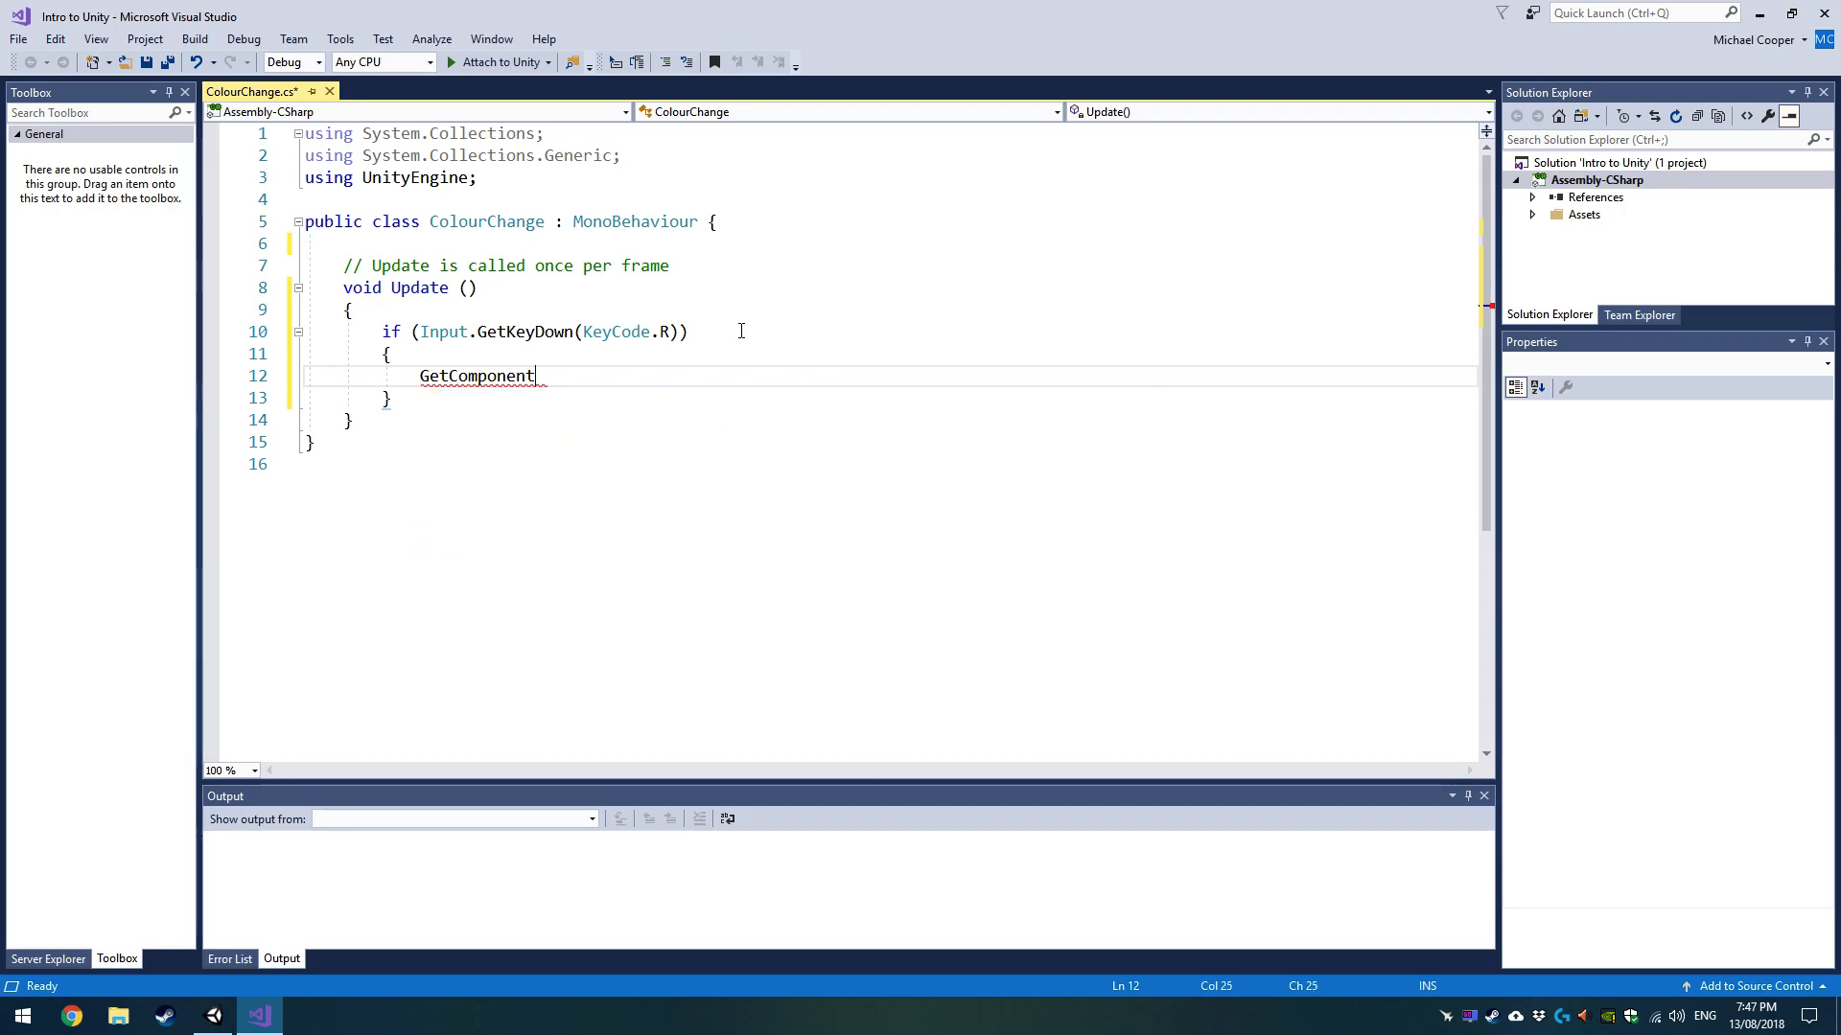
pyautogui.write('<Ren')
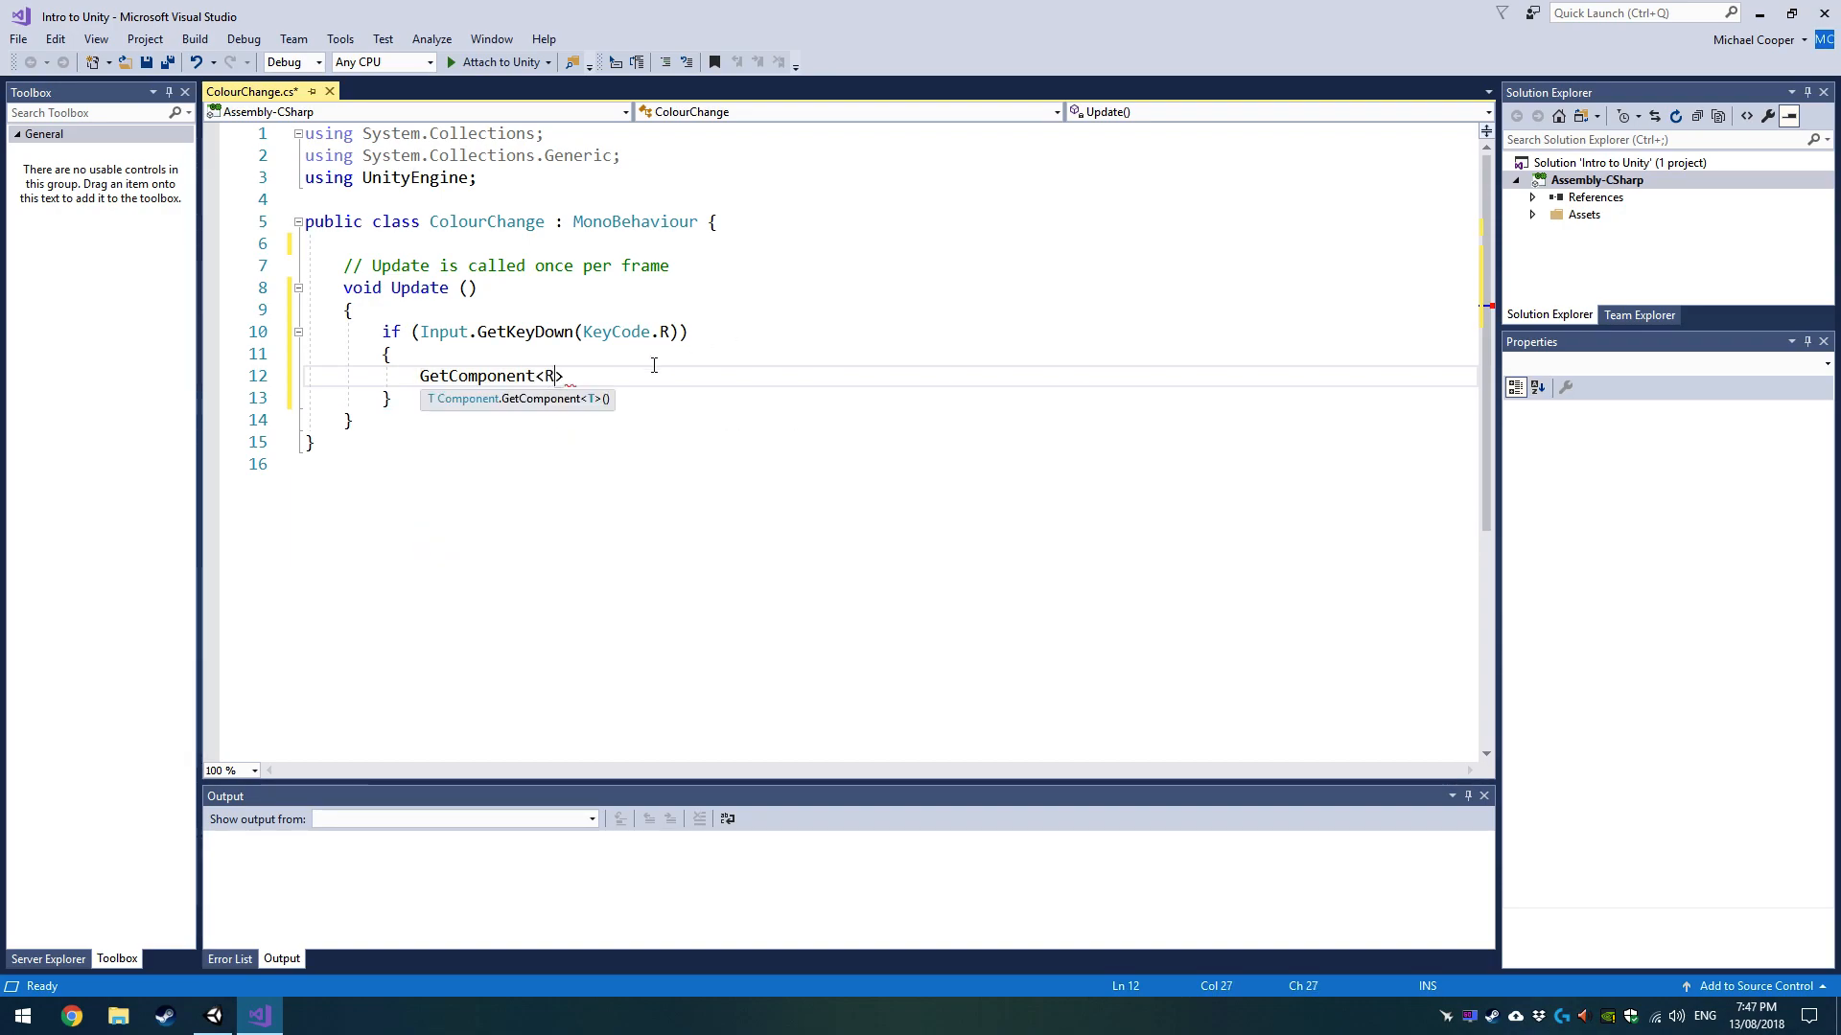
pyautogui.write('d')
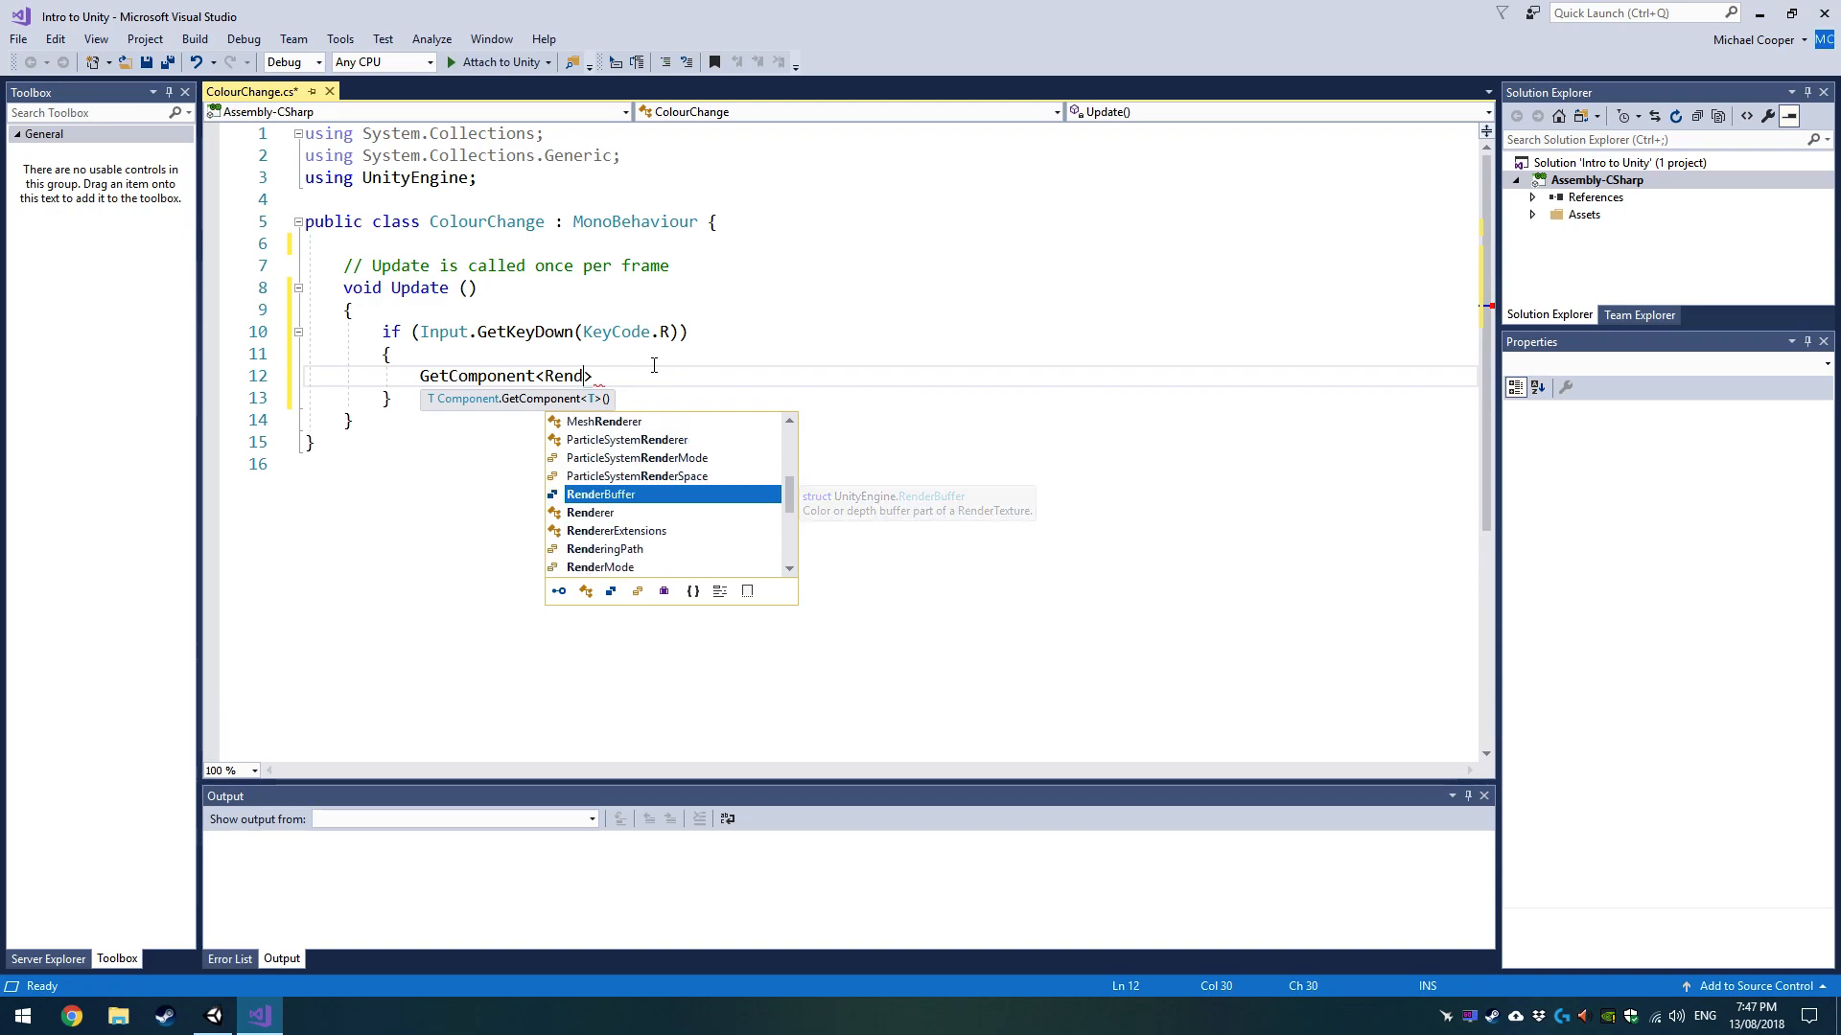
pyautogui.press('Tab')
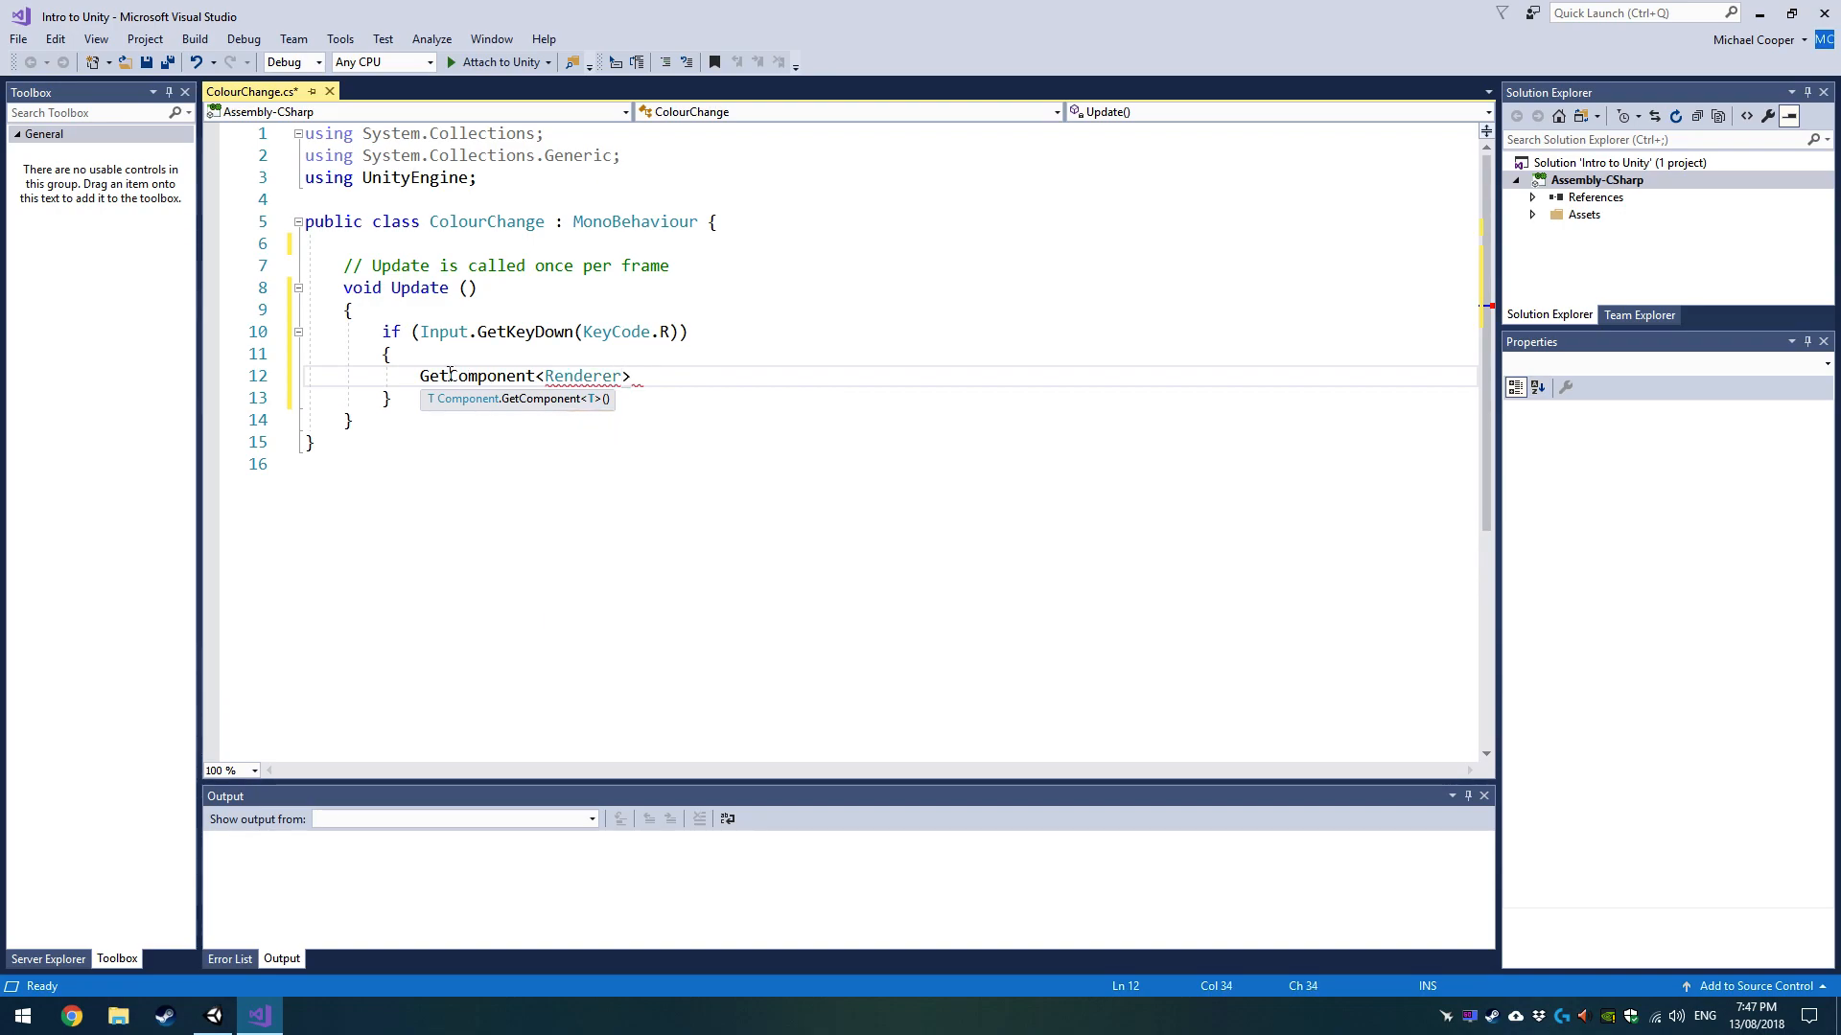
pyautogui.click(213, 1016)
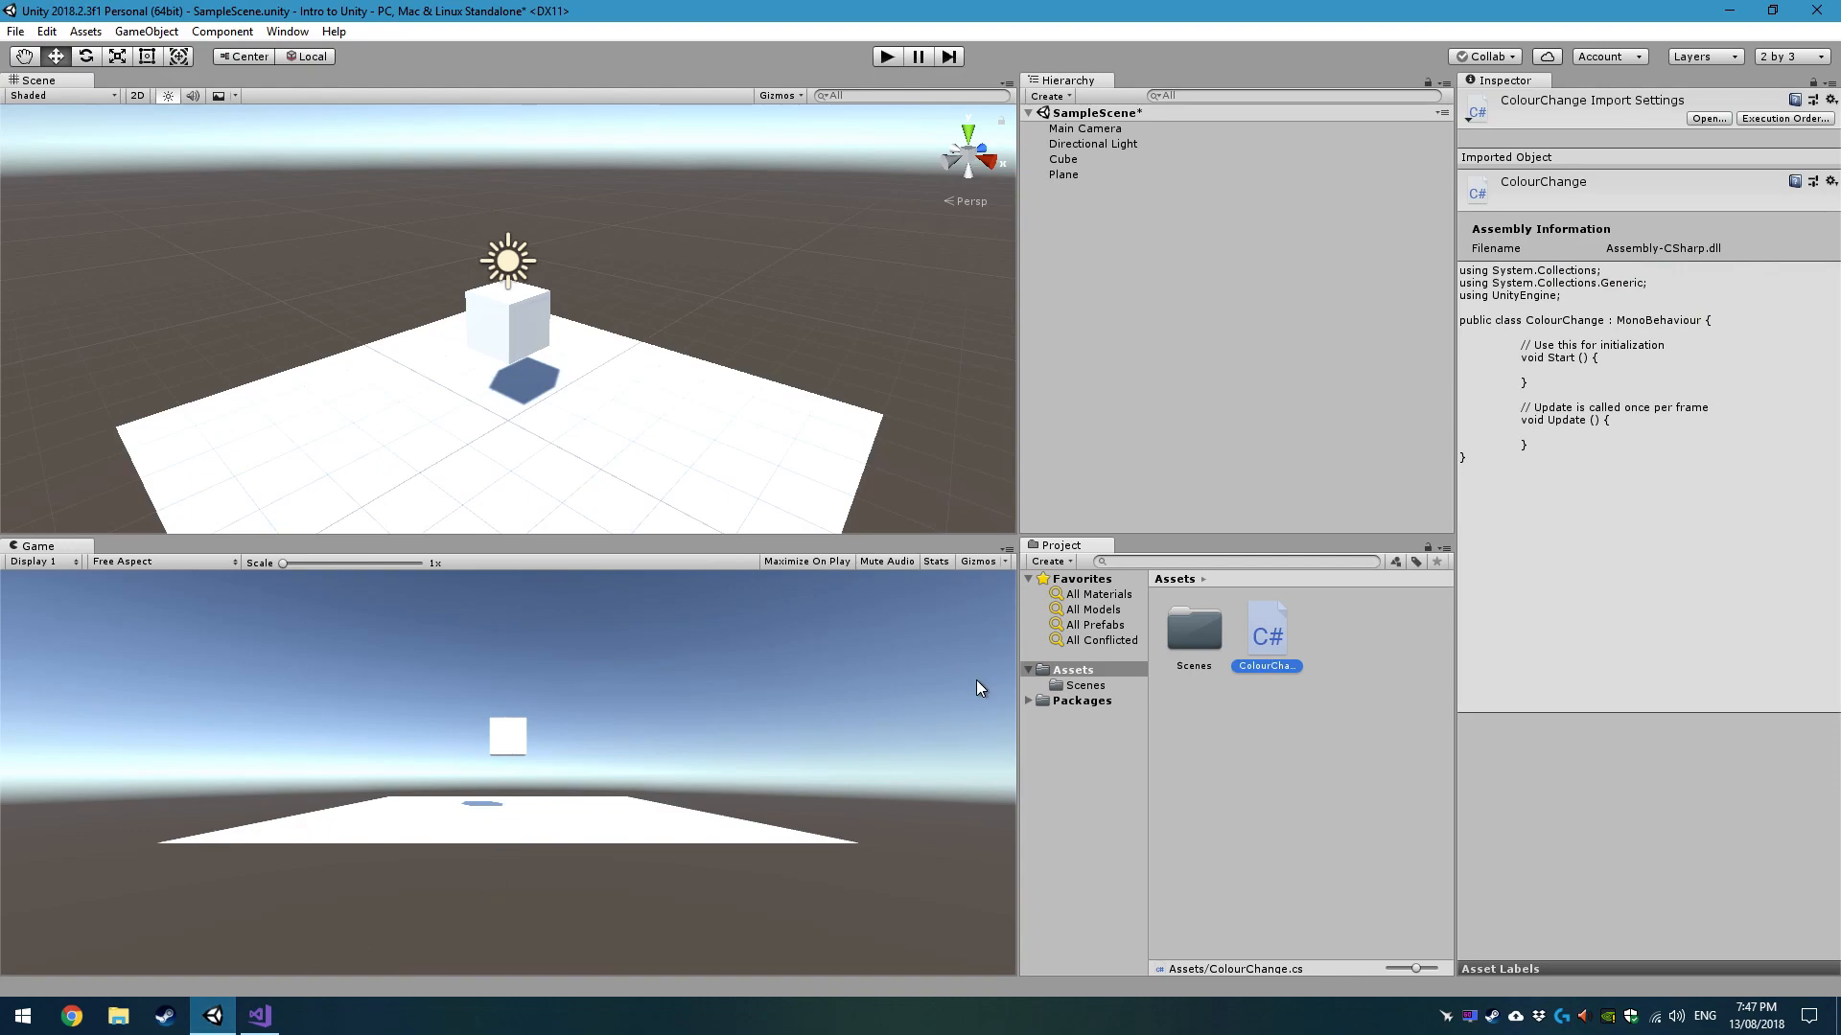
pyautogui.click(1072, 159)
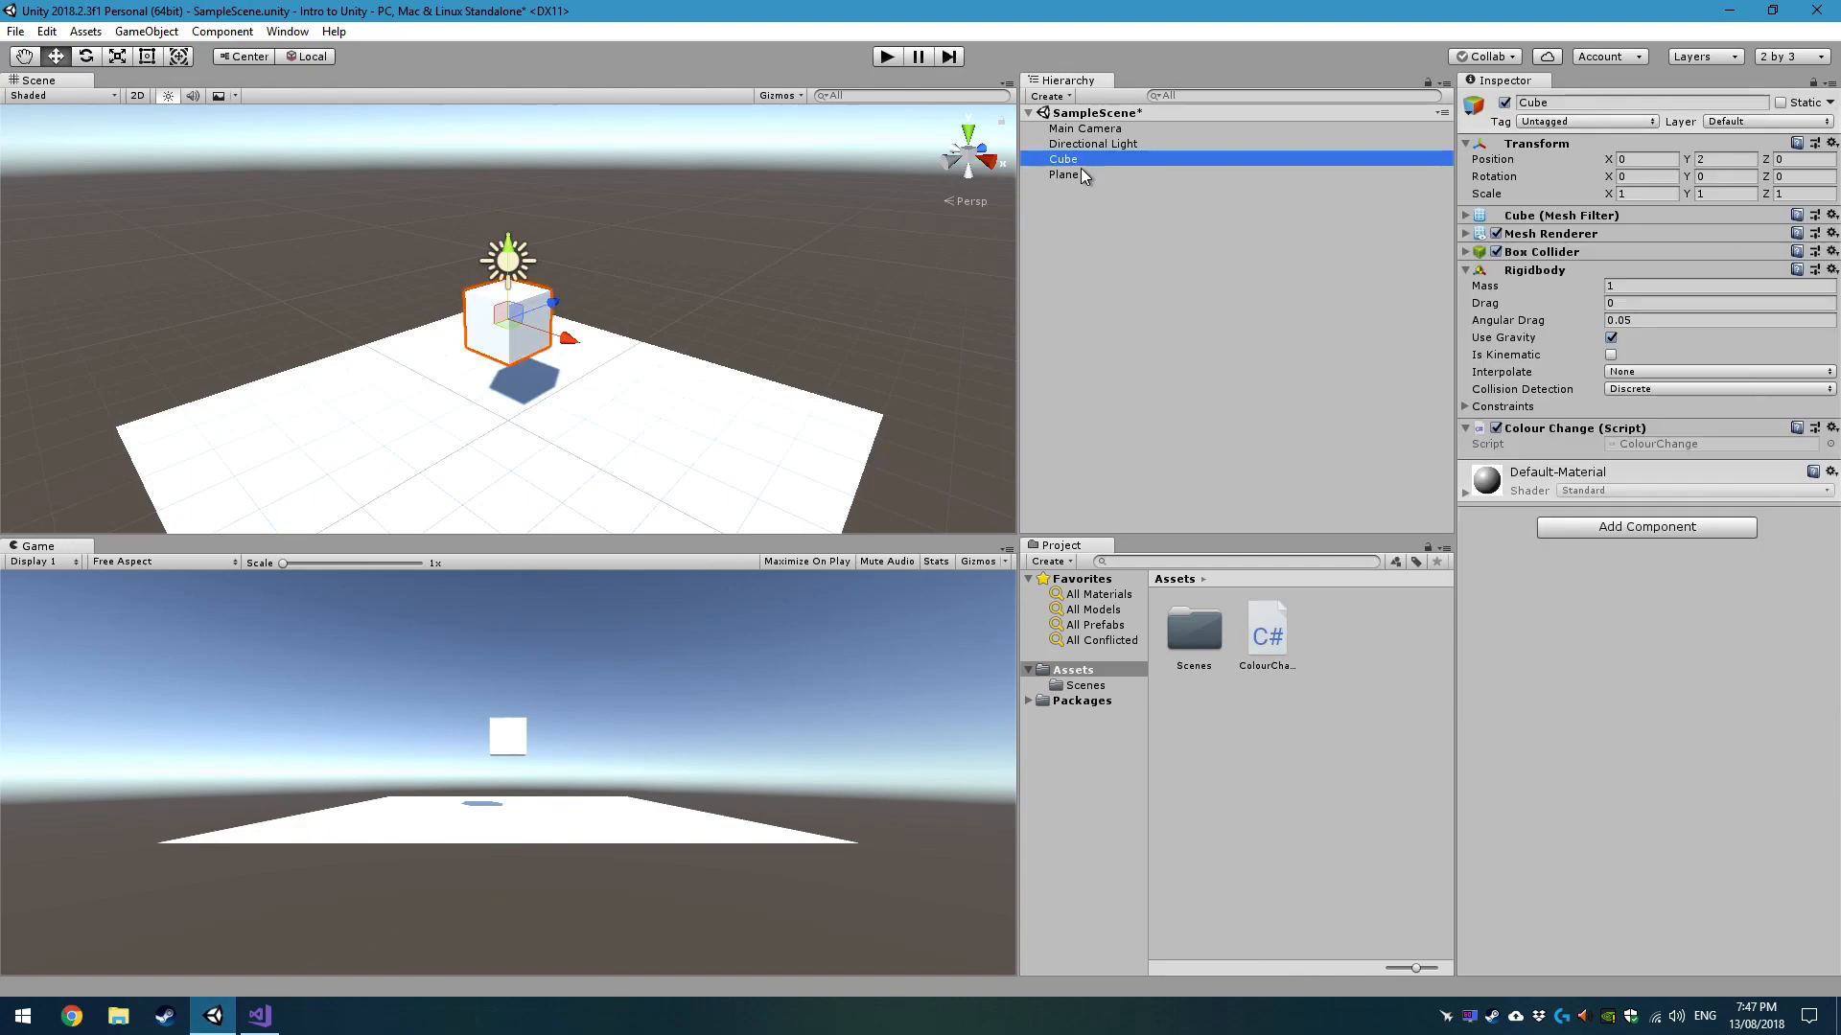
pyautogui.click(1468, 272)
pyautogui.click(1467, 273)
pyautogui.click(1467, 235)
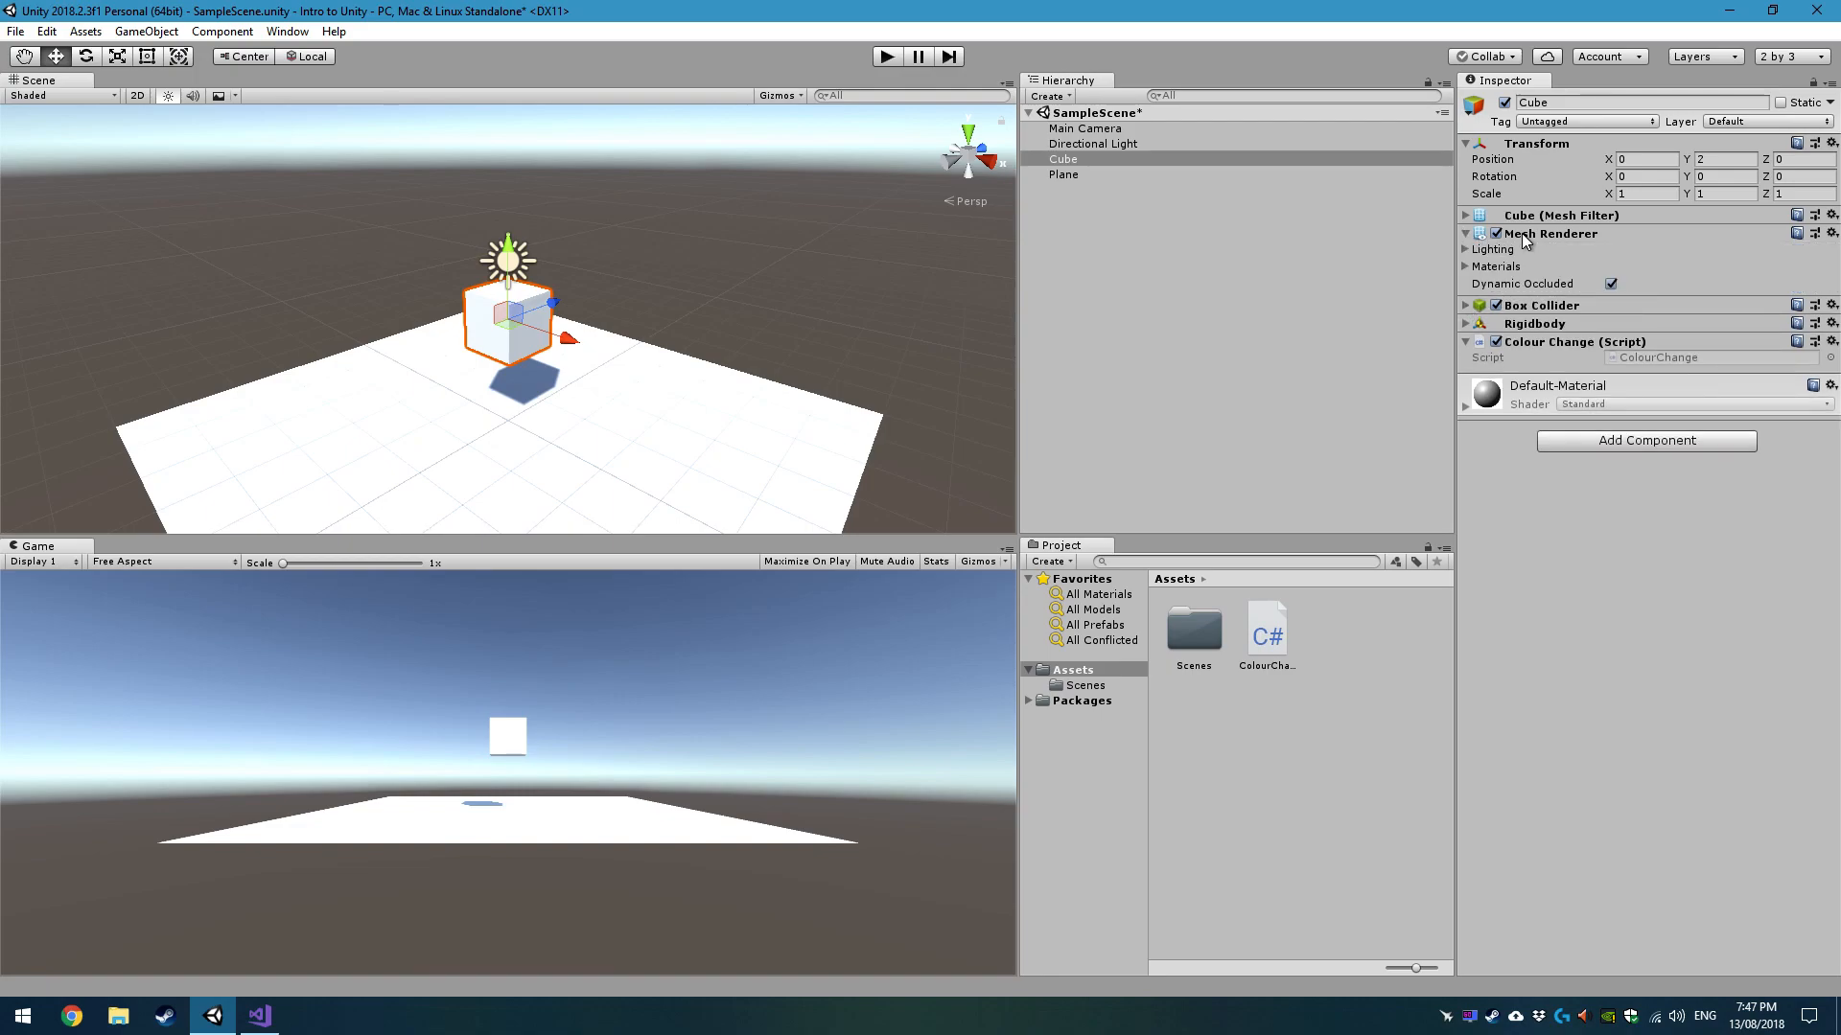
pyautogui.click(1465, 267)
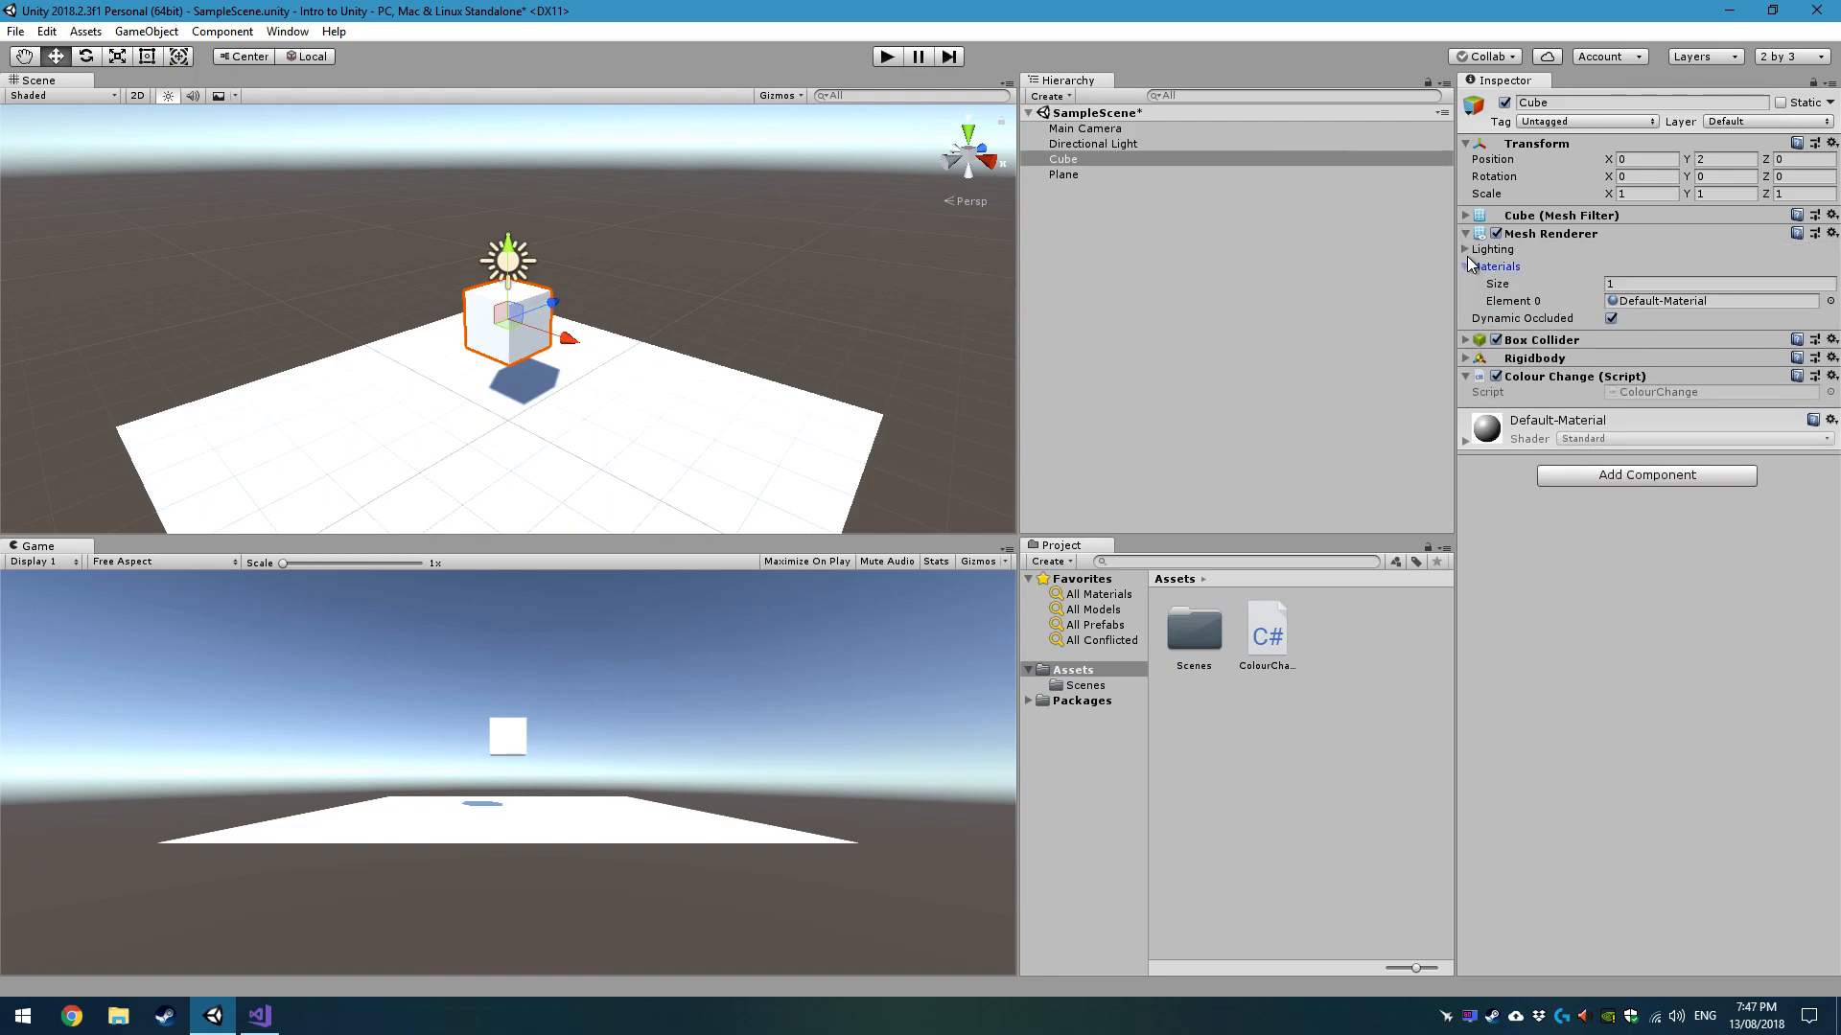
pyautogui.click(1467, 248)
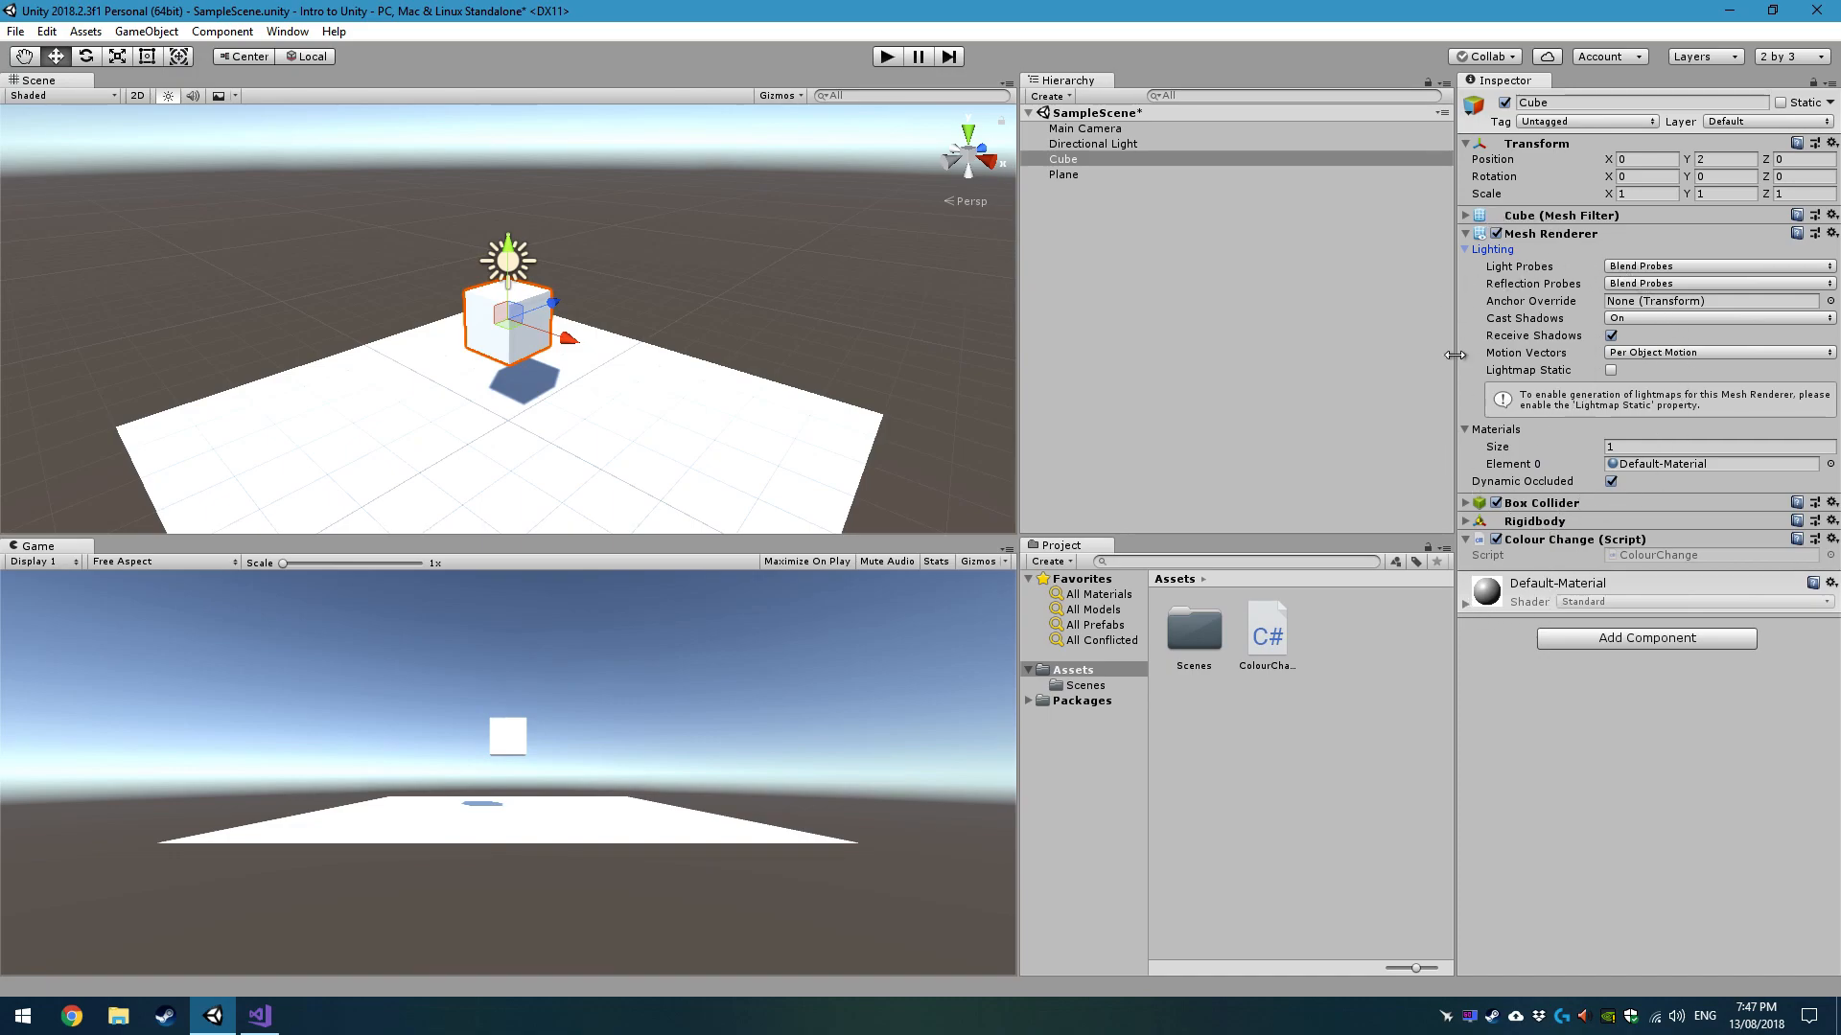
pyautogui.click(1643, 268)
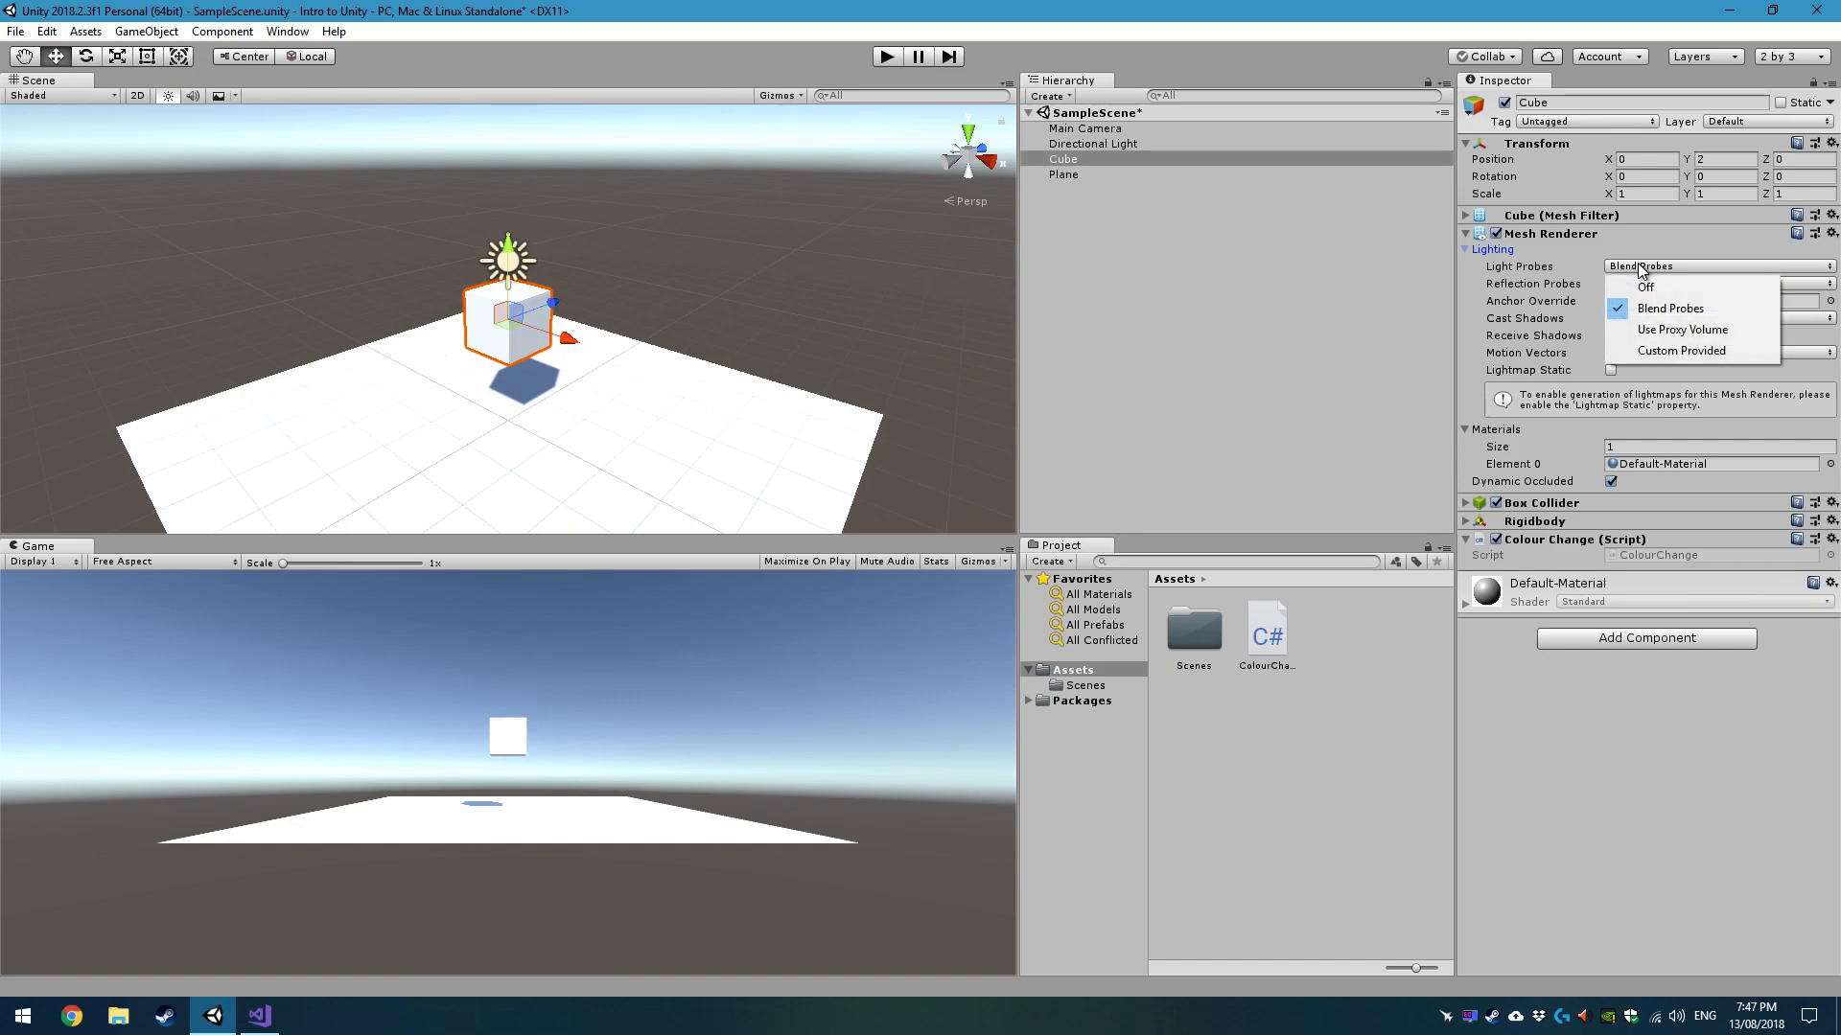
pyautogui.click(1668, 307)
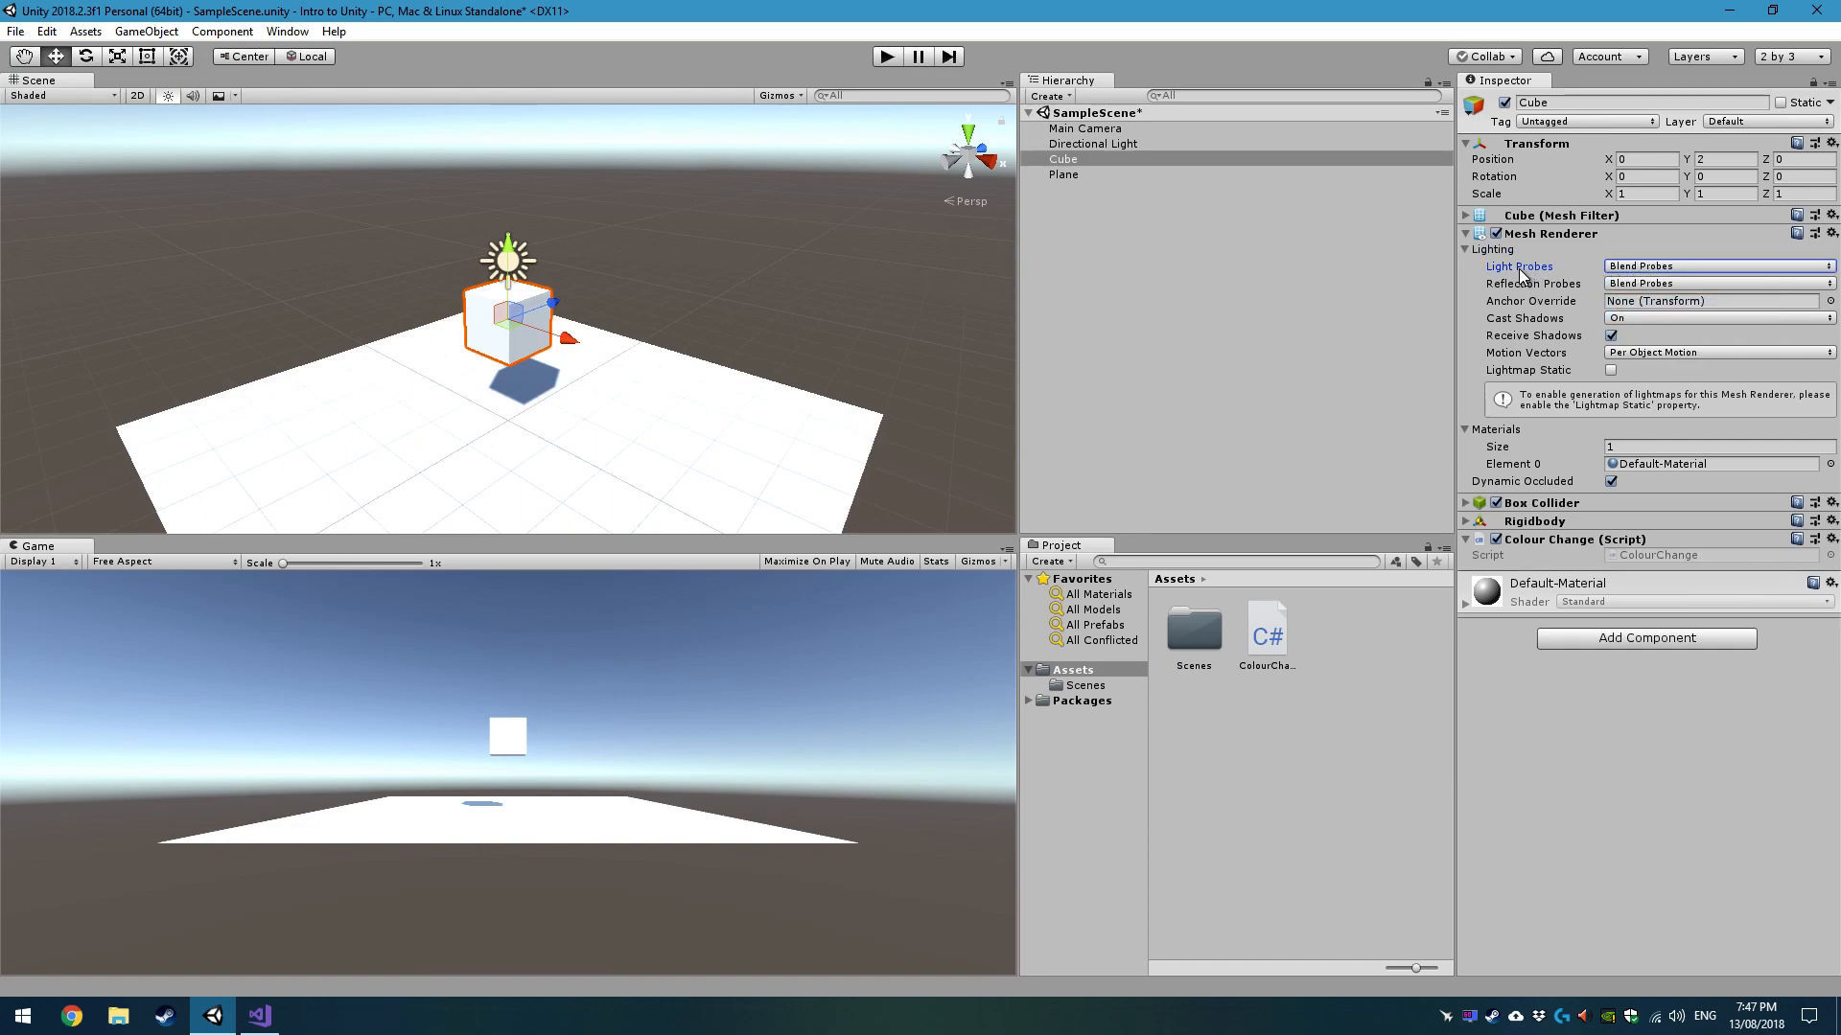
pyautogui.click(1464, 604)
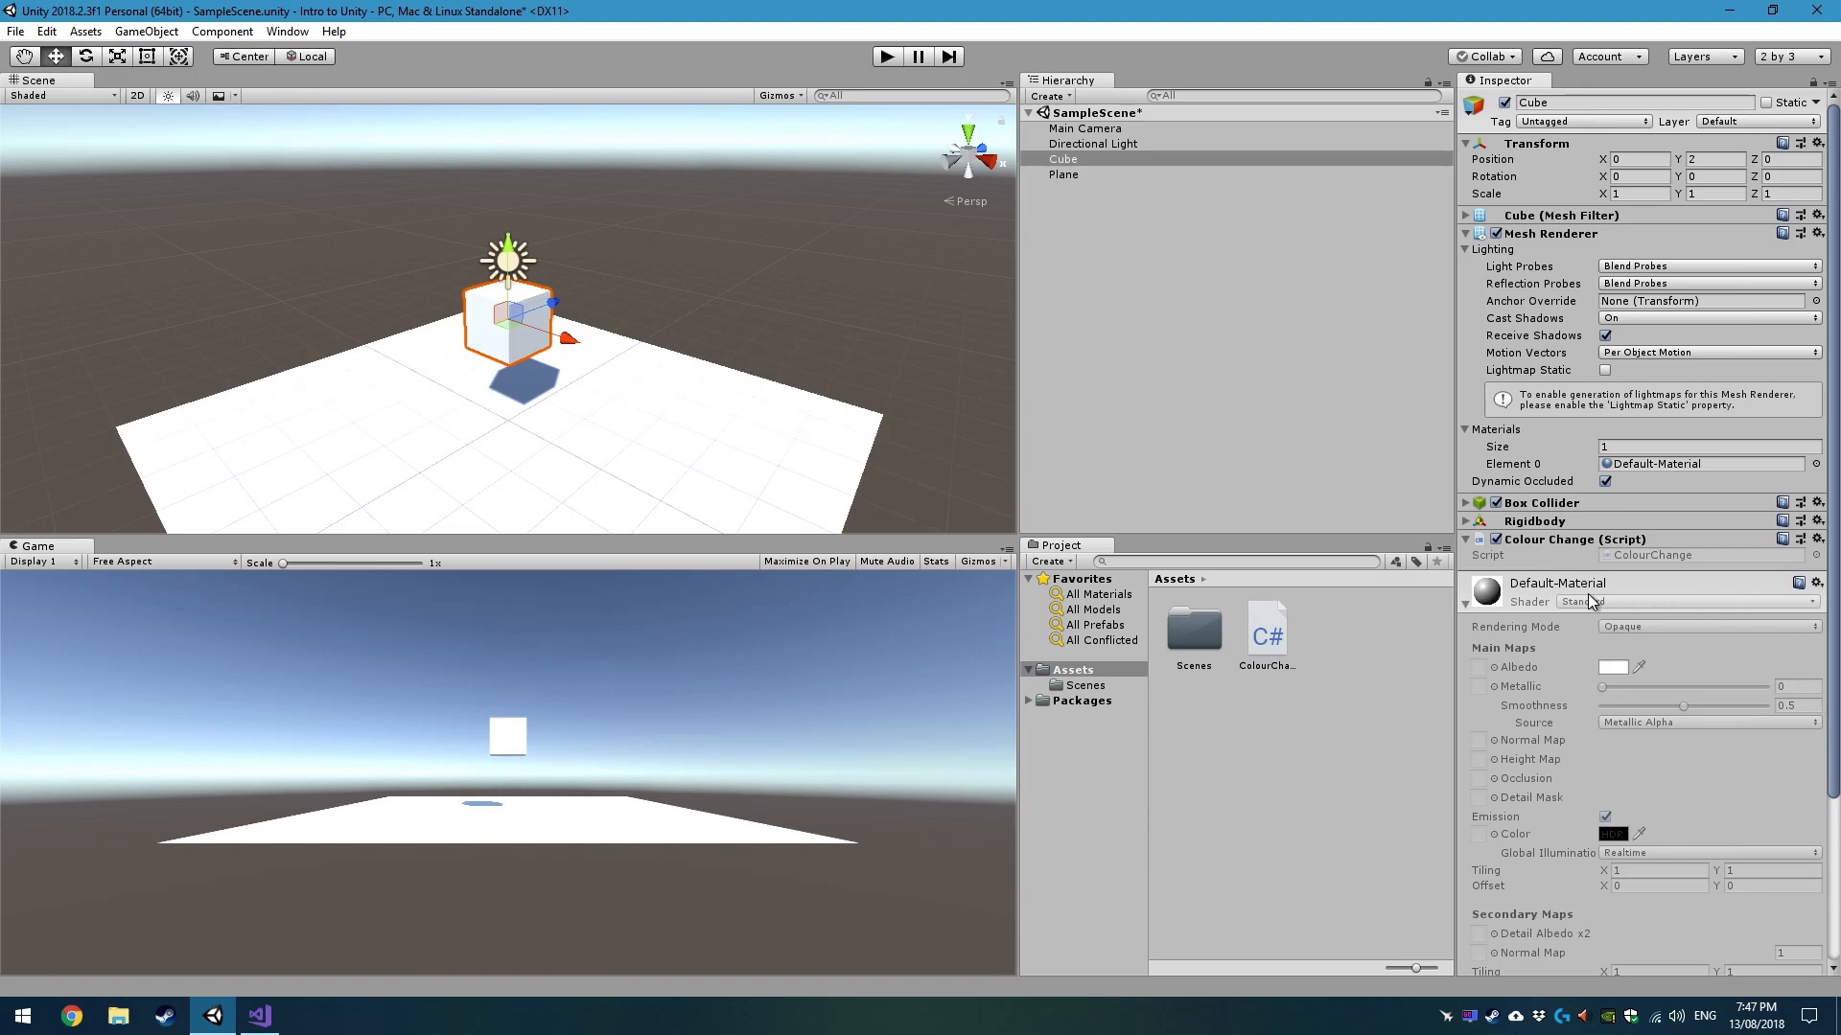
pyautogui.hotkey('alt', 'Tab')
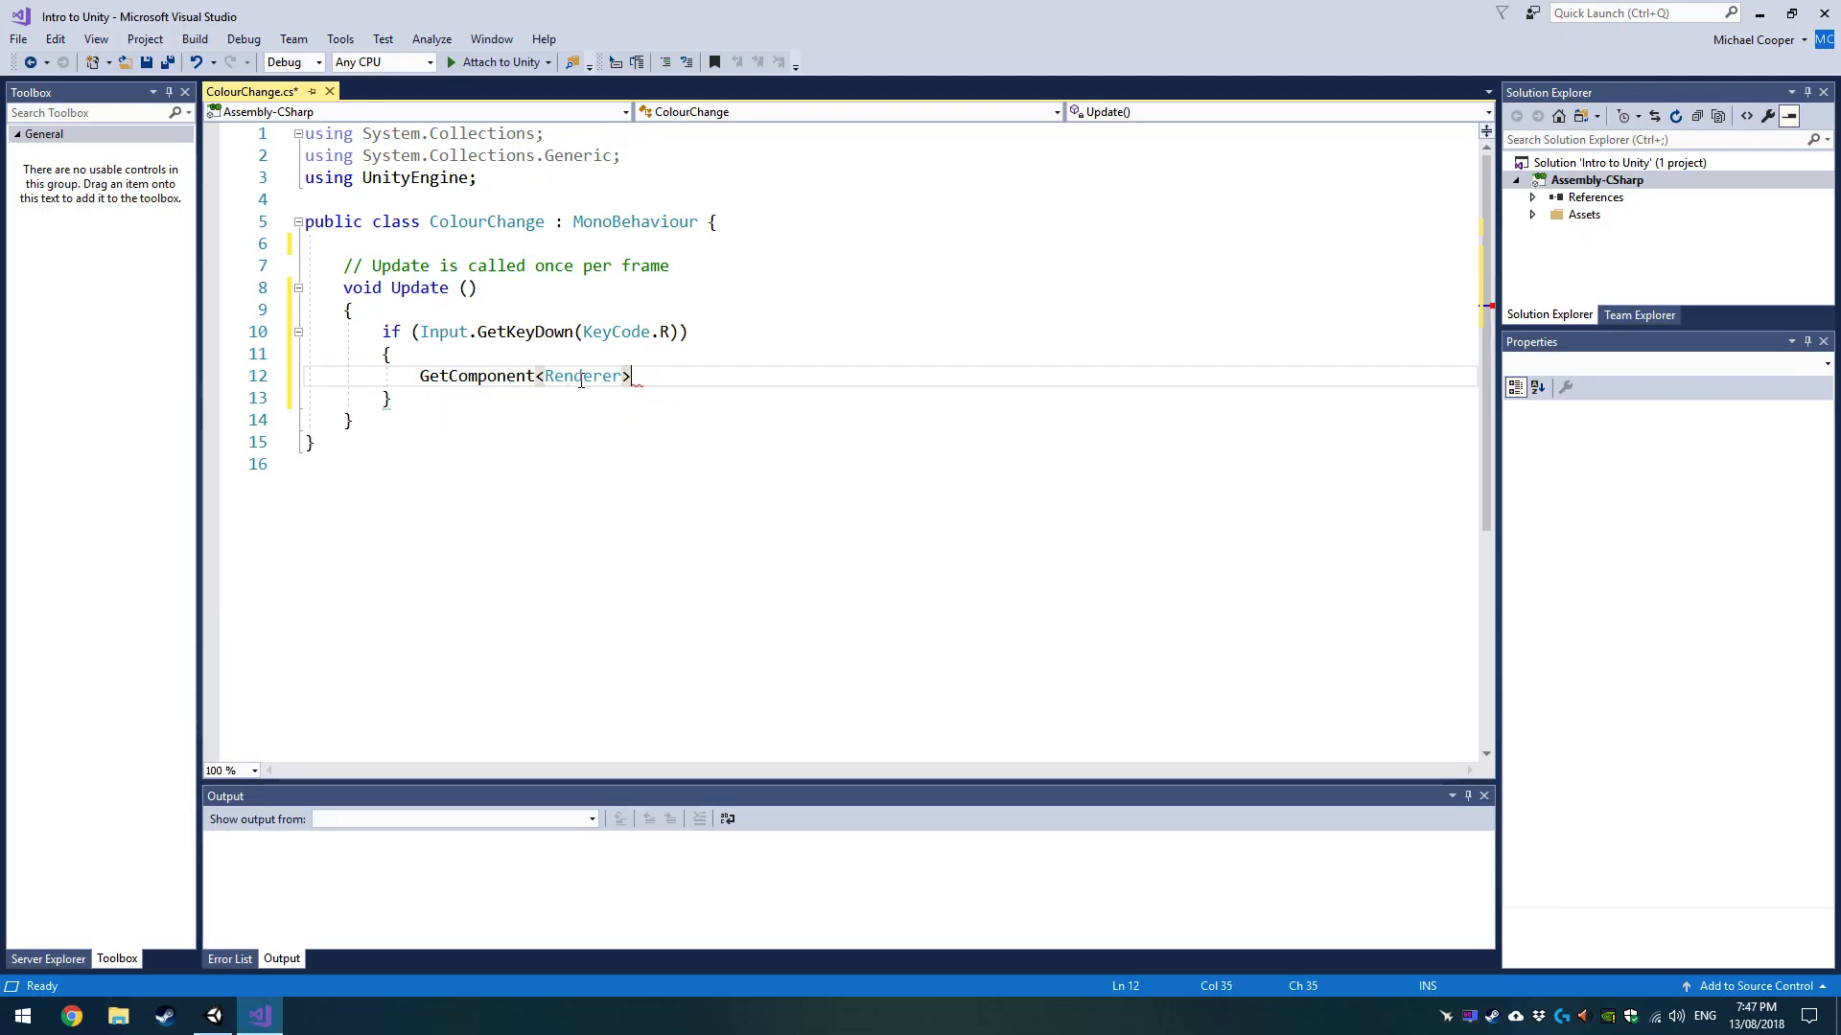
# Step: Append .material.color = Color.red; to the GetComponent<Renderer> line
pyautogui.write('.material')
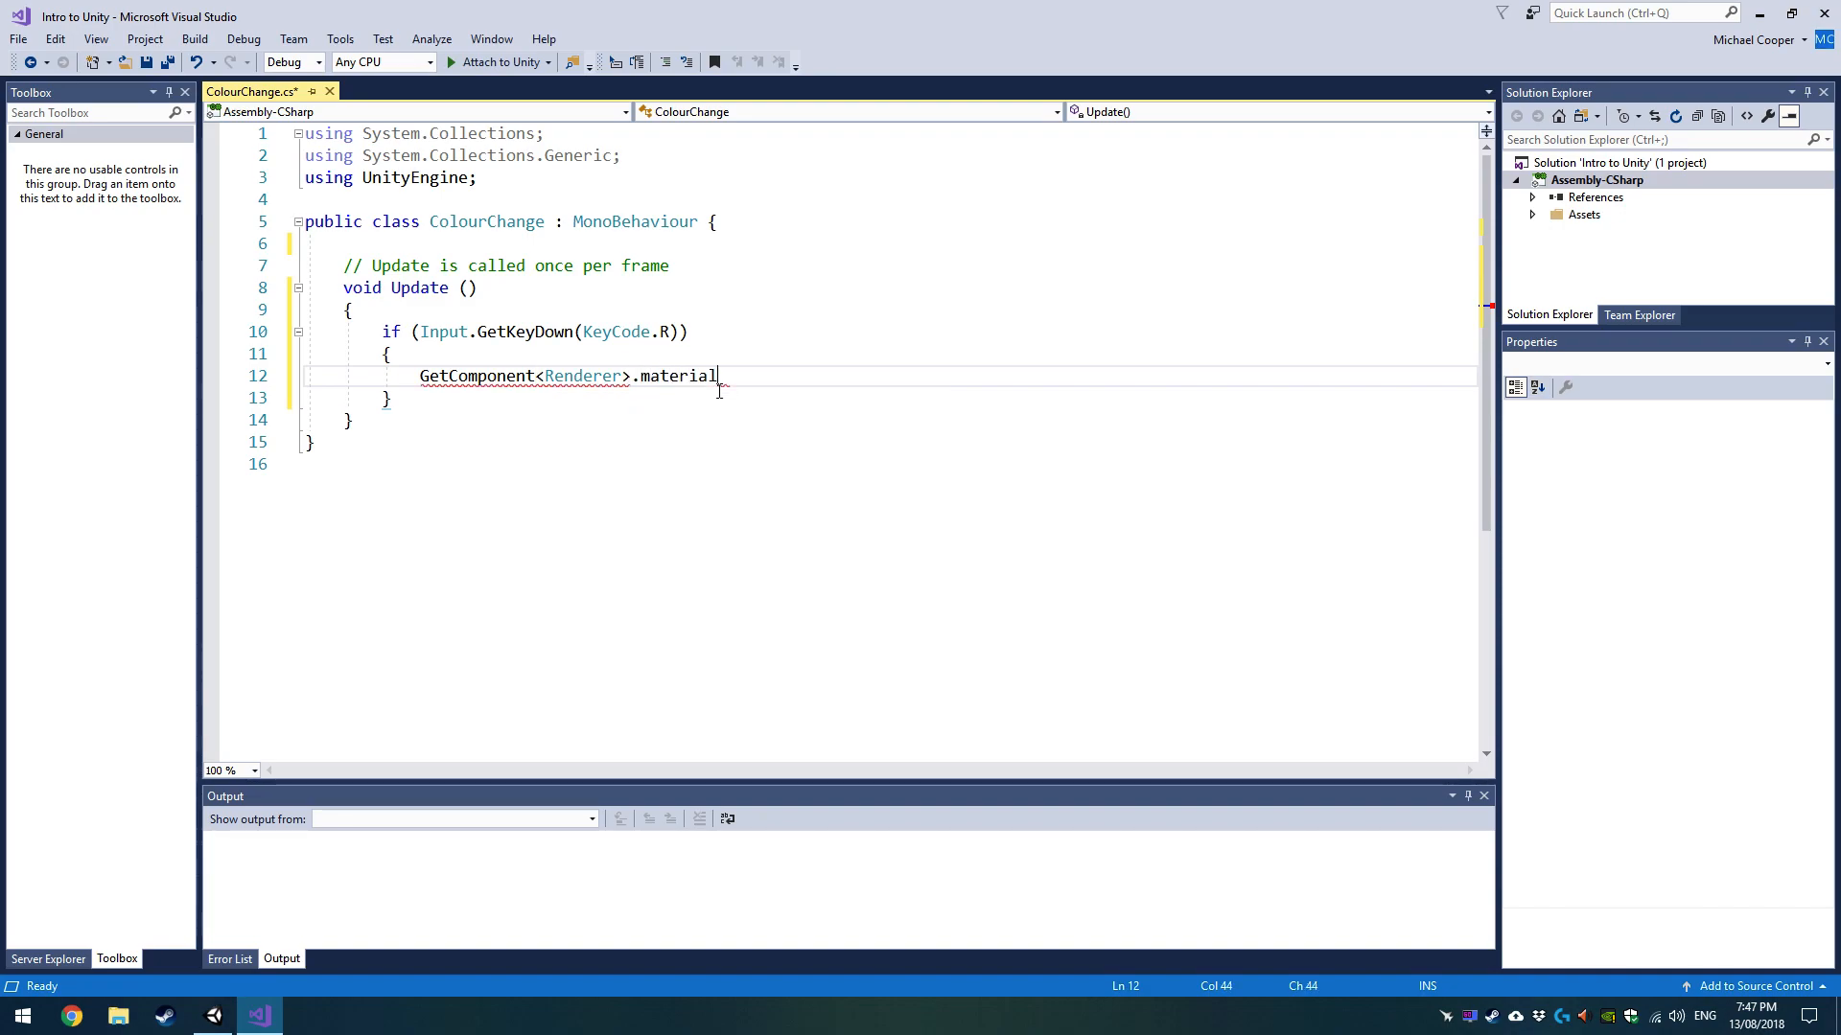
pyautogui.write('.co')
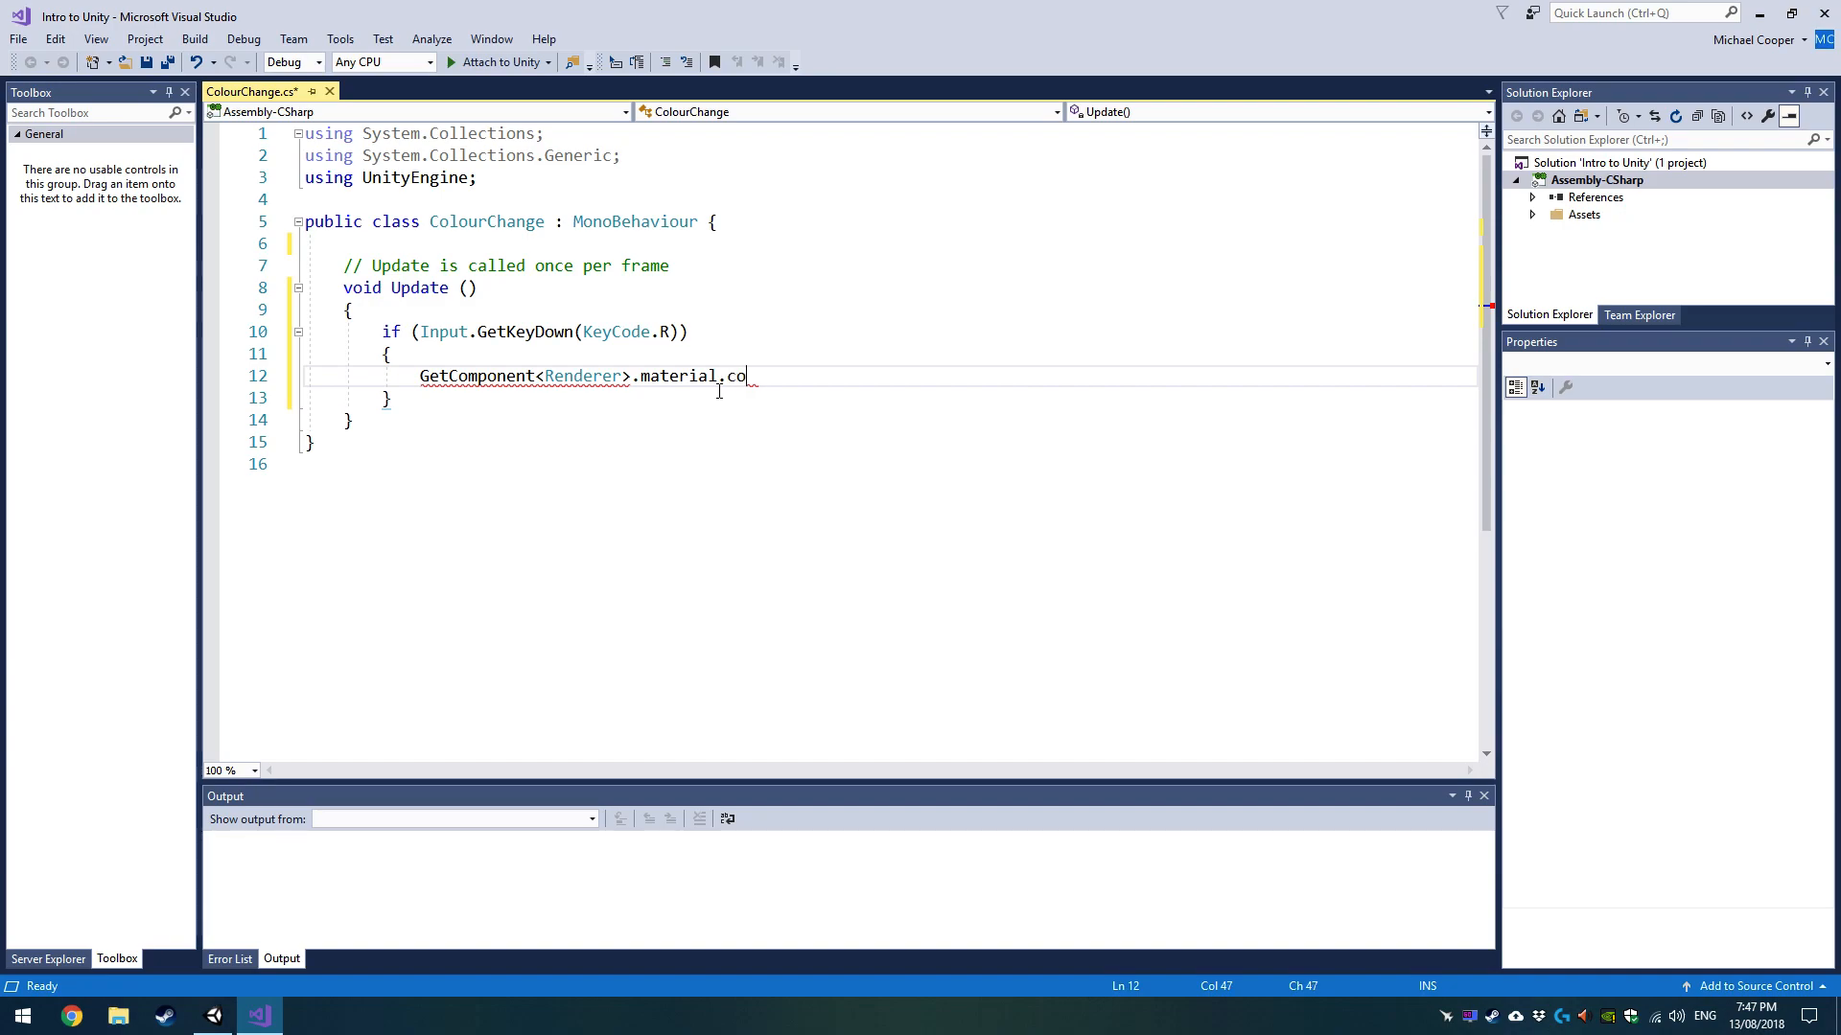
pyautogui.write('lor')
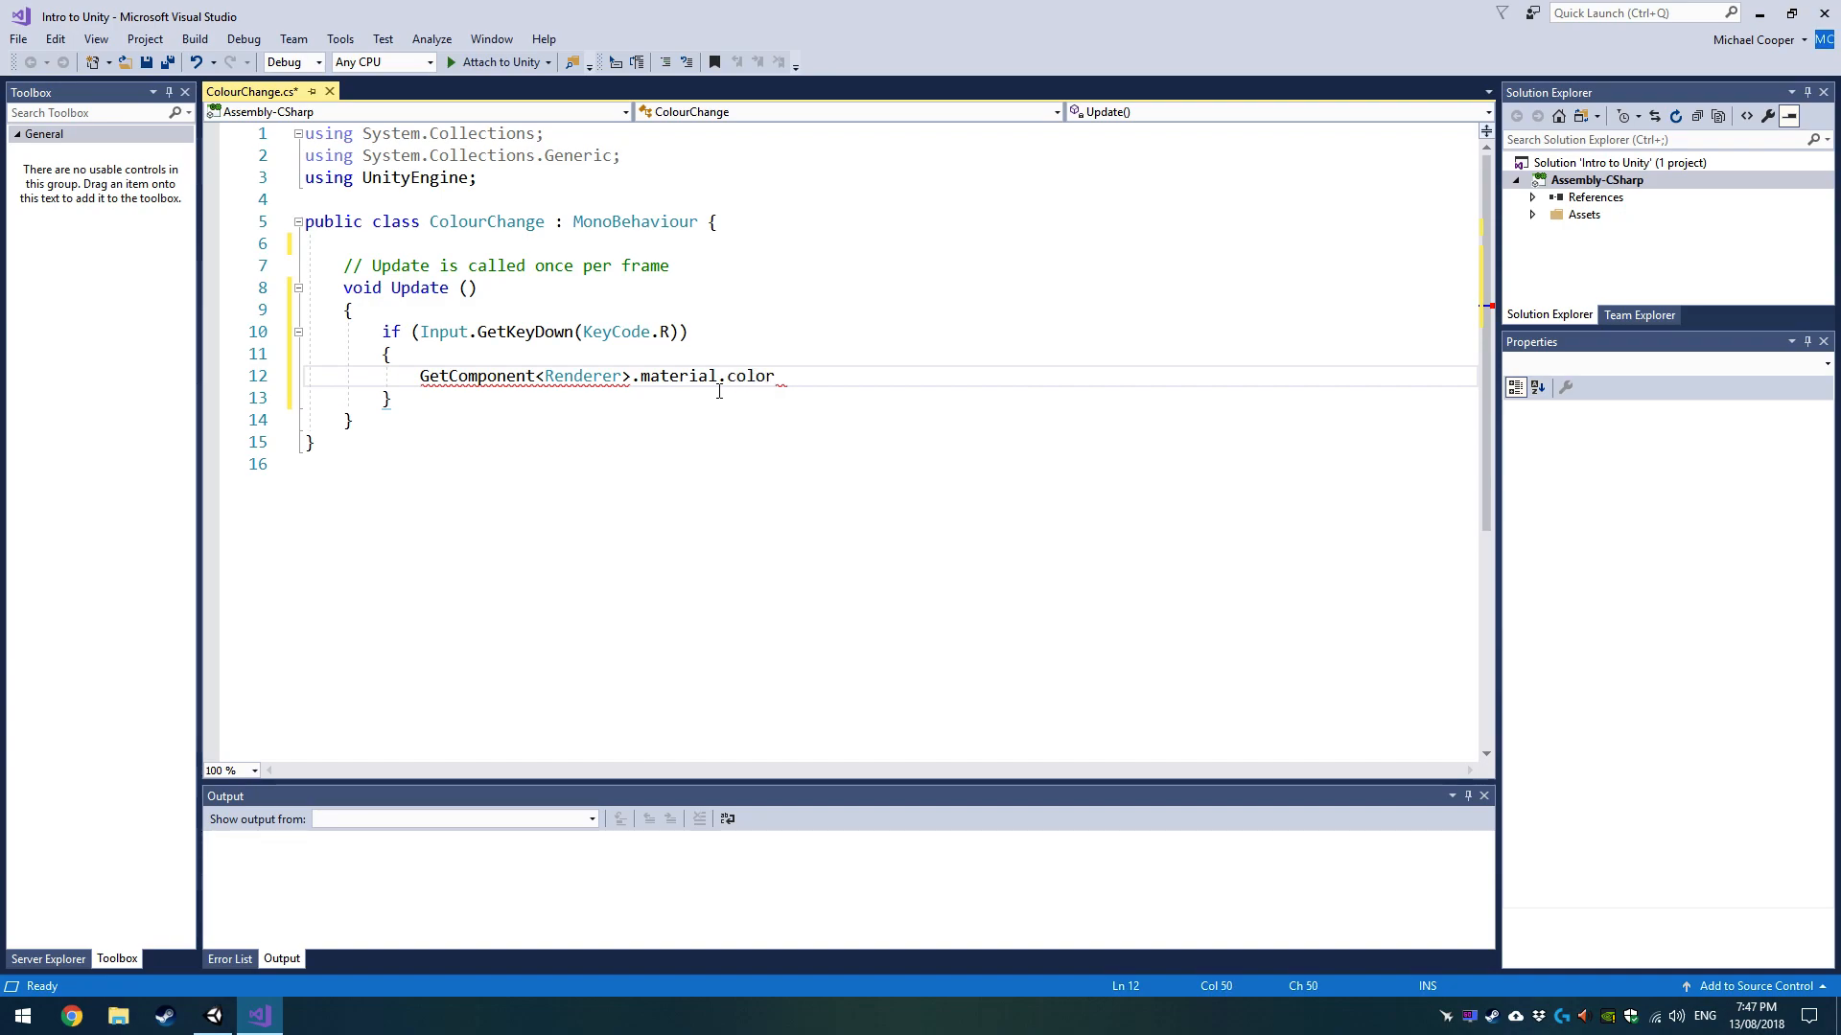
pyautogui.write(' = Color.Re')
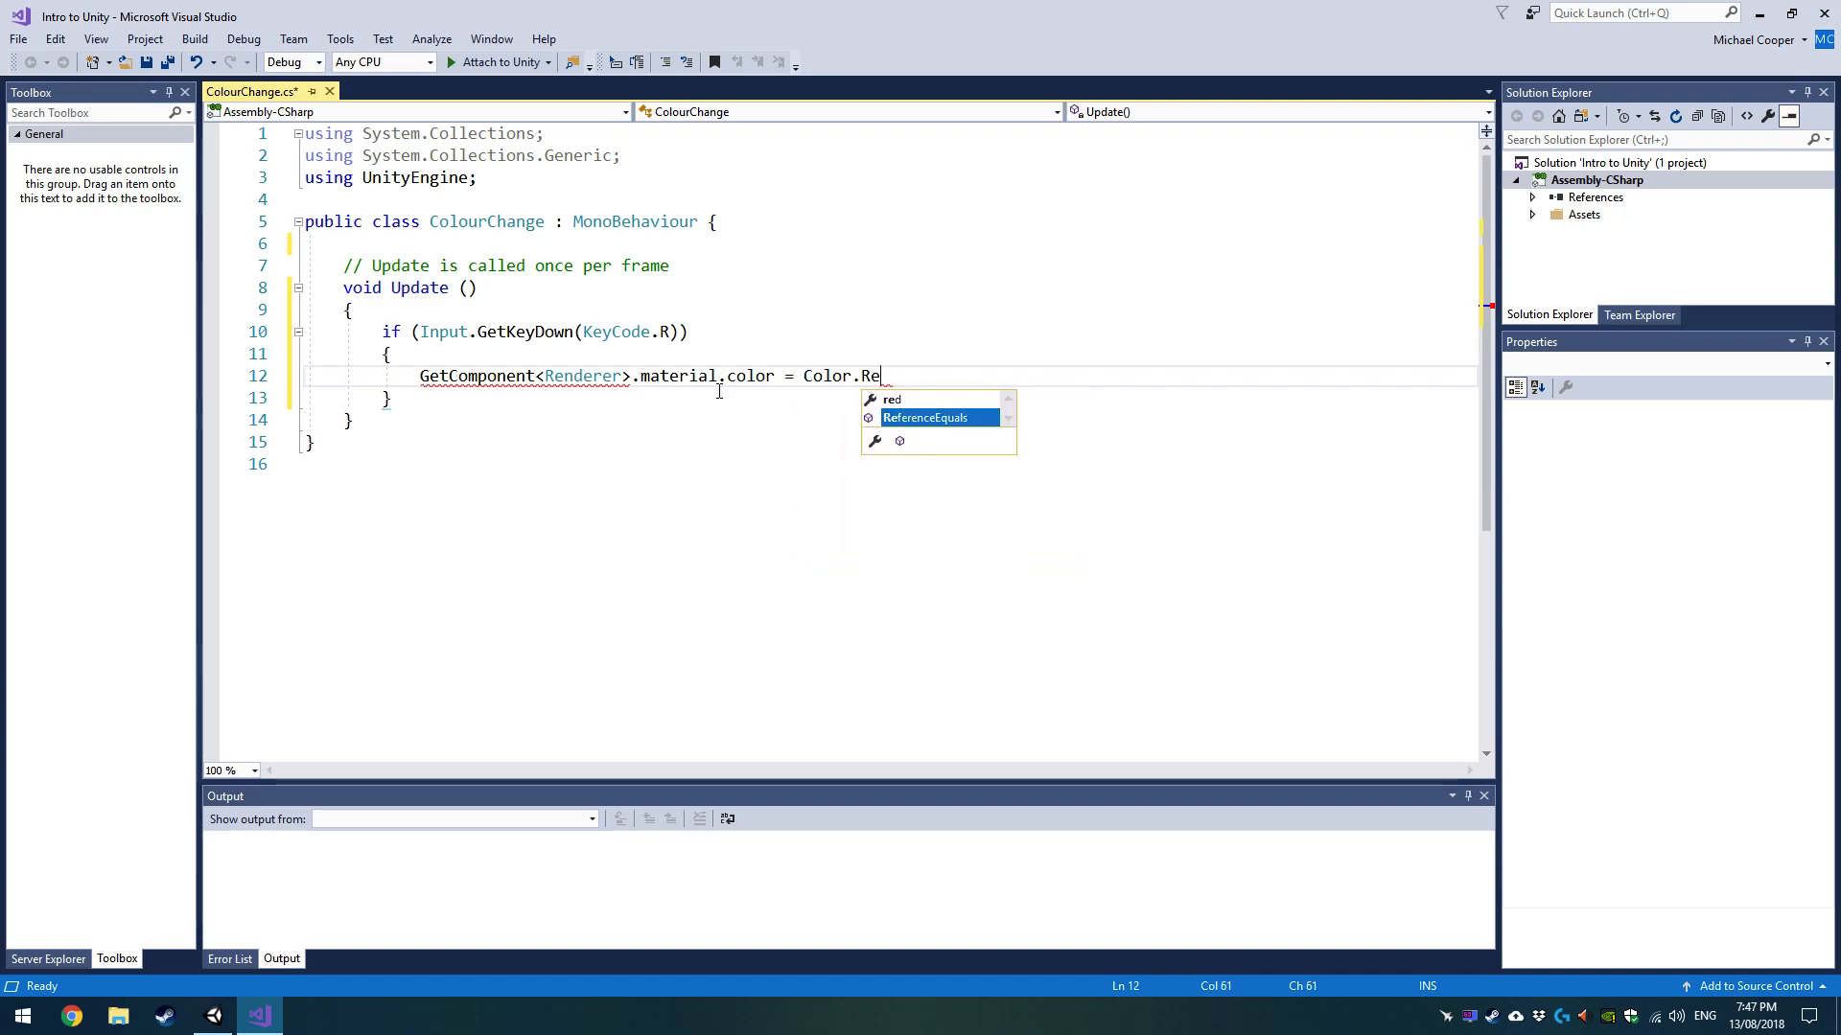
pyautogui.write('d')
pyautogui.press('BackSpace')
pyautogui.press('BackSpace')
pyautogui.press('BackSpace')
pyautogui.write('re;')
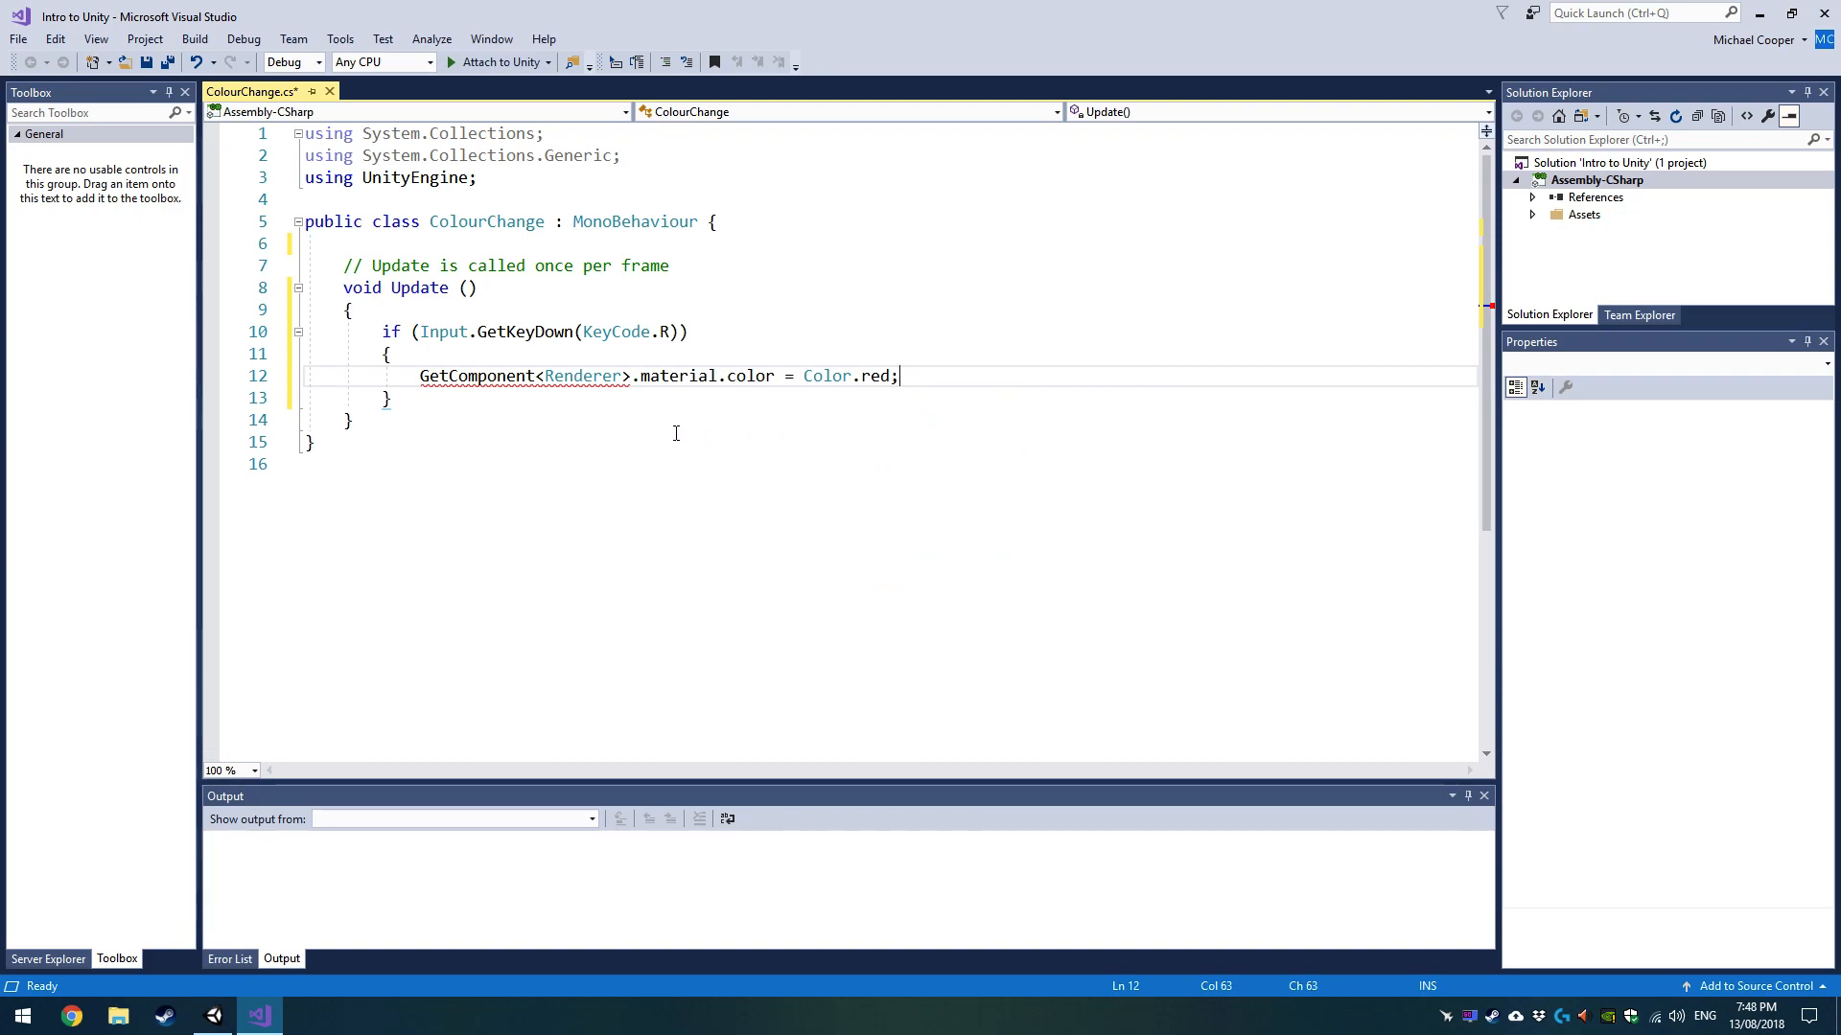
# Step: Insert the missing () after GetComponent<Renderer> and save ColourChange.cs
pyautogui.moveTo(508, 374)
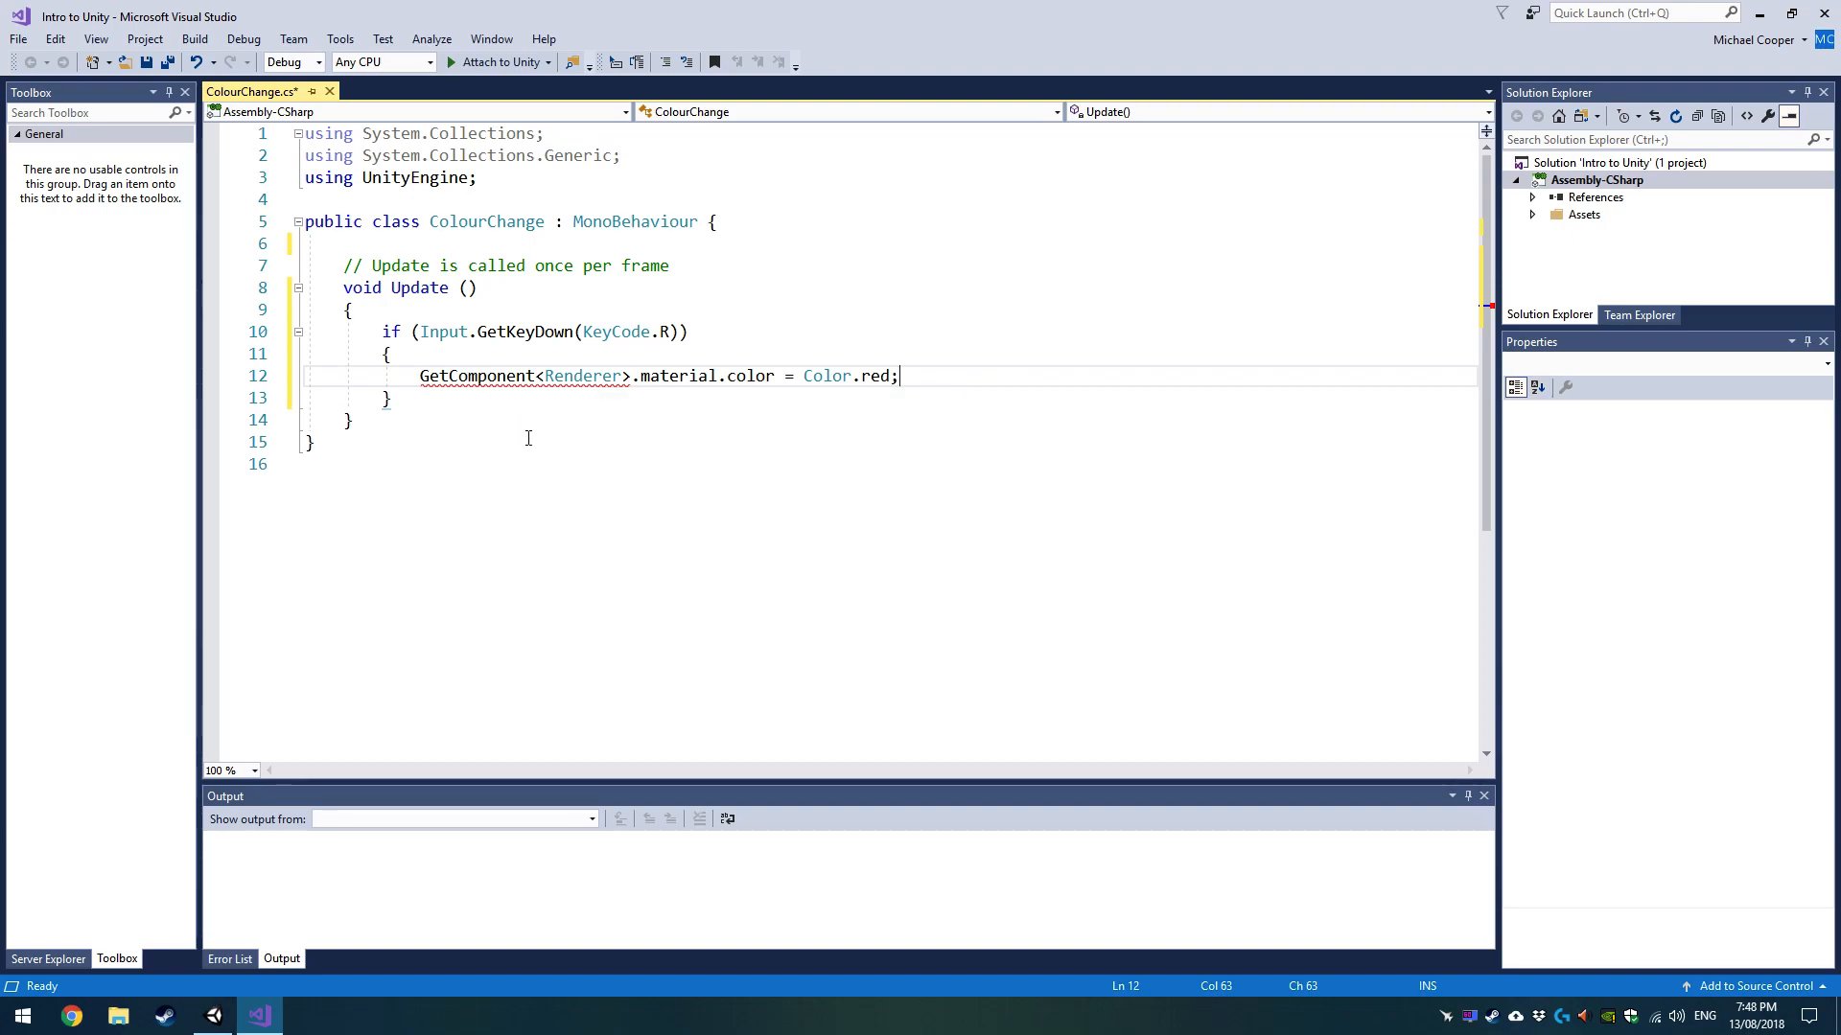
pyautogui.moveTo(576, 380)
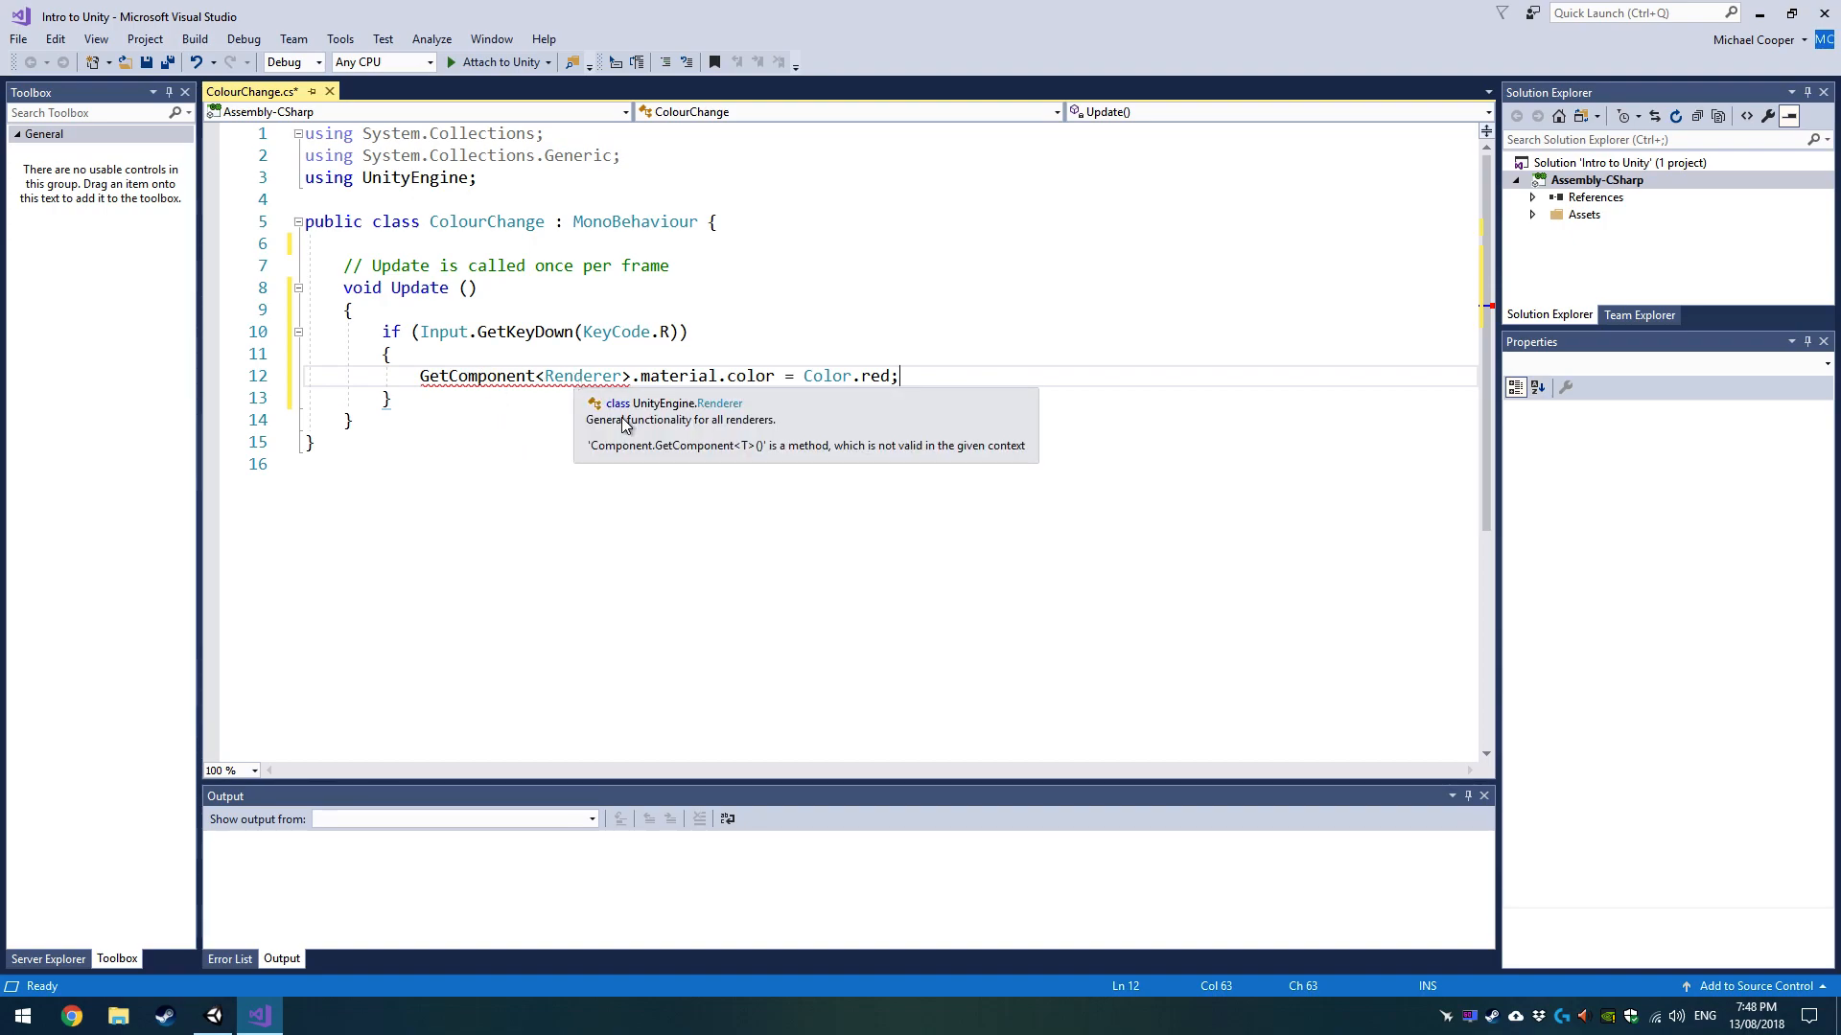
pyautogui.click(631, 375)
pyautogui.write('()')
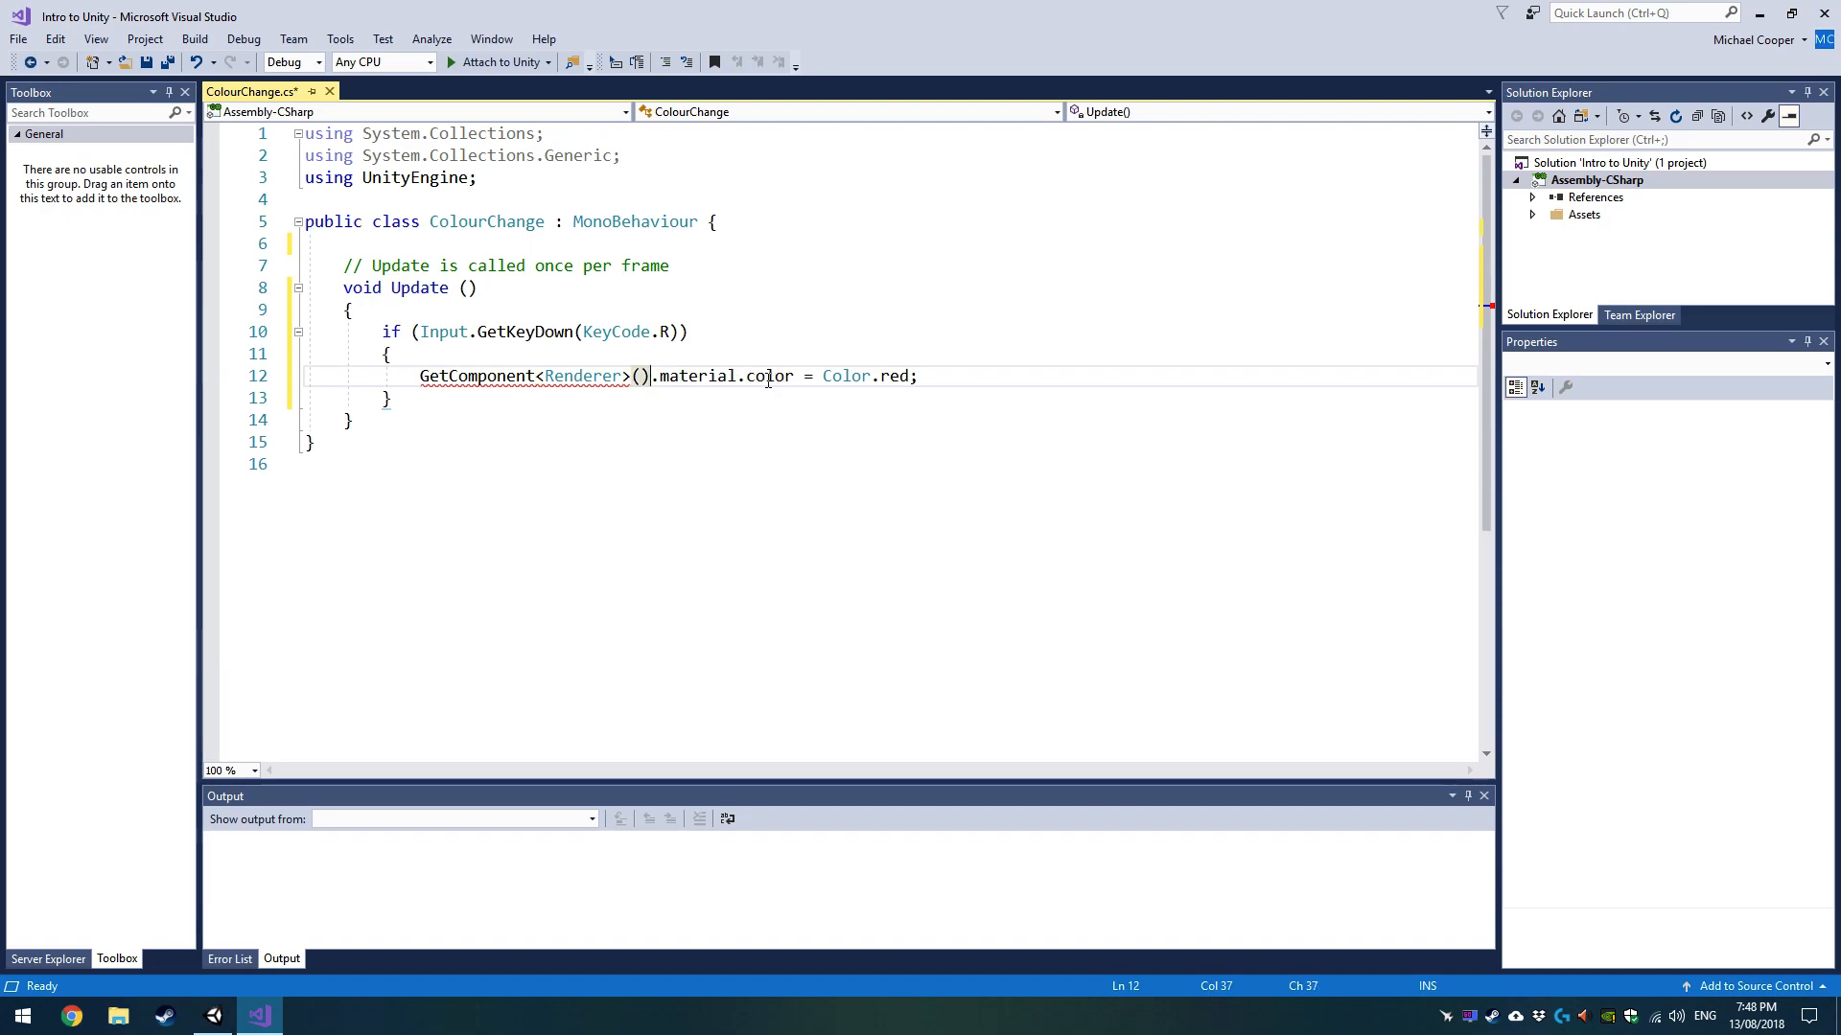
pyautogui.click(931, 386)
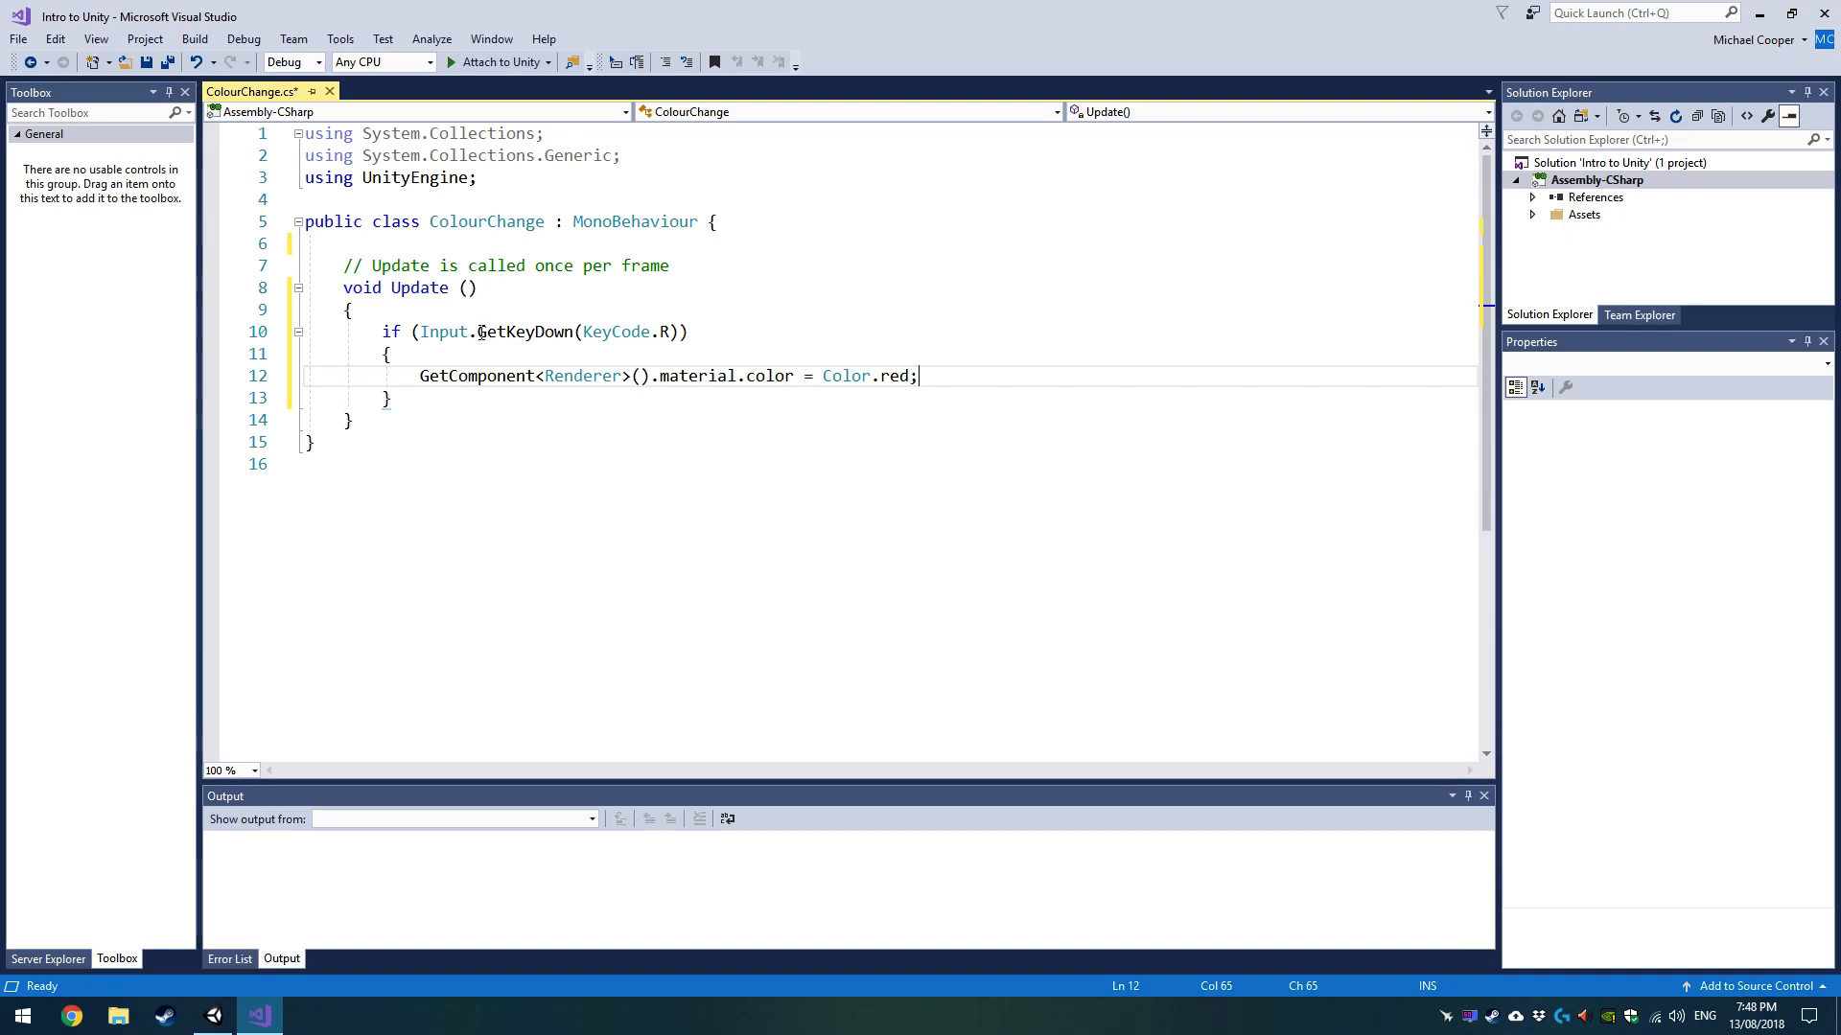
pyautogui.moveTo(669, 332); pyautogui.dragTo(917, 380)
pyautogui.click(498, 401)
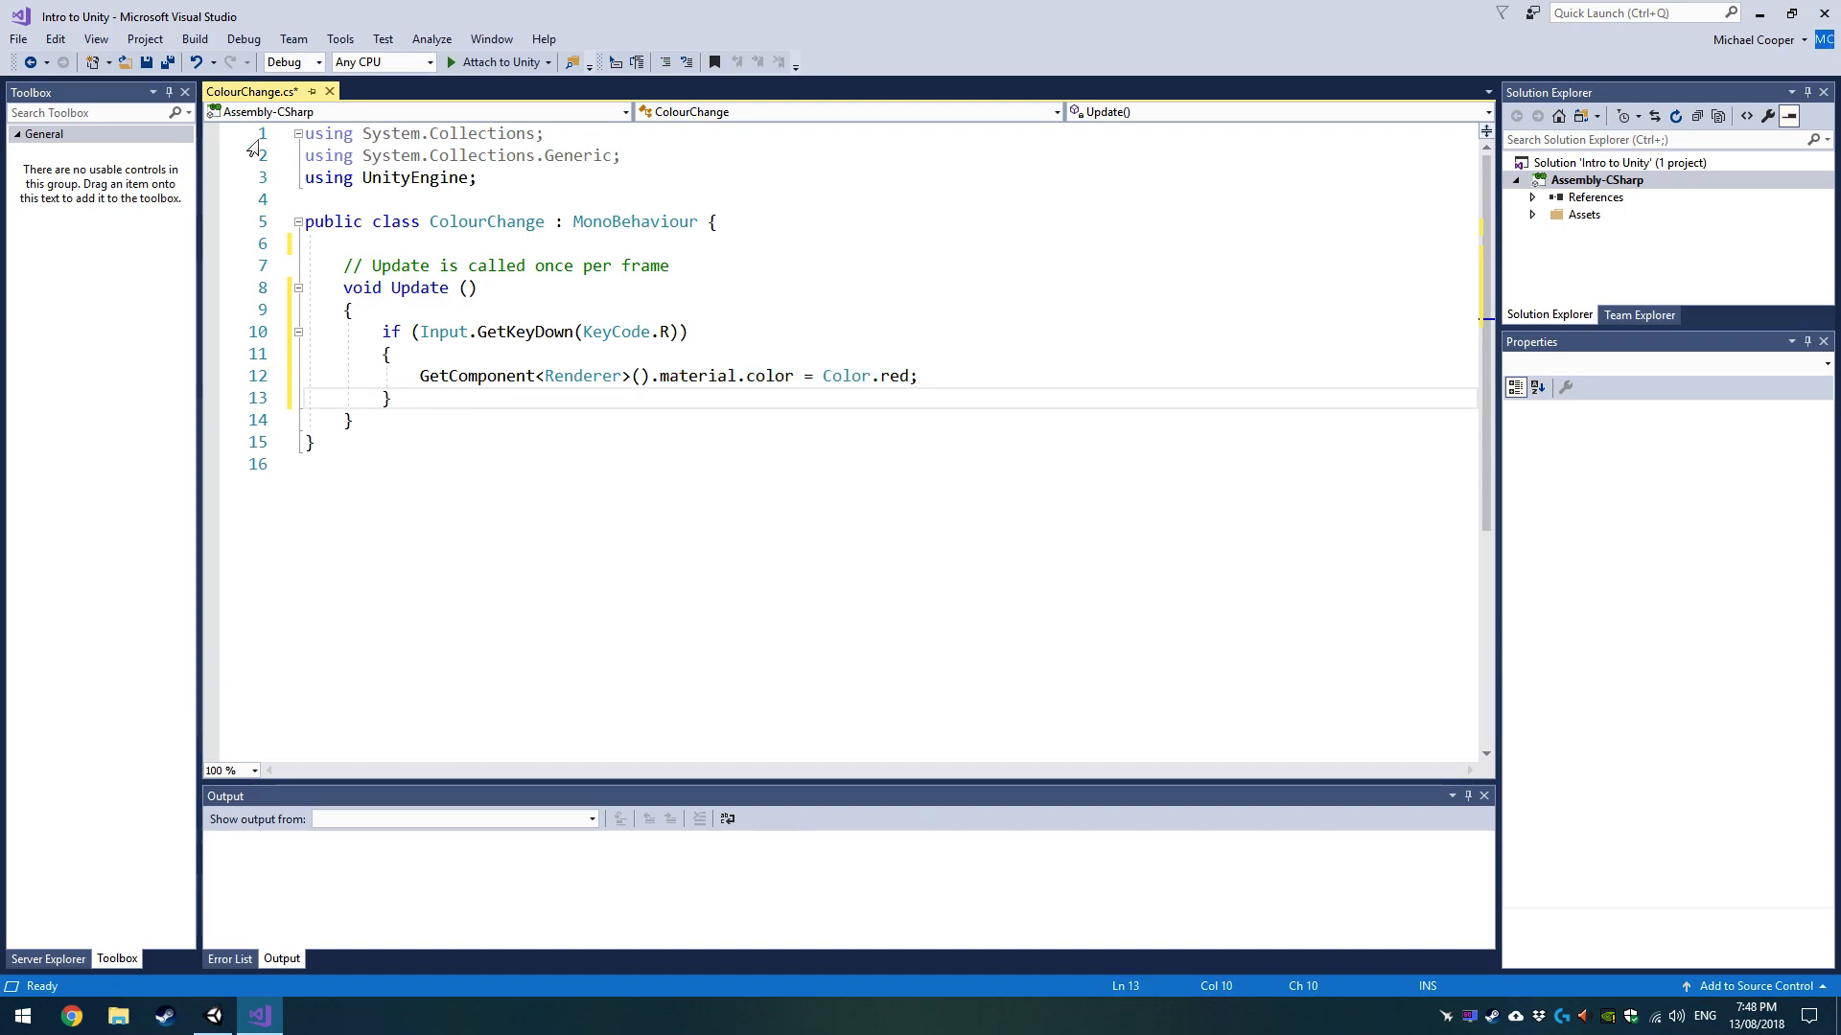
pyautogui.click(147, 62)
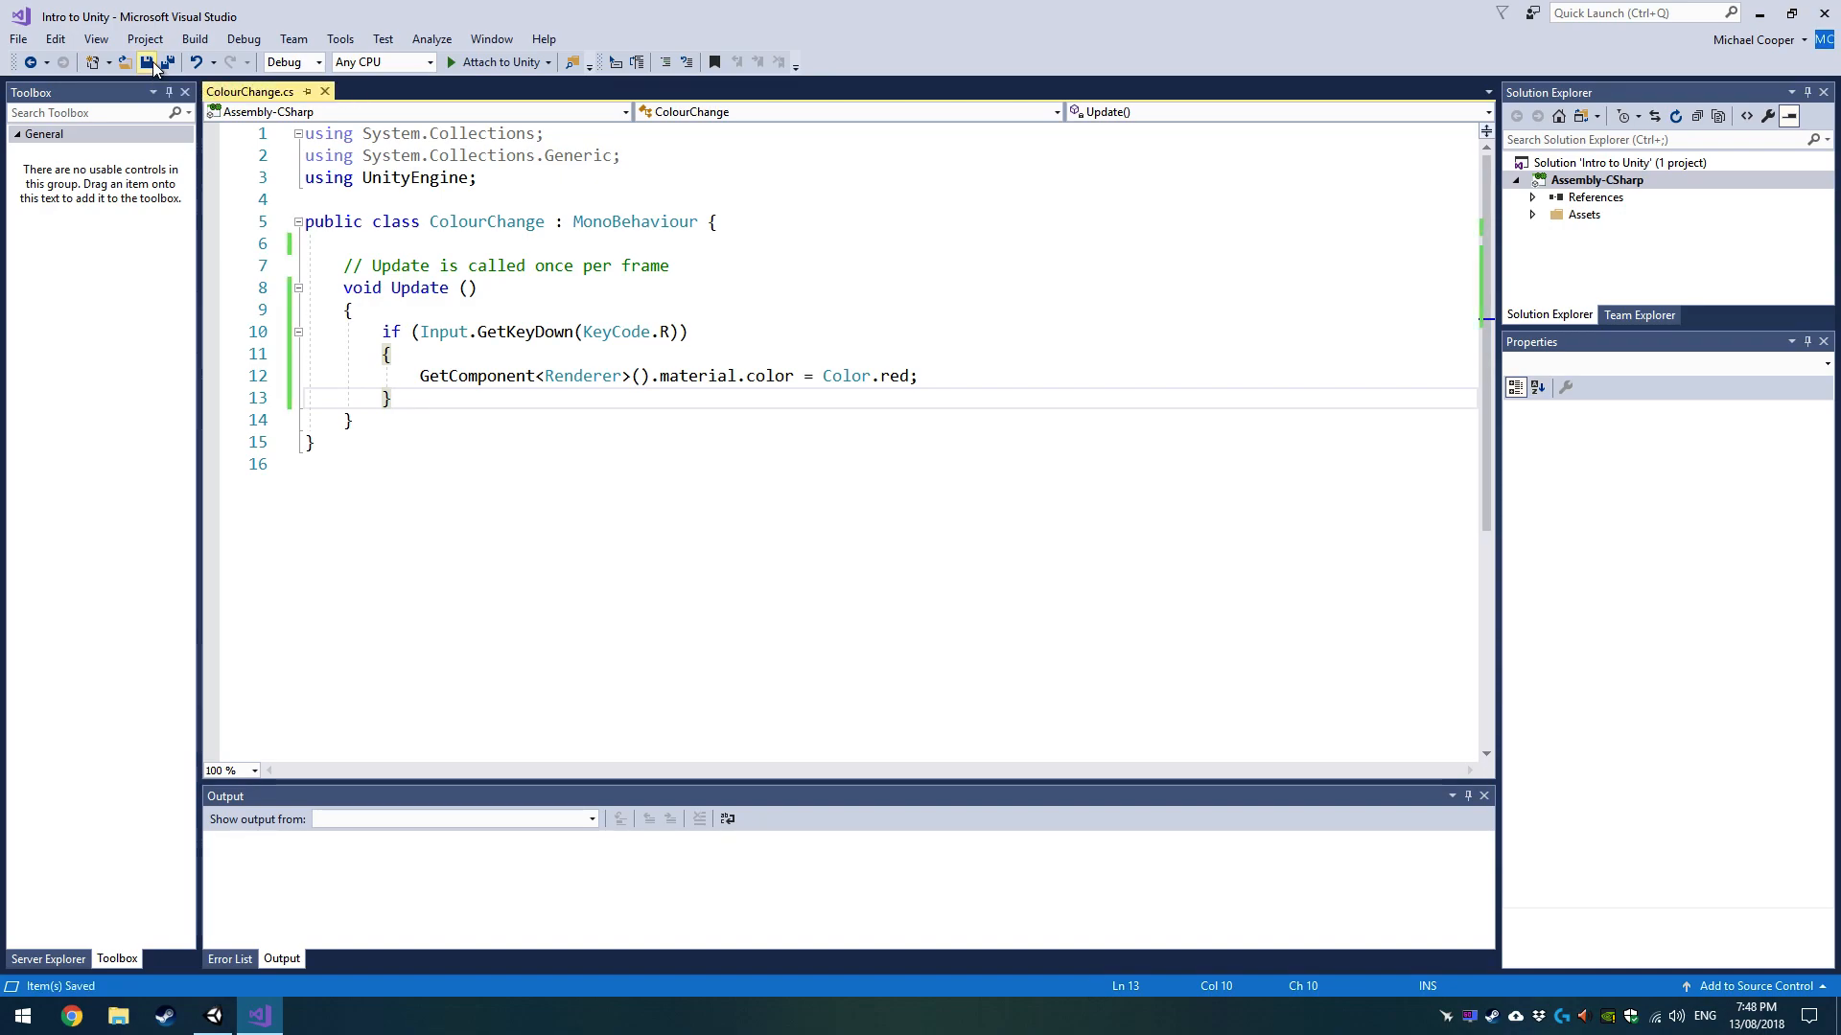
# Step: Play the scene in Unity, press R to turn the cube red, and inspect its instanced material
pyautogui.click(215, 1008)
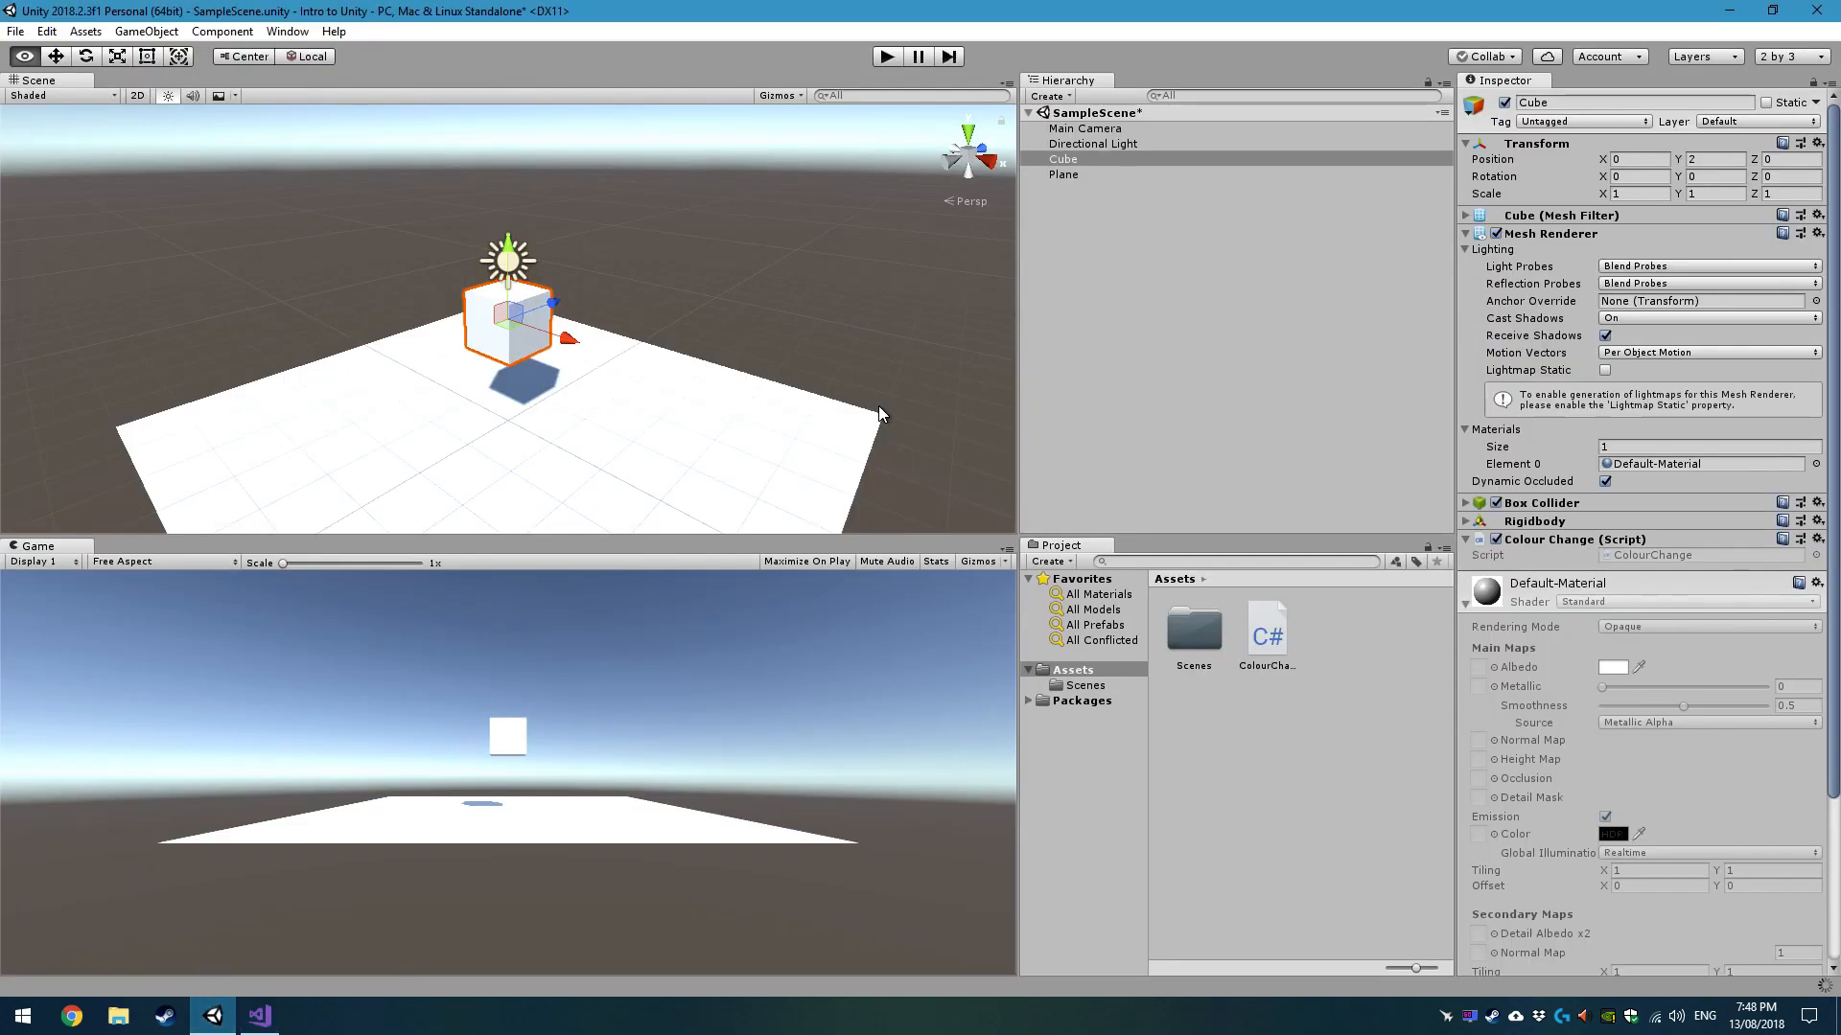
pyautogui.click(887, 57)
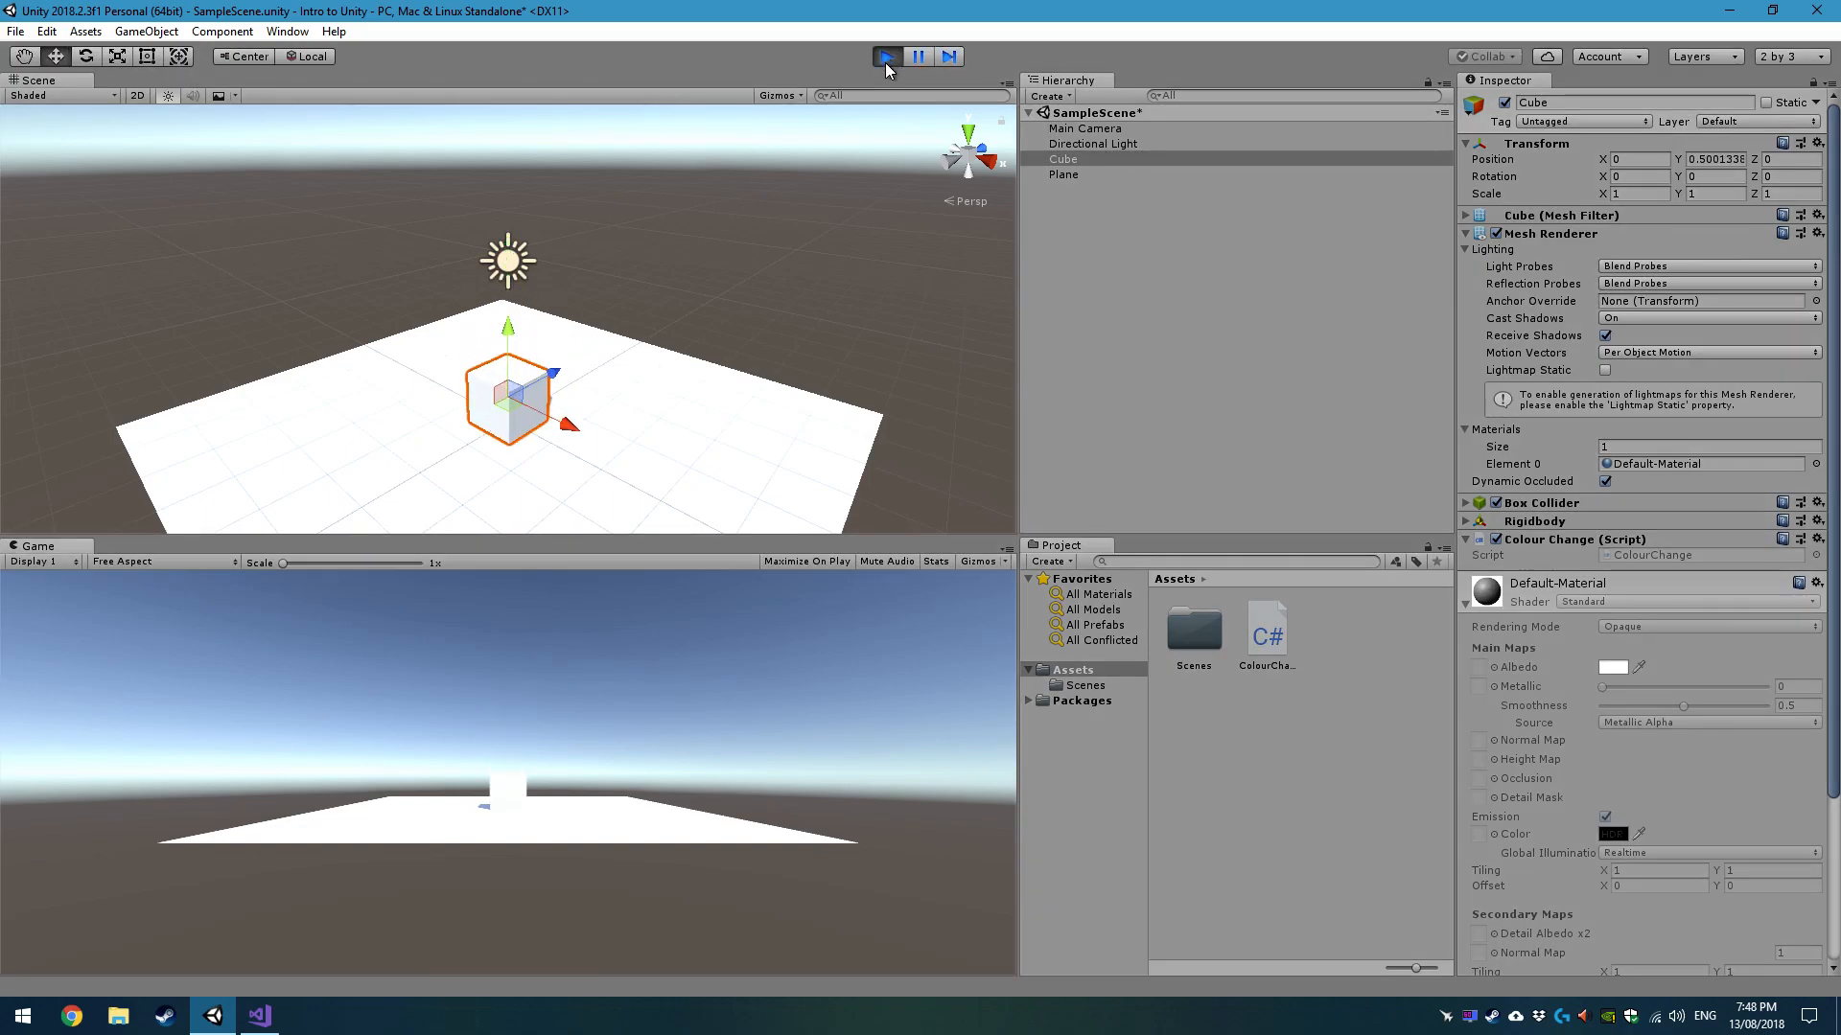
pyautogui.press('r')
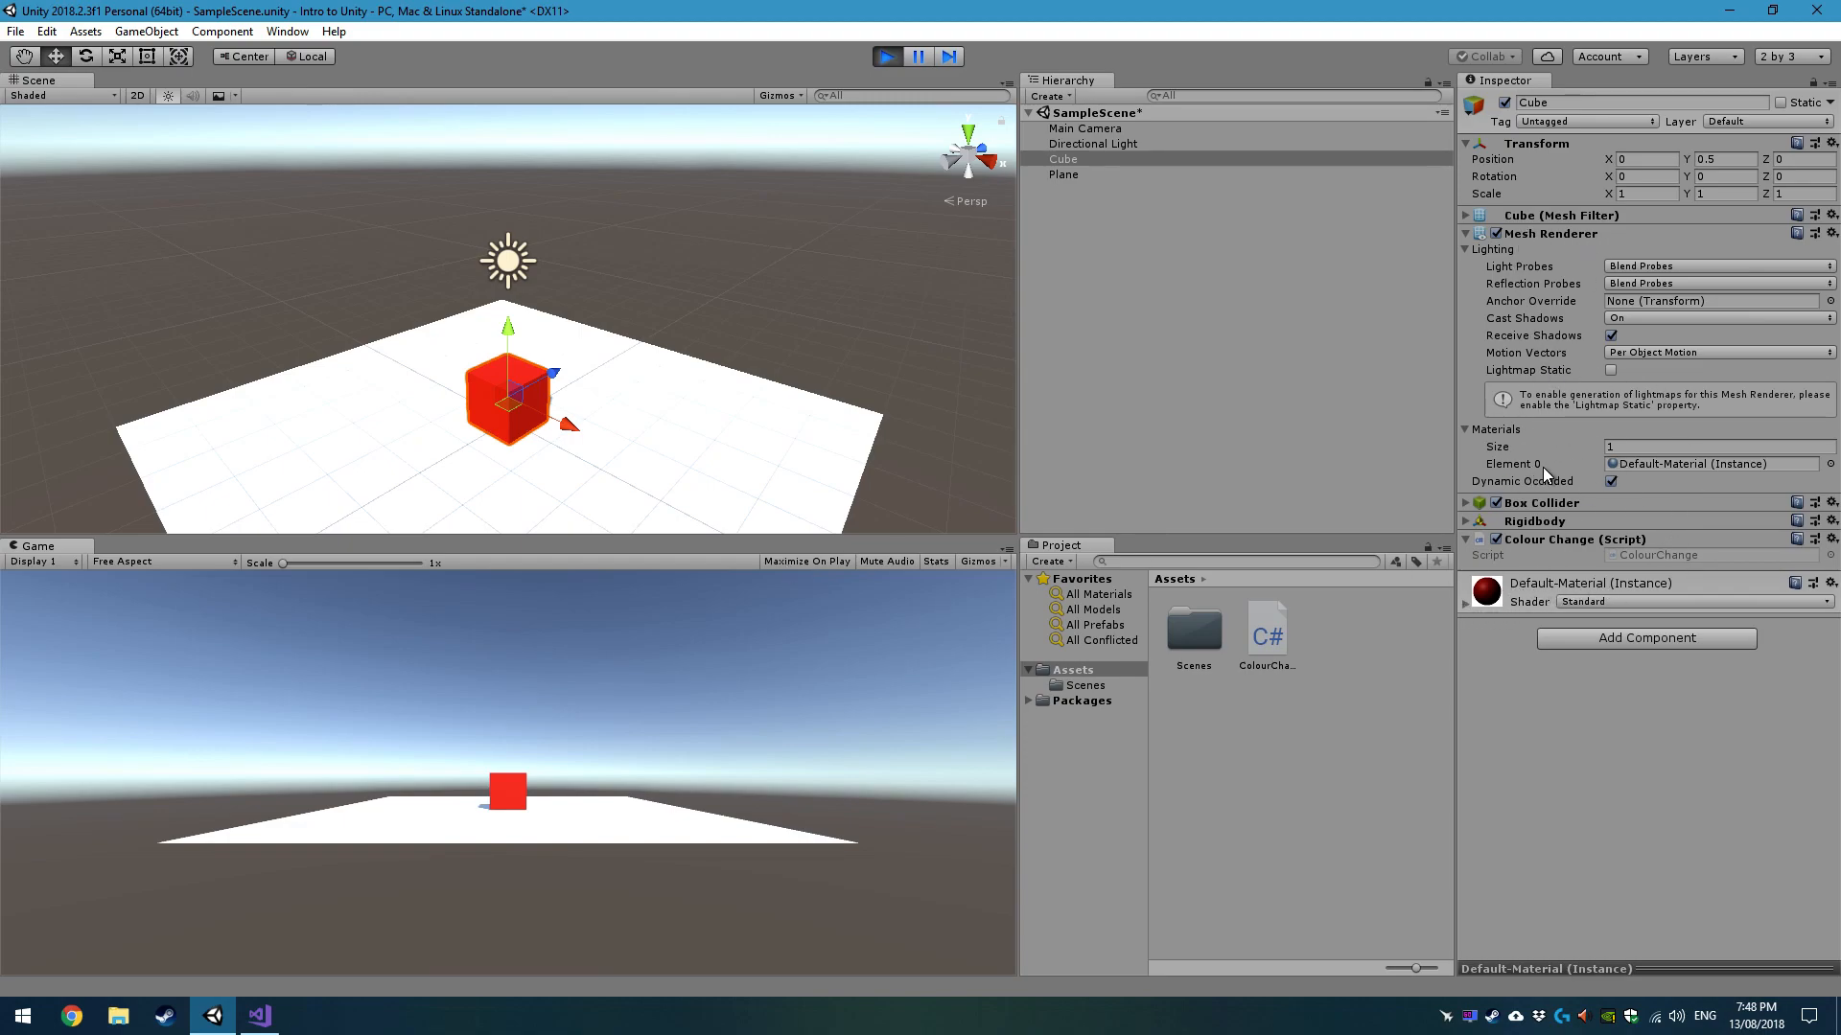
pyautogui.click(1466, 604)
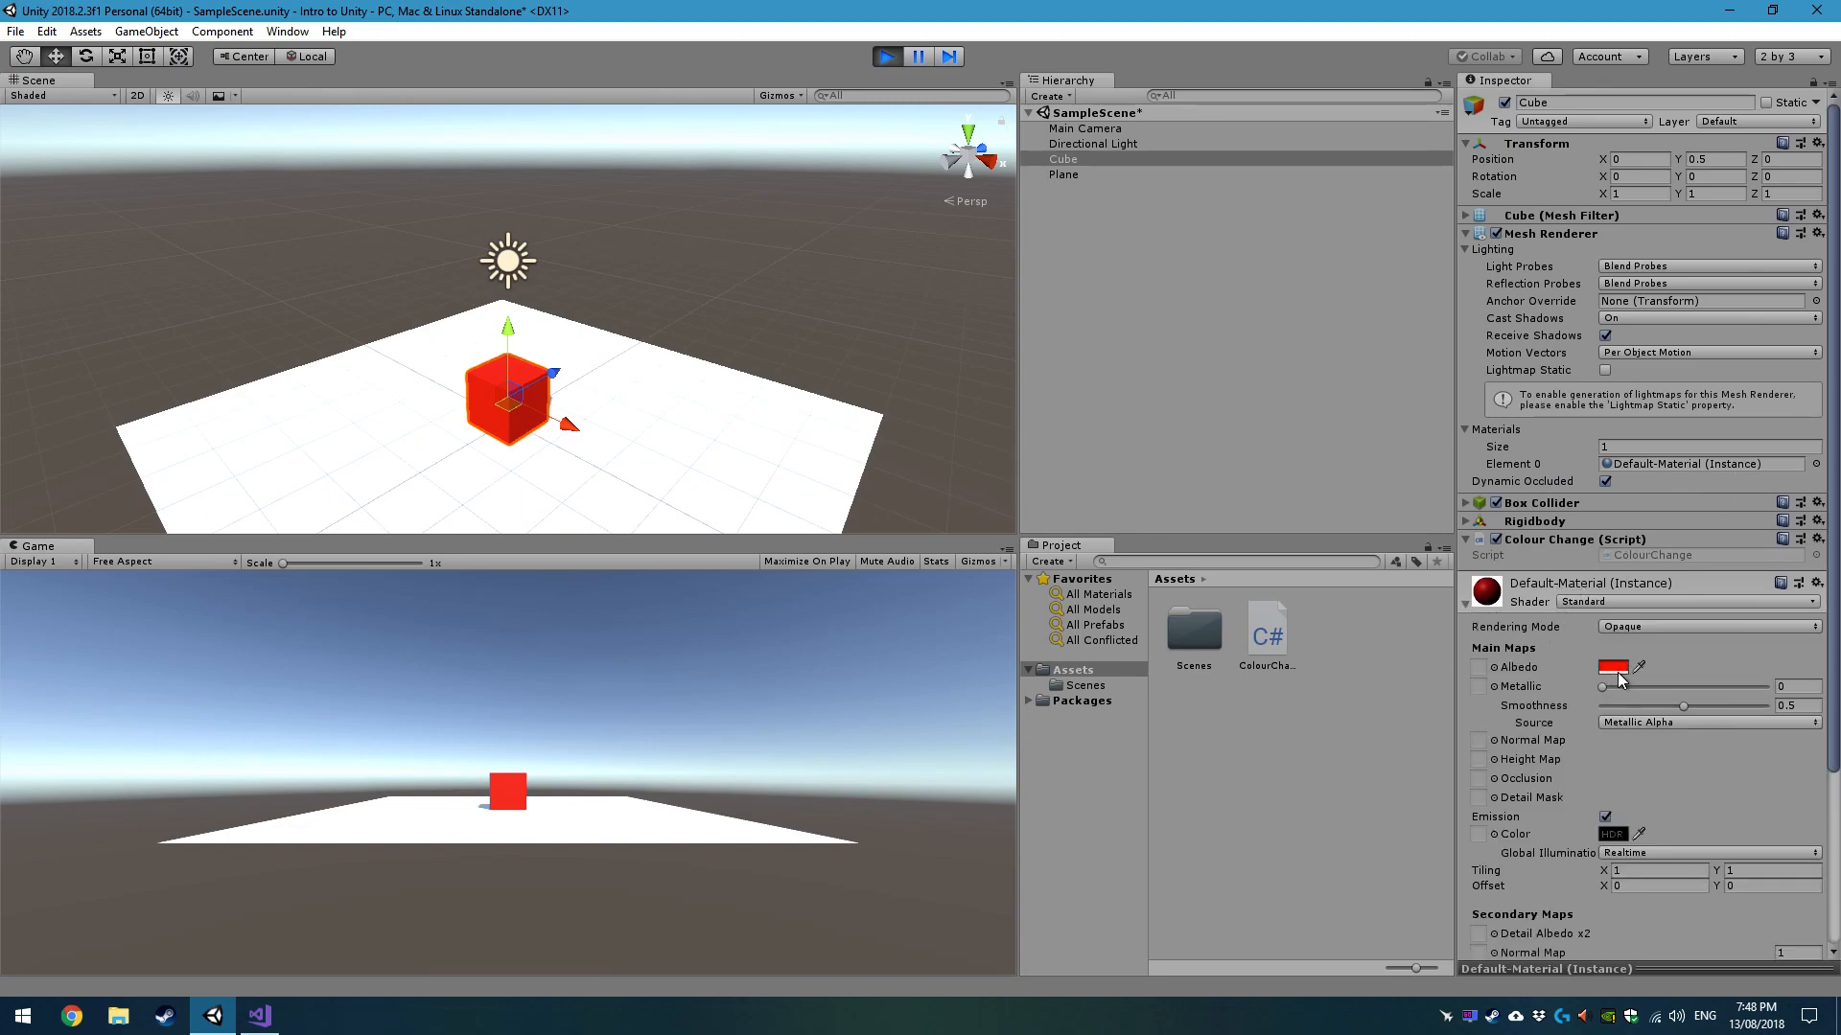
pyautogui.click(1465, 604)
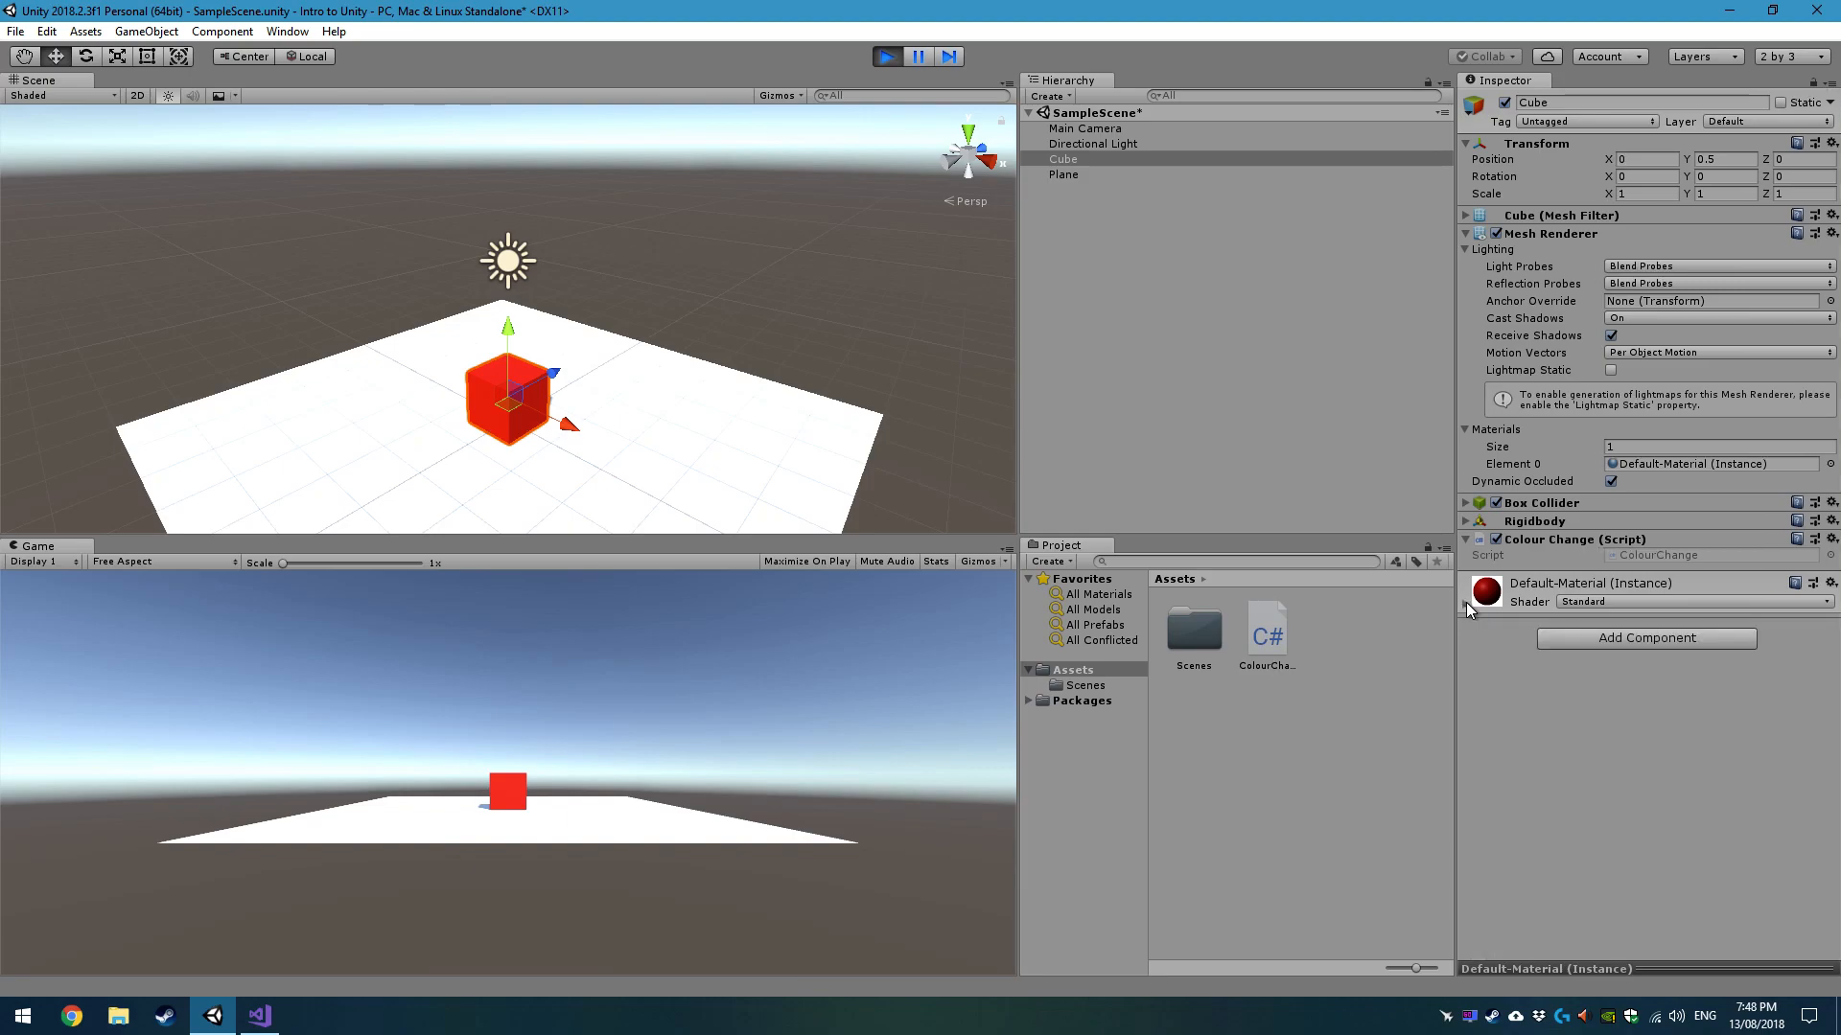
# Step: Stop the game and select the R-key if-block in ColourChange.cs to copy it
pyautogui.click(886, 58)
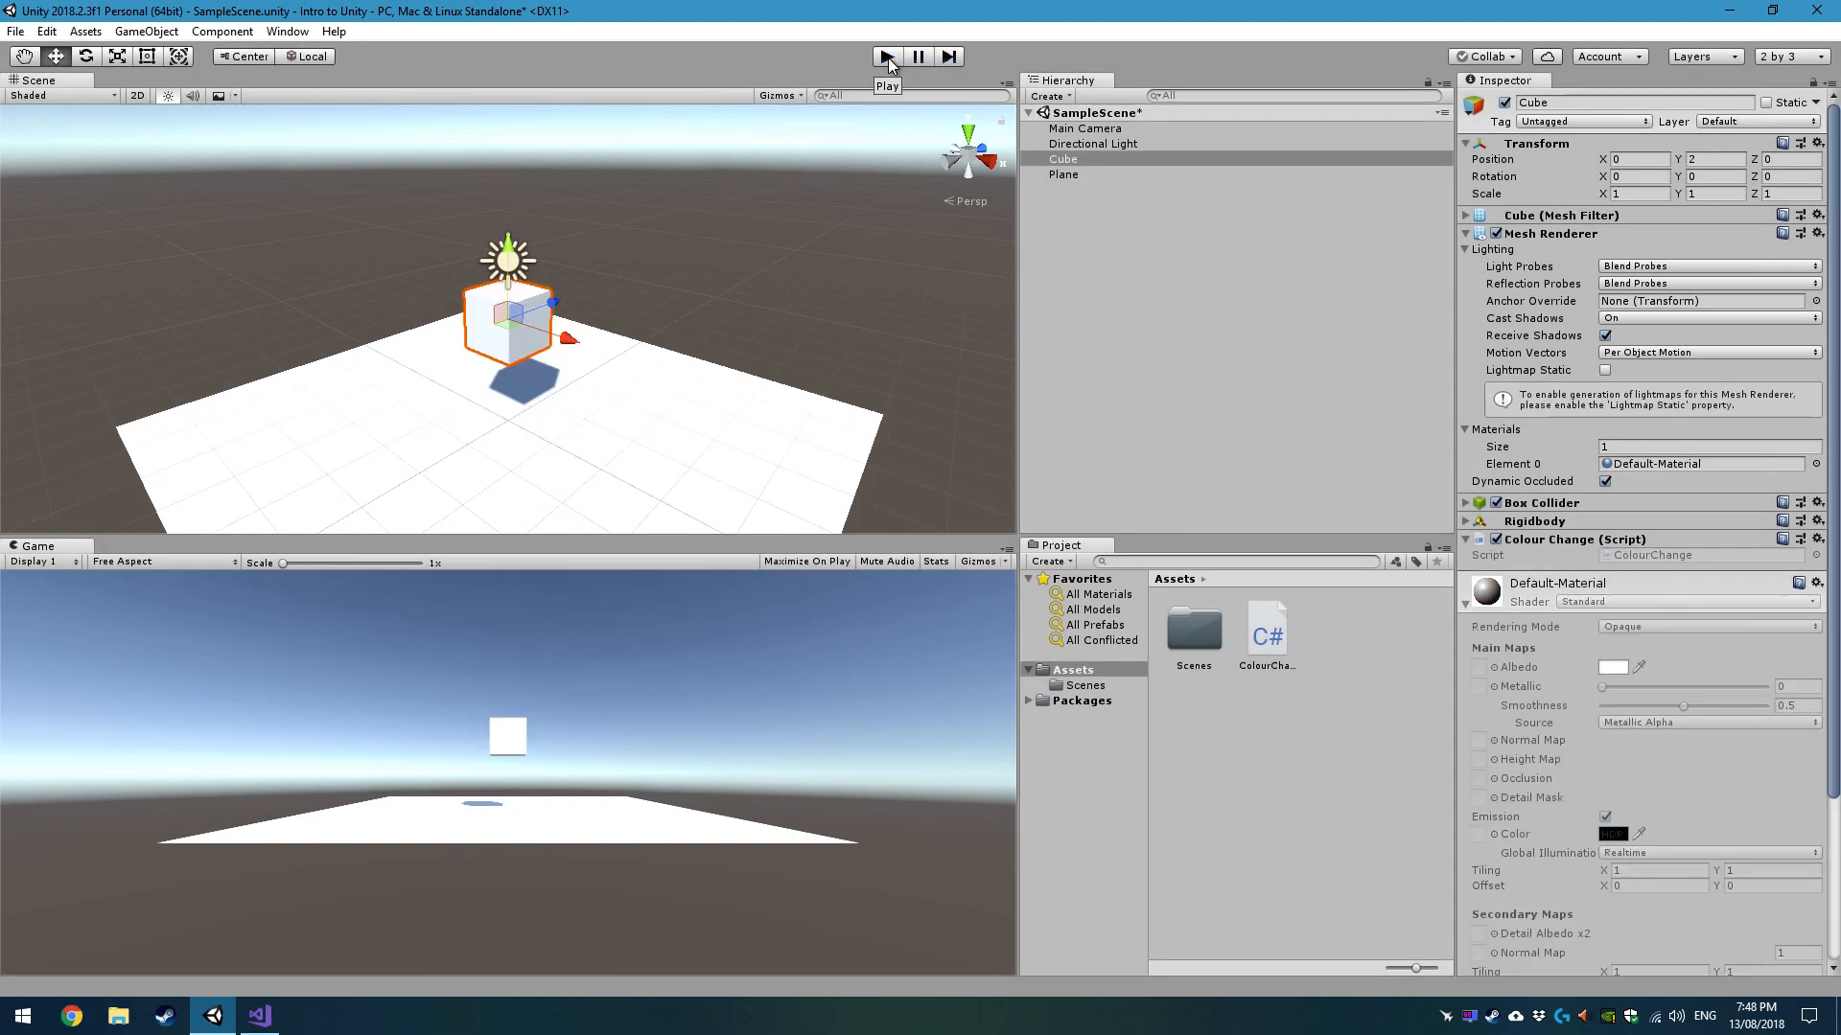
pyautogui.hotkey('alt', 'Tab')
pyautogui.moveTo(406, 399); pyautogui.dragTo(309, 336)
pyautogui.hotkey('ctrl', 'c')
# Step: Paste a copy of the red-key if-block and change it to KeyCode.G with Color.green
pyautogui.click(413, 398)
pyautogui.press('Return')
pyautogui.hotkey('ctrl', 'v')
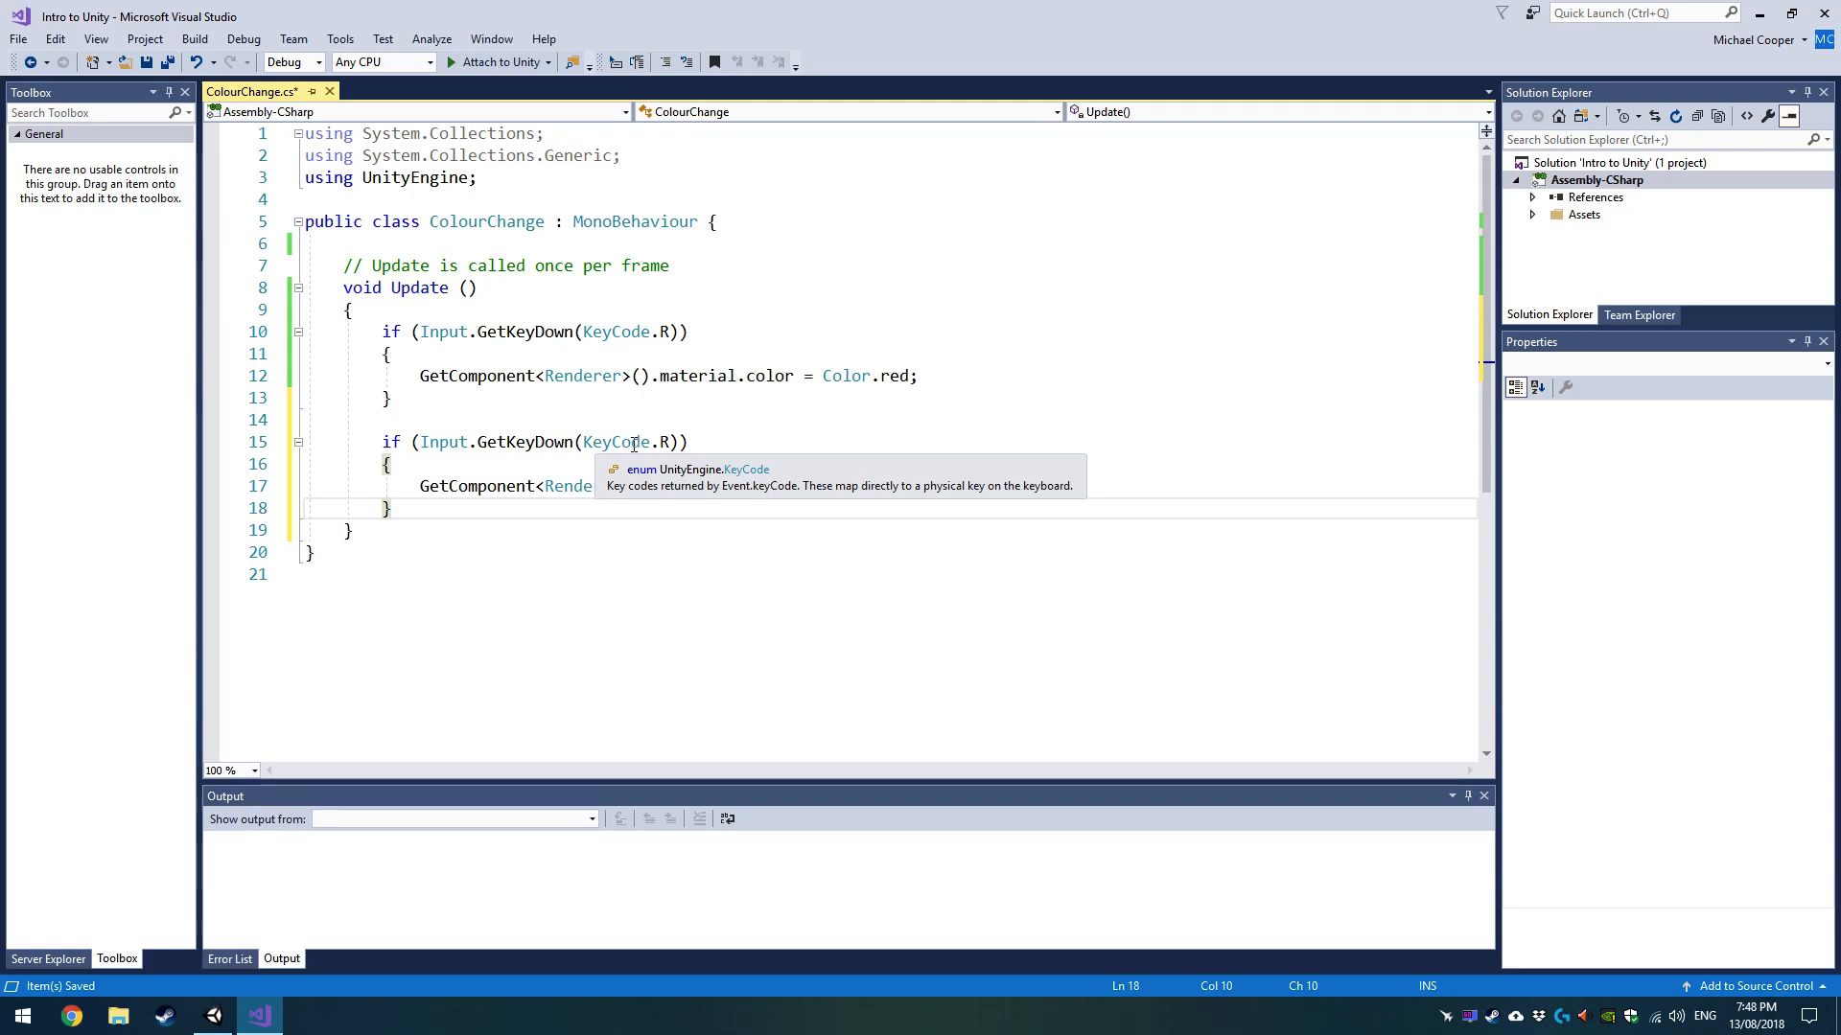
pyautogui.click(736, 438)
pyautogui.press('Left')
pyautogui.press('Left')
pyautogui.press('BackSpace')
pyautogui.write('G')
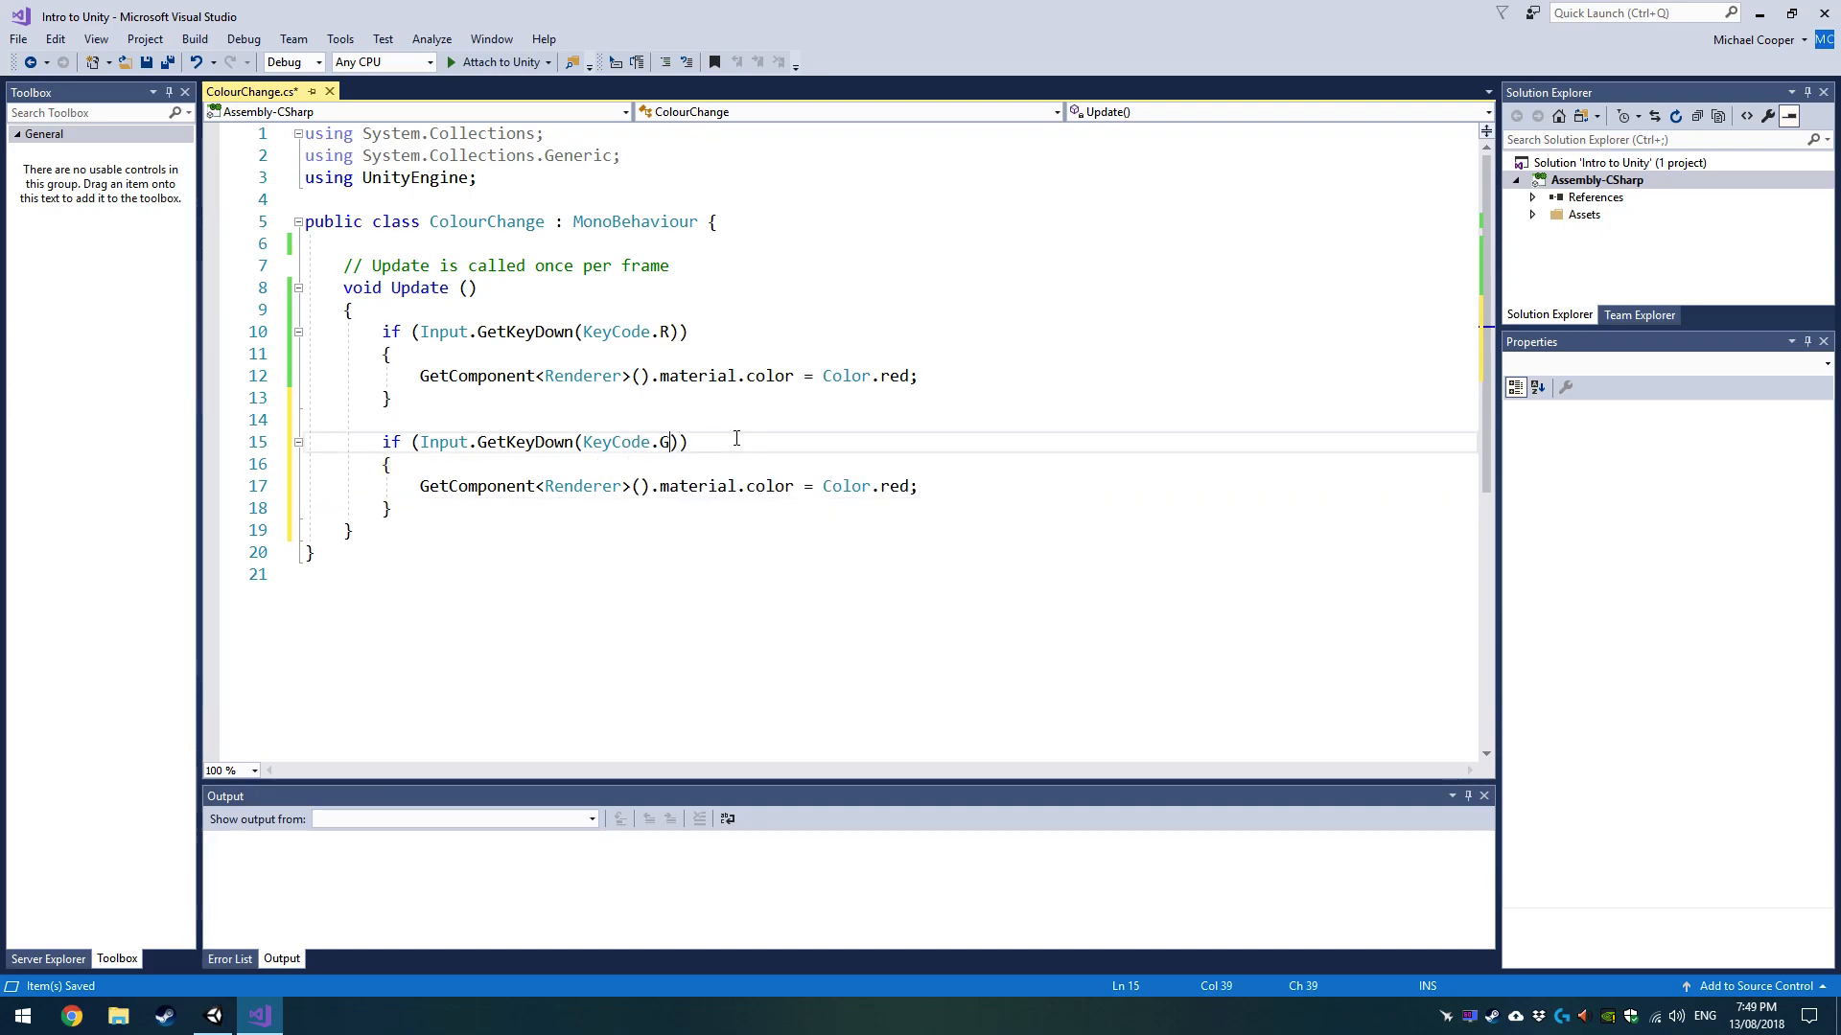
pyautogui.doubleClick(694, 537)
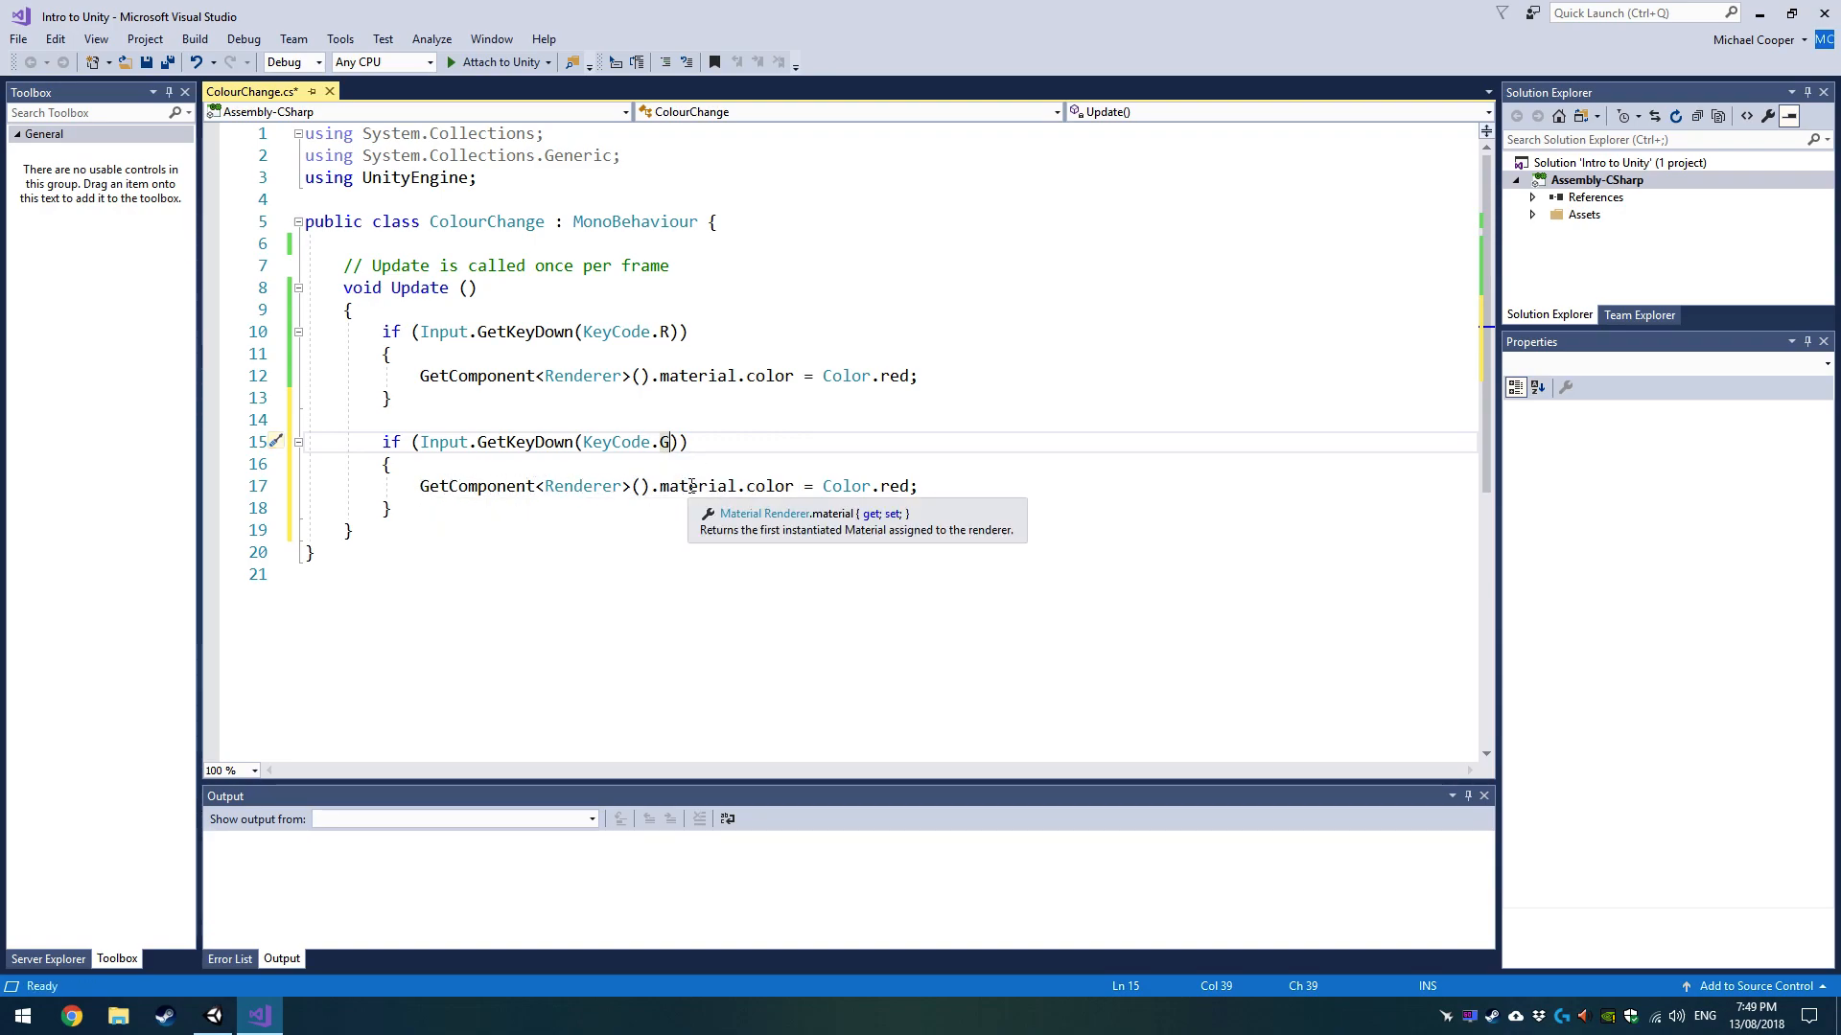
pyautogui.doubleClick(894, 486)
pyautogui.write('green')
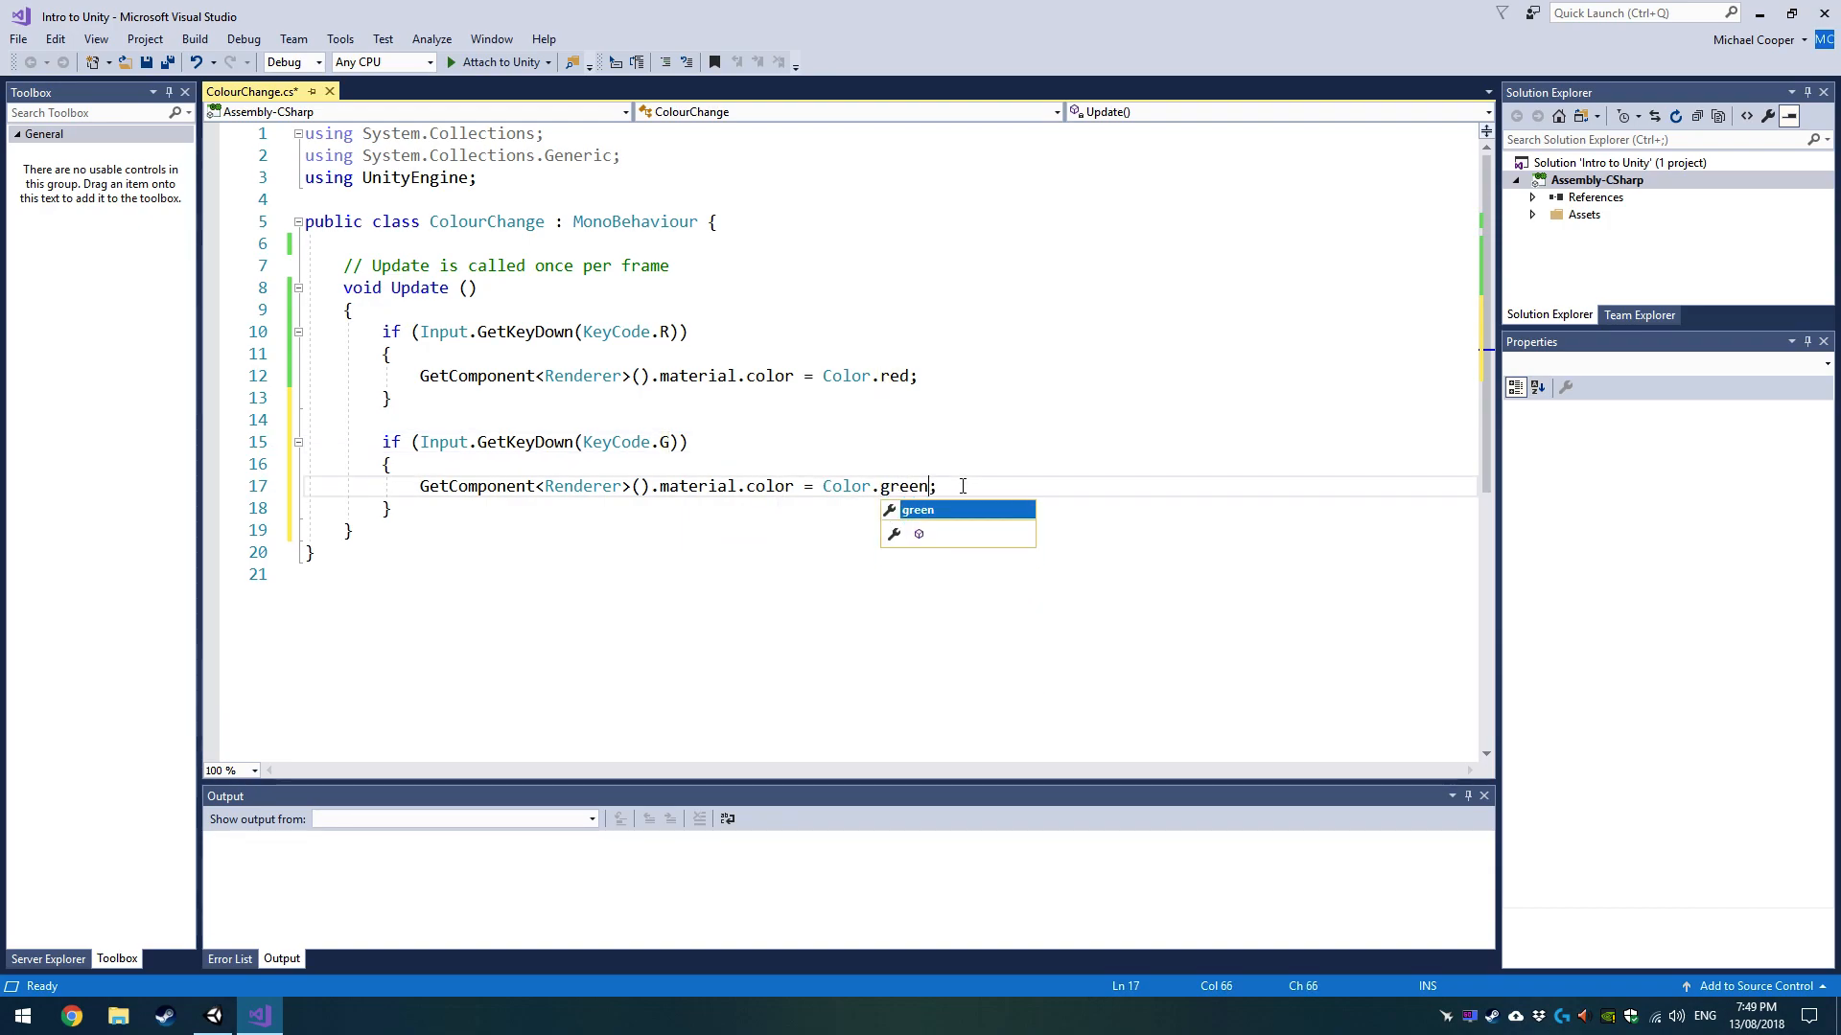
# Step: Add a third copy set to KeyCode.B with Color.blue and save ColourChange.cs
pyautogui.moveTo(393, 509); pyautogui.dragTo(322, 448)
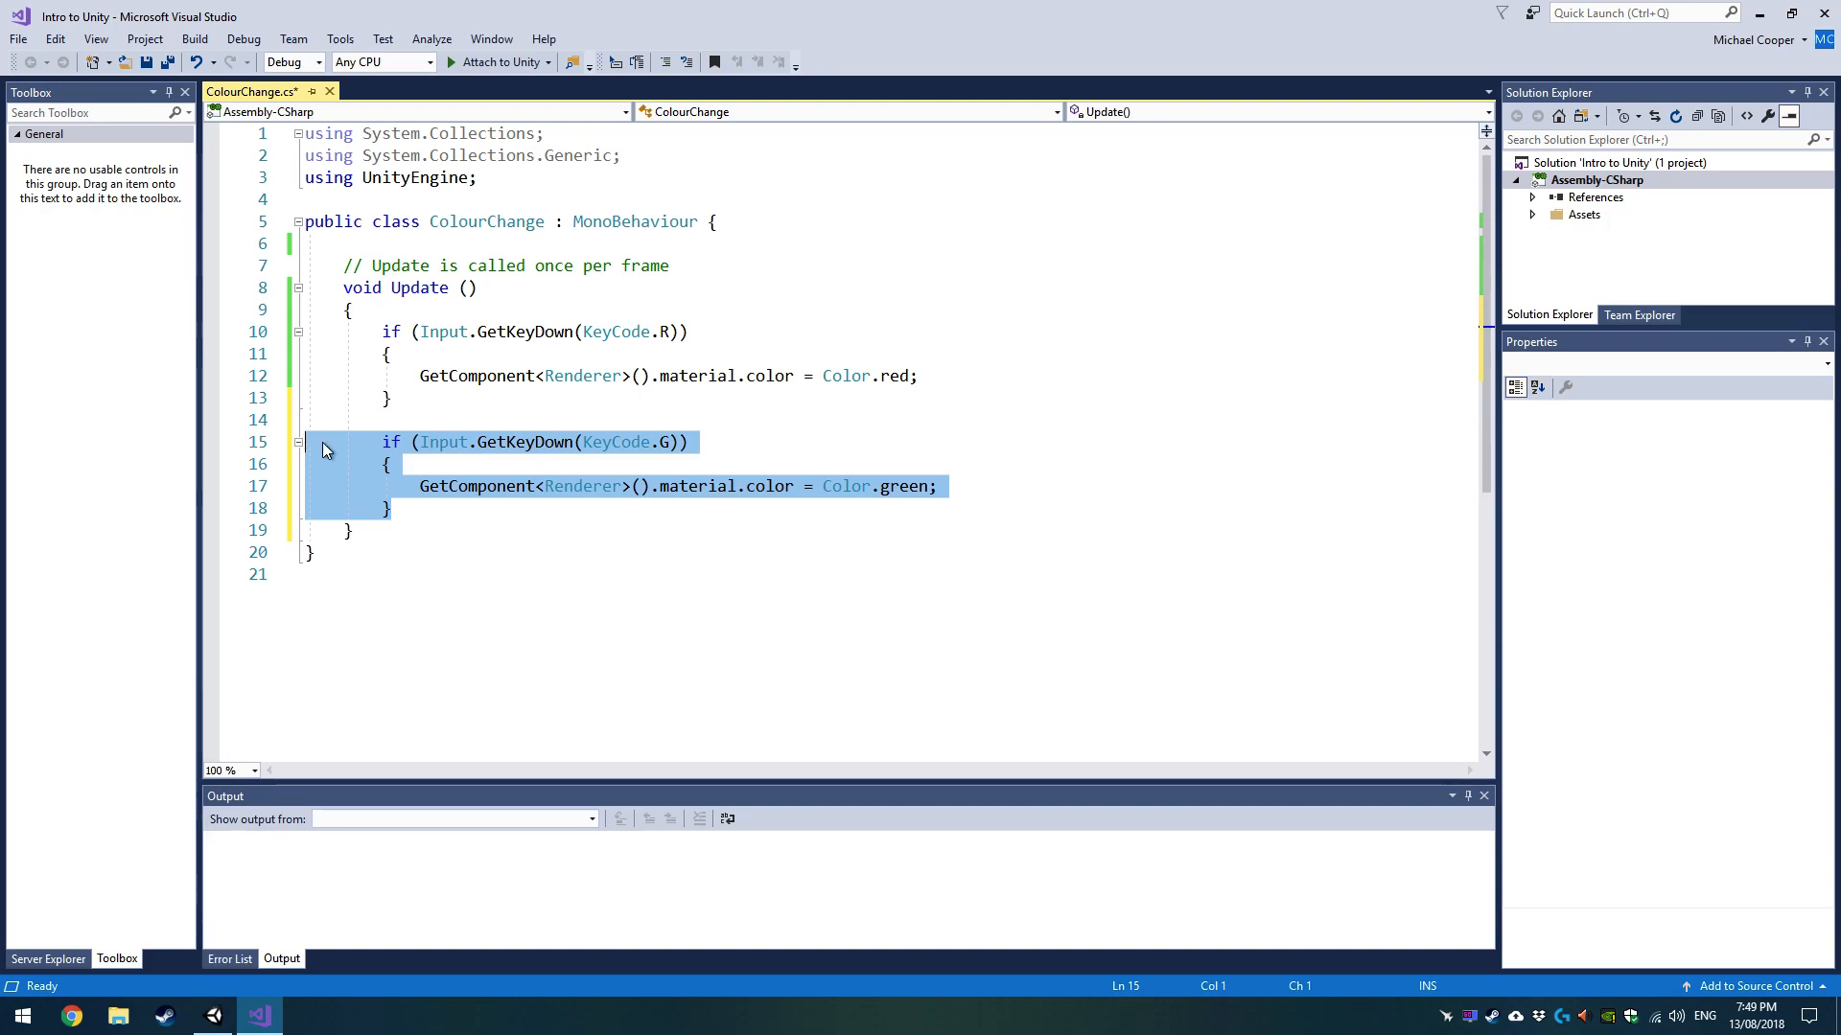
pyautogui.hotkey('ctrl', 'c')
pyautogui.click(409, 505)
pyautogui.press('Return')
pyautogui.press('Return')
pyautogui.hotkey('ctrl', 'v')
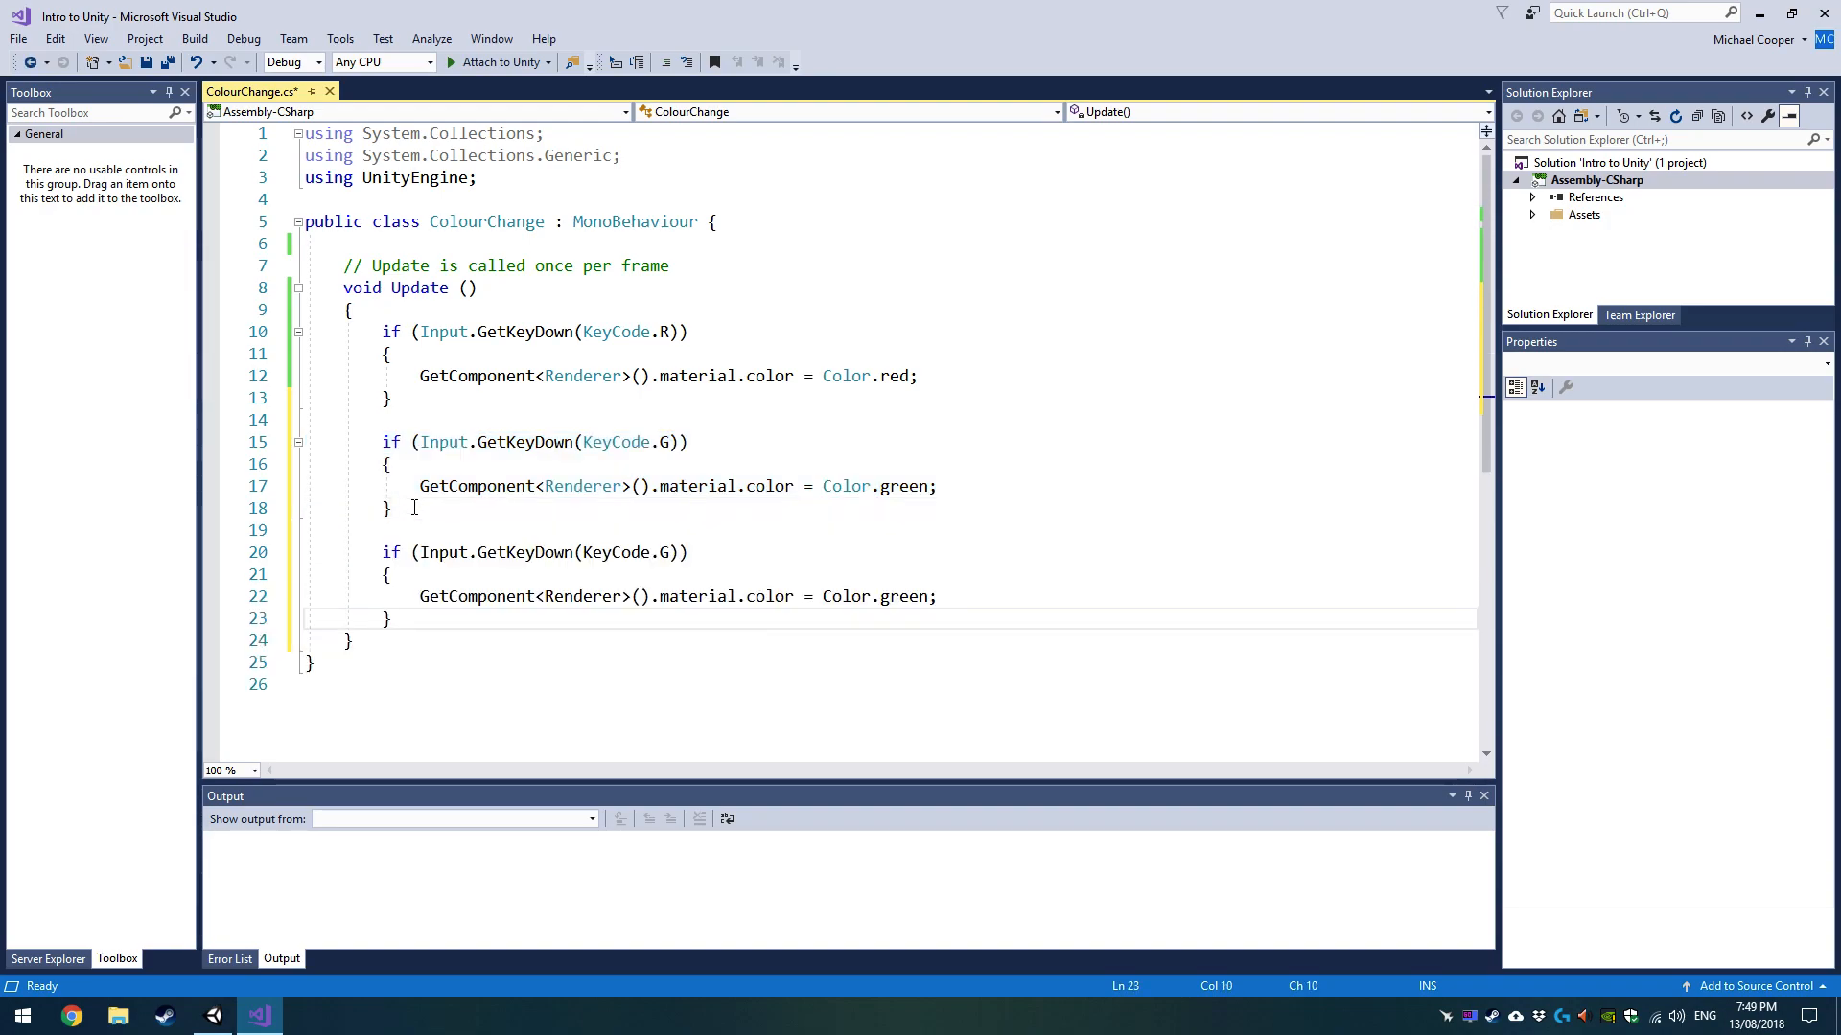
pyautogui.doubleClick(664, 554)
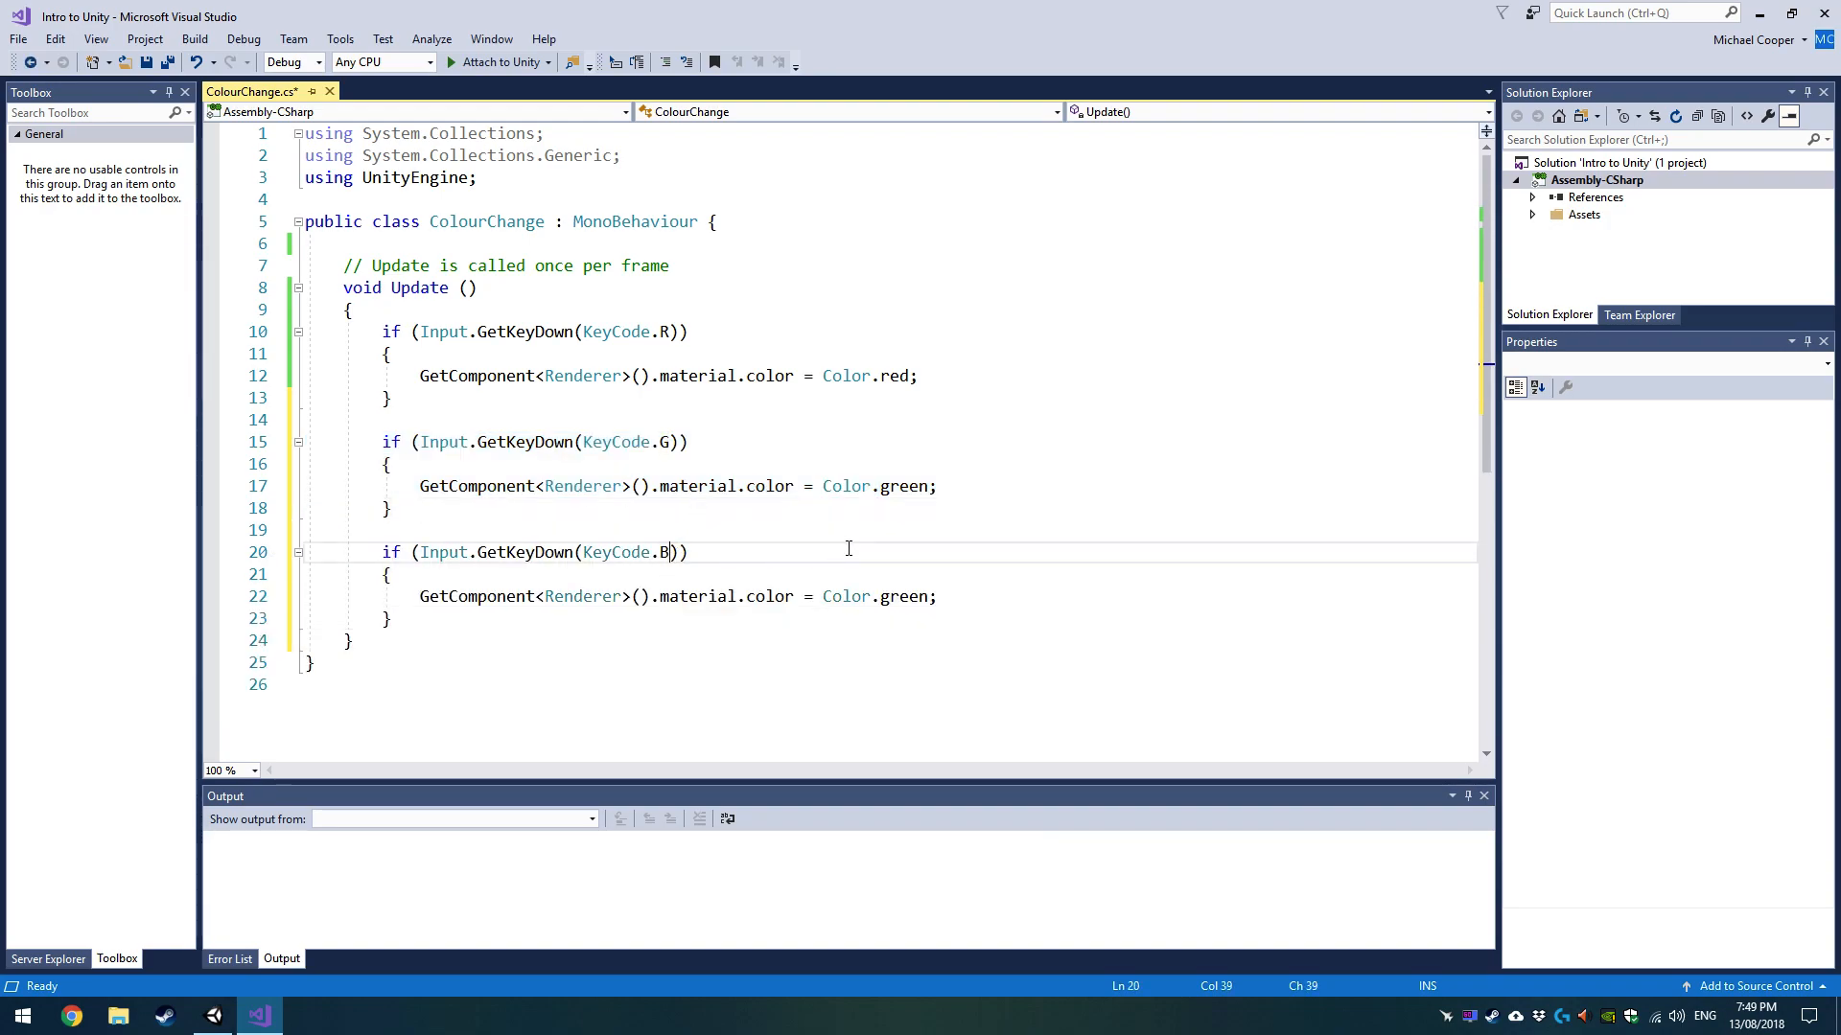
pyautogui.write('B')
pyautogui.press('Escape')
pyautogui.press('Down')
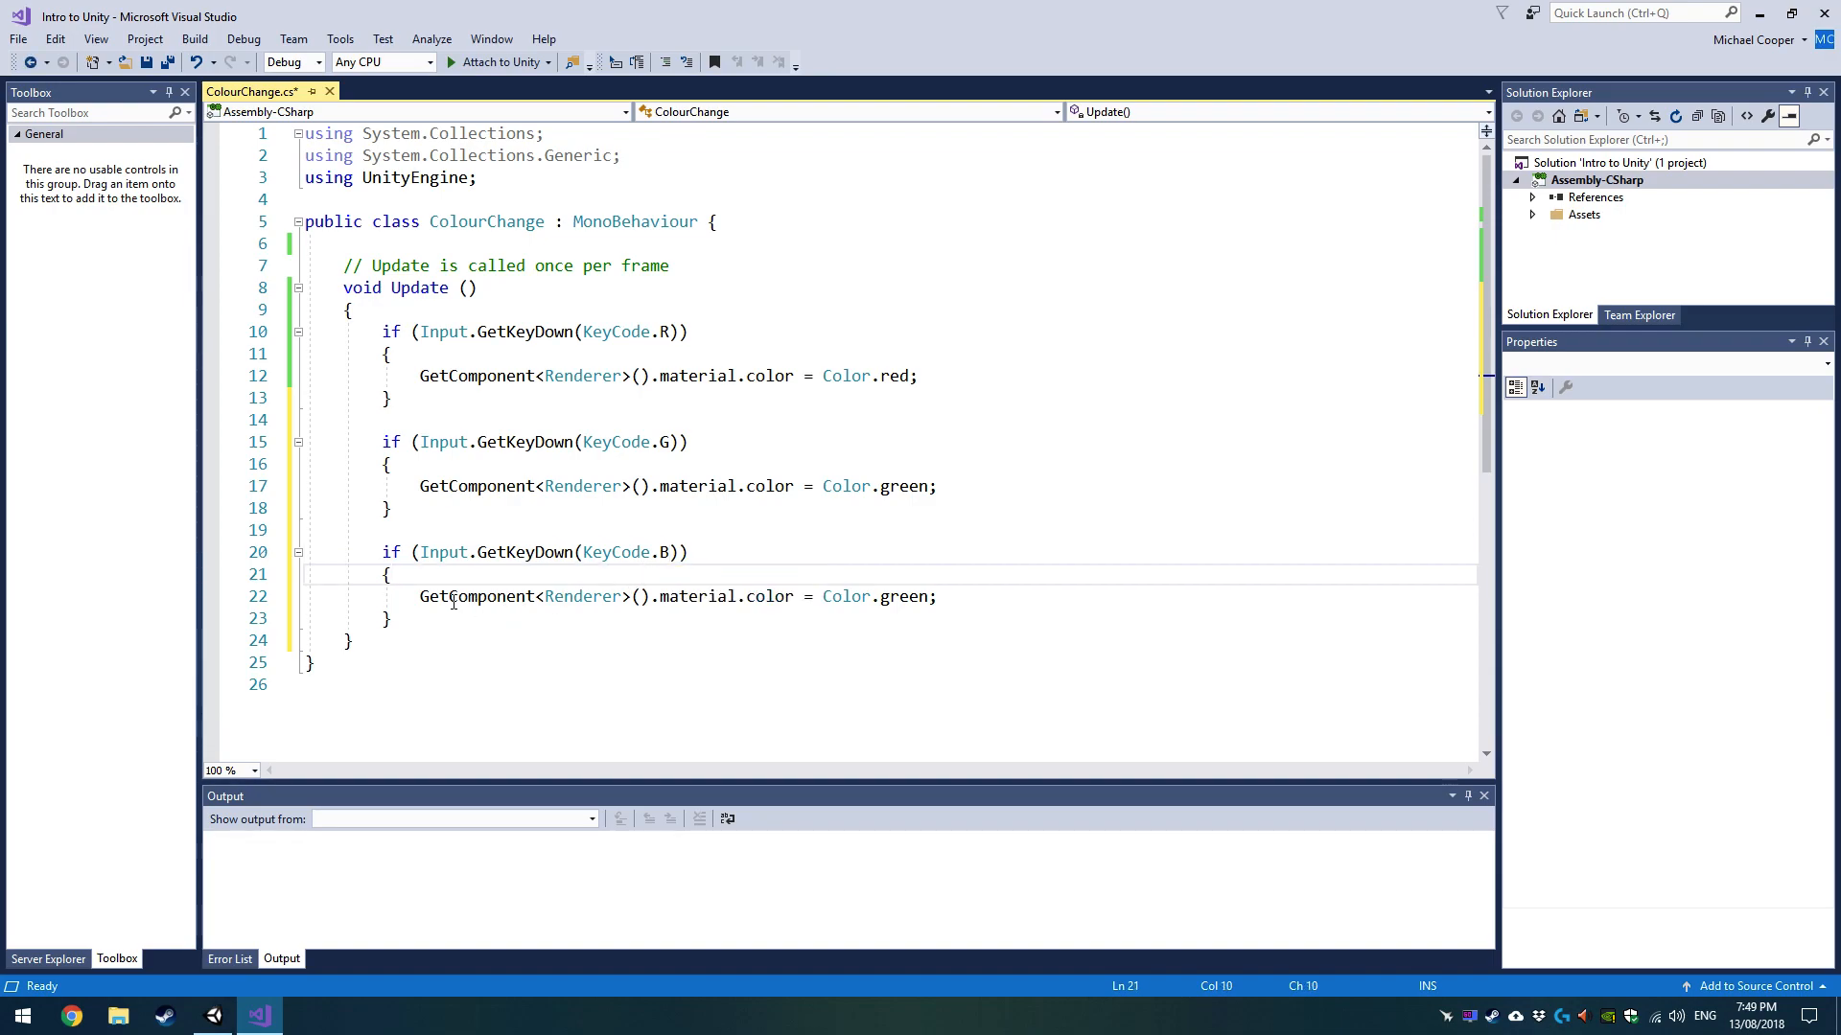
pyautogui.doubleClick(904, 596)
pyautogui.write('blue;')
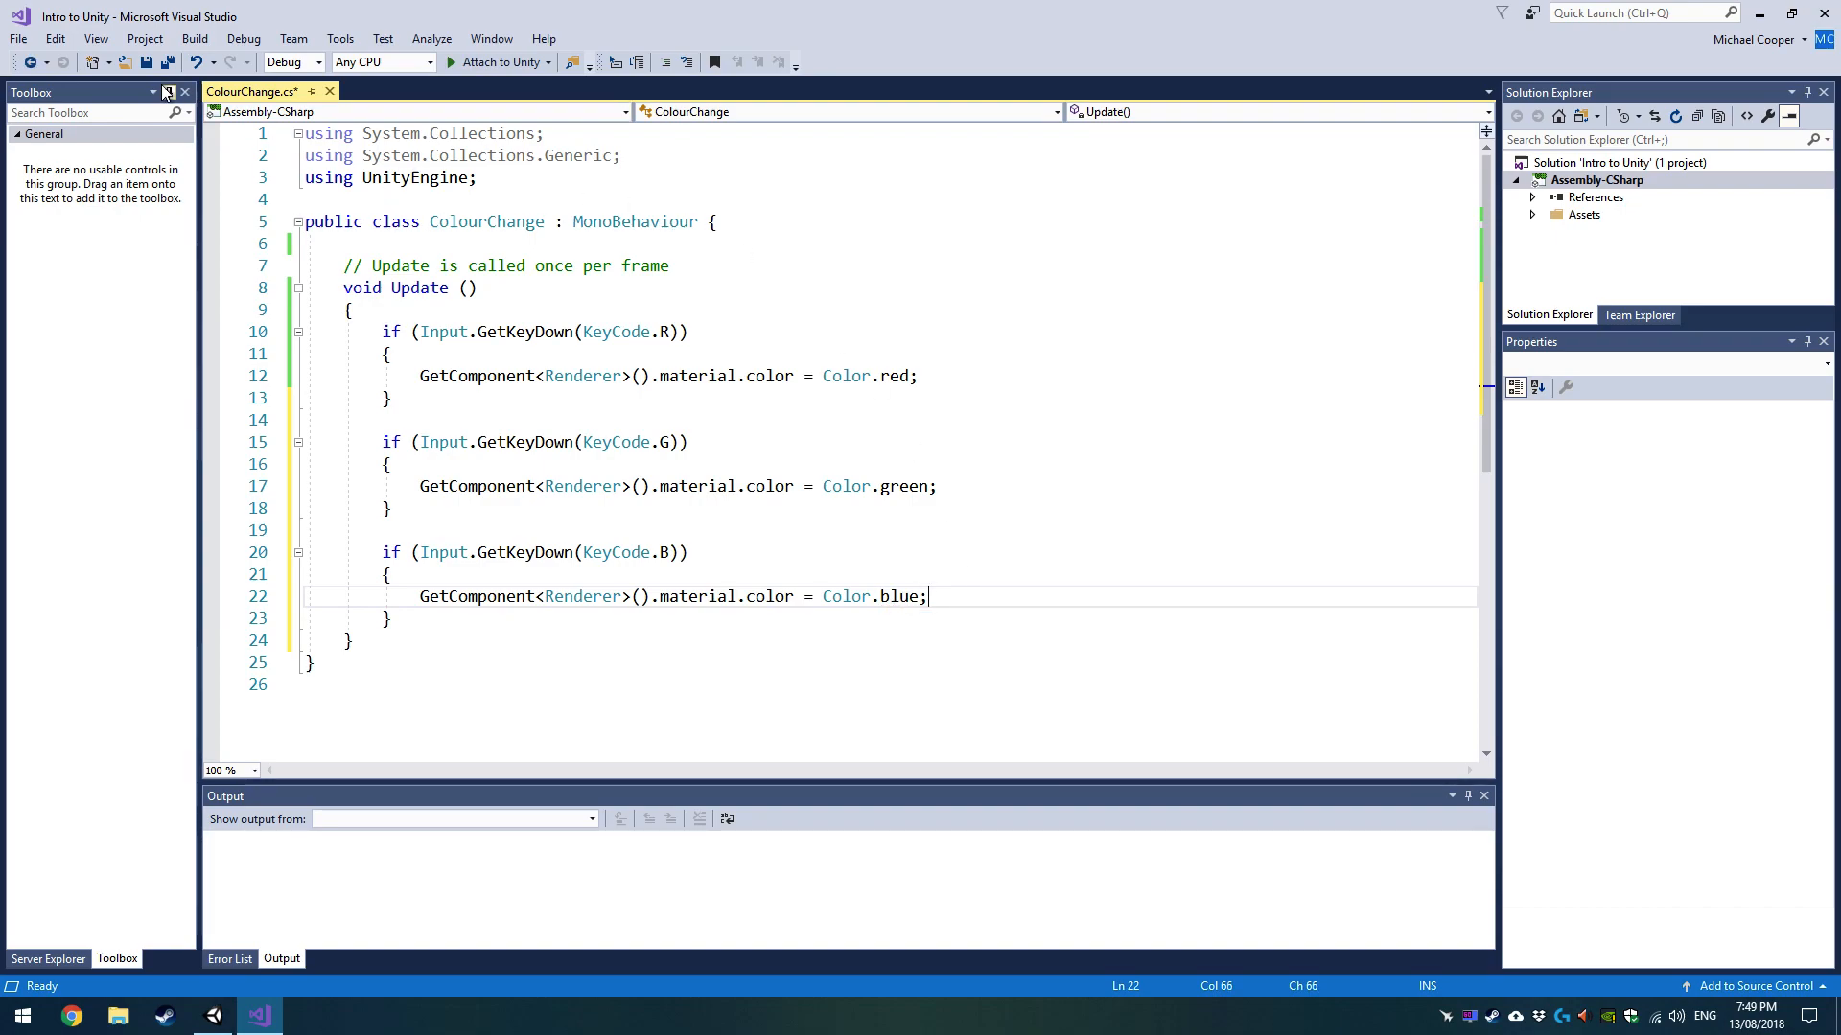
pyautogui.click(145, 61)
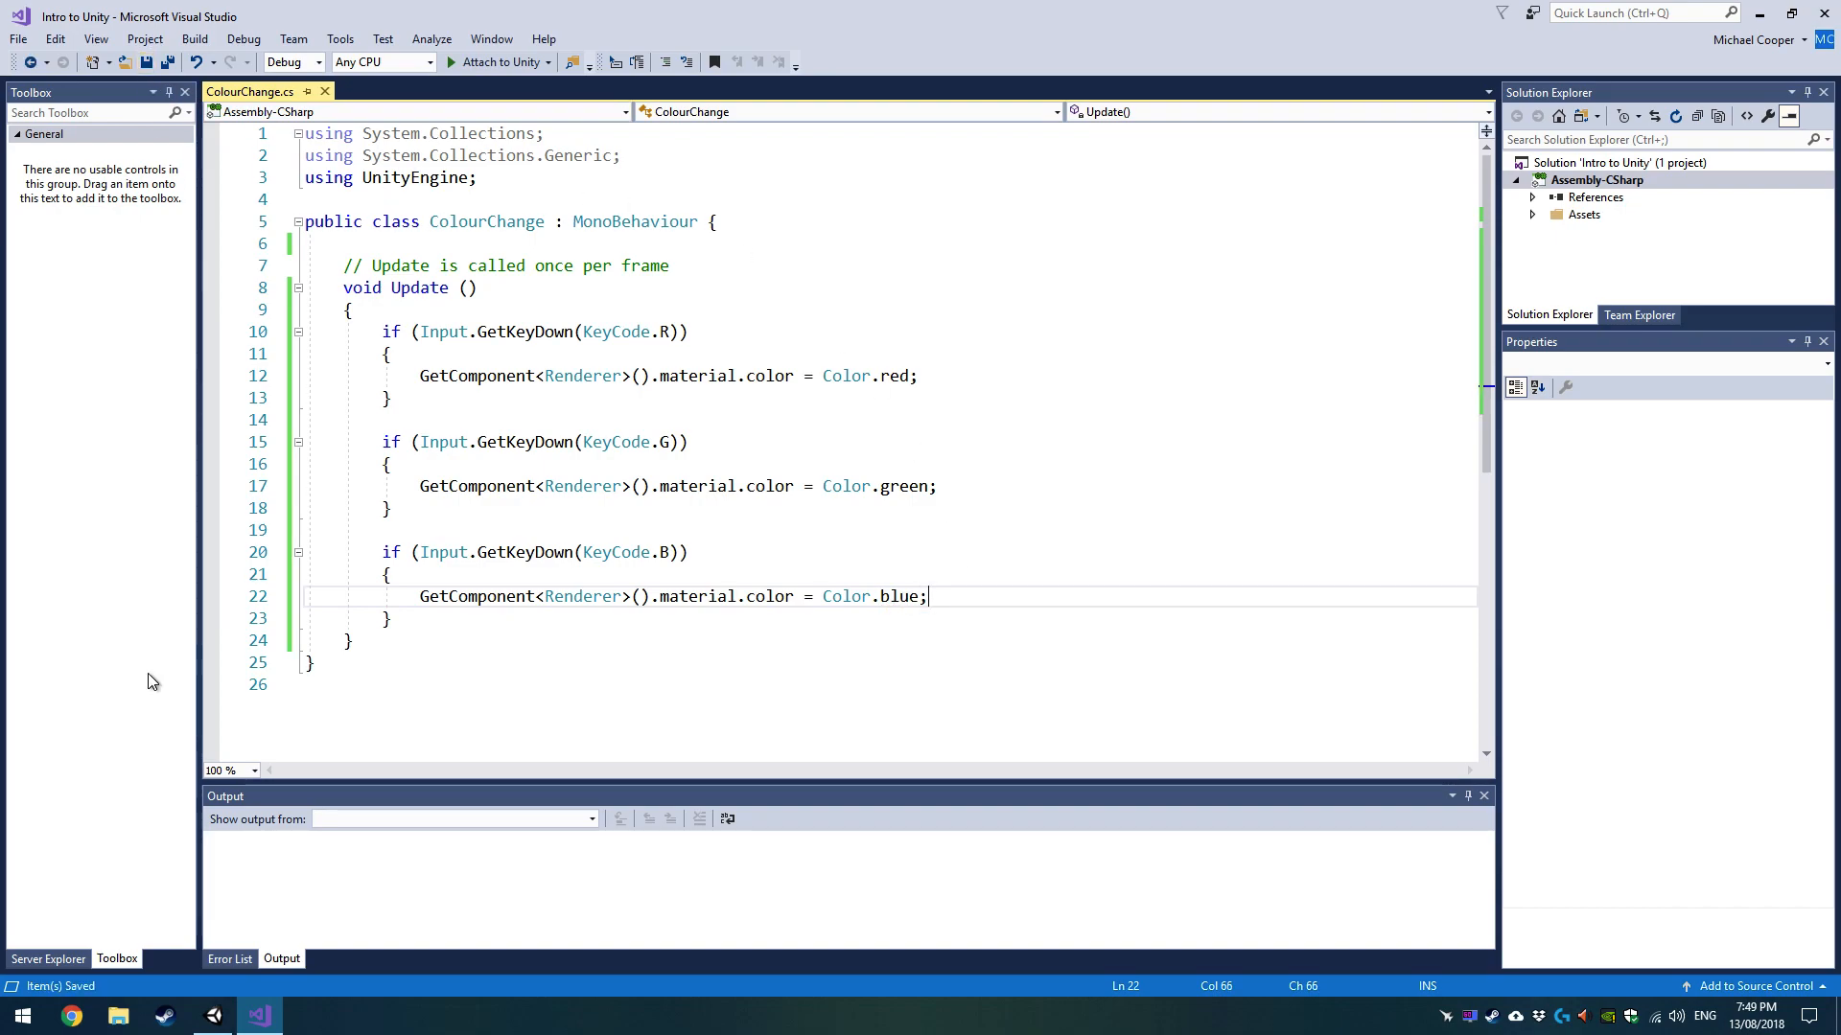
pyautogui.click(213, 1017)
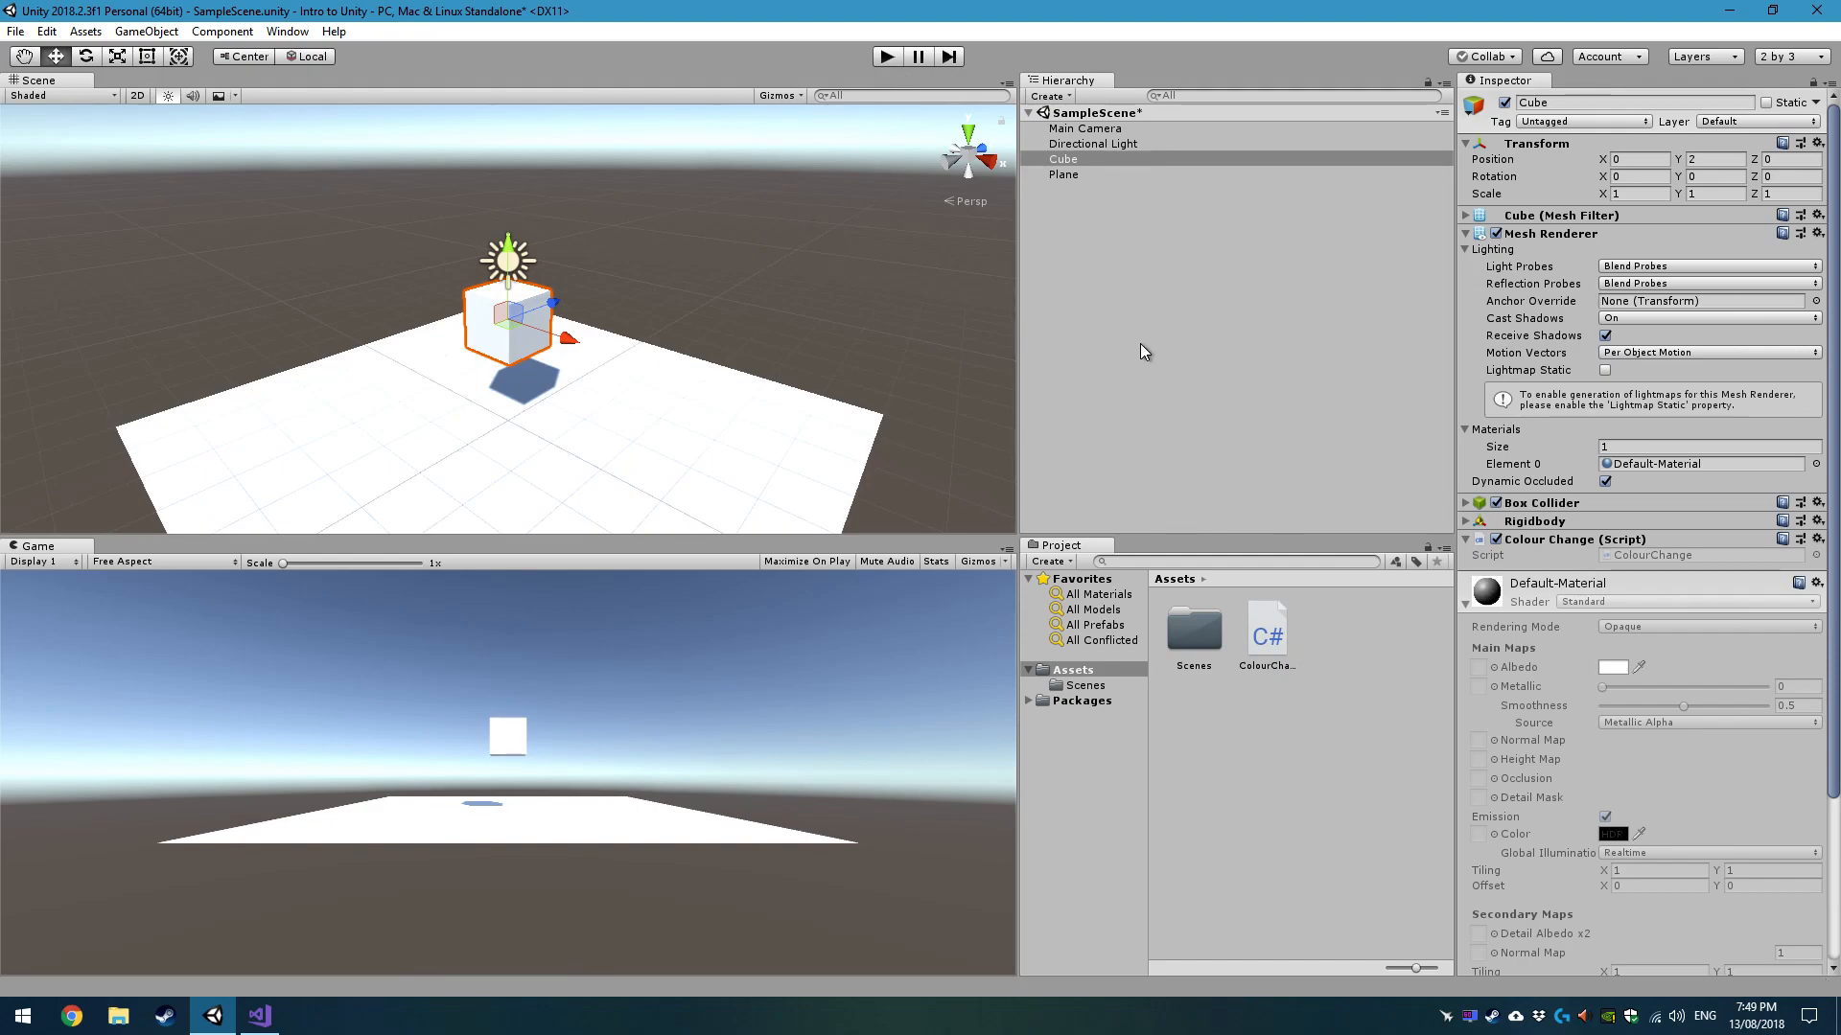
# Step: Save the scene and check the ColourChange script asset picked up the edits
pyautogui.hotkey('ctrl', 's')
pyautogui.click(1269, 638)
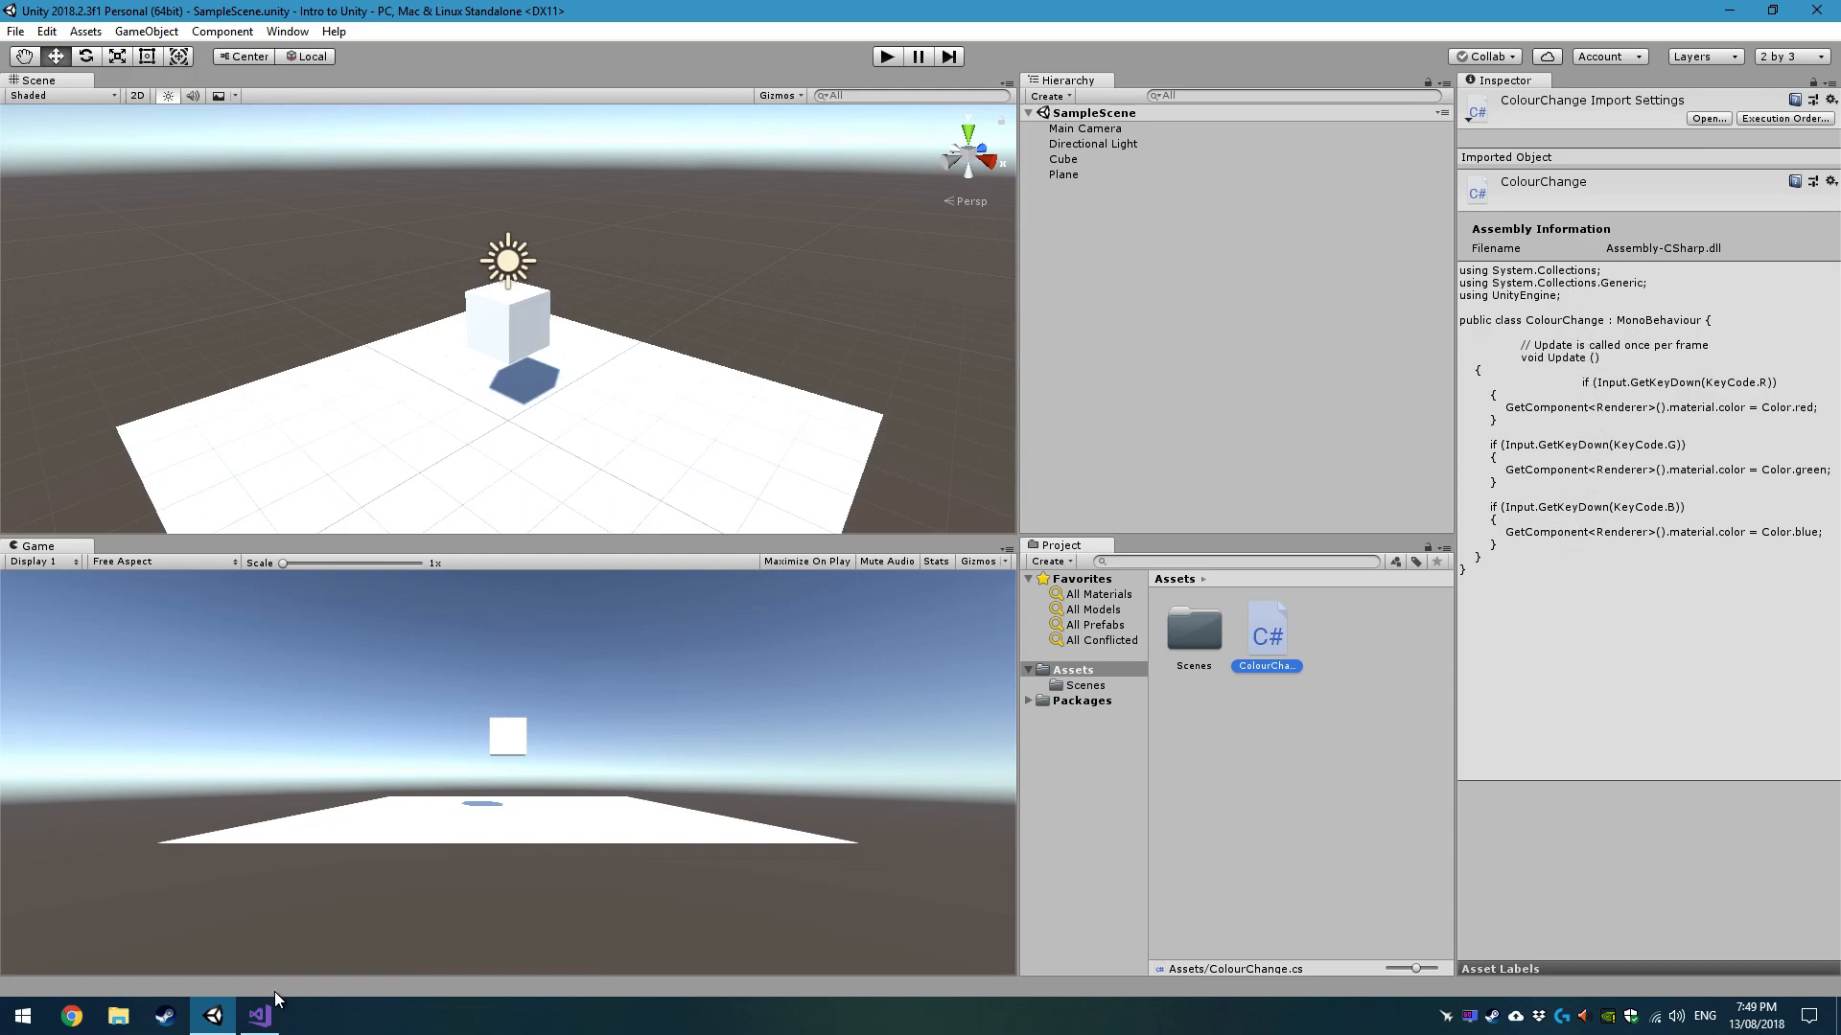
pyautogui.click(260, 1015)
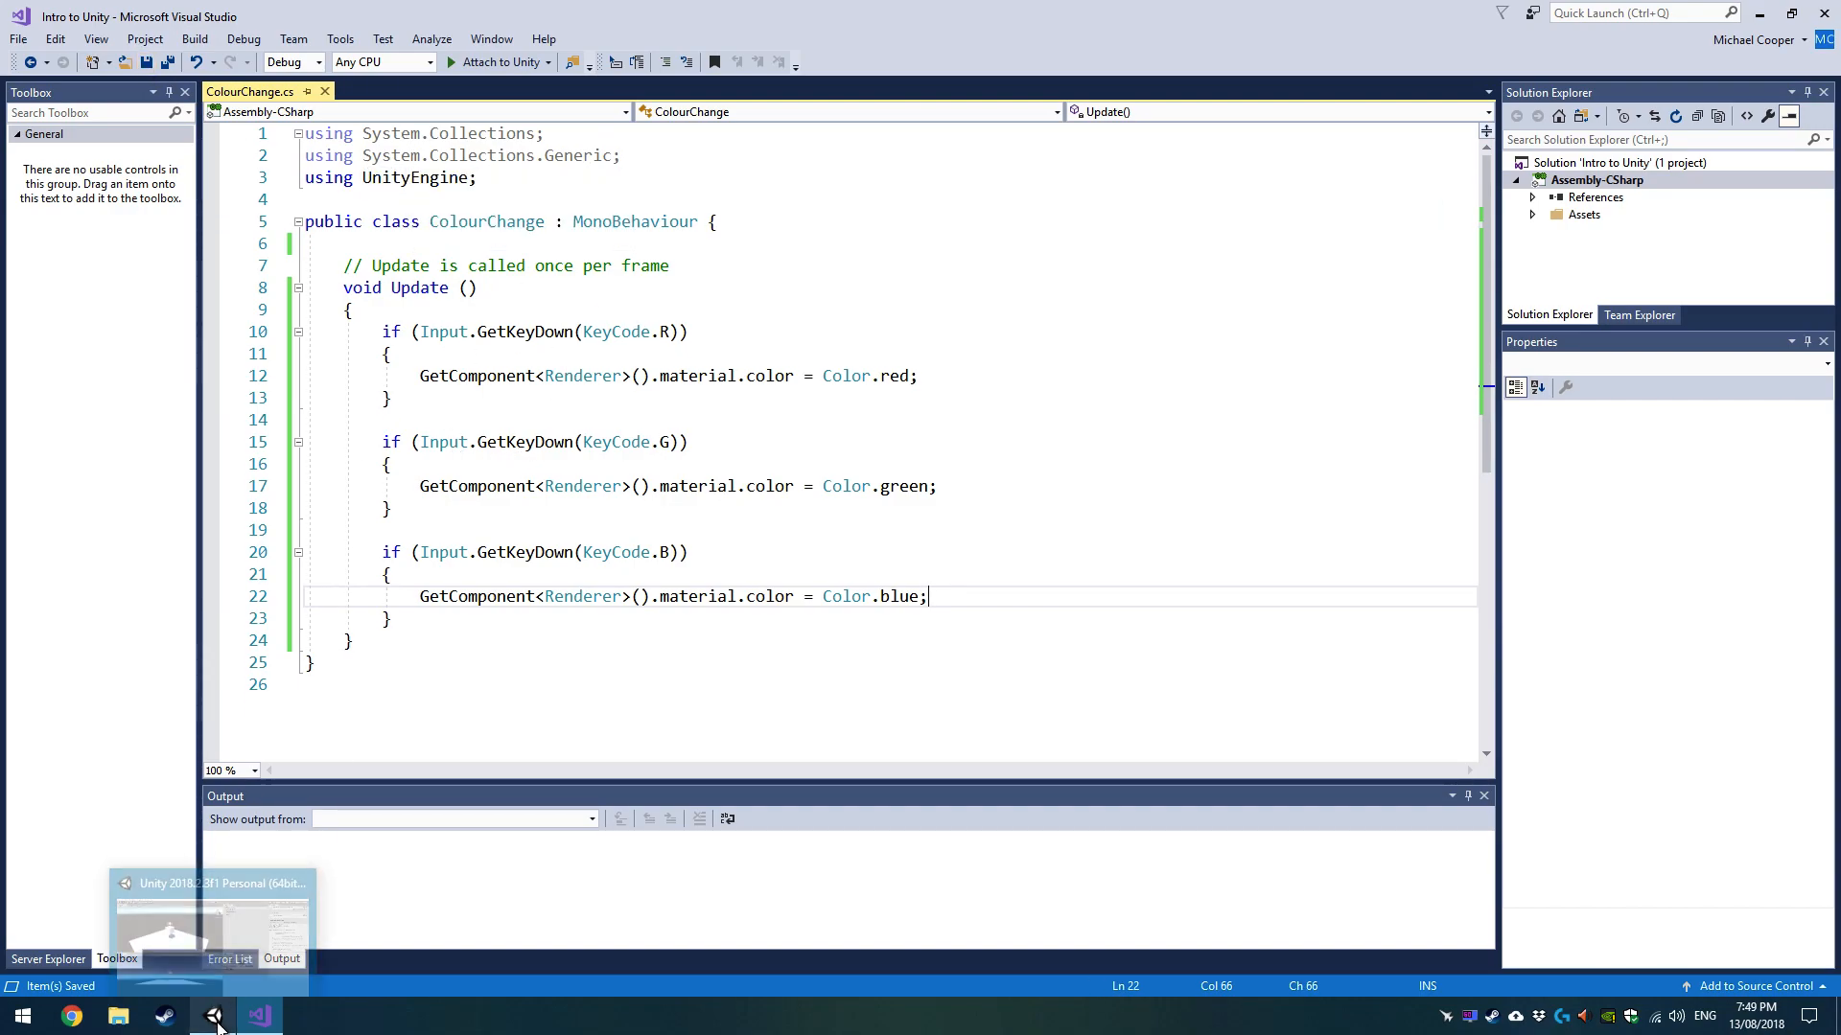
pyautogui.click(331, 961)
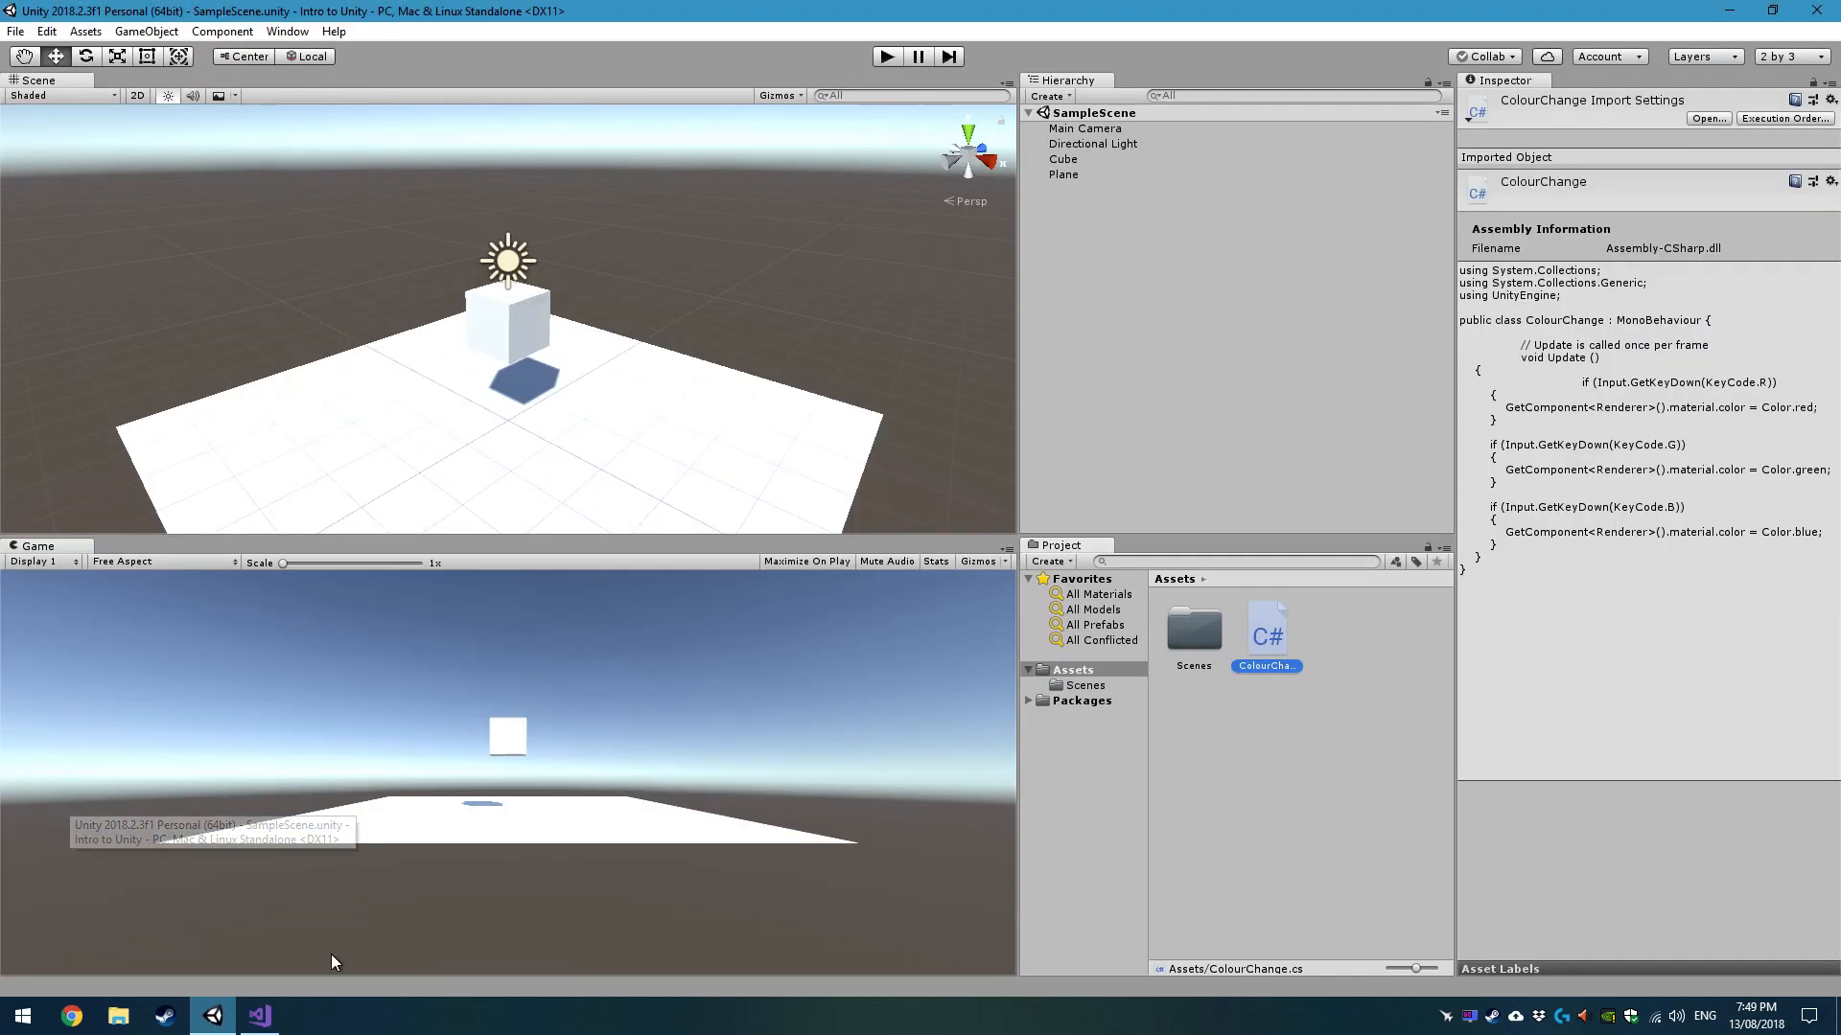
# Step: Save the scene with File > Save Scene and start Play mode
pyautogui.click(15, 31)
pyautogui.click(42, 102)
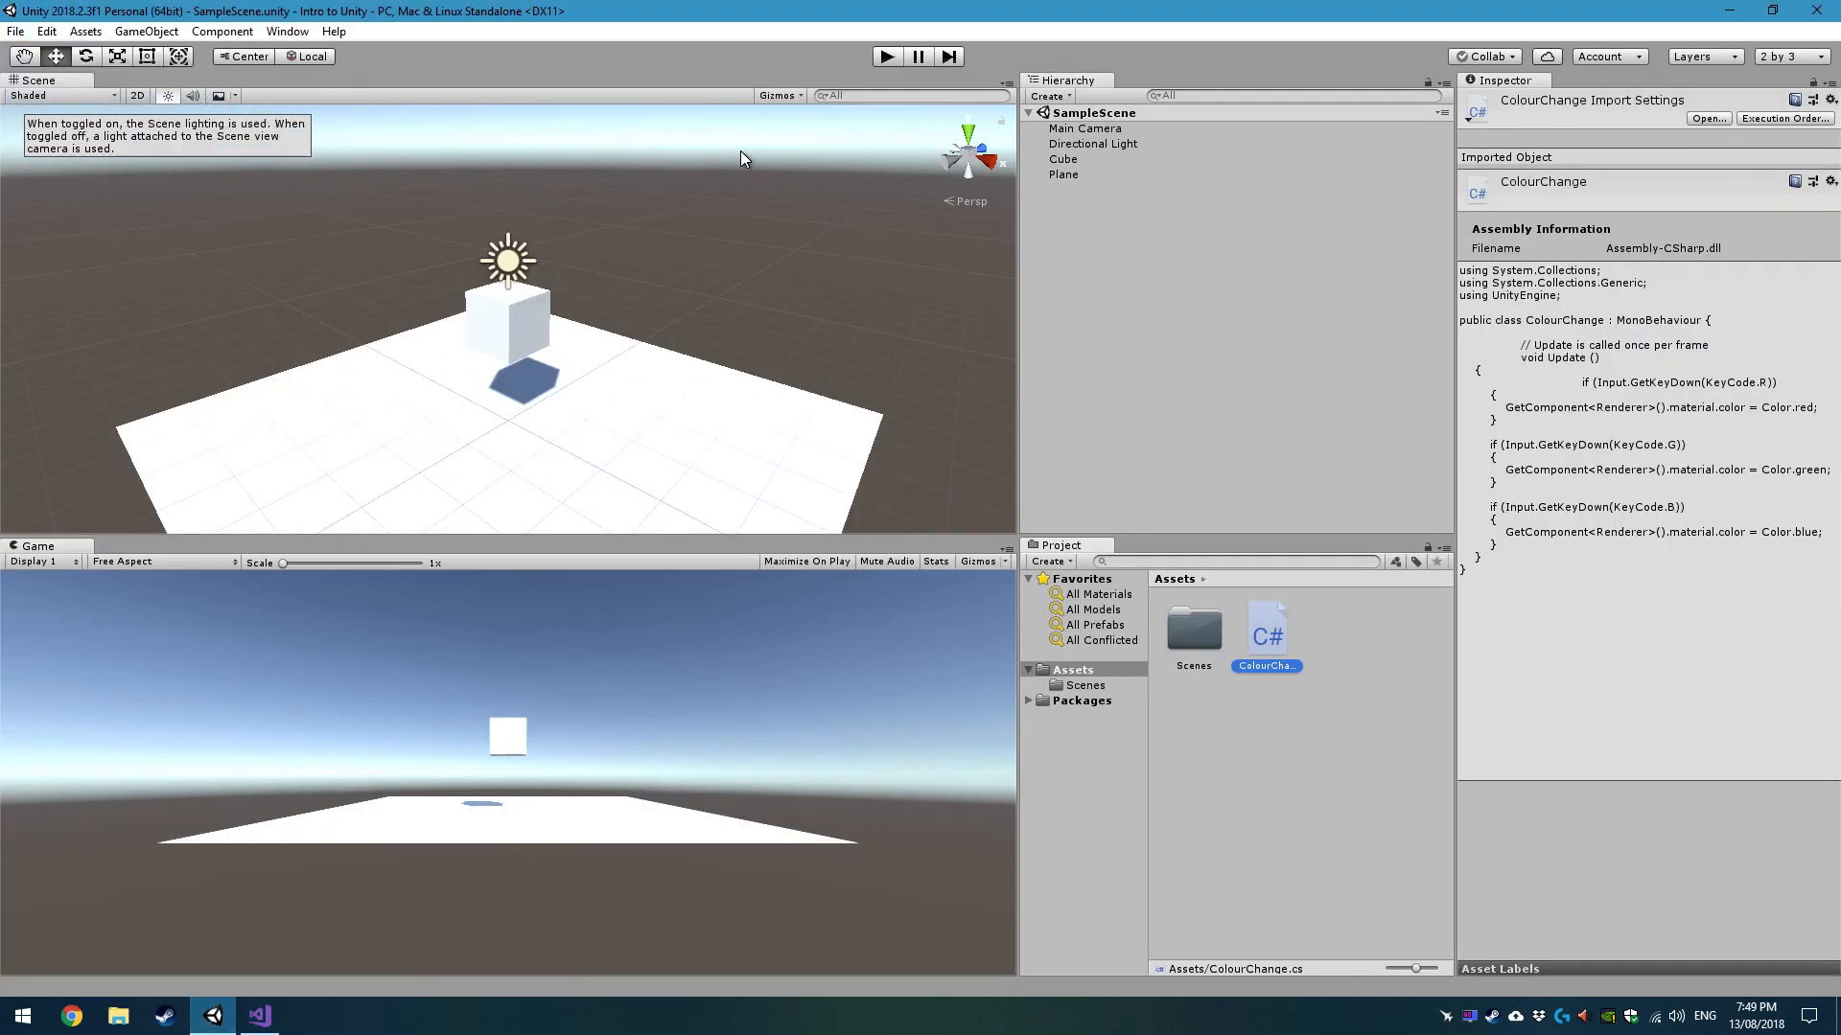
pyautogui.click(888, 58)
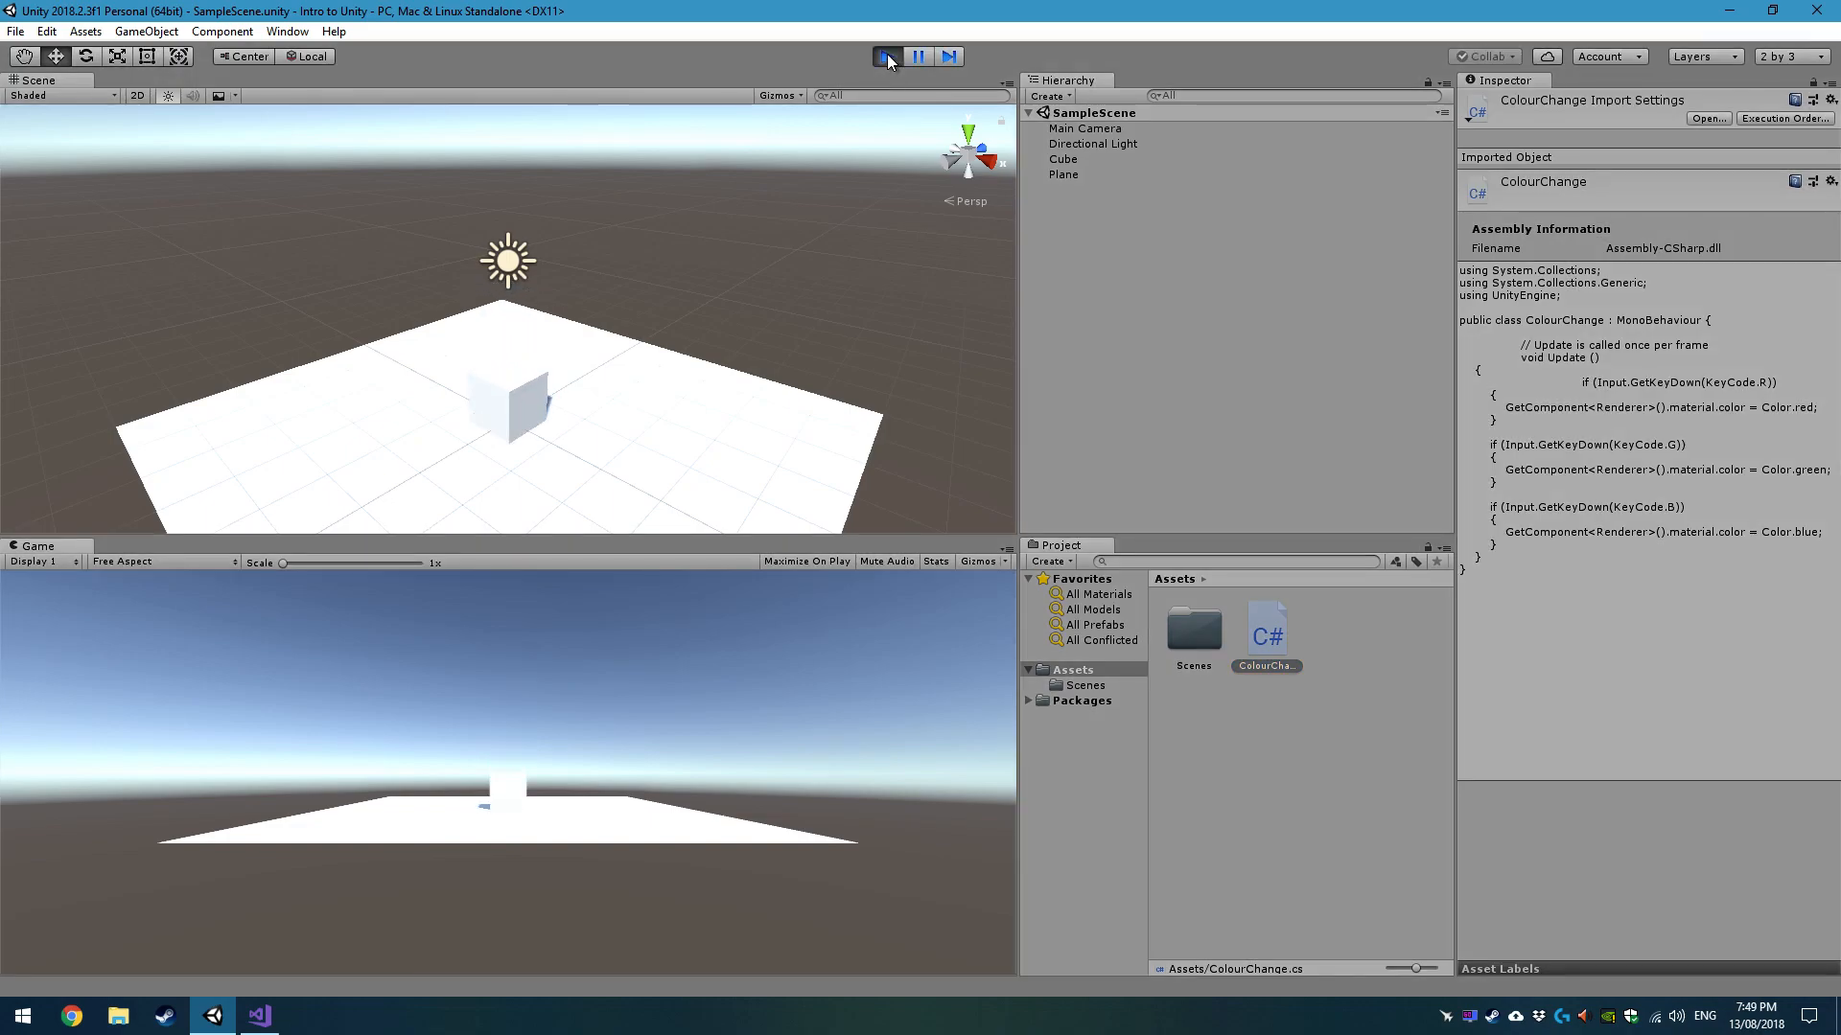
# Step: Cycle the cube through red, green and blue with the R, G and B keys, then stop the game
pyautogui.press('r')
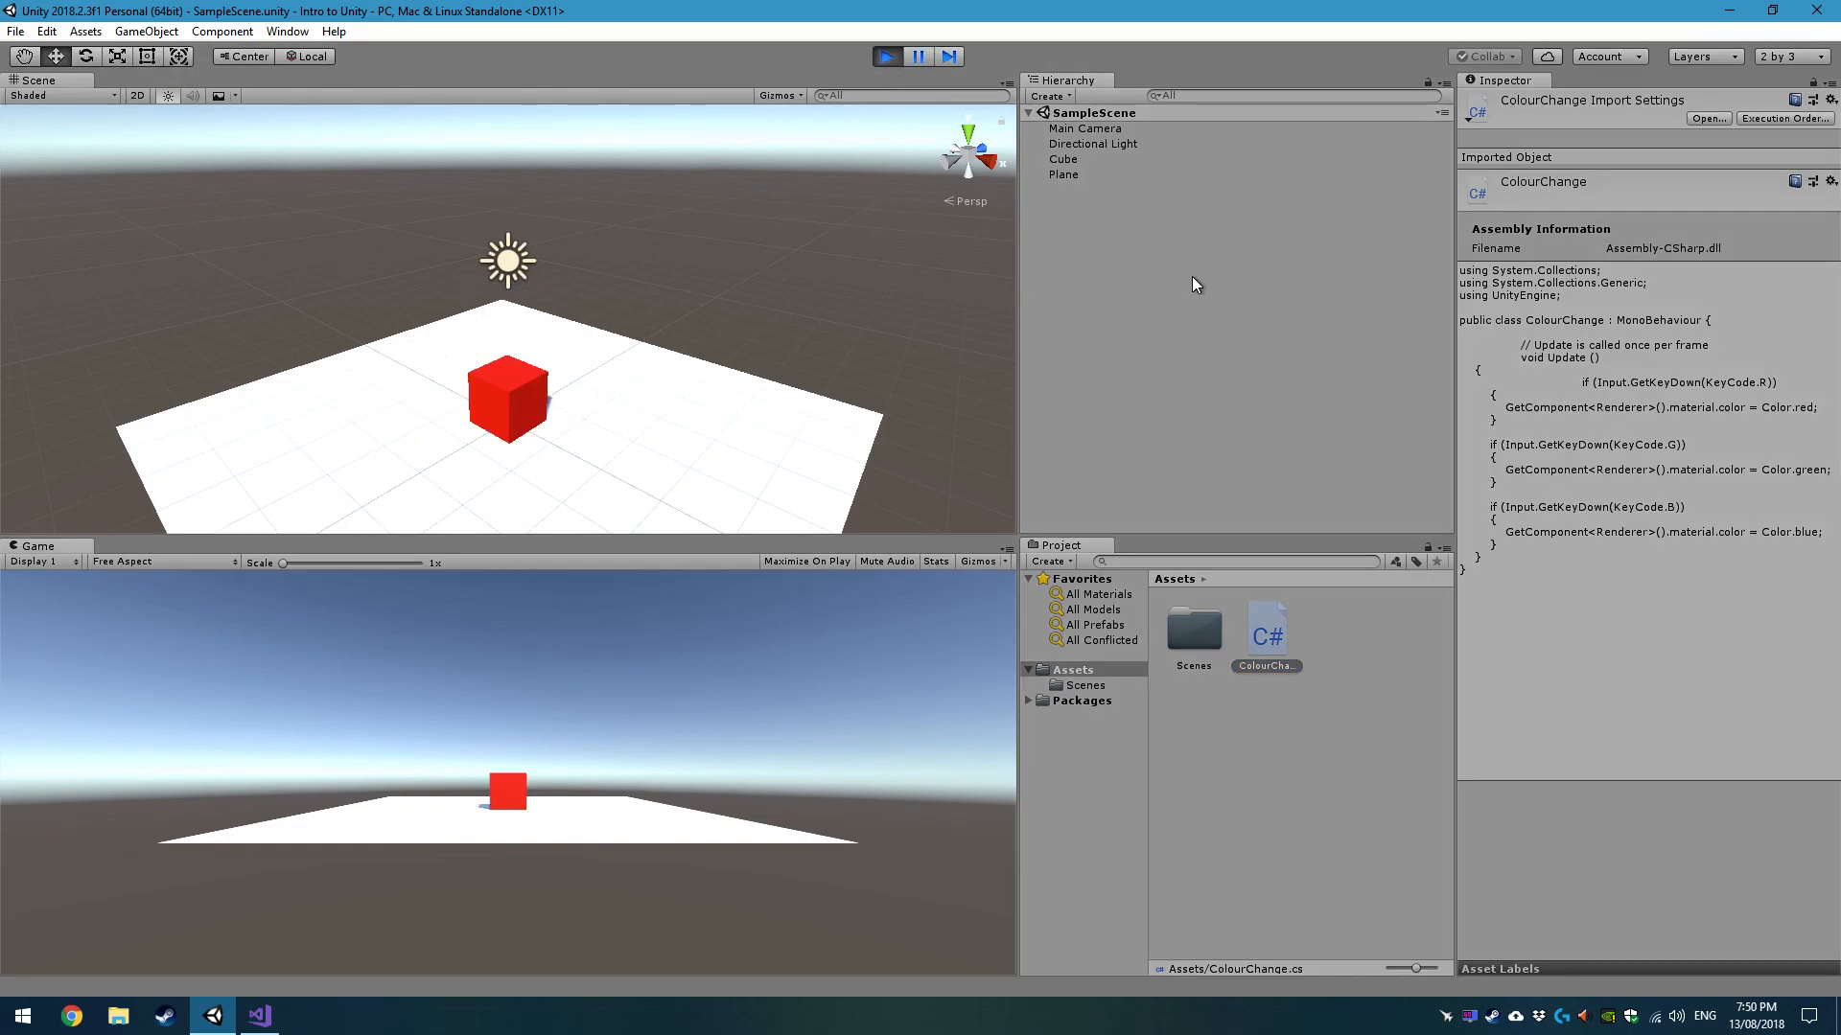
pyautogui.press('g')
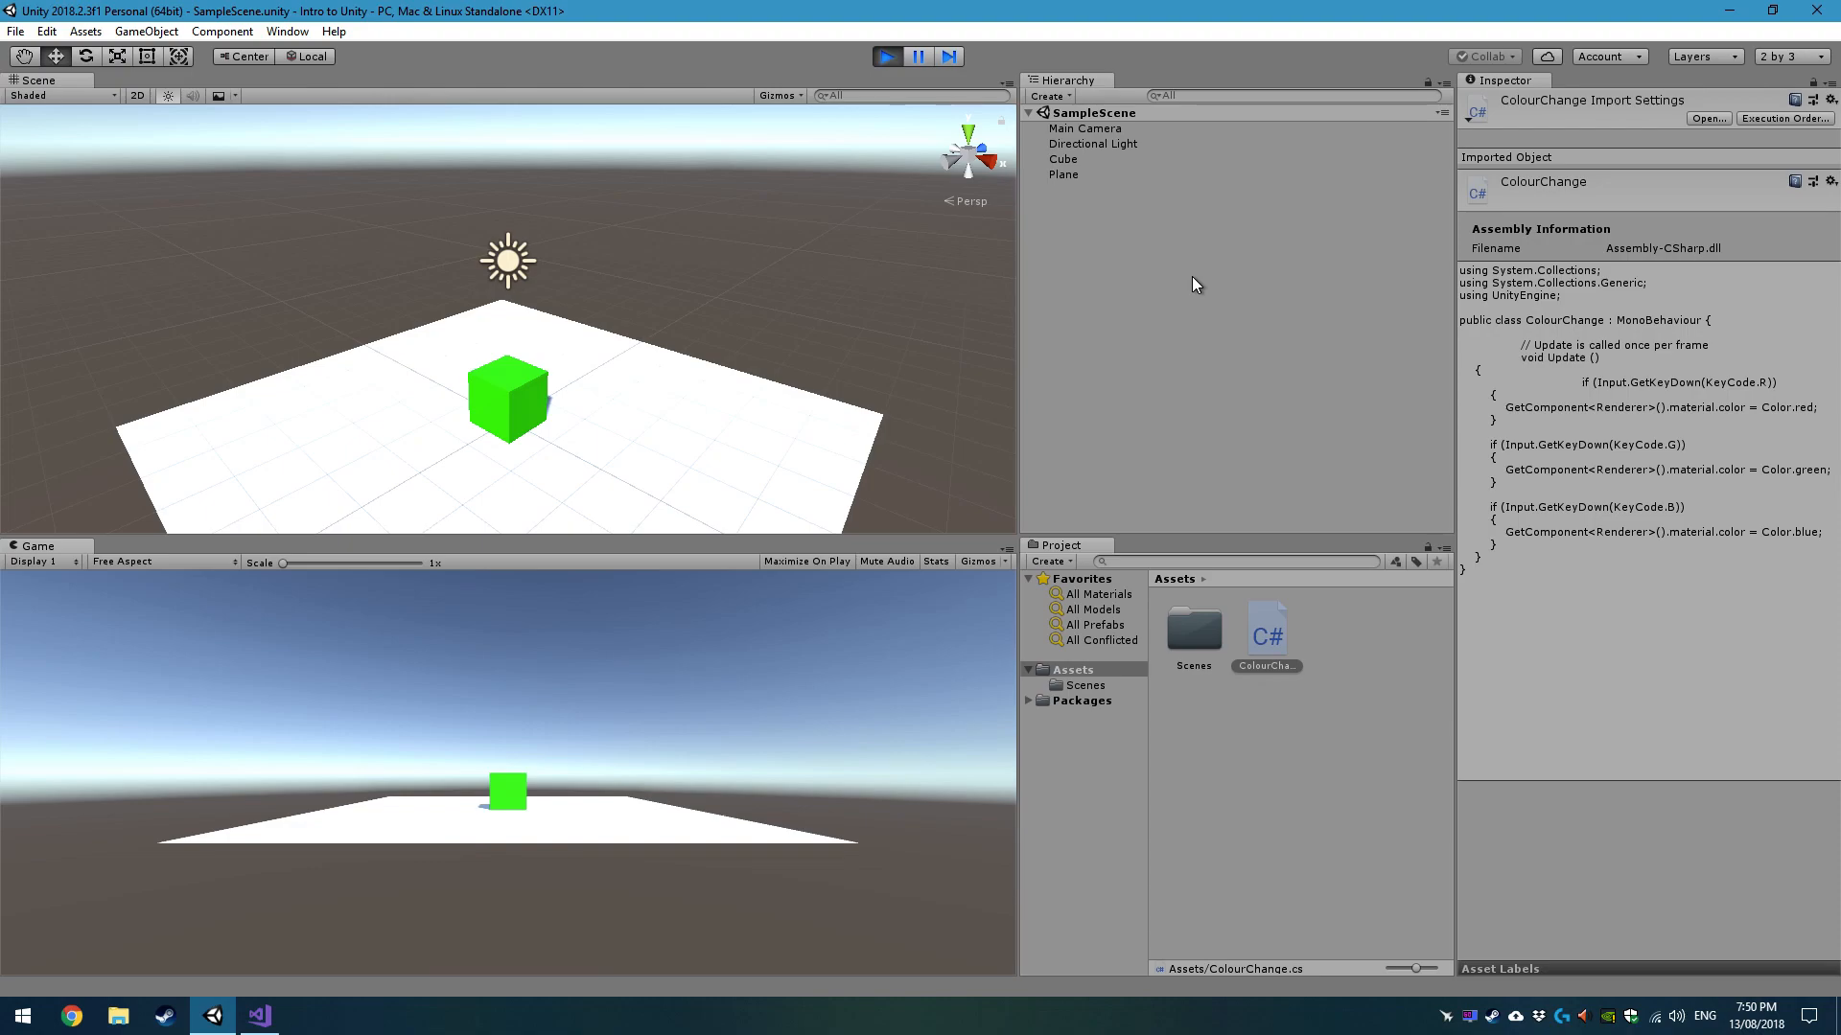
pyautogui.press('b')
pyautogui.press('r')
pyautogui.press('g')
pyautogui.press('b')
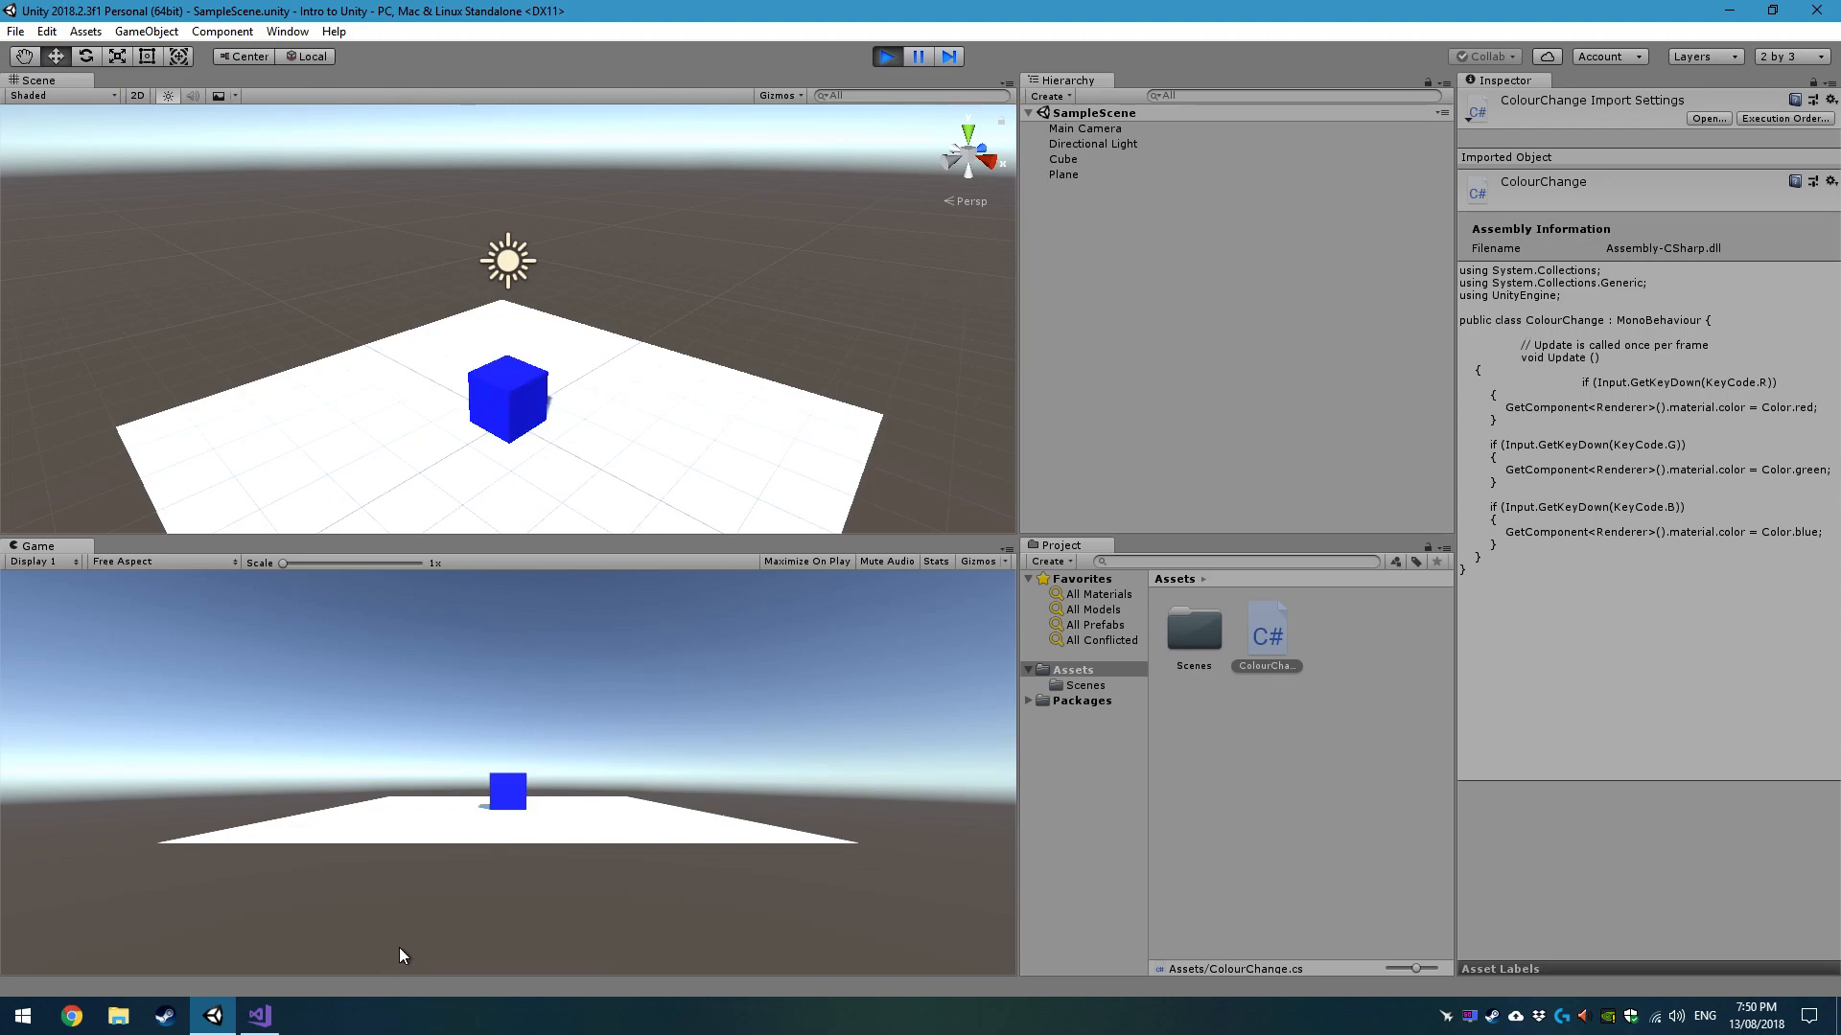
pyautogui.press('r')
pyautogui.press('g')
pyautogui.press('b')
pyautogui.press('g')
pyautogui.press('r')
pyautogui.press('g')
pyautogui.press('b')
pyautogui.press('g')
pyautogui.press('r')
pyautogui.press('g')
pyautogui.press('b')
pyautogui.press('r')
pyautogui.press('r')
pyautogui.press('g')
pyautogui.press('b')
pyautogui.press('r')
pyautogui.press('g')
pyautogui.press('b')
pyautogui.press('g')
pyautogui.press('r')
pyautogui.press('b')
pyautogui.press('r')
pyautogui.press('g')
pyautogui.press('r')
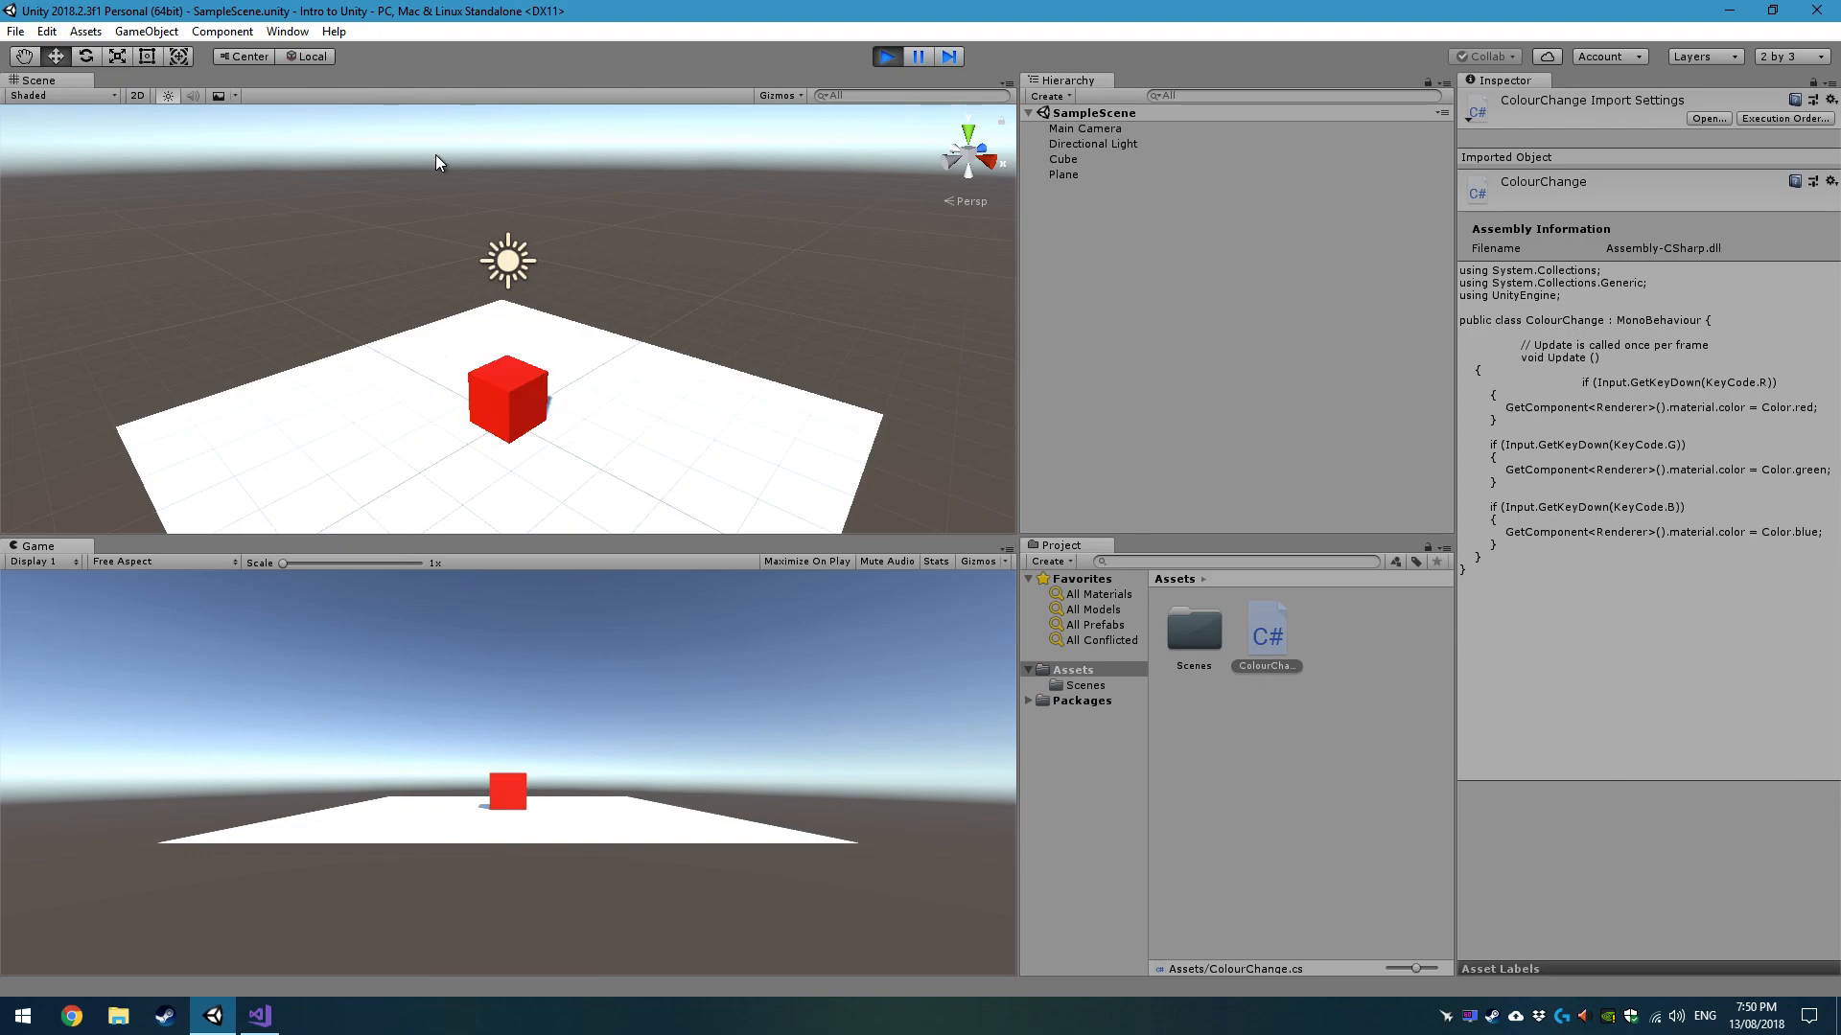
pyautogui.click(882, 58)
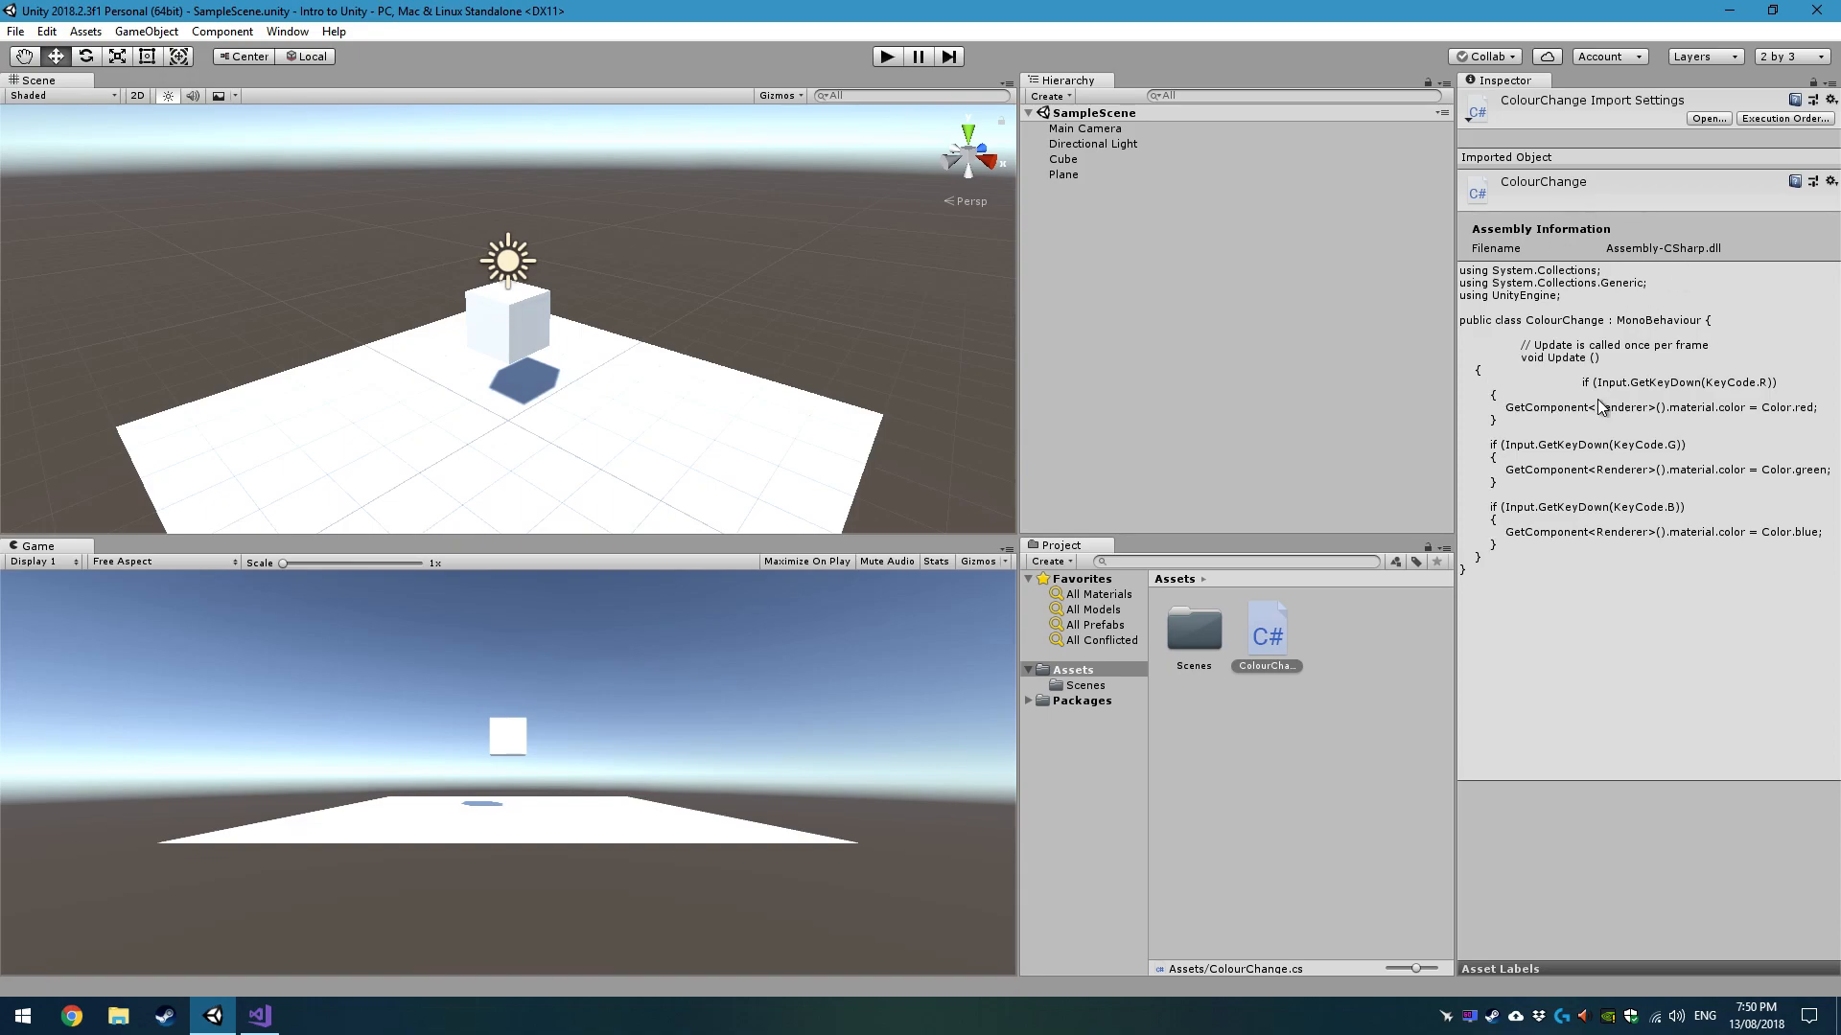
# Step: On the Cube, collapse the Mesh Renderer and Colour Change components and expand Rigidbody
pyautogui.click(1075, 161)
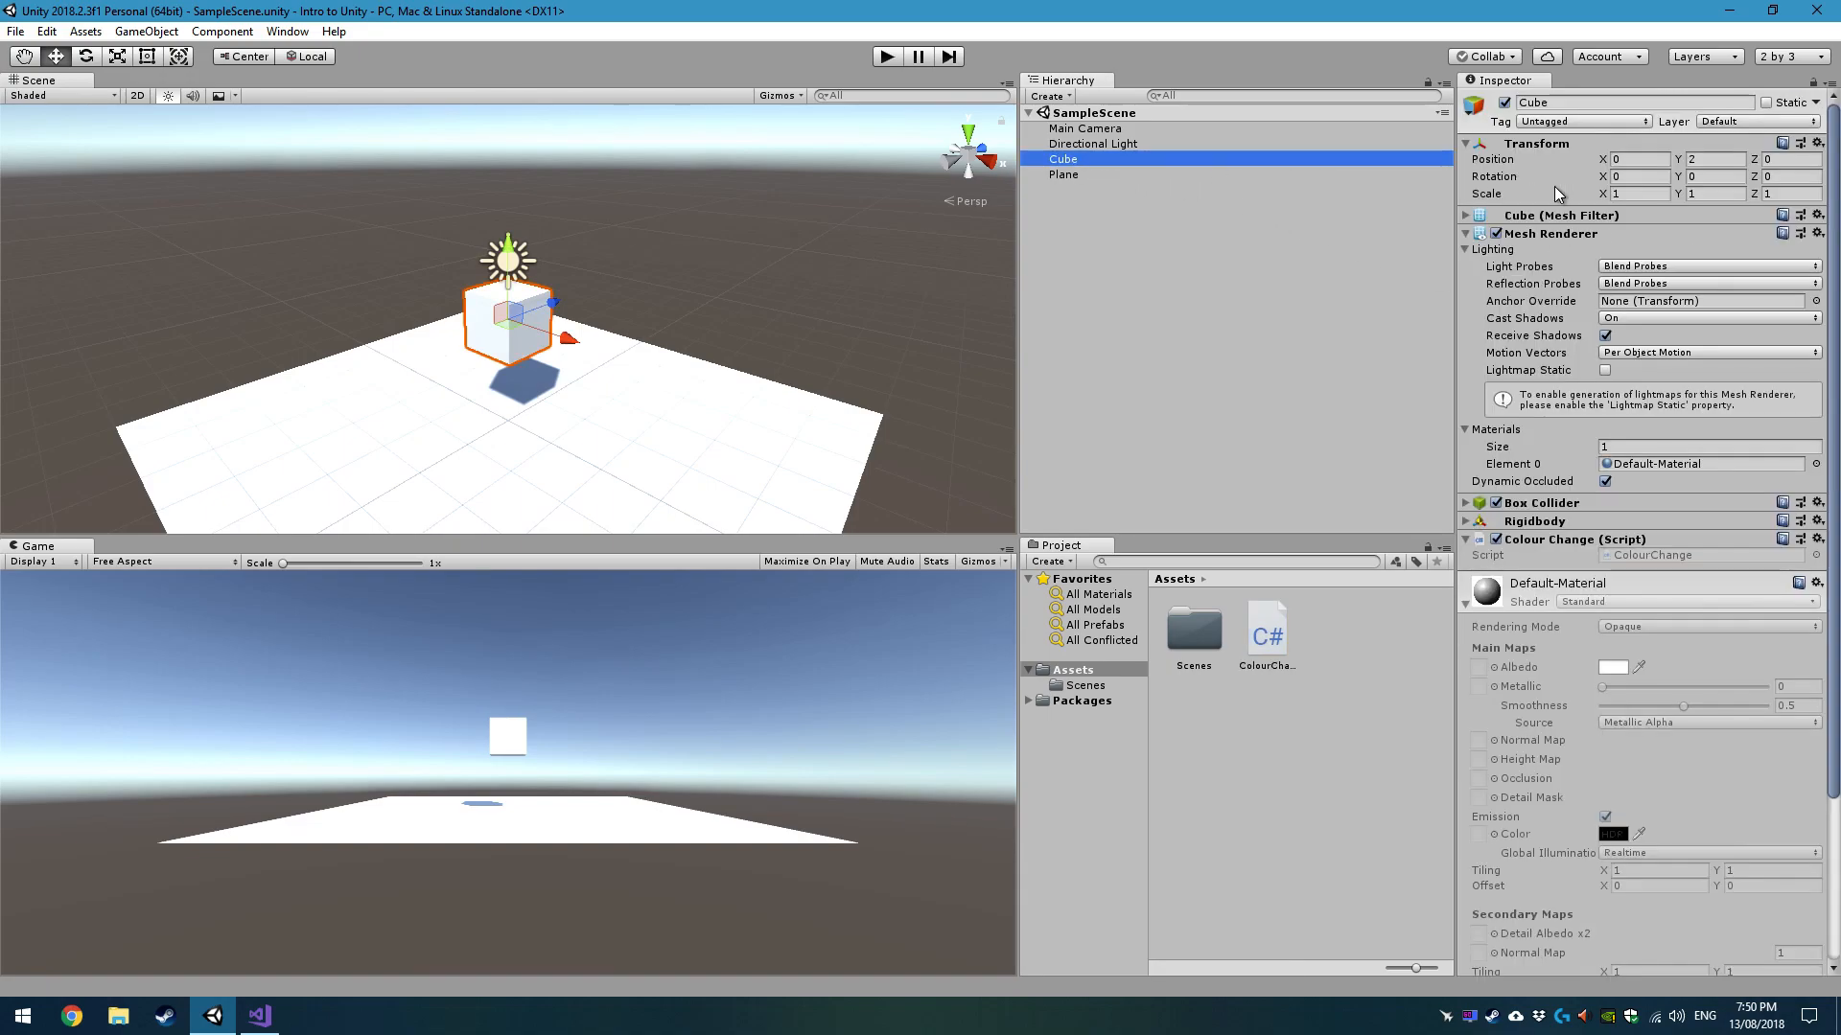
pyautogui.click(1466, 251)
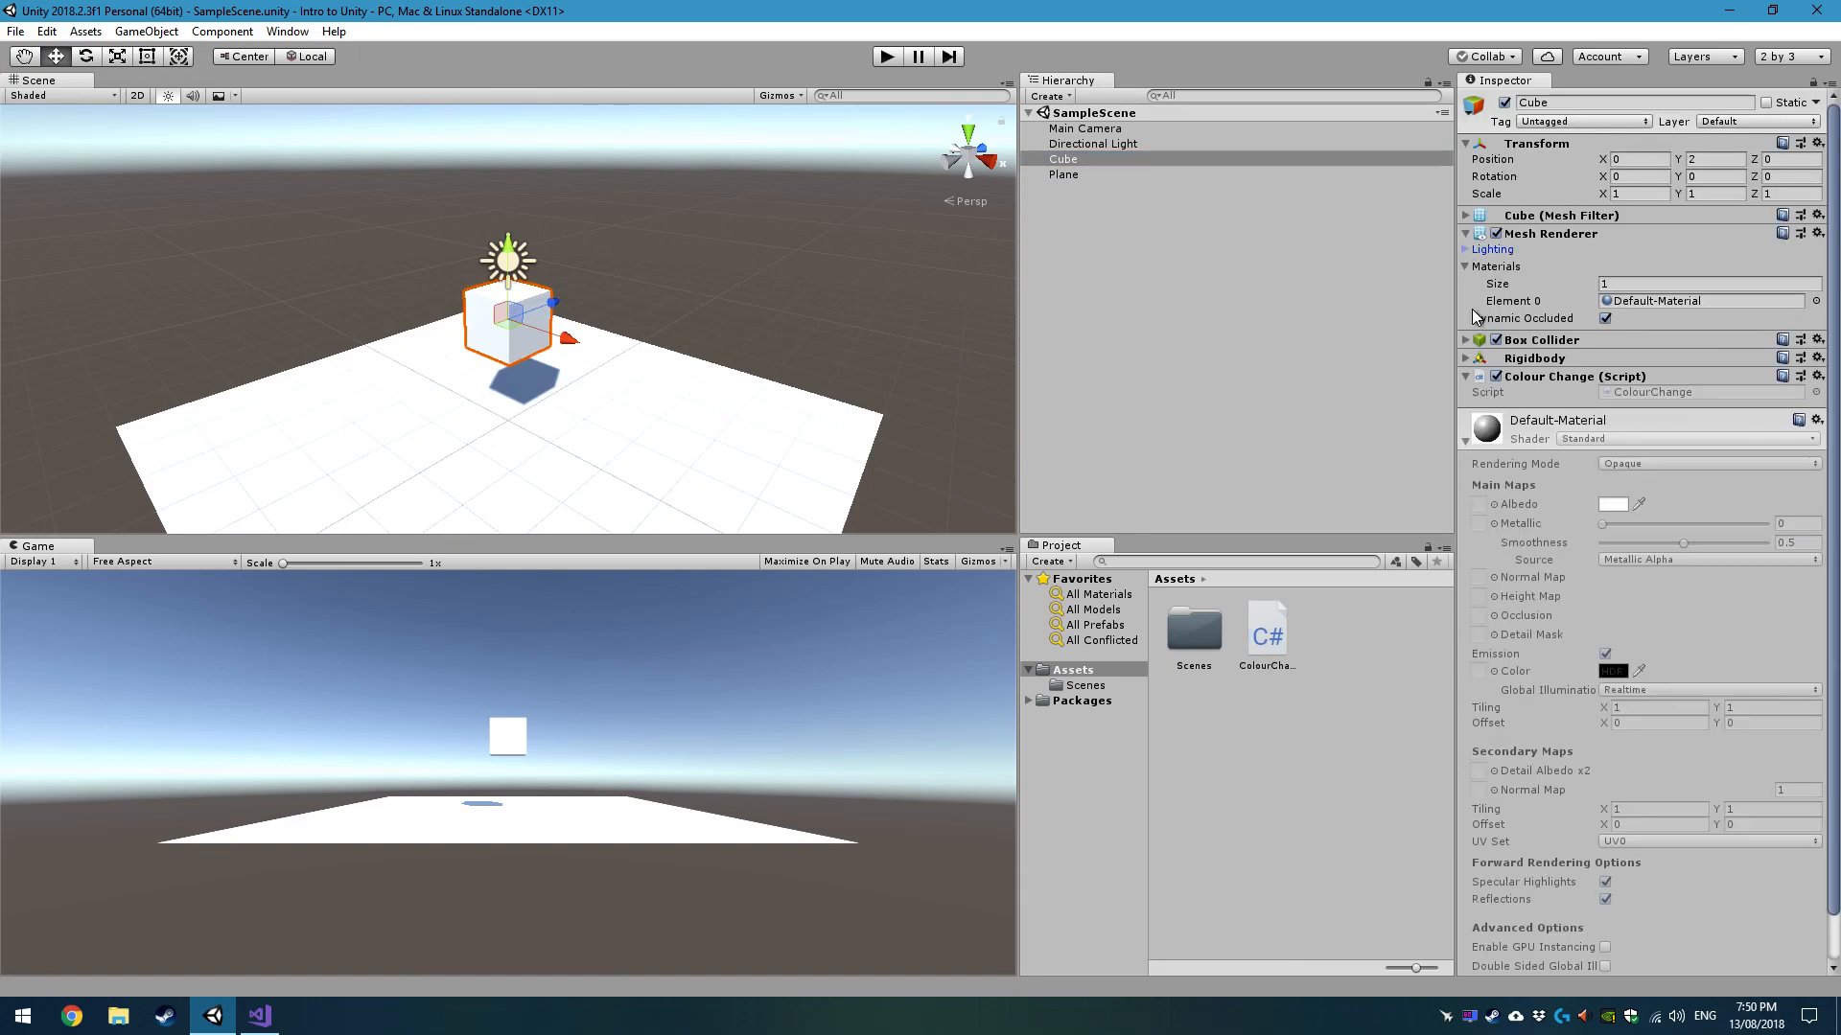
pyautogui.click(1466, 377)
pyautogui.click(1468, 423)
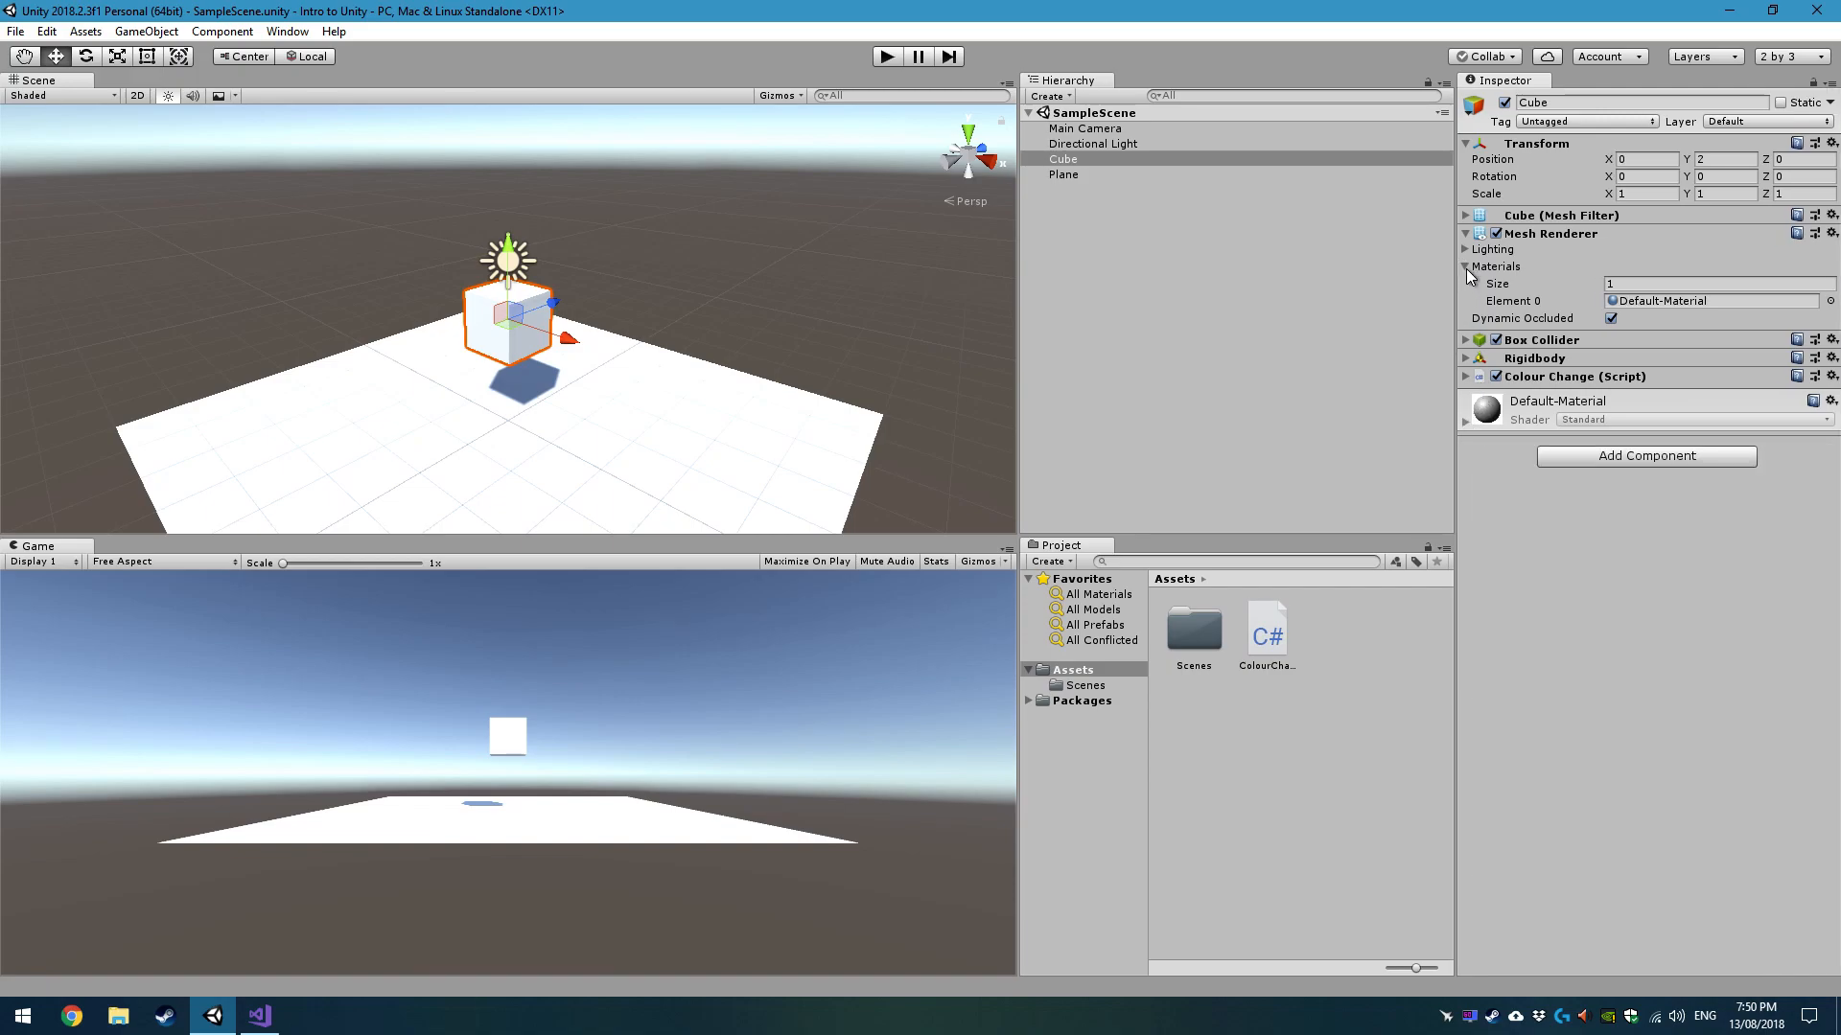
pyautogui.click(1465, 267)
pyautogui.click(1464, 234)
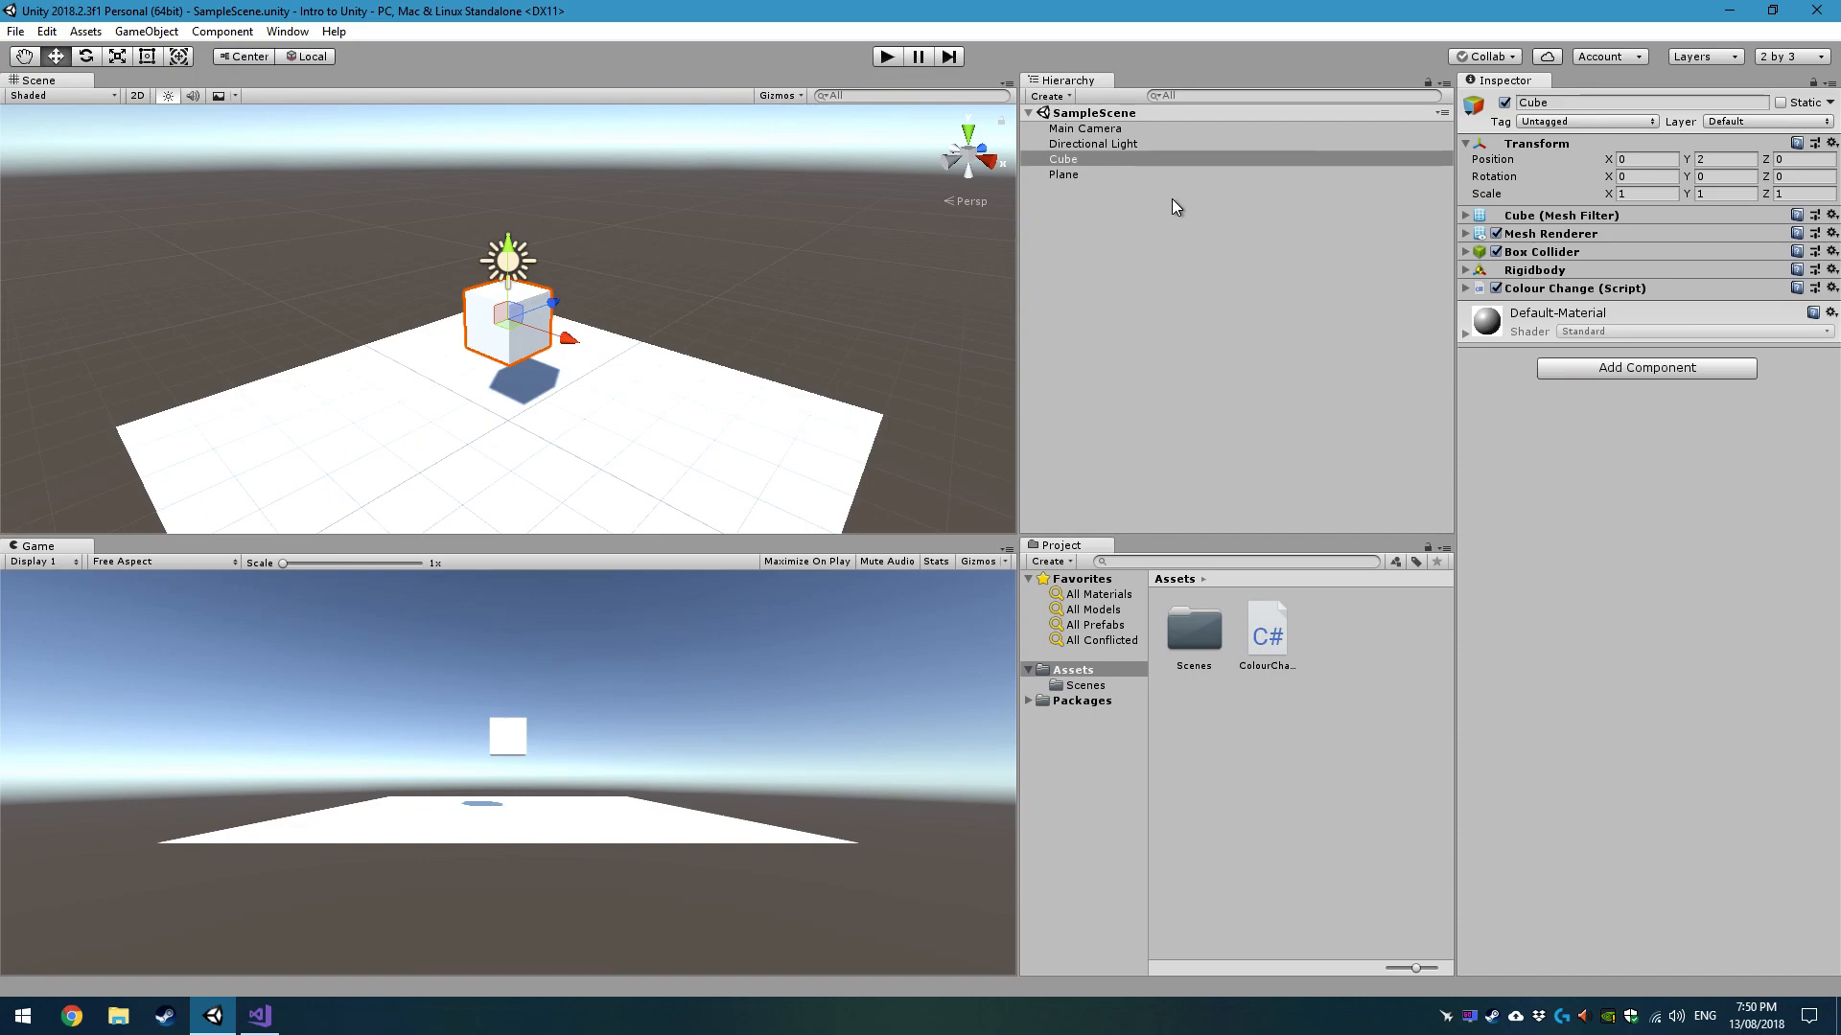
pyautogui.click(1467, 270)
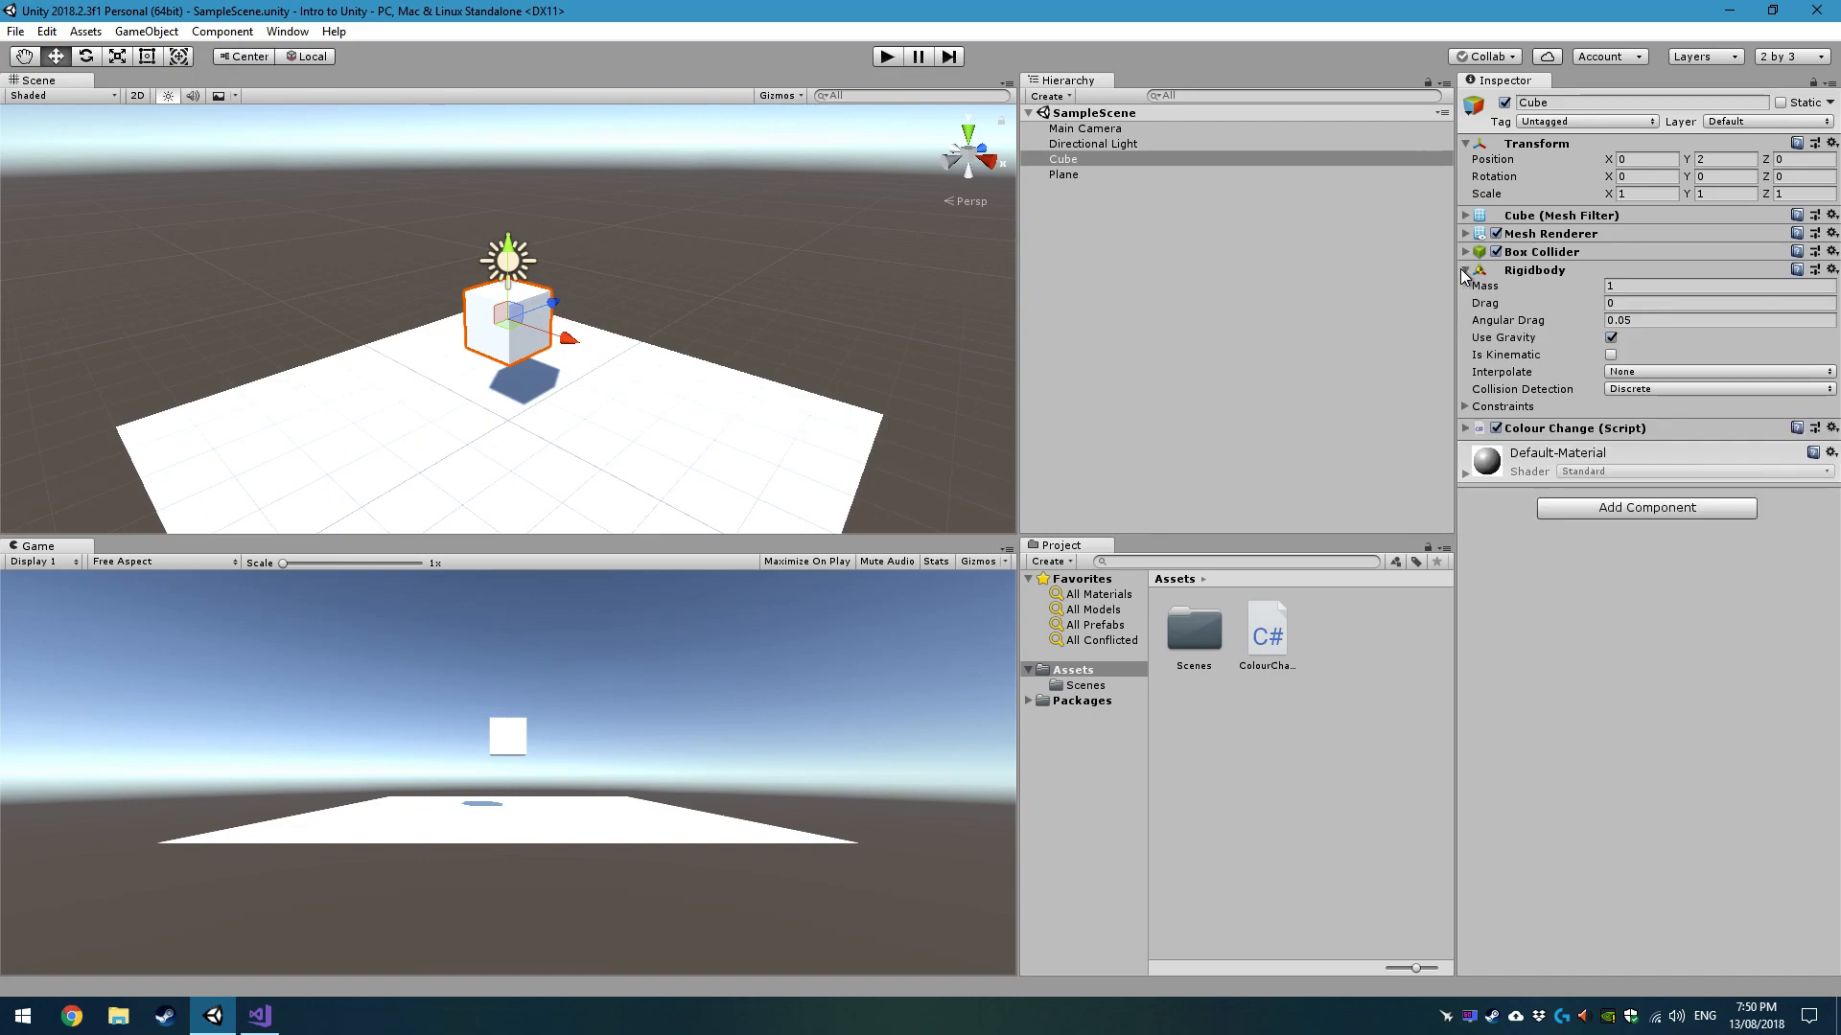
pyautogui.click(1267, 634)
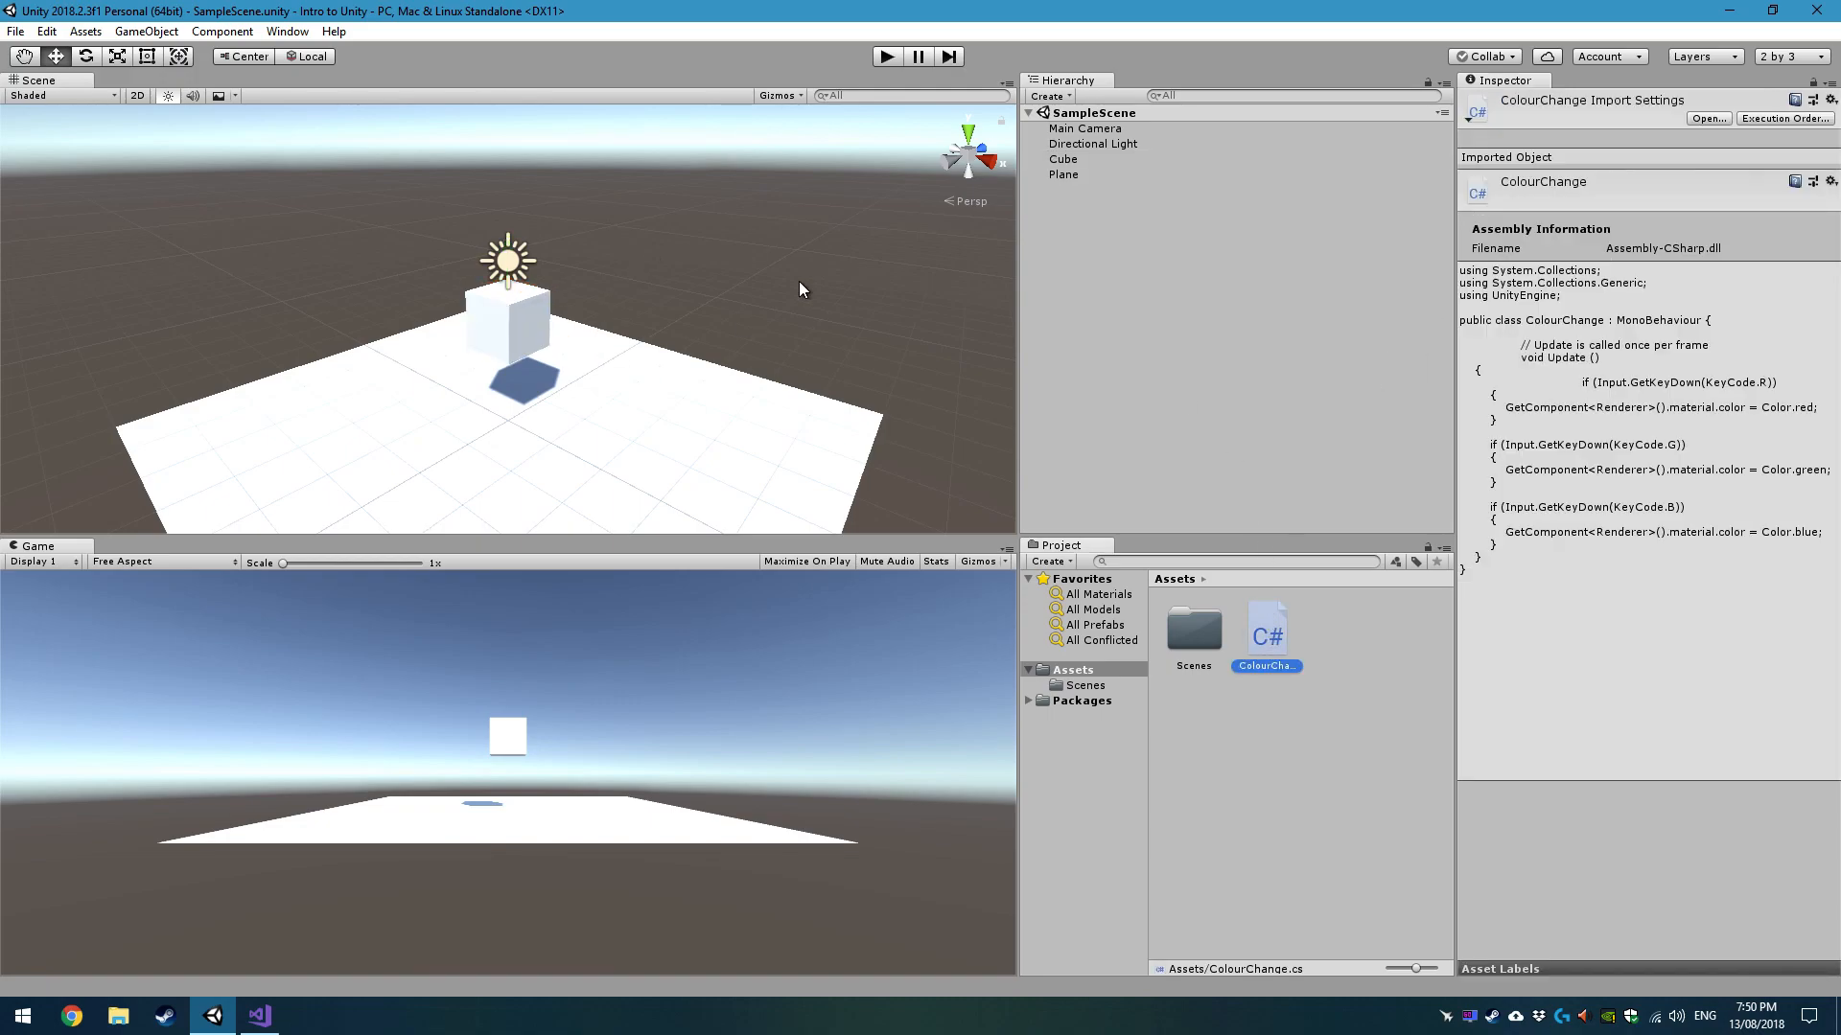
# Step: Run the game and recolour the cube with R, G and B, ending on blue
pyautogui.click(888, 56)
pyautogui.press('r')
pyautogui.press('g')
pyautogui.press('b')
pyautogui.press('r')
pyautogui.press('g')
pyautogui.press('r')
pyautogui.press('g')
pyautogui.press('r')
pyautogui.press('g')
pyautogui.press('b')
pyautogui.press('g')
pyautogui.press('r')
pyautogui.press('g')
pyautogui.press('b')
pyautogui.press('g')
pyautogui.press('r')
pyautogui.press('g')
pyautogui.press('b')
pyautogui.press('g')
pyautogui.press('r')
pyautogui.press('b')
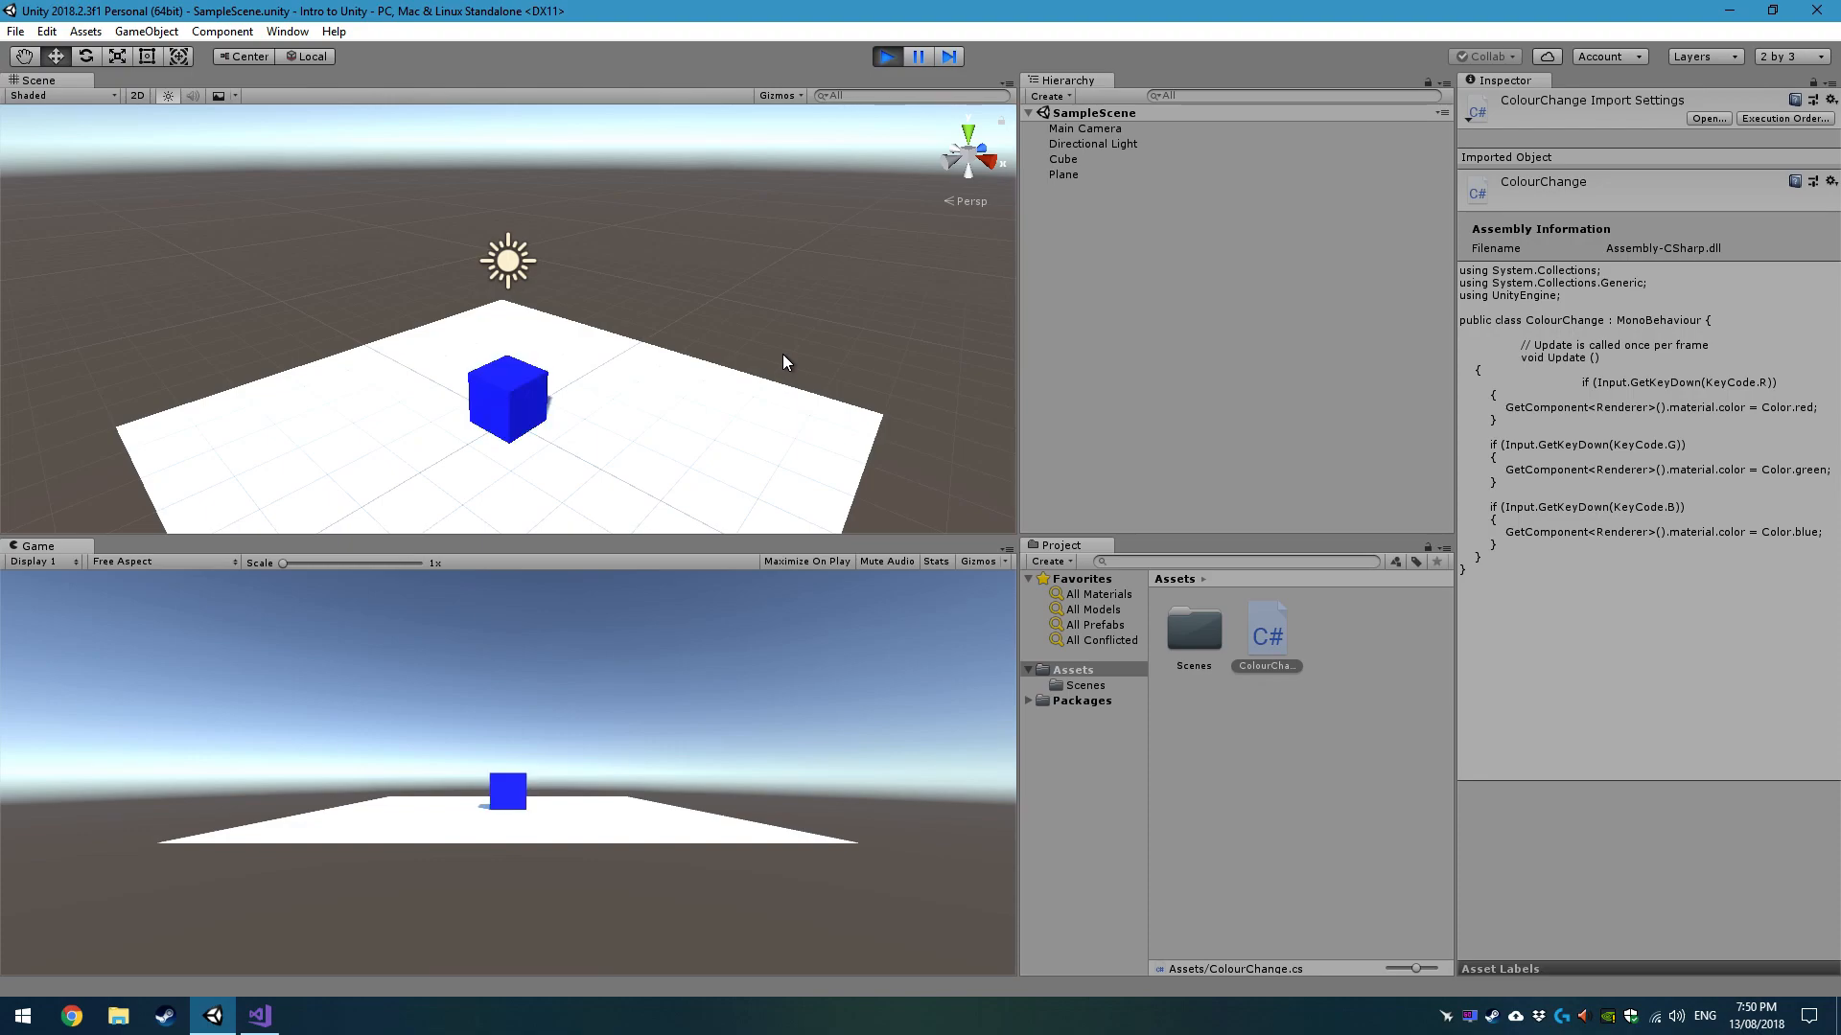